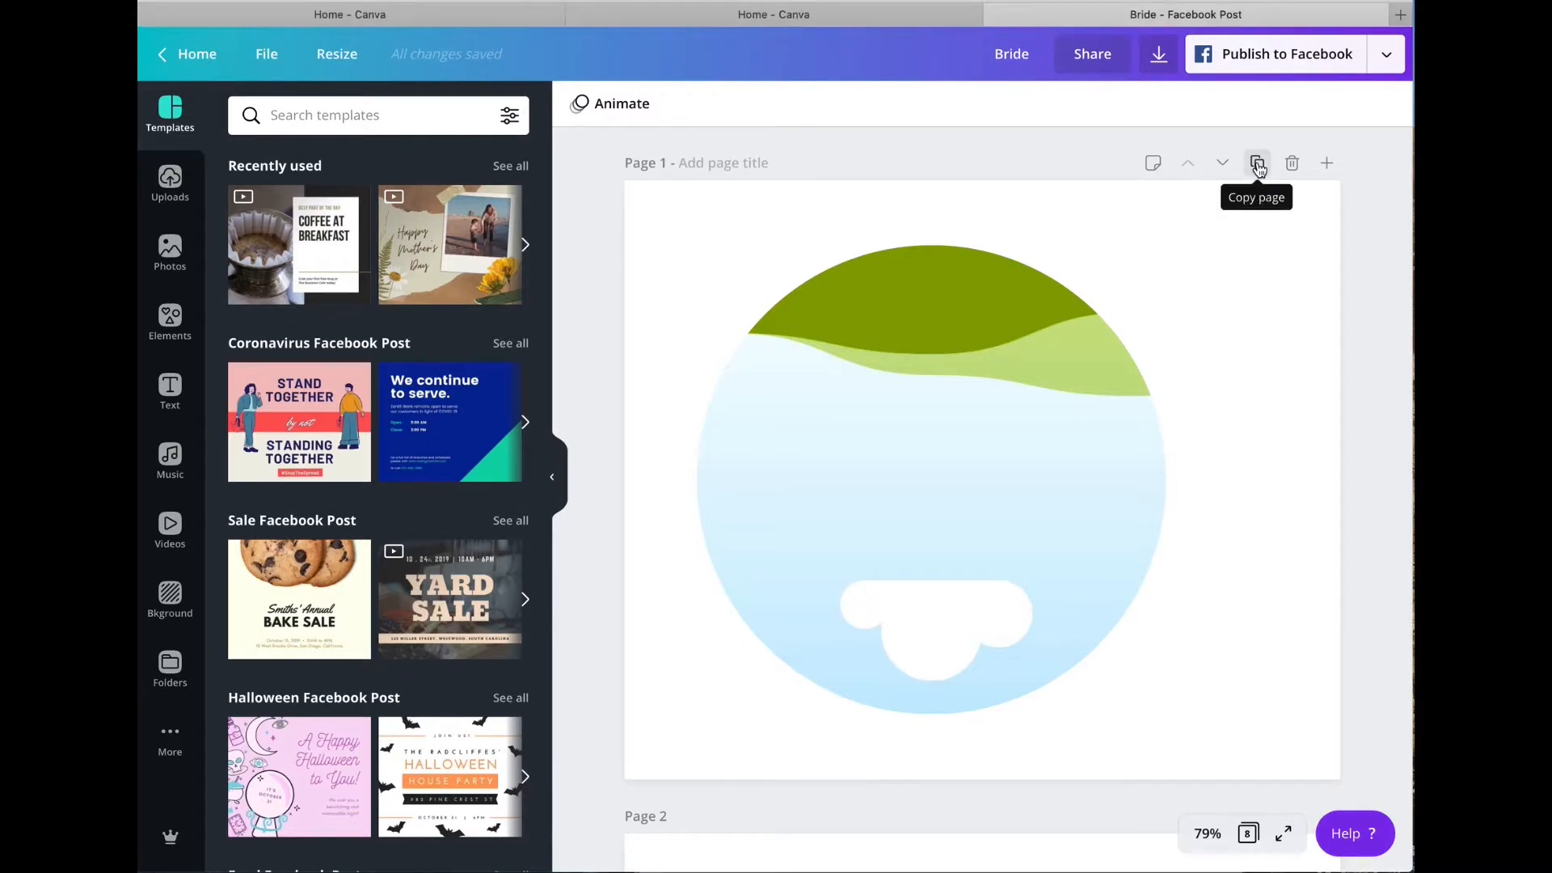
# Step: Duplicate page 1 and delete the circle frame from the copied page
pyautogui.scroll(-5, 1272, 270)
pyautogui.scroll(5, 1272, 268)
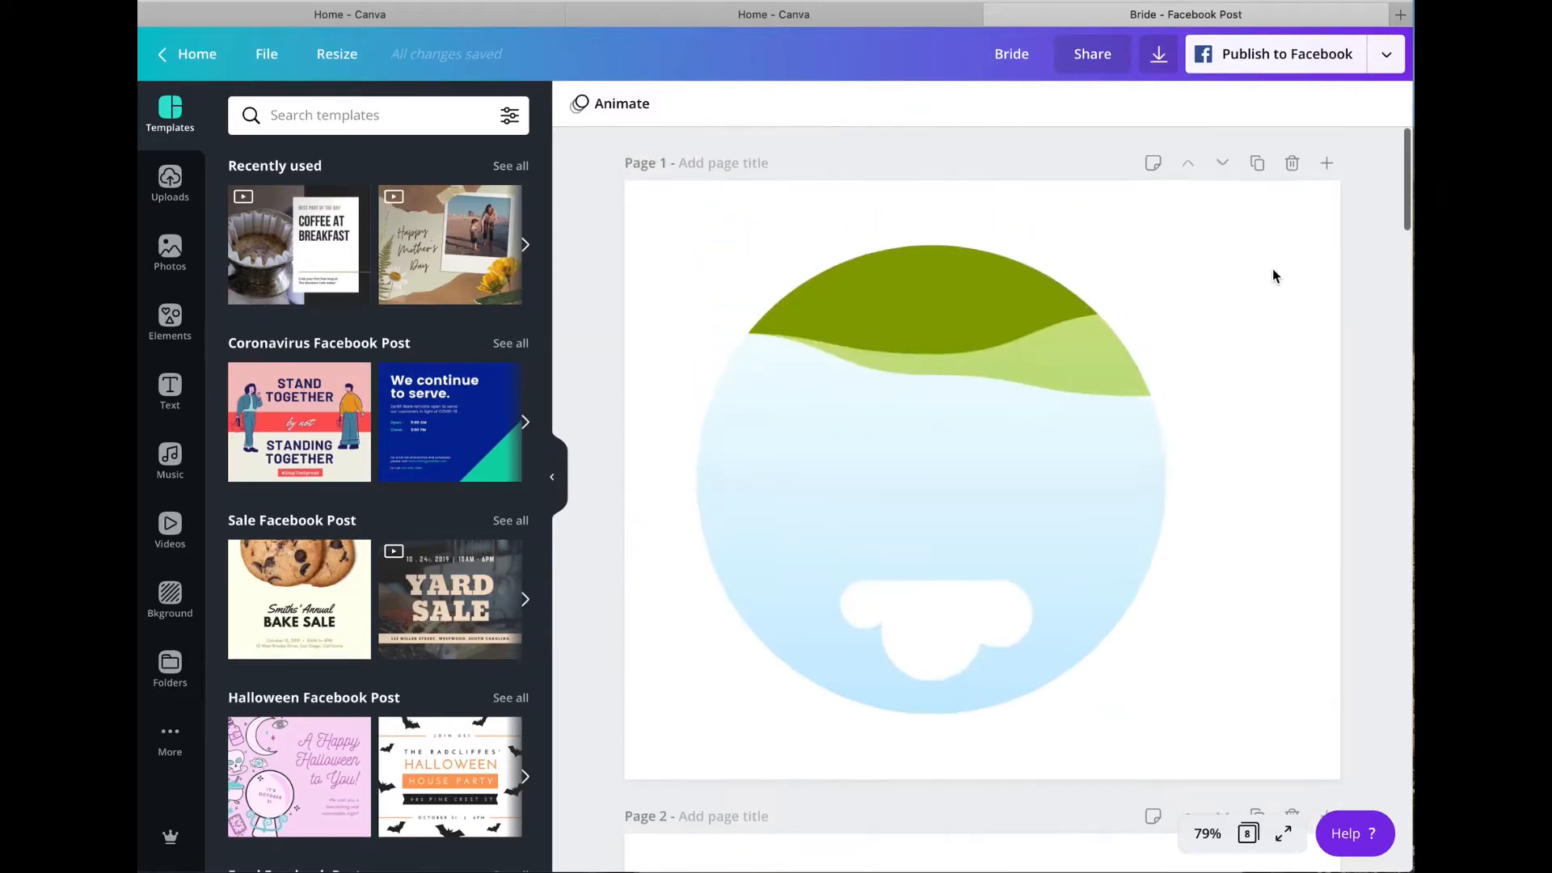
pyautogui.click(1258, 164)
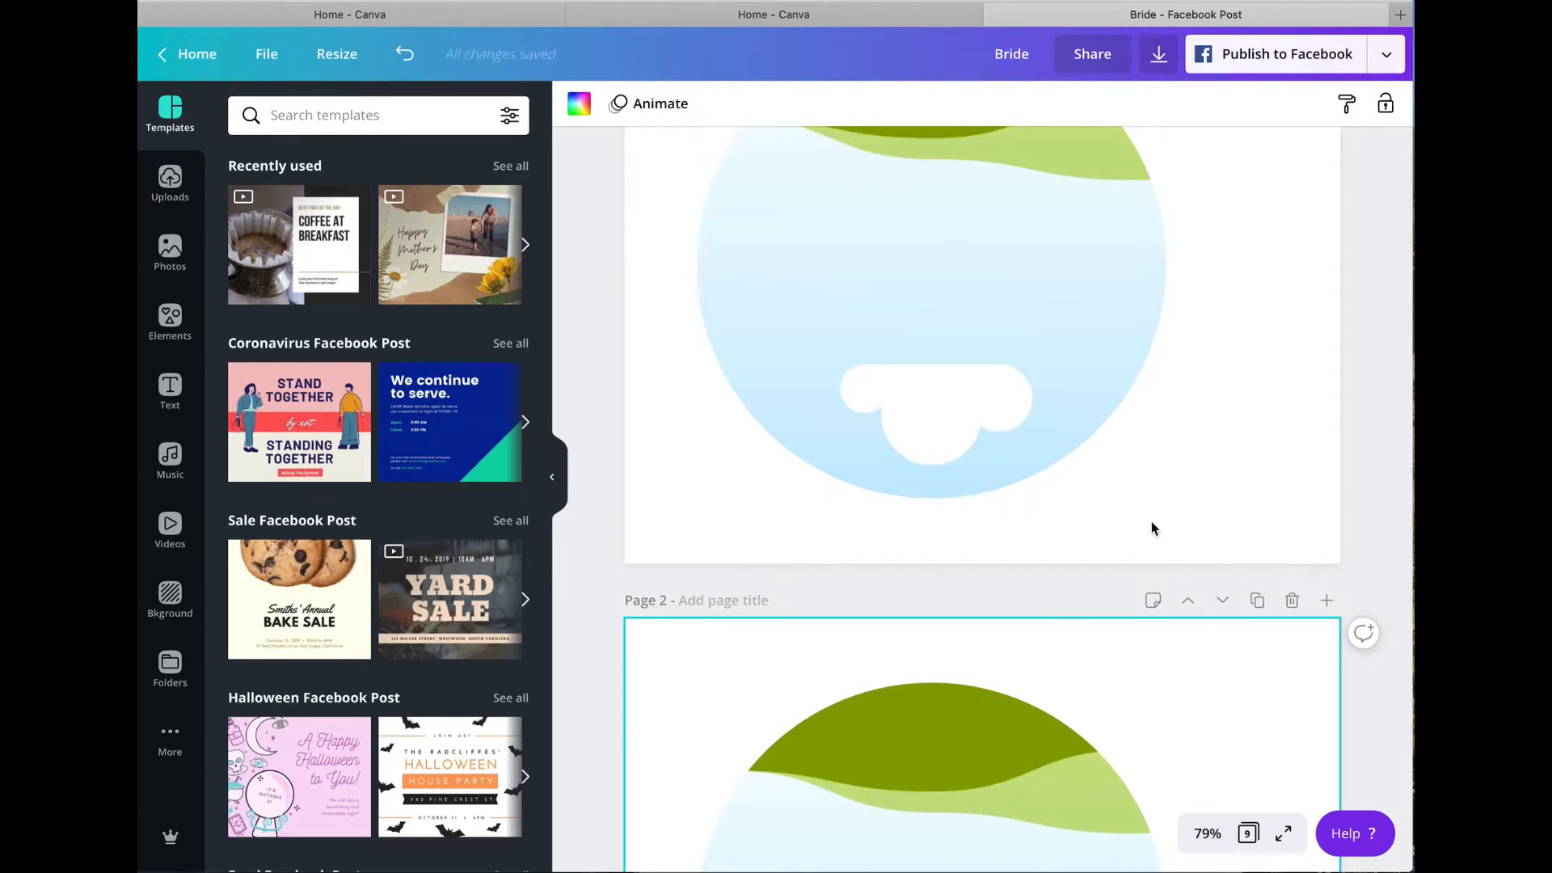
pyautogui.scroll(-3, 1132, 542)
pyautogui.click(1088, 564)
pyautogui.press('Delete')
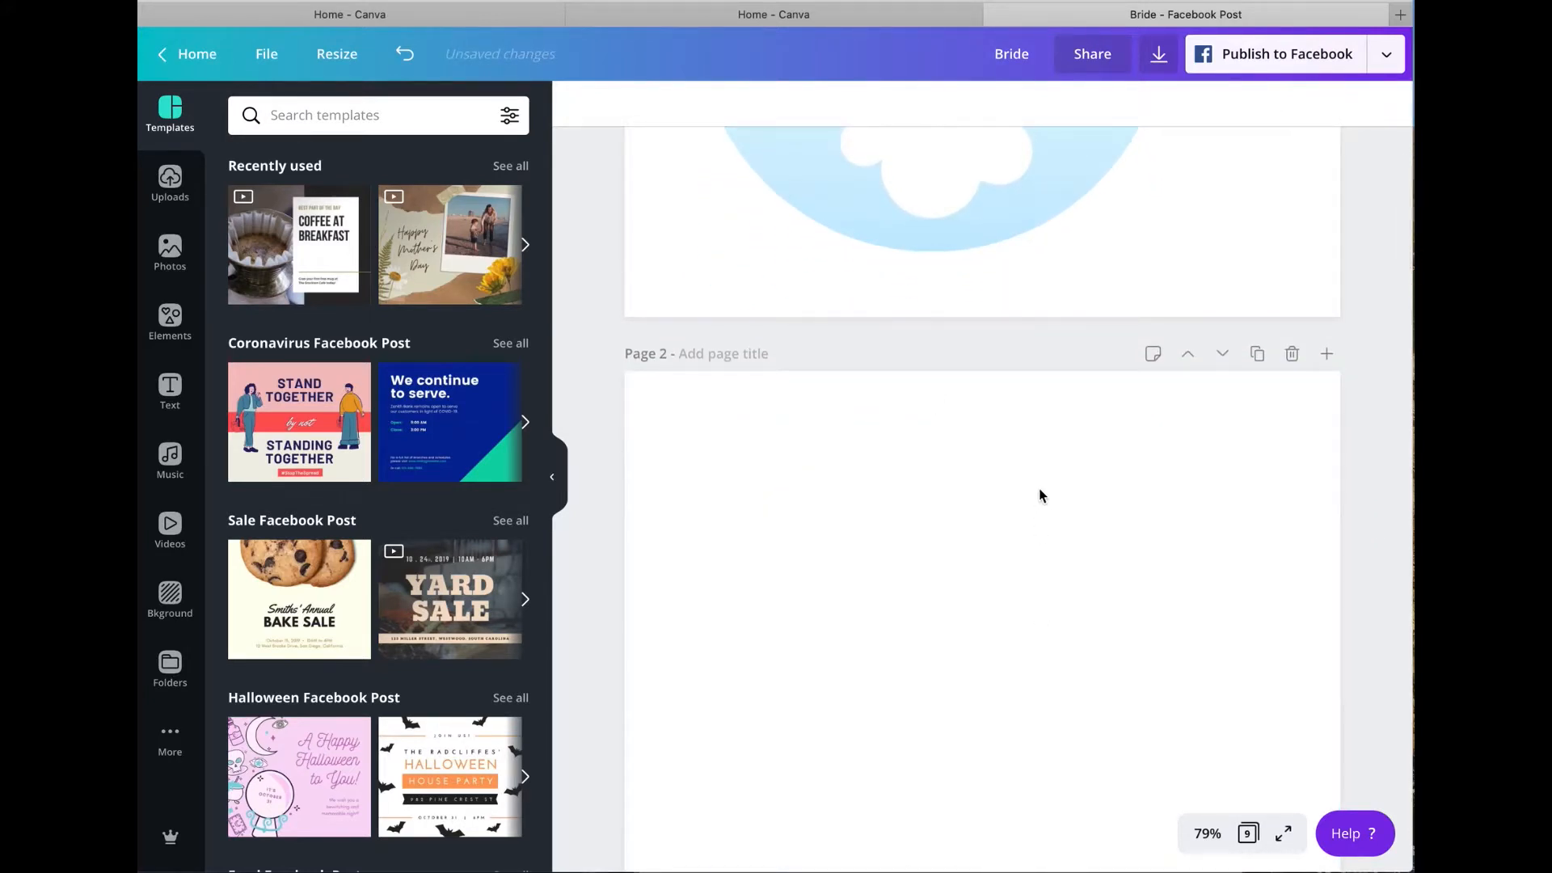
# Step: Add a circle frame to the blank page 2 and enlarge it to fill most of the page height
pyautogui.scroll(-1, 1041, 496)
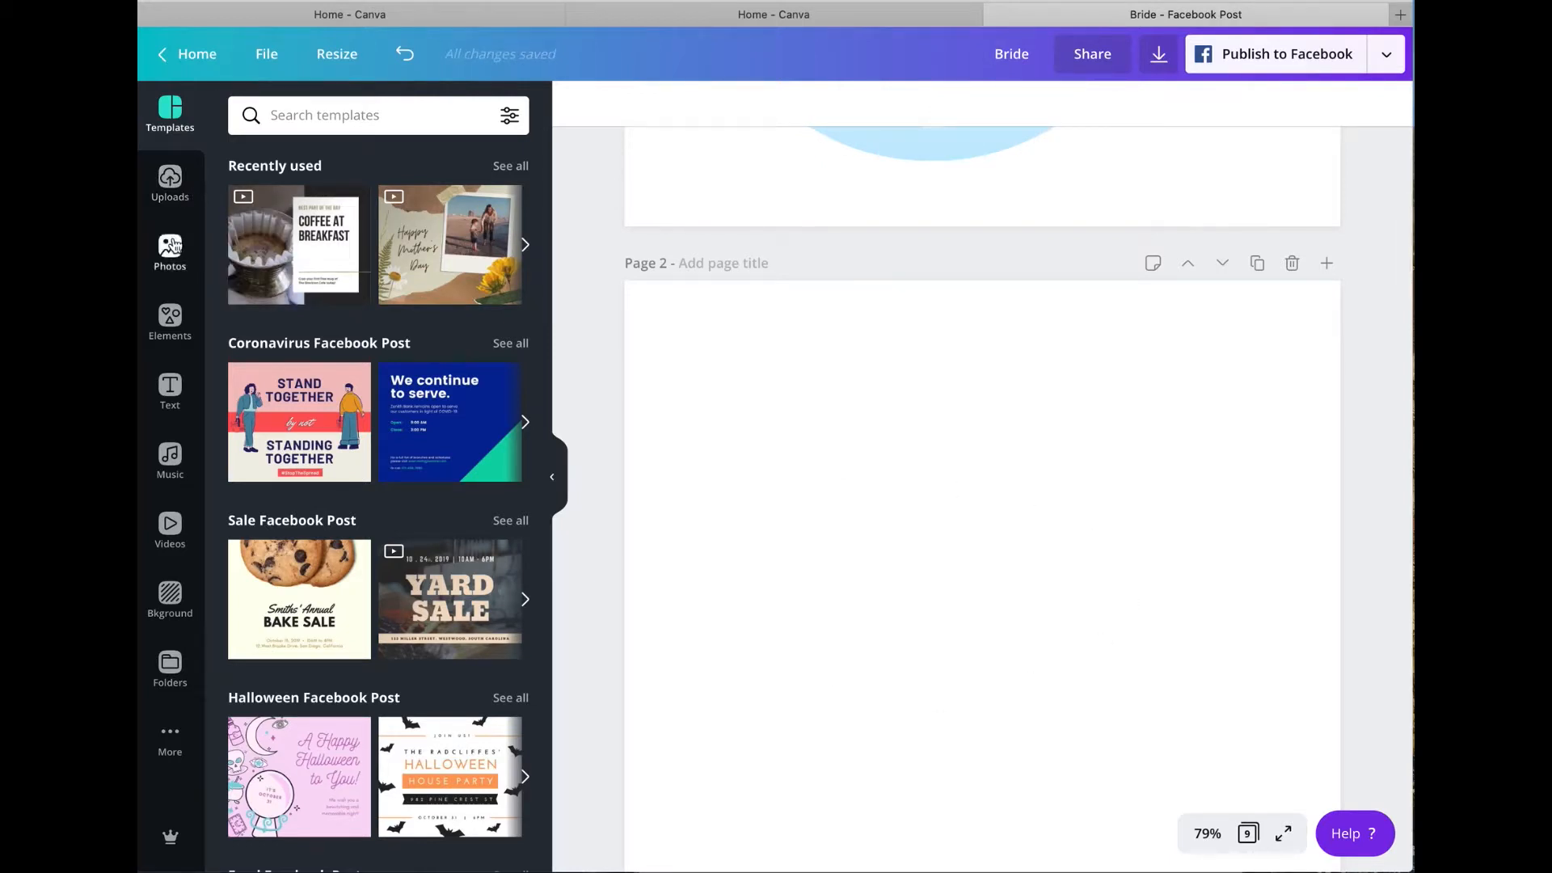
pyautogui.click(171, 317)
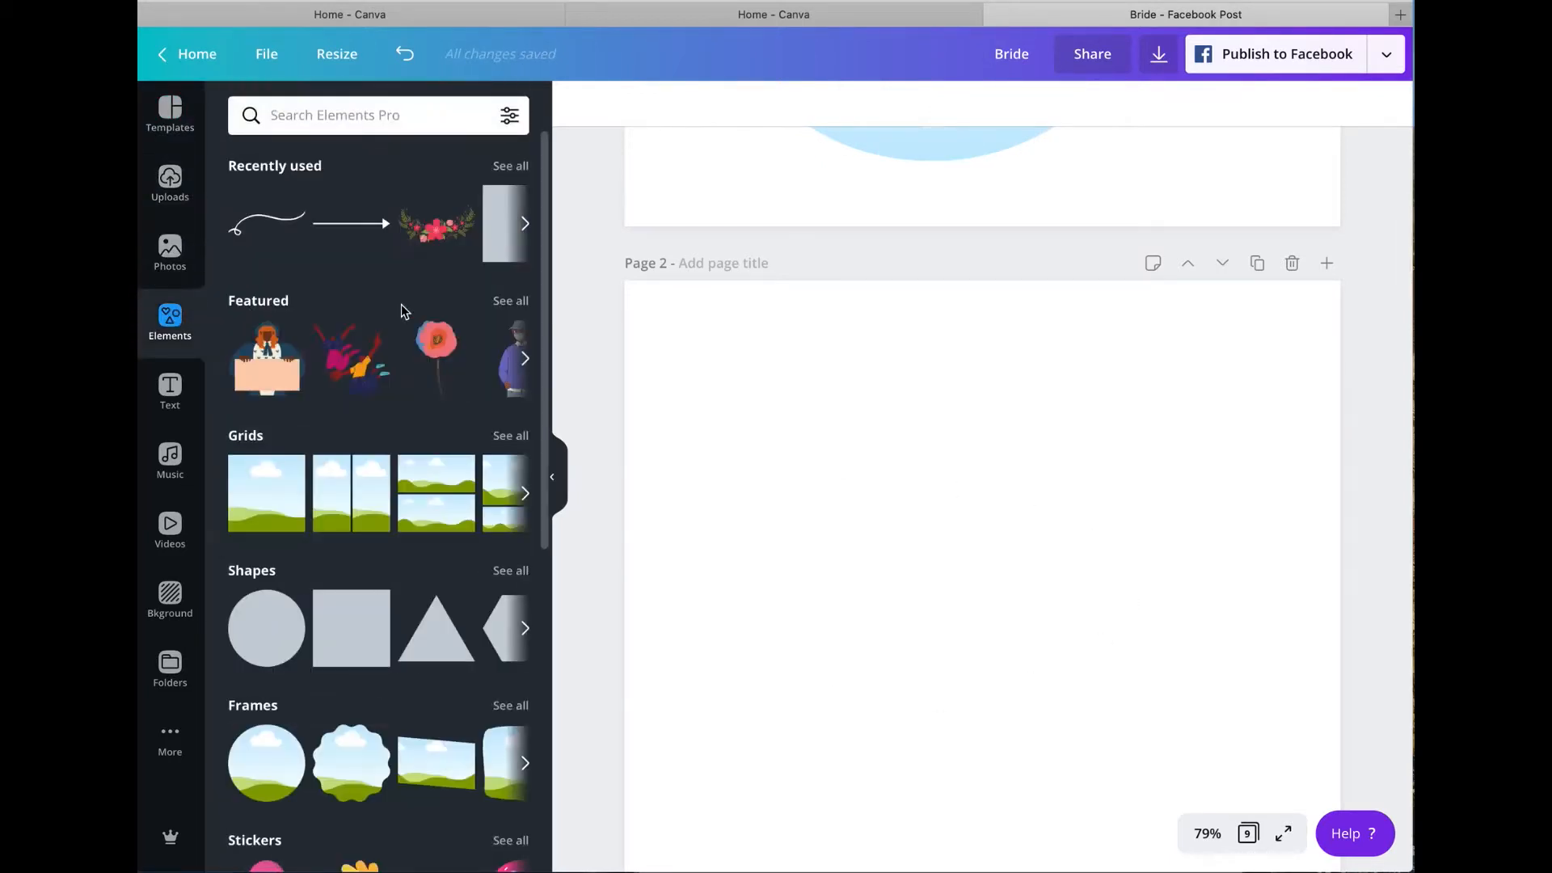
pyautogui.click(273, 774)
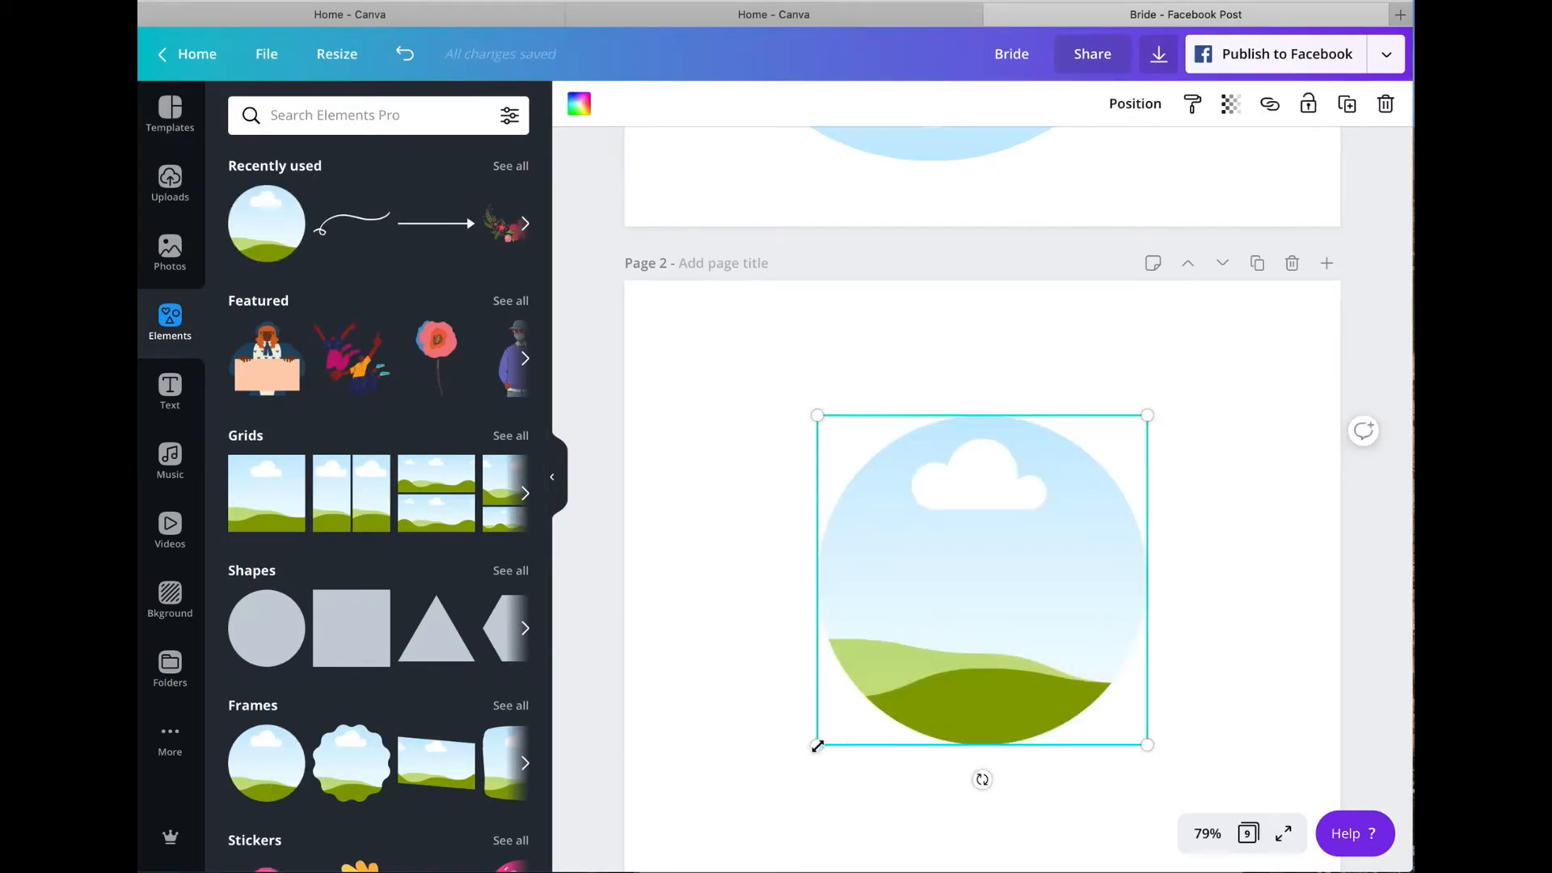
pyautogui.moveTo(811, 757); pyautogui.dragTo(742, 819)
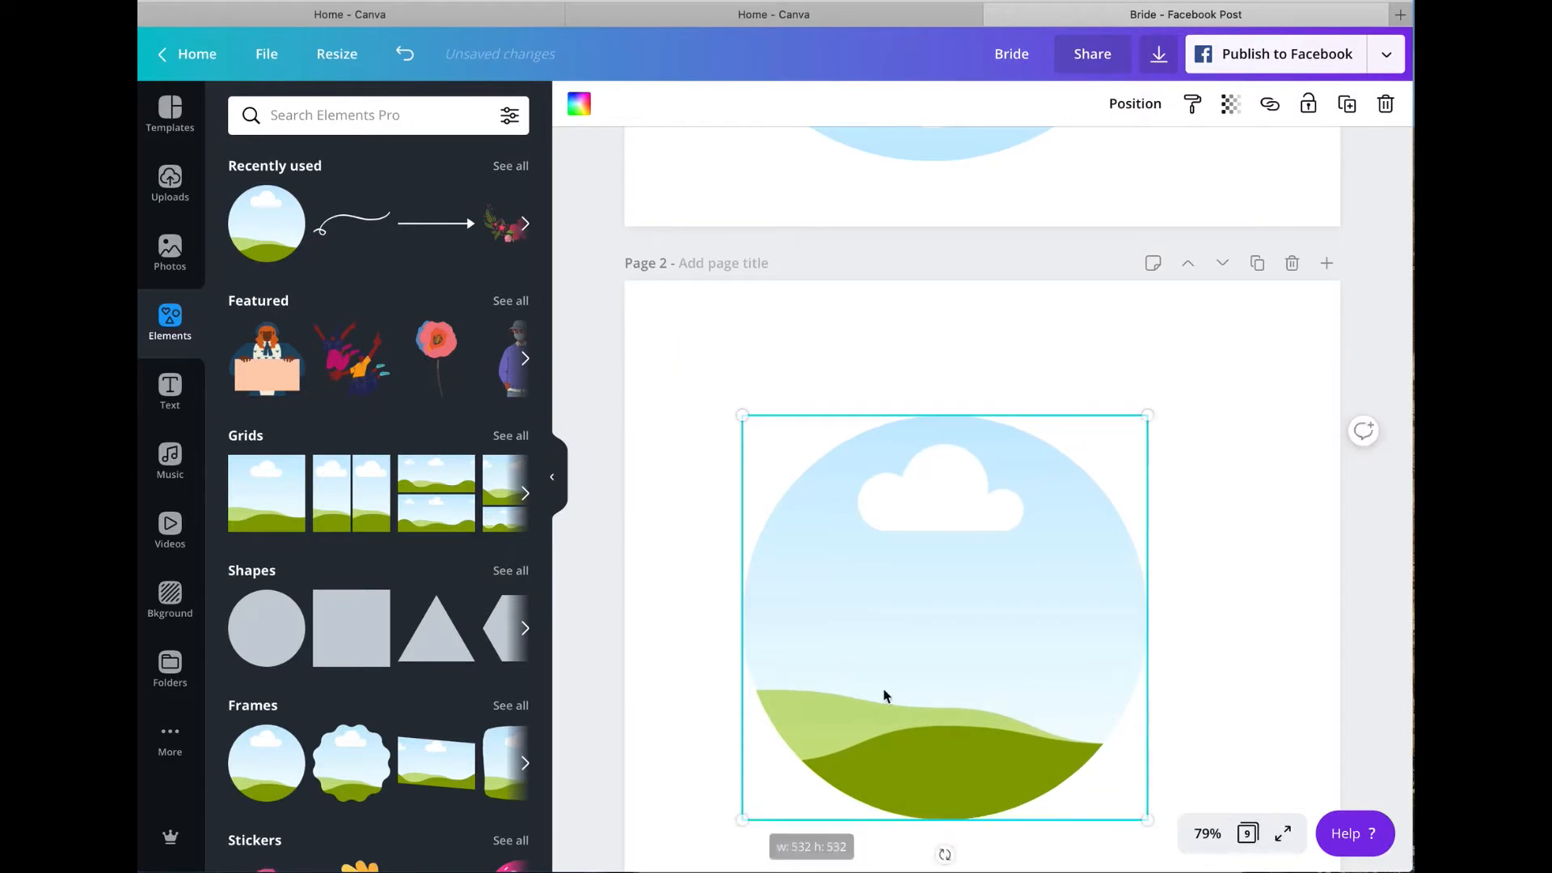
pyautogui.moveTo(1147, 415); pyautogui.dragTo(1188, 380)
pyautogui.moveTo(994, 520)
pyautogui.mouseDown()
pyautogui.moveTo(987, 505)
pyautogui.moveTo(984, 520)
pyautogui.mouseUp()
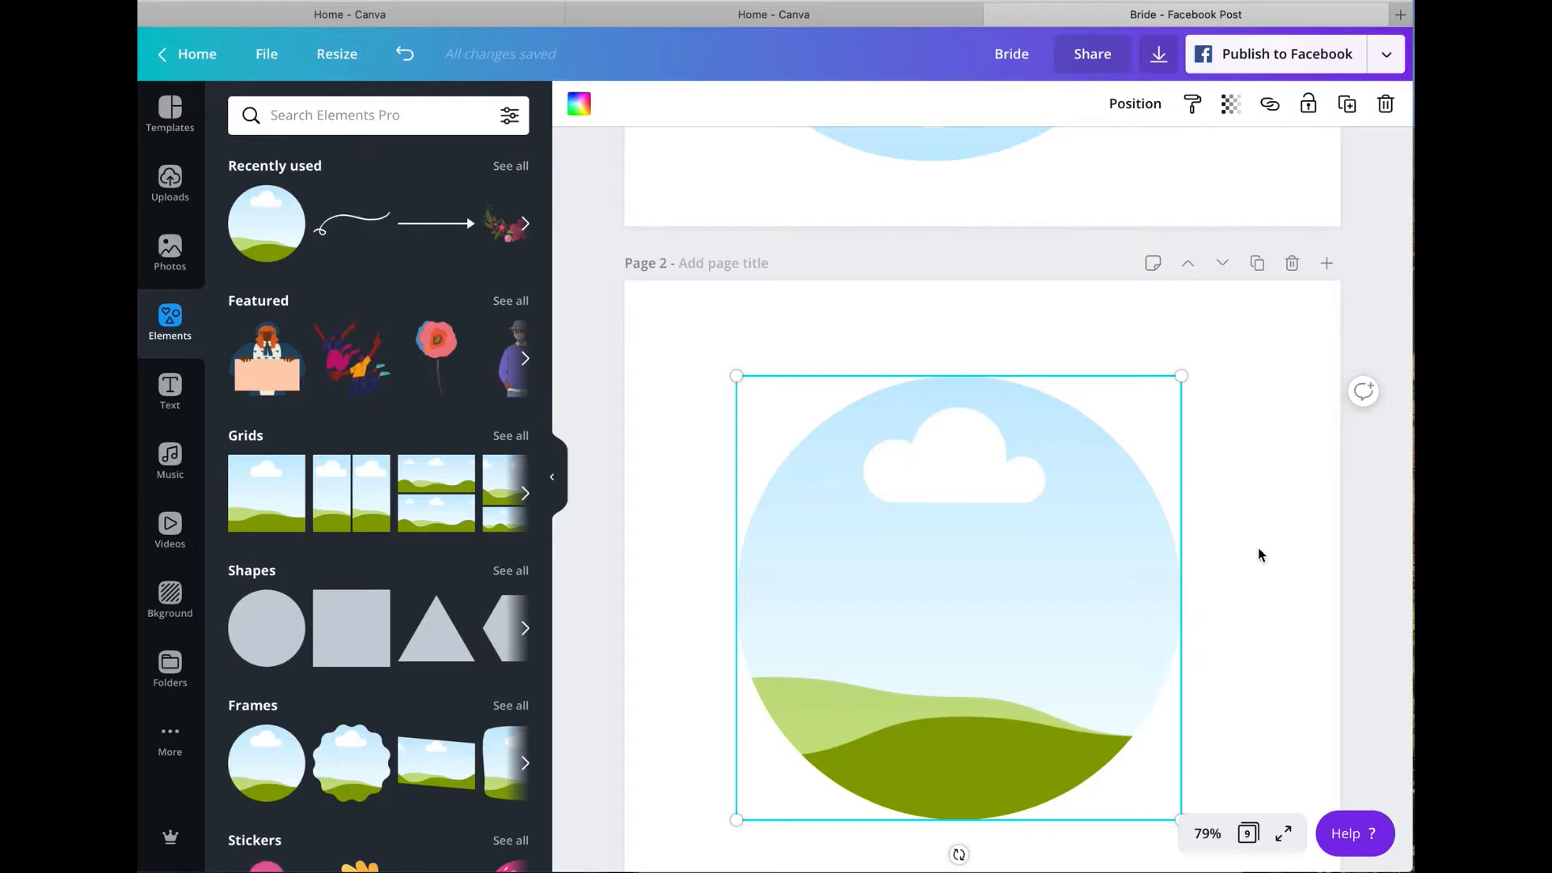
# Step: Delete the original page 1 containing the upside-down circle frame
pyautogui.scroll(-1, 1259, 553)
pyautogui.scroll(5, 1259, 550)
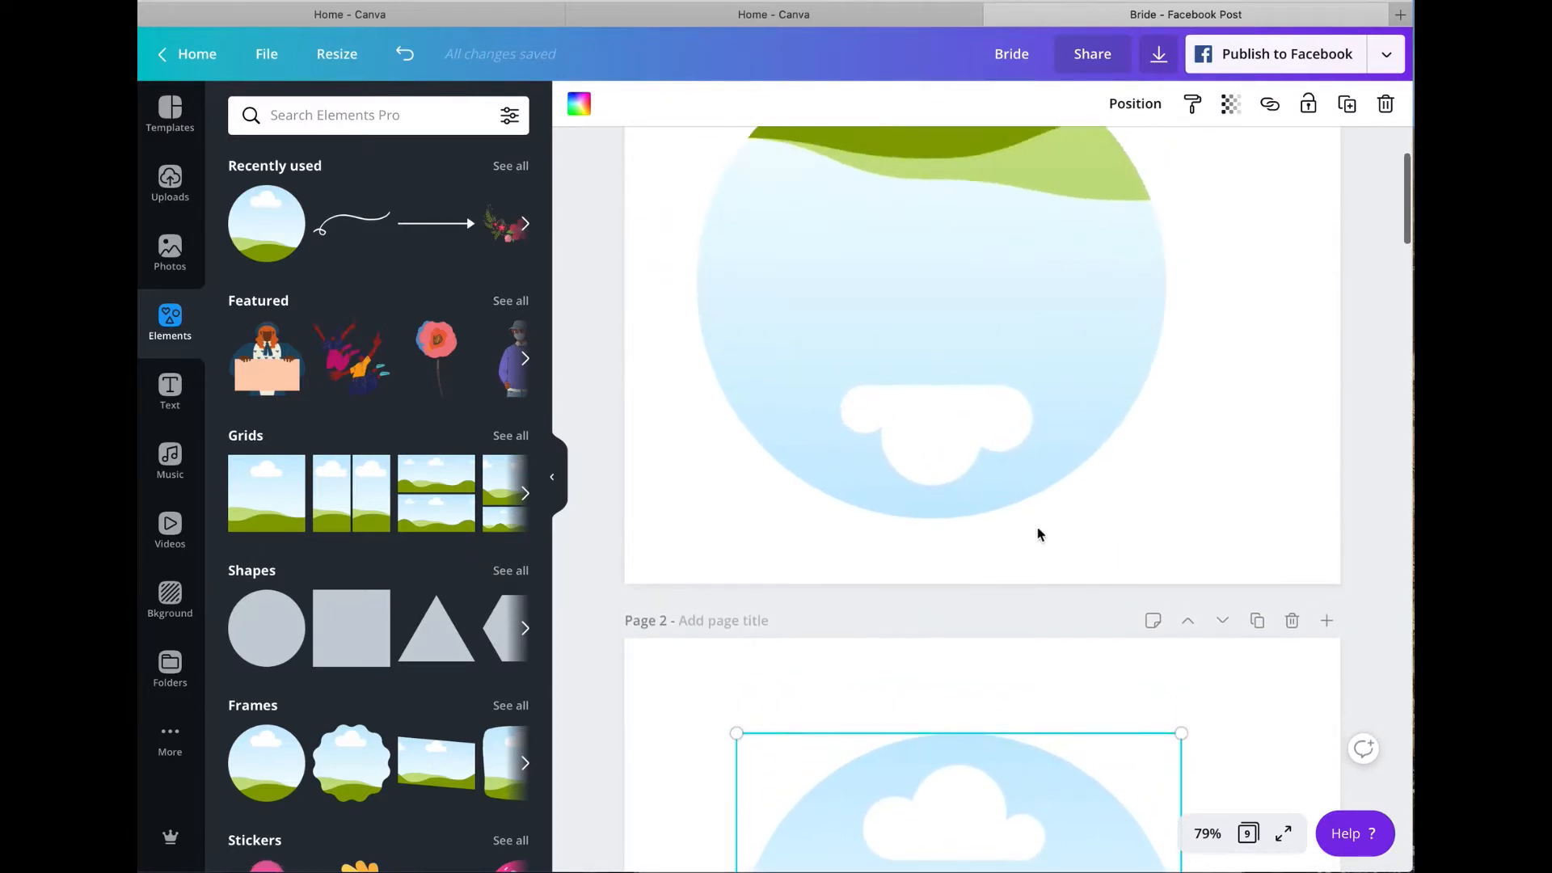
pyautogui.scroll(1, 1123, 564)
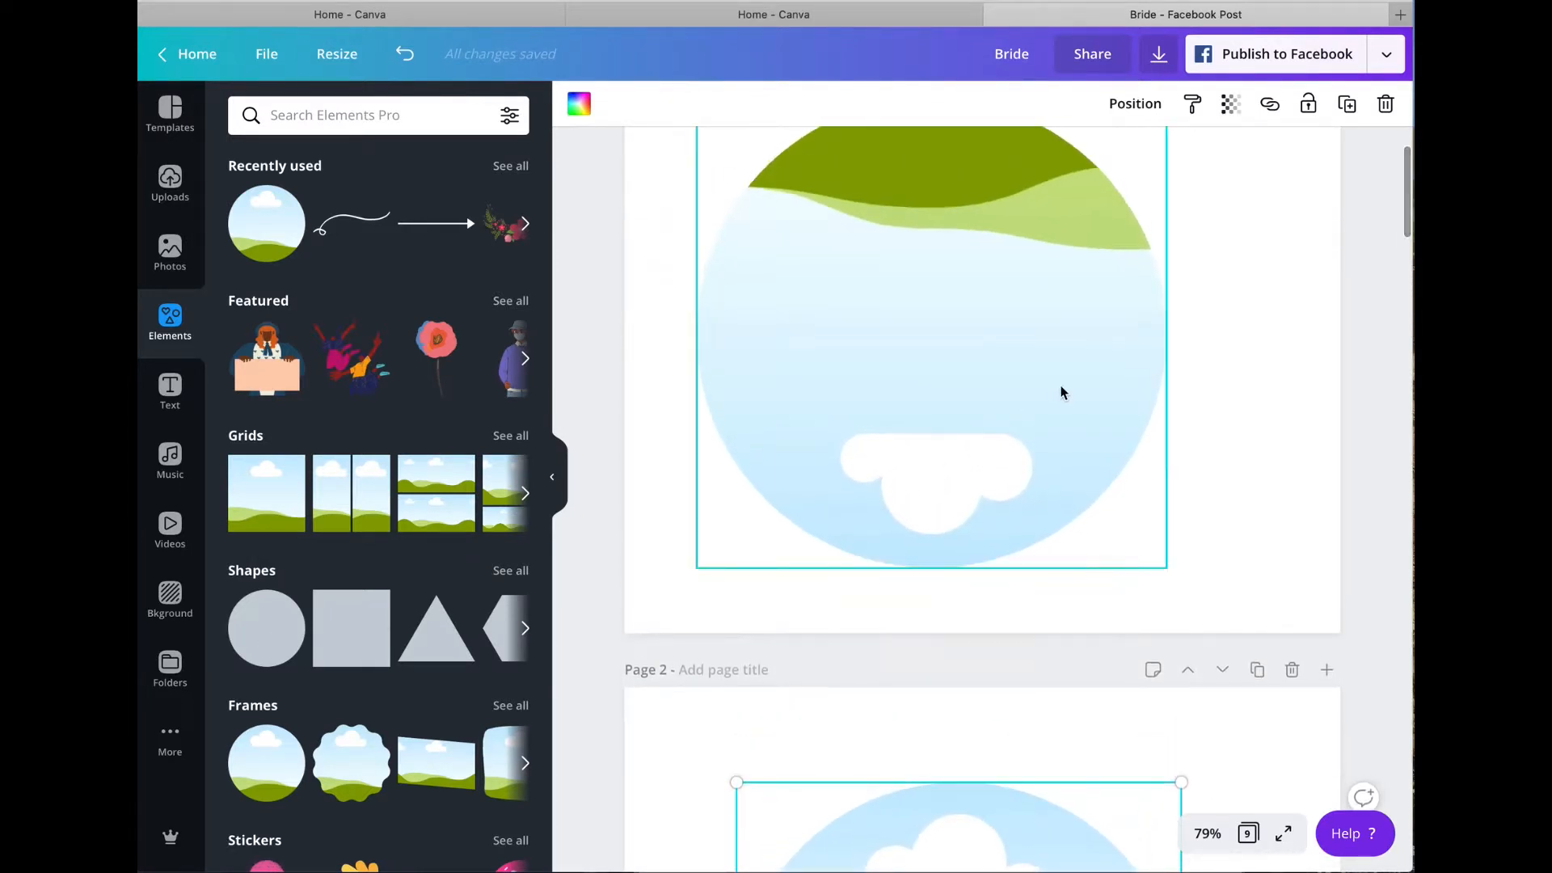
pyautogui.scroll(3, 1061, 392)
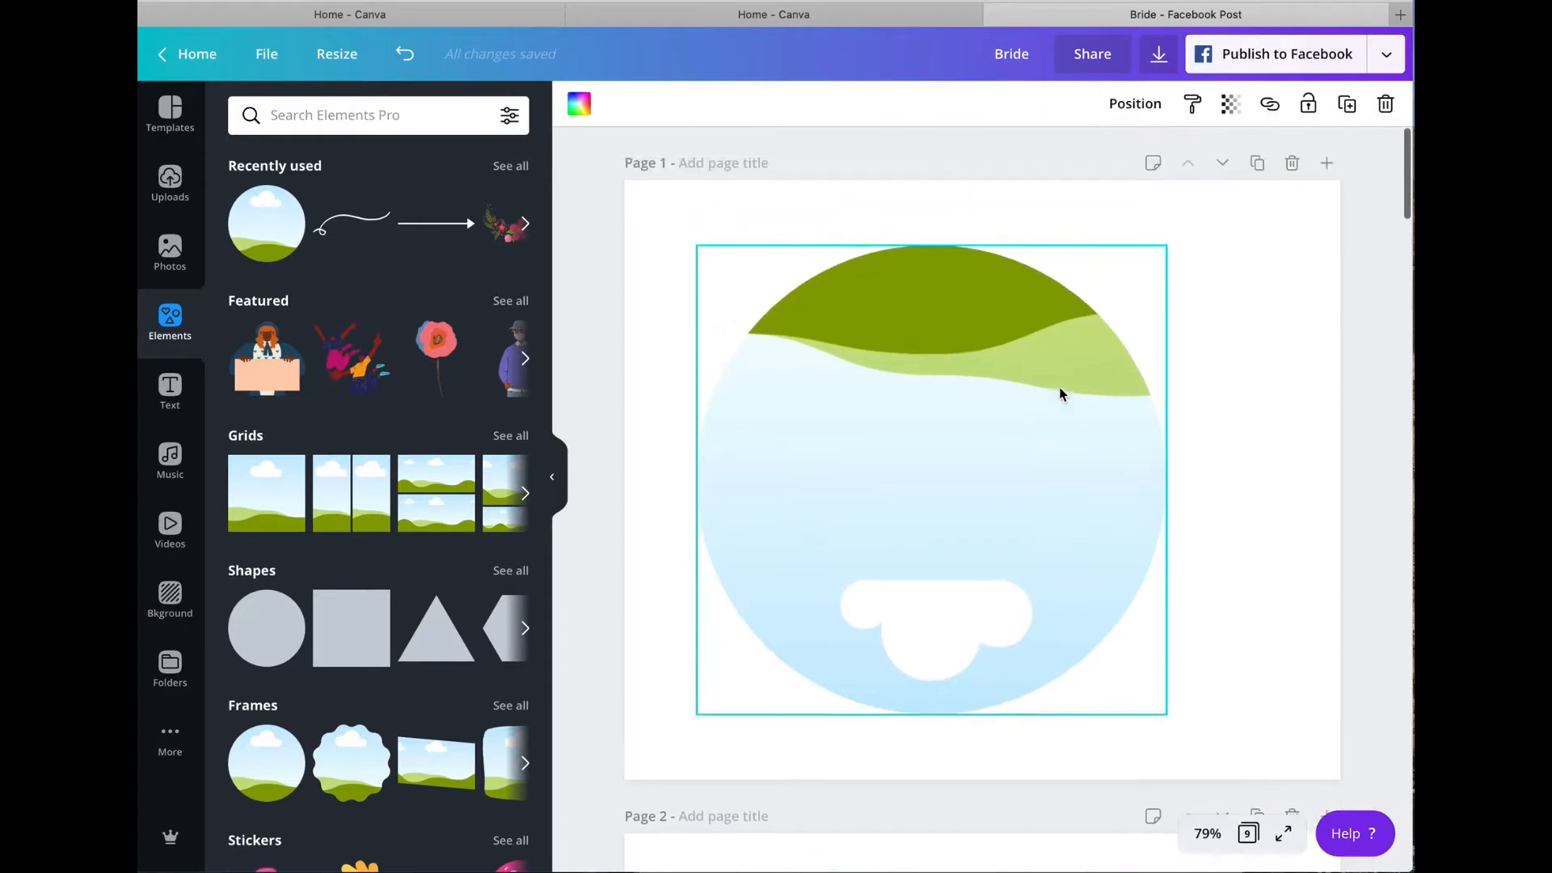
pyautogui.click(1292, 164)
# Step: Duplicate page 1 with its new empty circle frame
pyautogui.scroll(-4, 1238, 305)
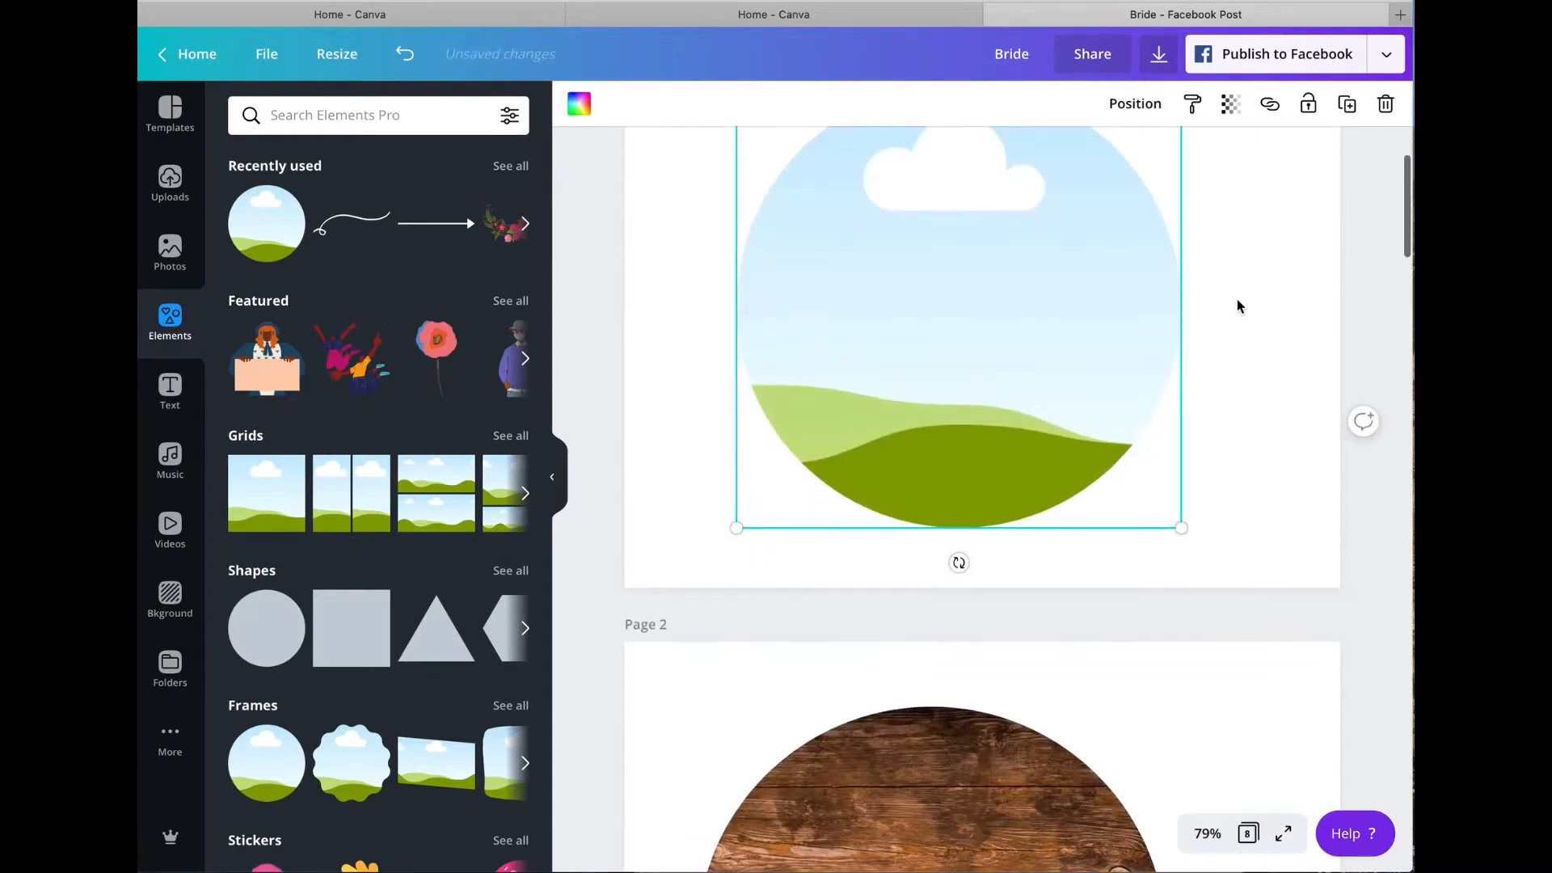
pyautogui.scroll(-4, 1239, 367)
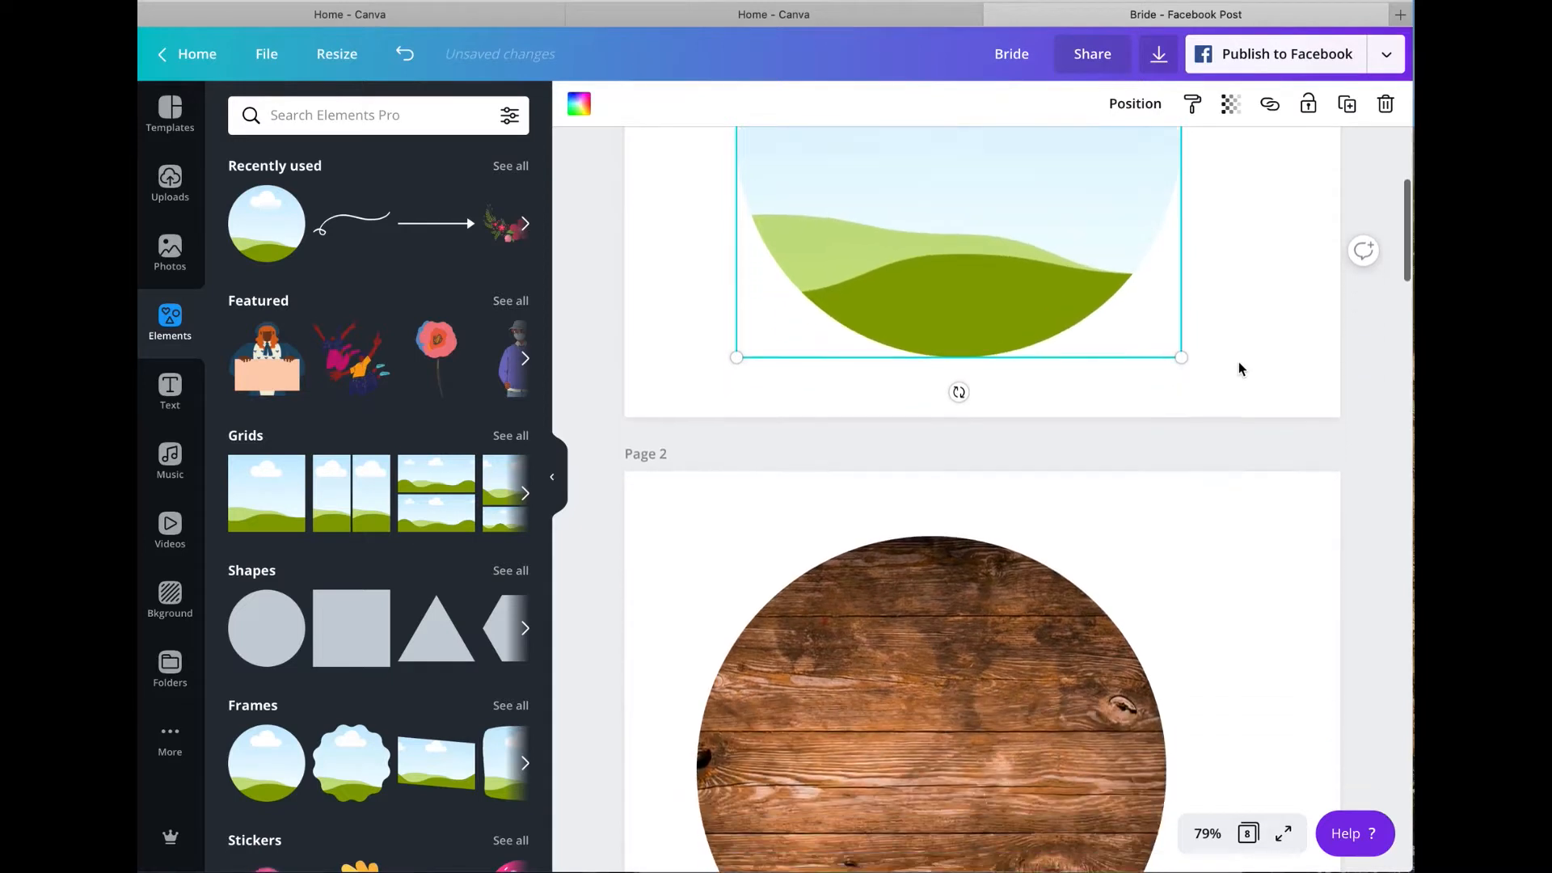
pyautogui.click(908, 714)
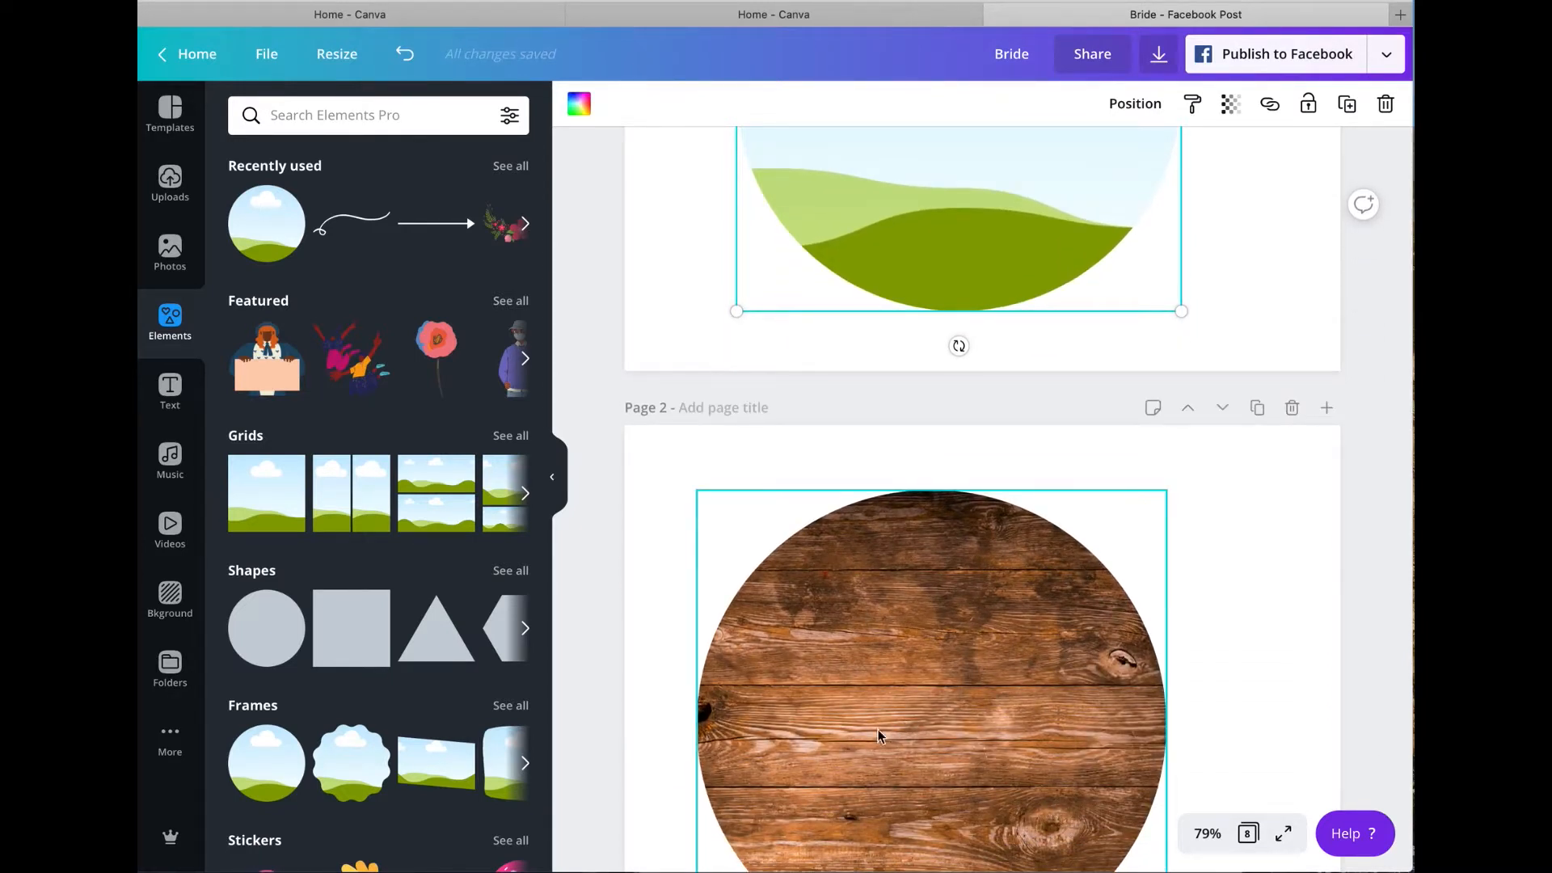
pyautogui.scroll(-2, 992, 724)
pyautogui.scroll(10, 993, 725)
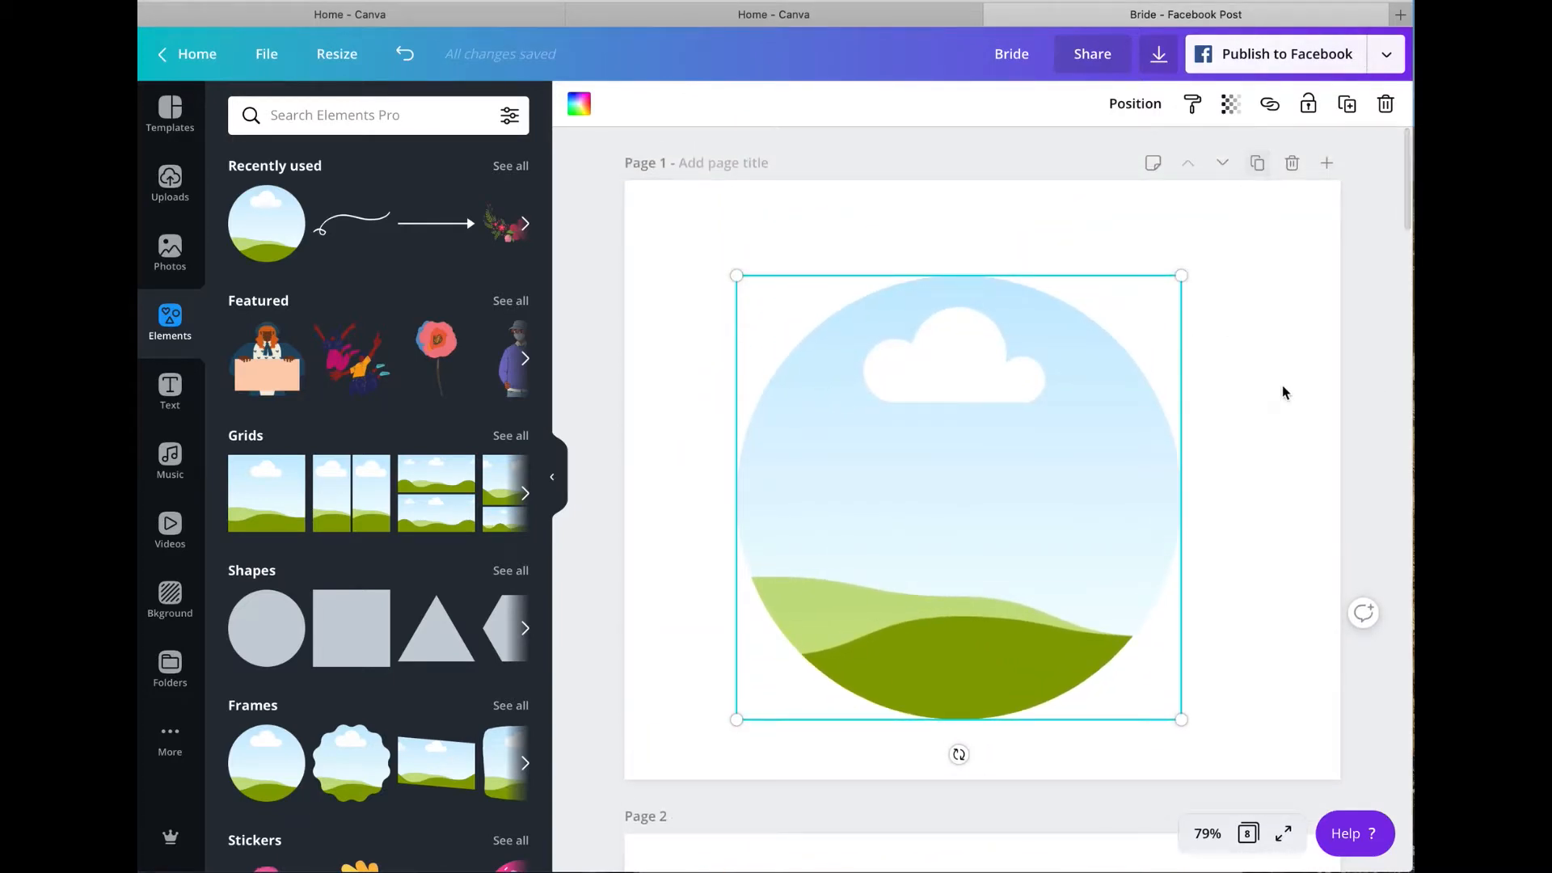
pyautogui.click(1258, 164)
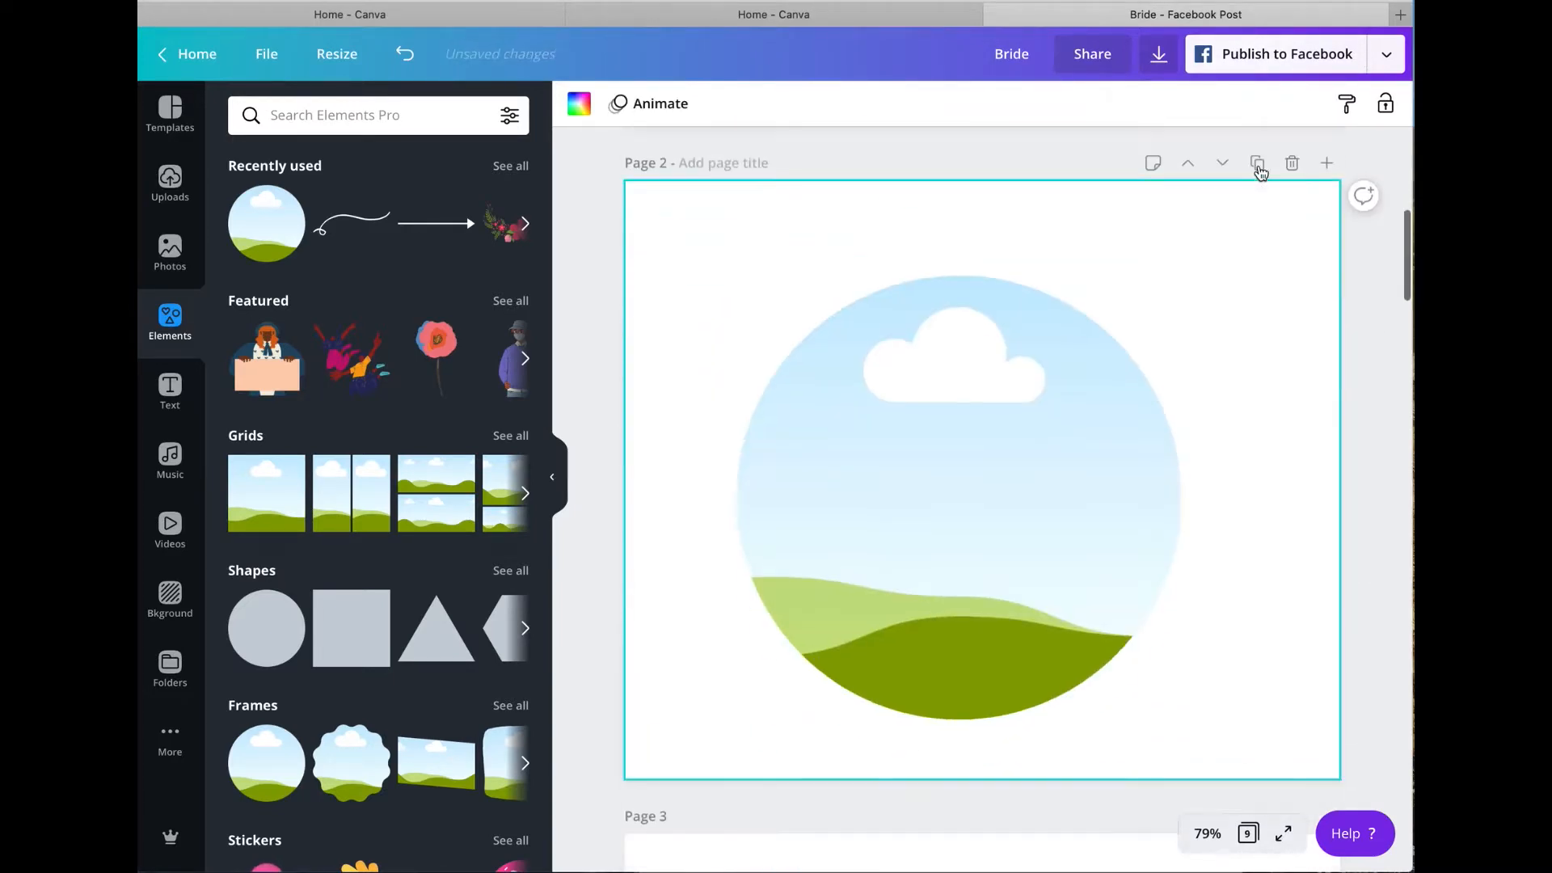
# Step: Open the full collection of recently used photos
pyautogui.scroll(-3, 1101, 579)
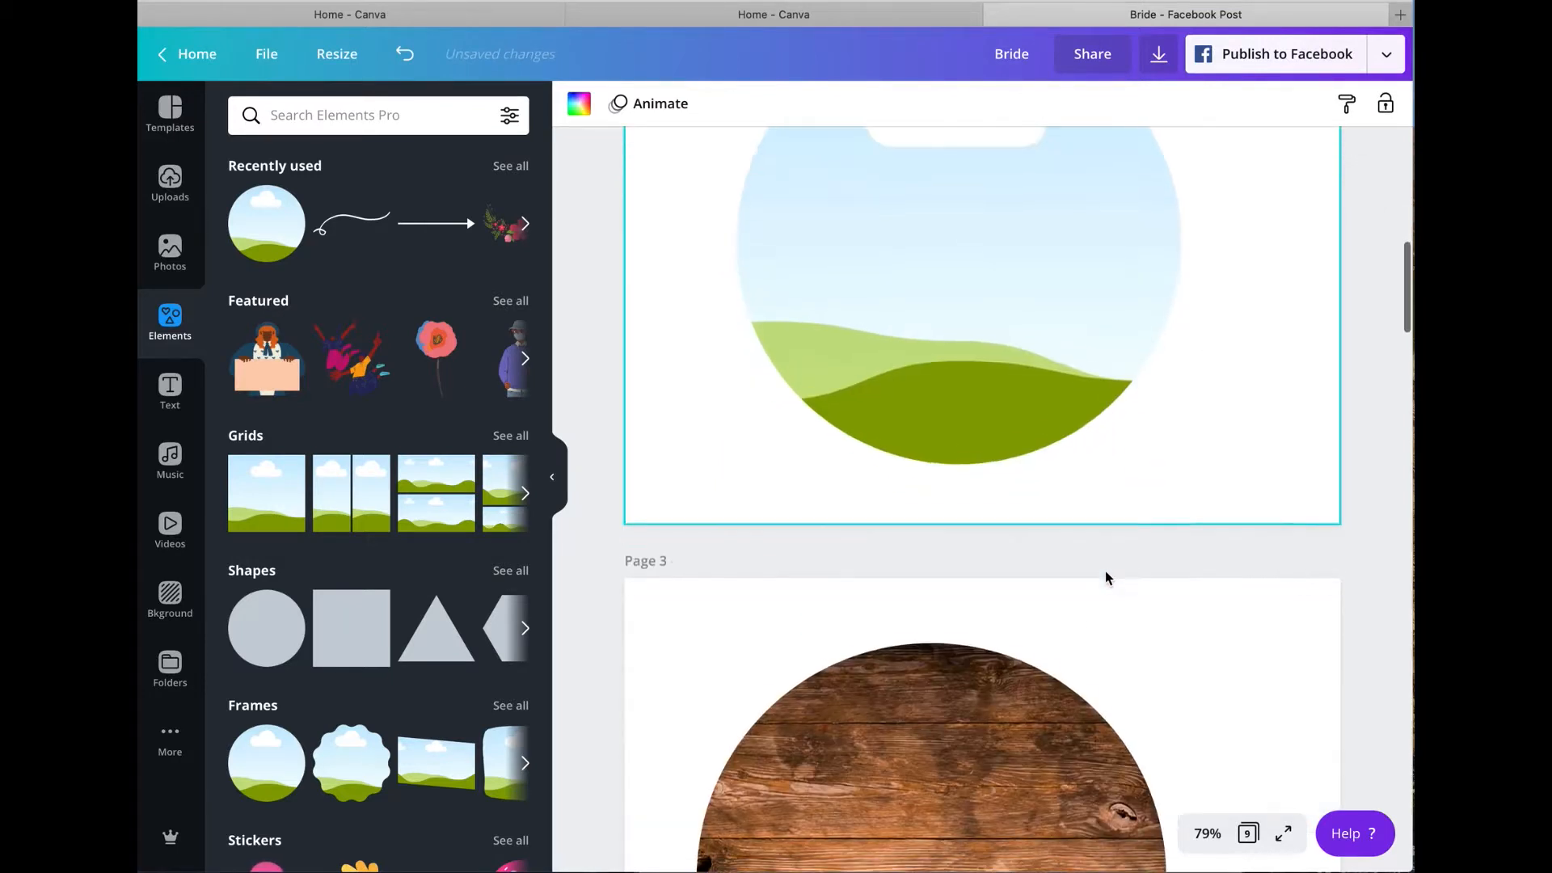
pyautogui.click(938, 247)
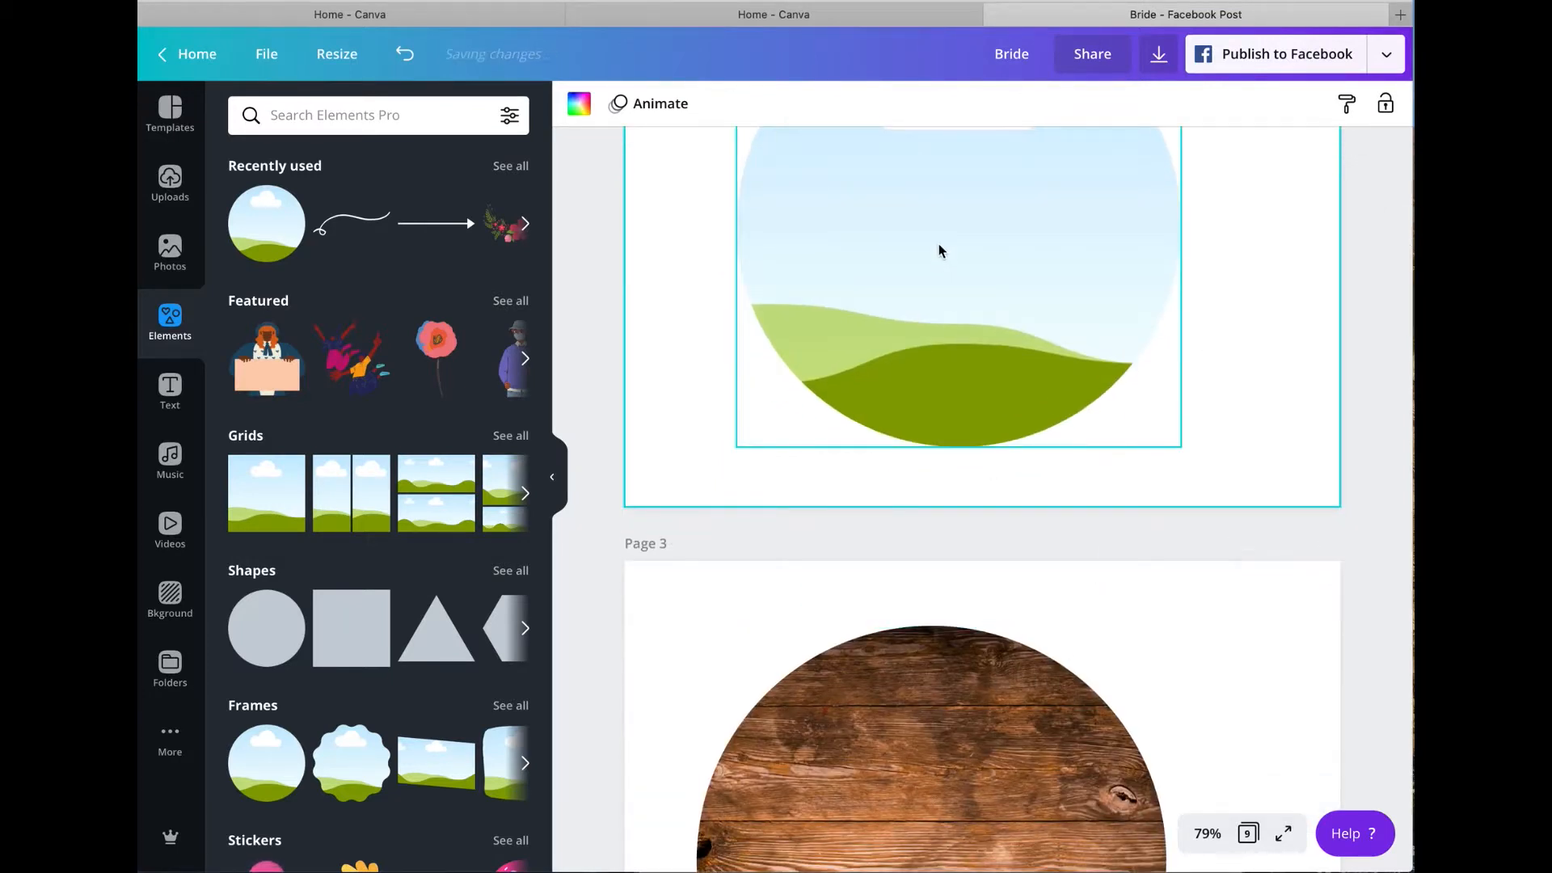
pyautogui.scroll(3, 937, 245)
pyautogui.click(170, 250)
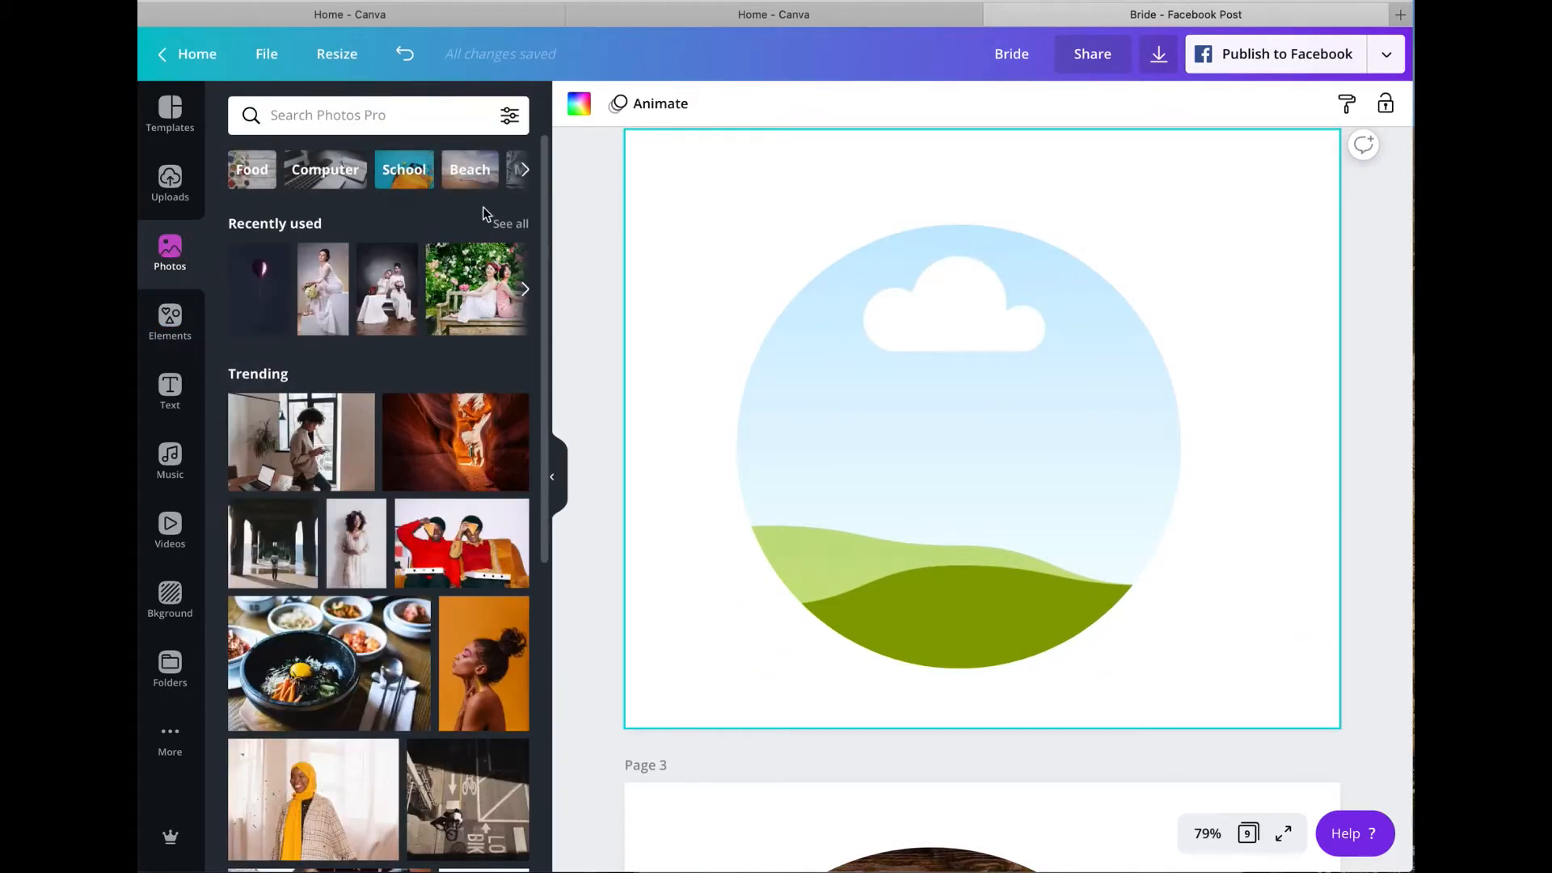
pyautogui.click(526, 289)
pyautogui.click(526, 290)
pyautogui.click(526, 290)
pyautogui.click(526, 290)
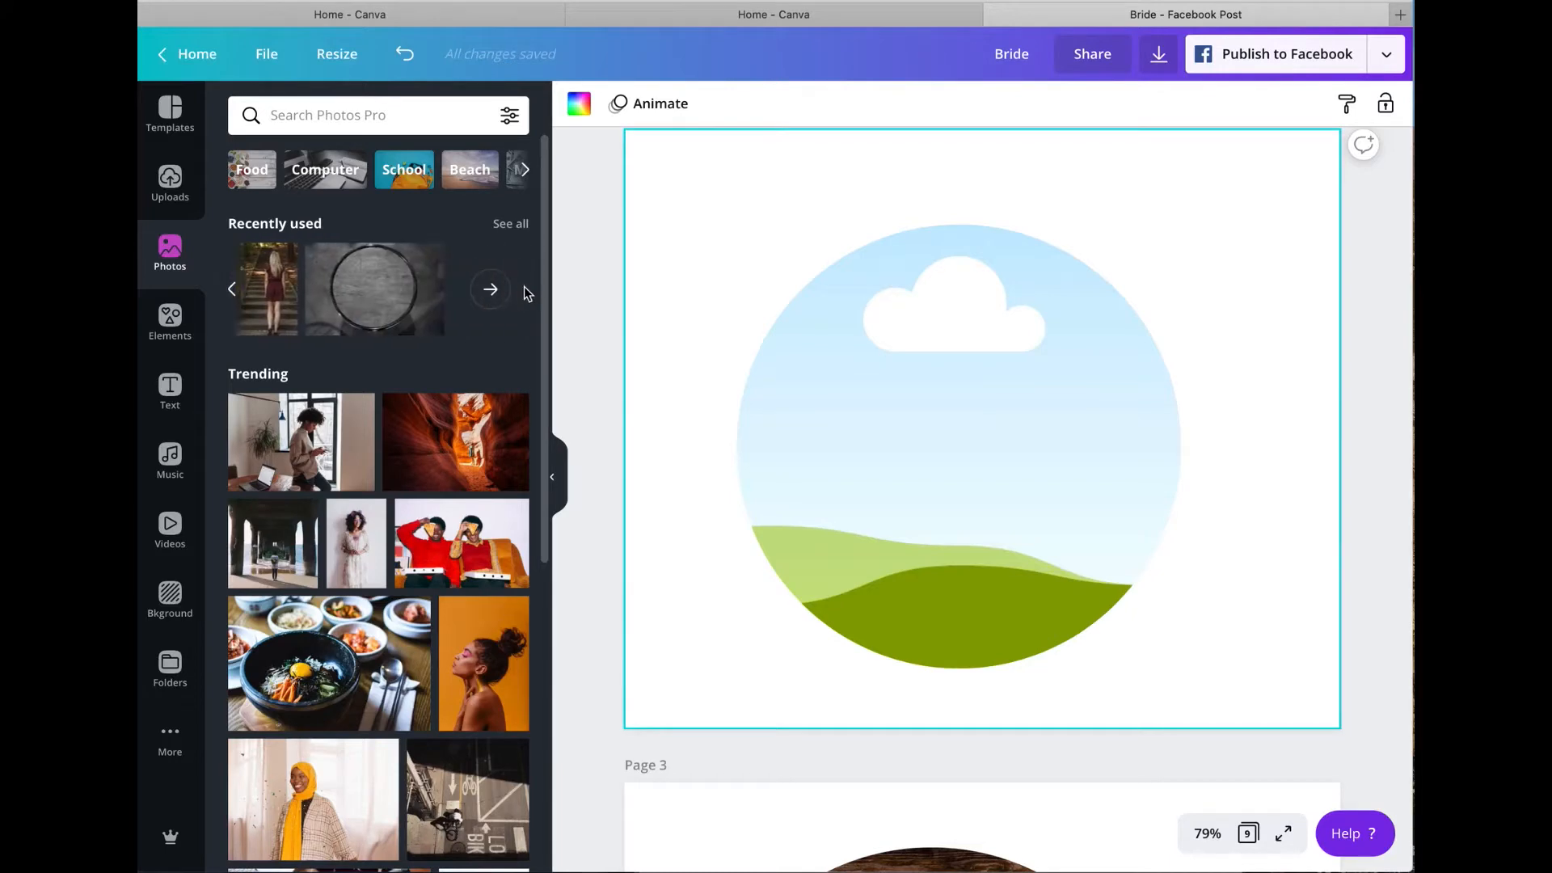
pyautogui.click(491, 288)
# Step: Find the dark "Wood planks background" photo, view its details and fill the circle frame on page 2 with it
pyautogui.scroll(-15, 477, 315)
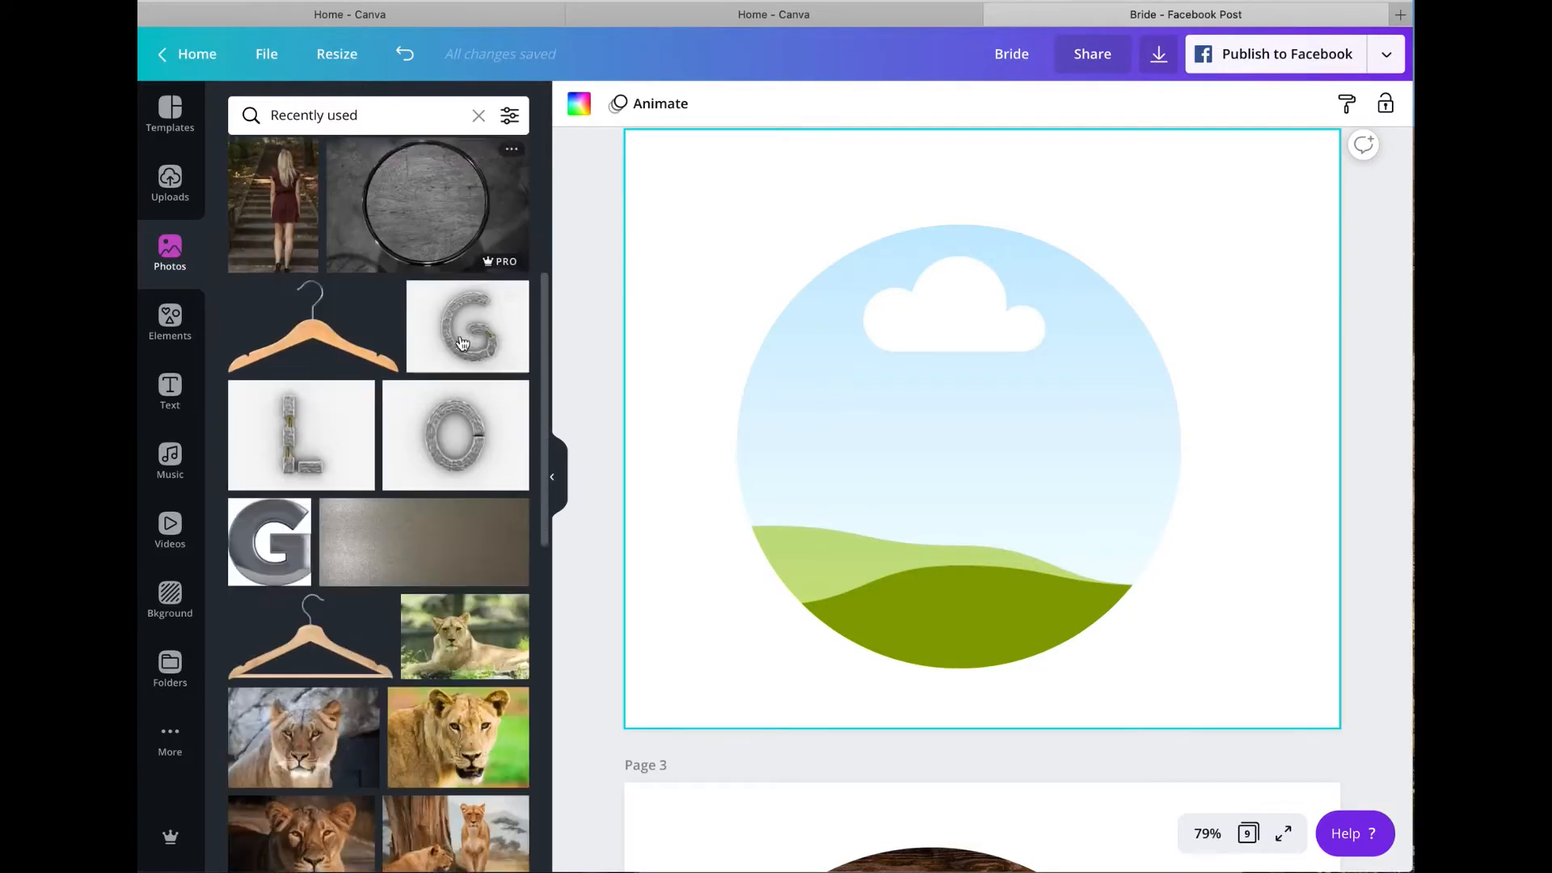
pyautogui.scroll(-12, 459, 334)
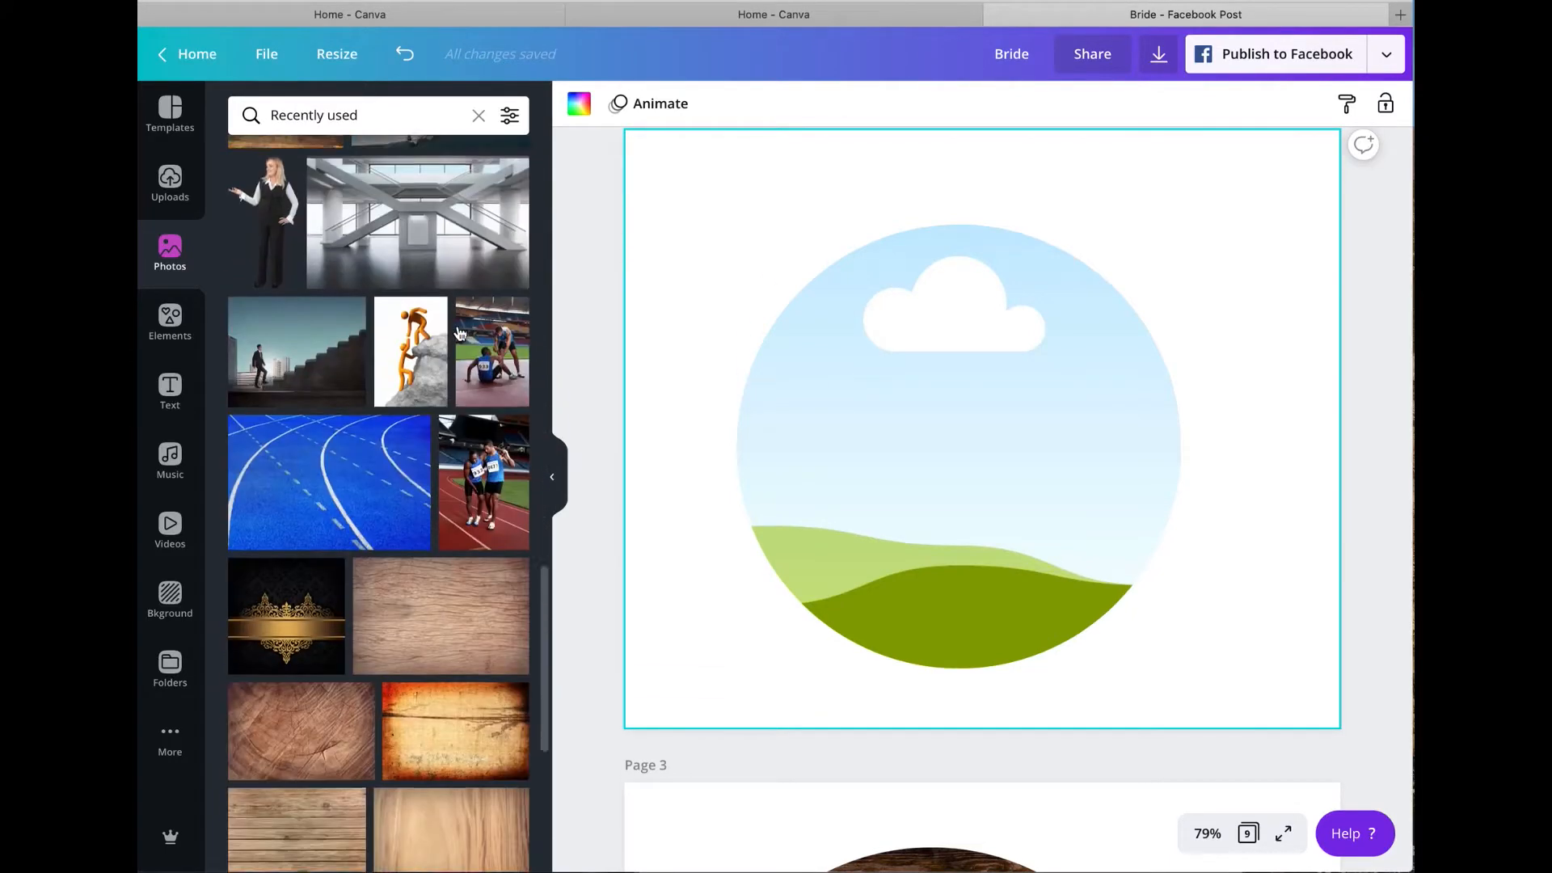
pyautogui.scroll(-5, 459, 334)
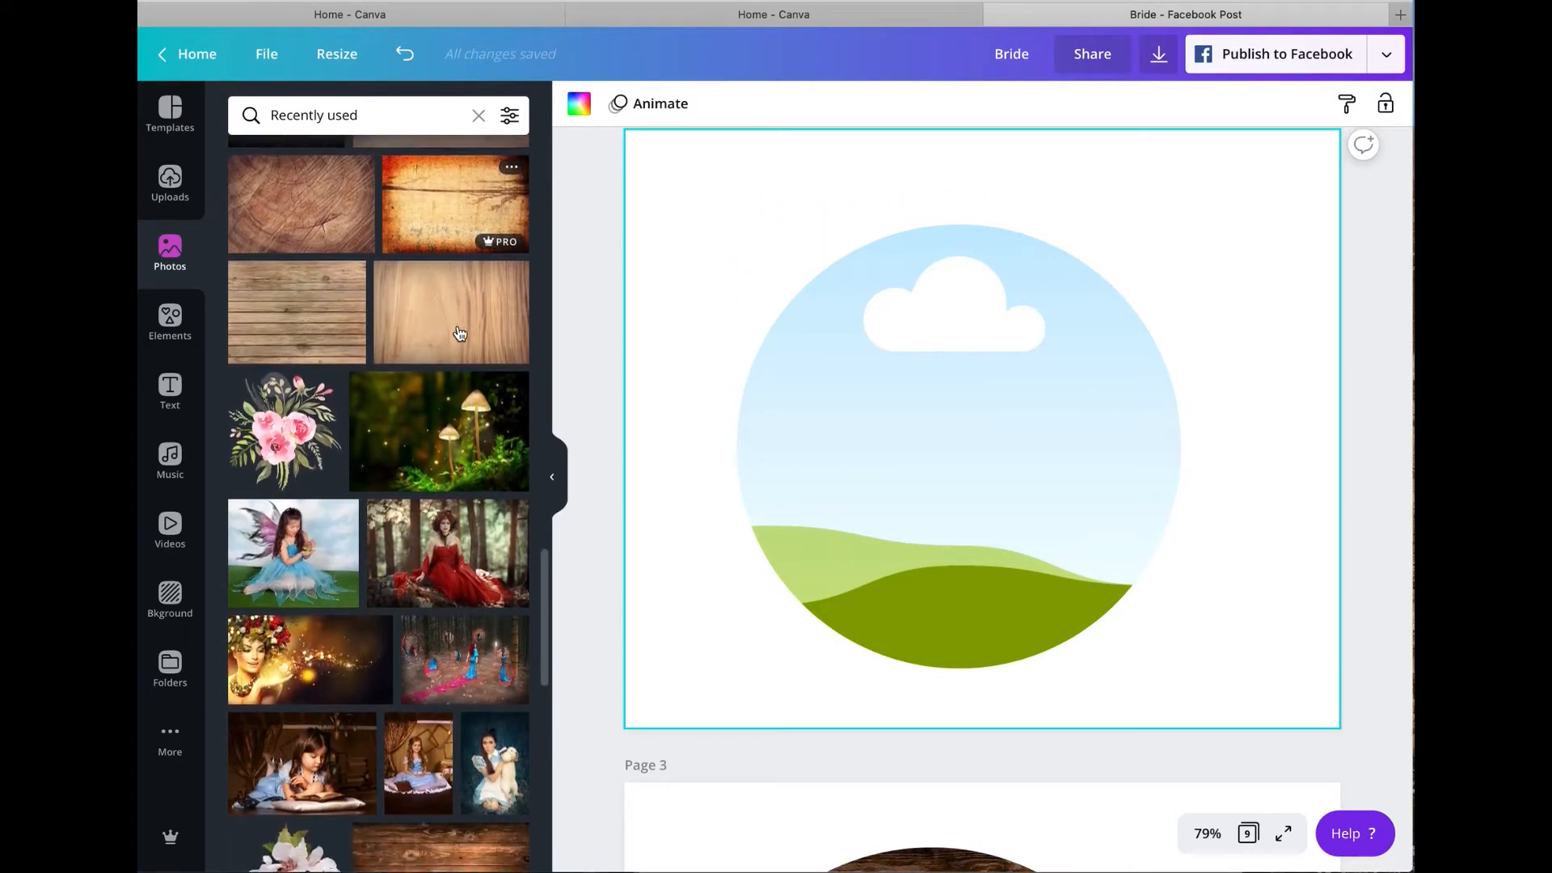
pyautogui.scroll(-5, 459, 334)
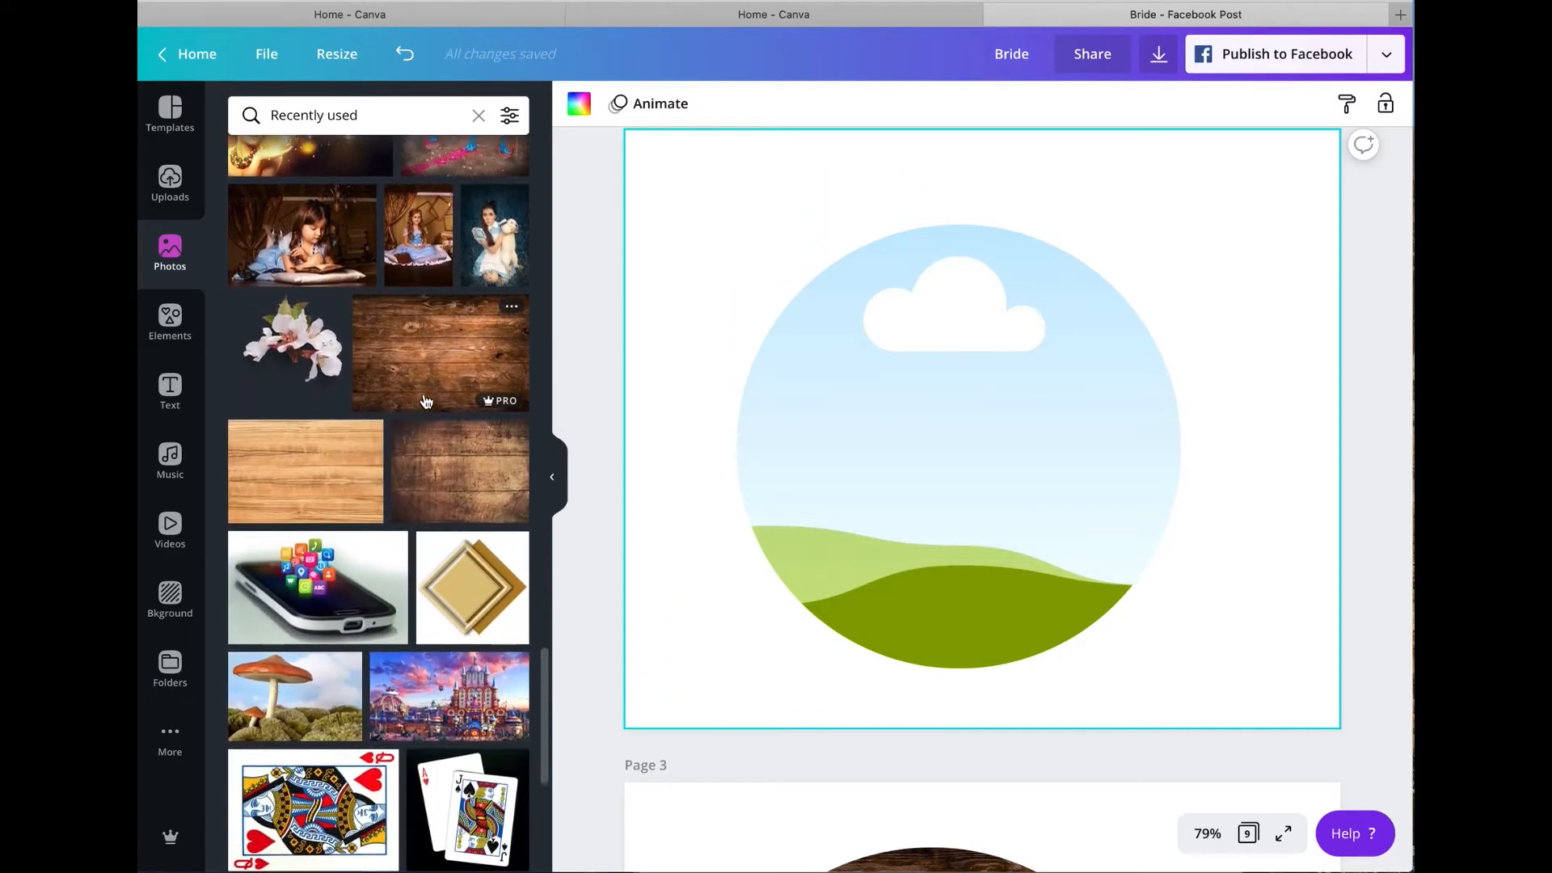
pyautogui.click(511, 302)
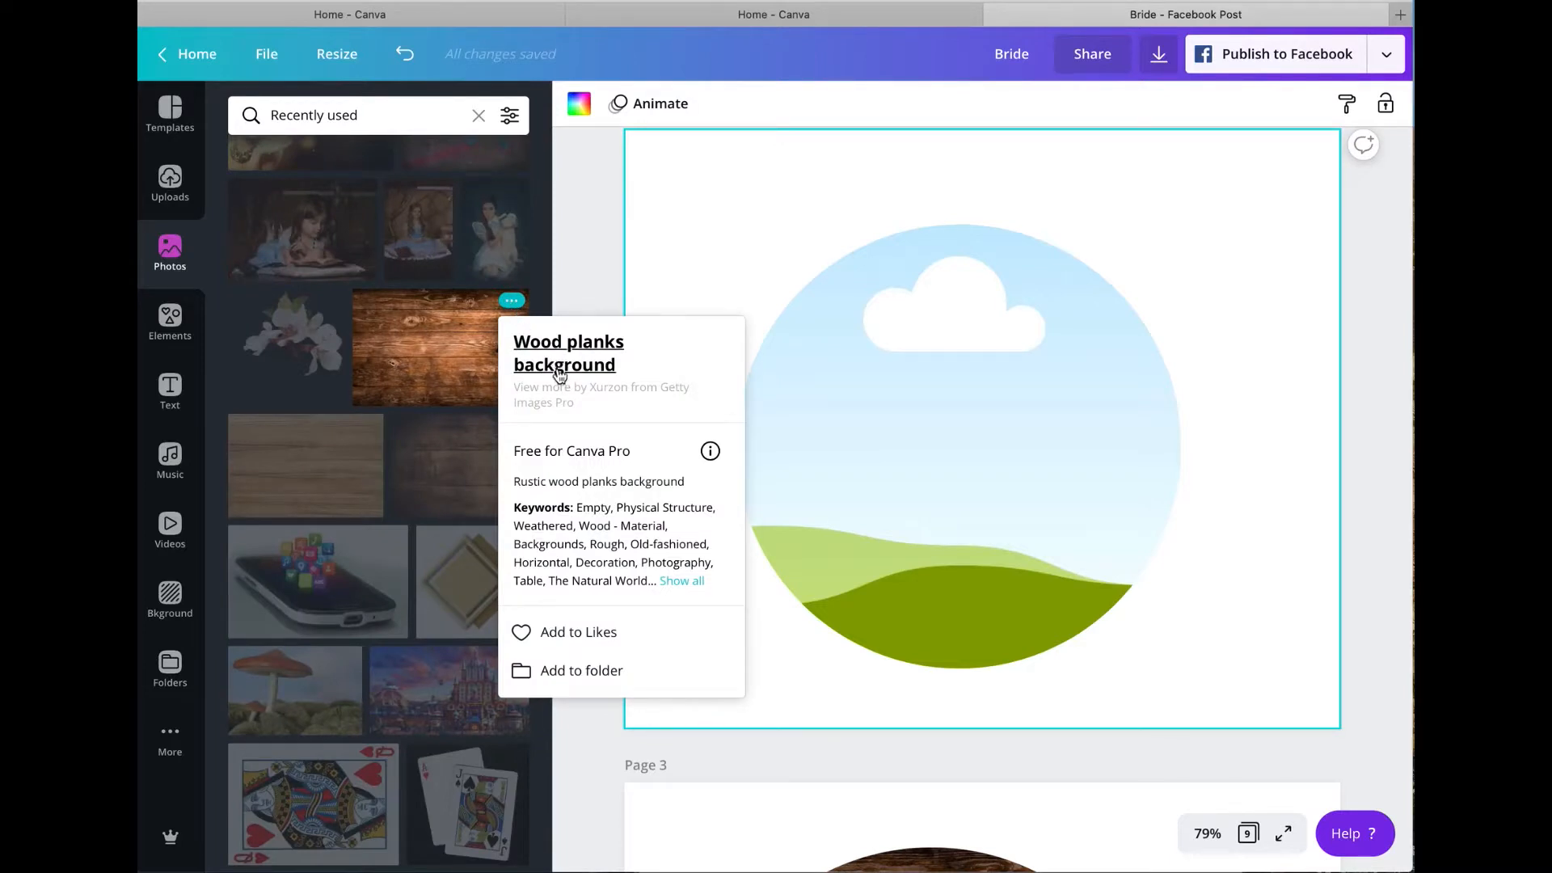
pyautogui.click(429, 350)
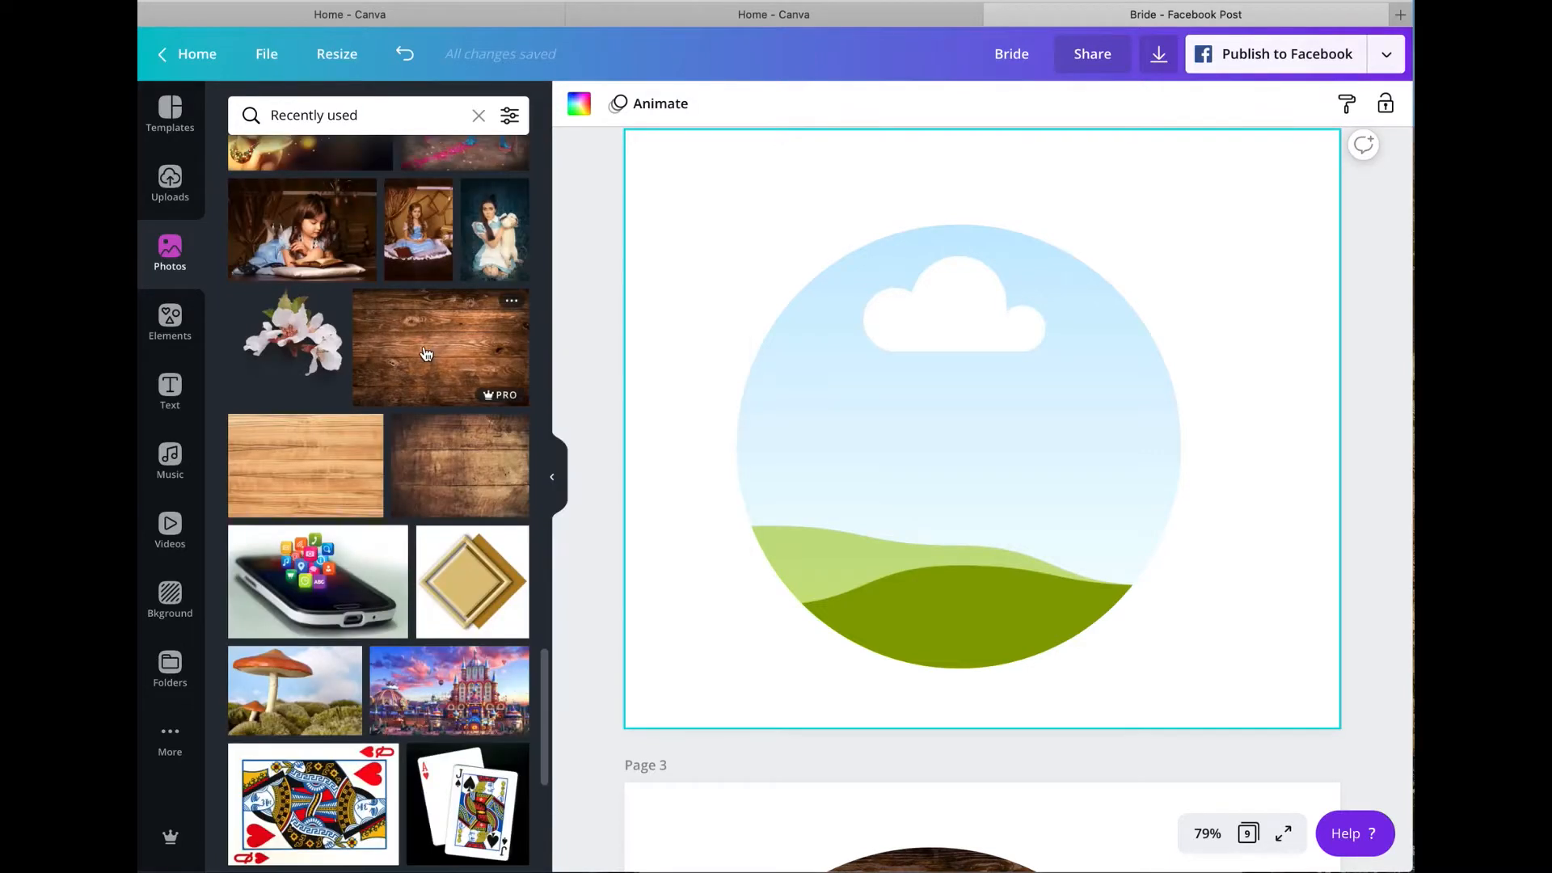
pyautogui.moveTo(429, 353); pyautogui.dragTo(778, 342)
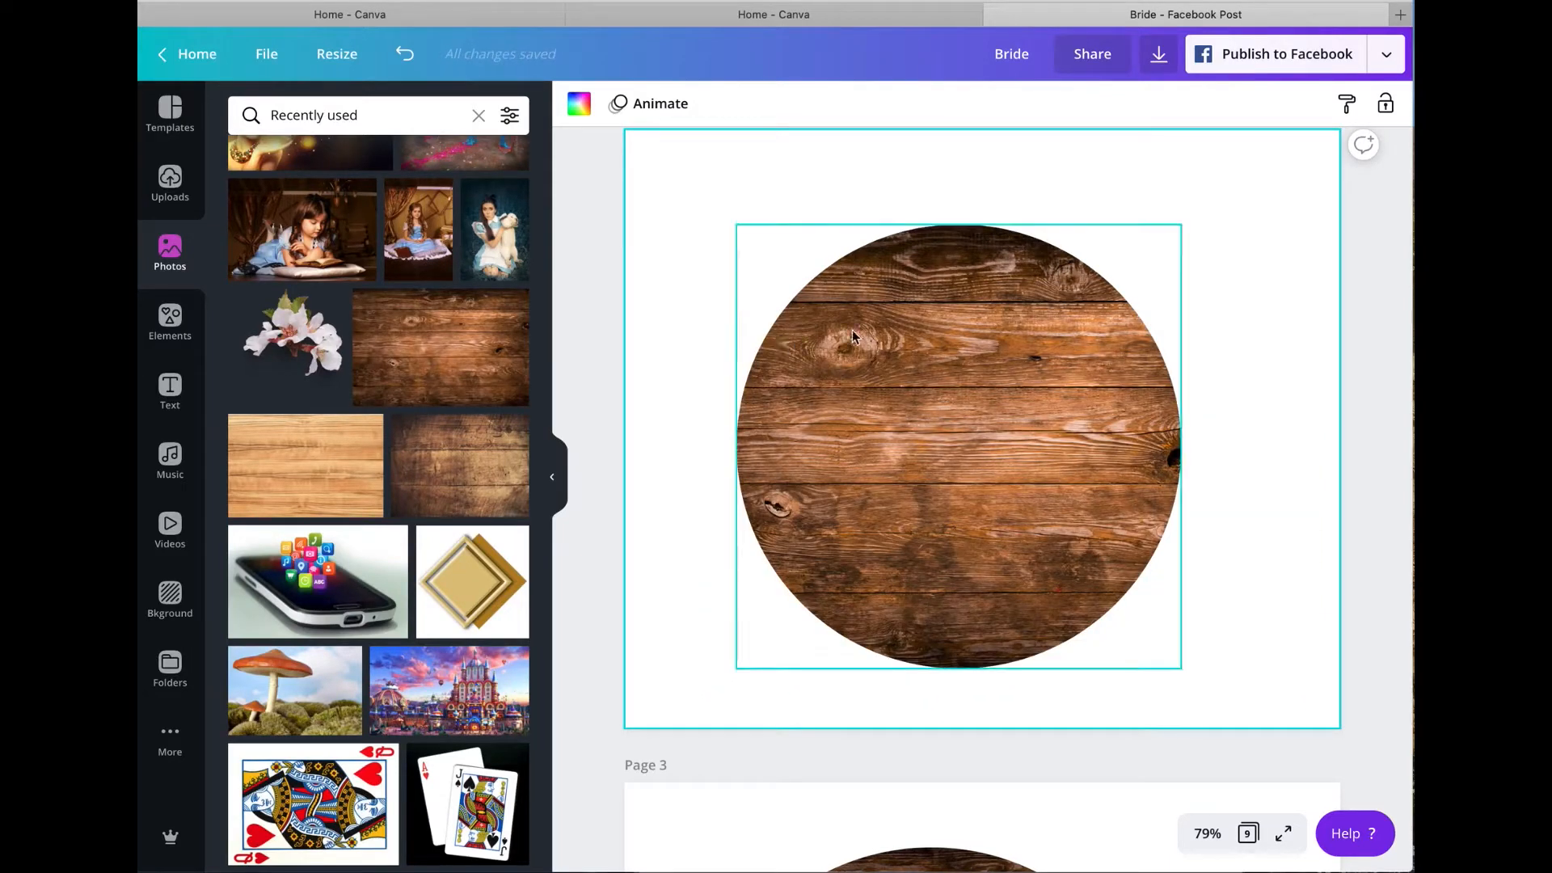
# Step: Delete page 3 containing the old wood-filled circle
pyautogui.scroll(5, 907, 308)
pyautogui.scroll(4, 906, 307)
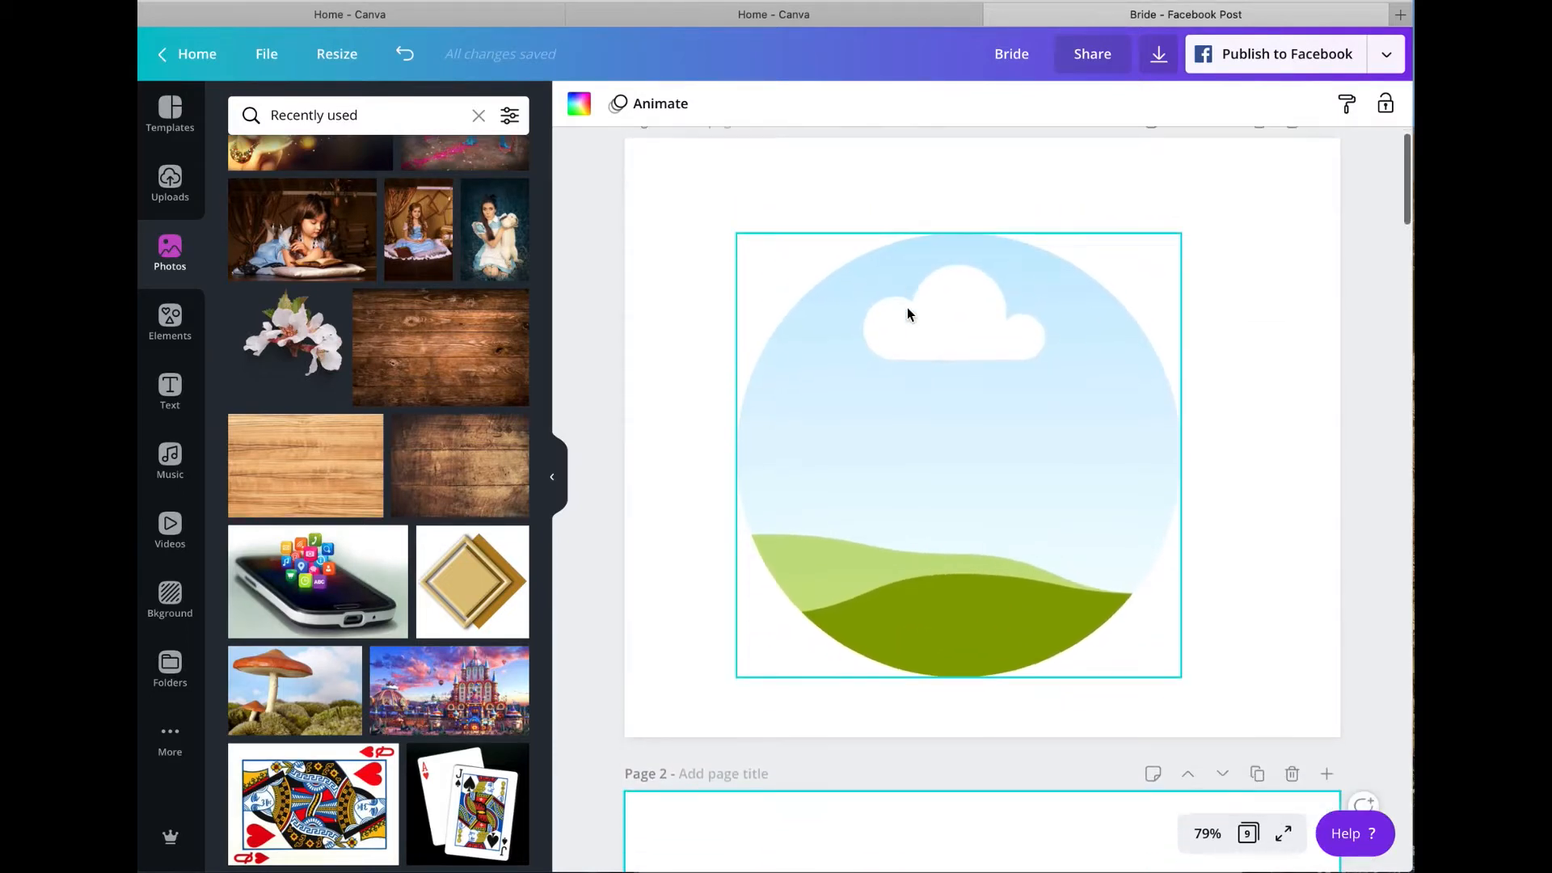
pyautogui.scroll(-9, 906, 307)
pyautogui.scroll(-3, 927, 358)
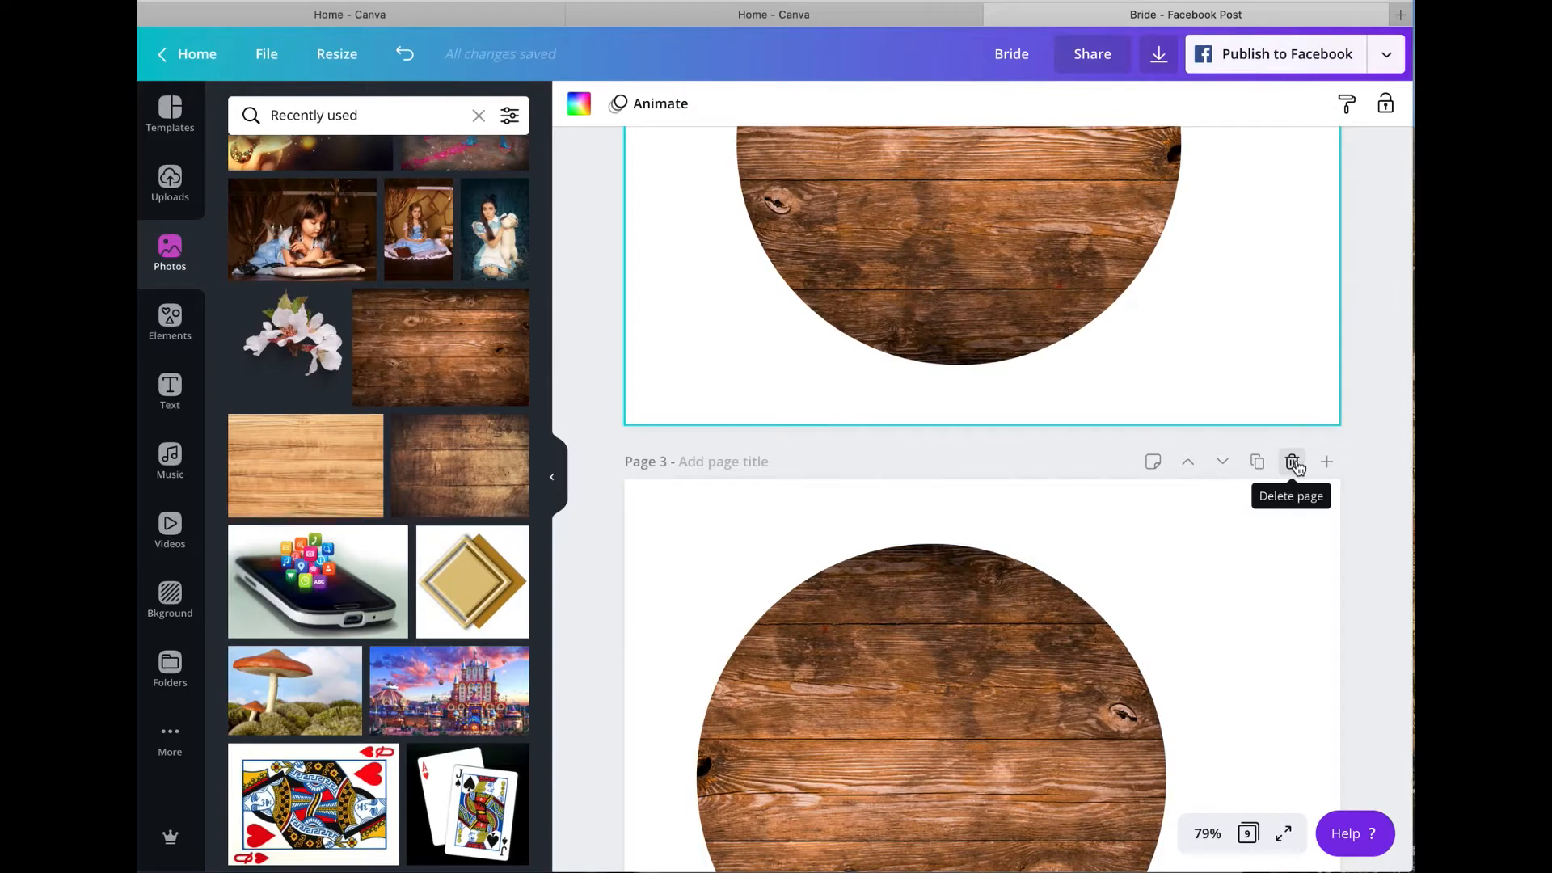
pyautogui.click(1297, 462)
# Step: Duplicate page 2 with the wood-filled circle, placing the copy before the wooden crescent page
pyautogui.scroll(-3, 1241, 475)
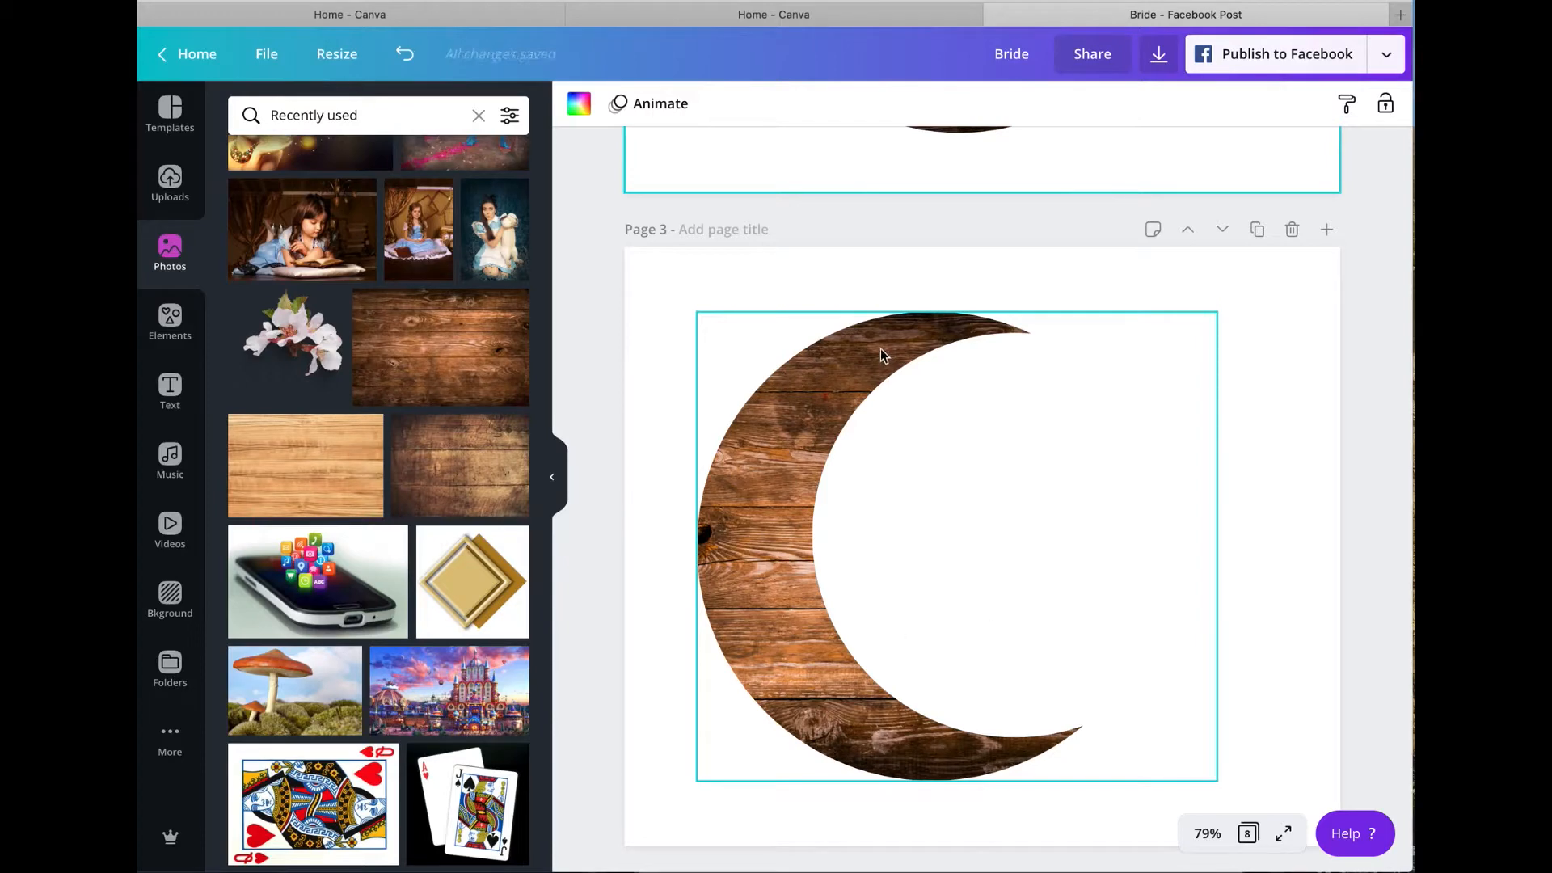
pyautogui.scroll(-1, 881, 352)
pyautogui.scroll(7, 884, 349)
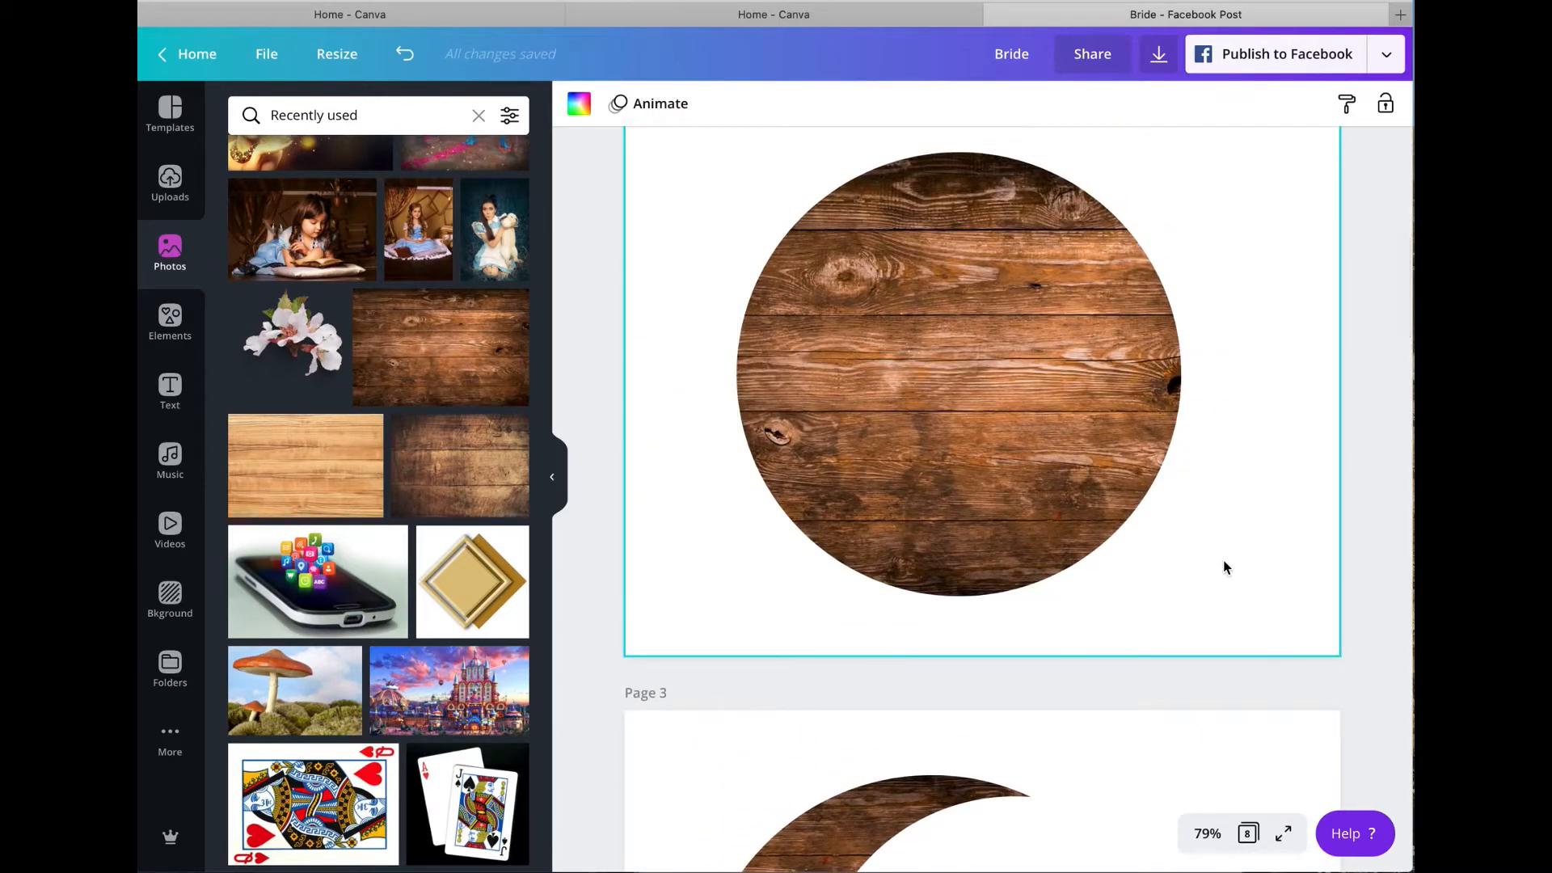
pyautogui.scroll(4, 1277, 302)
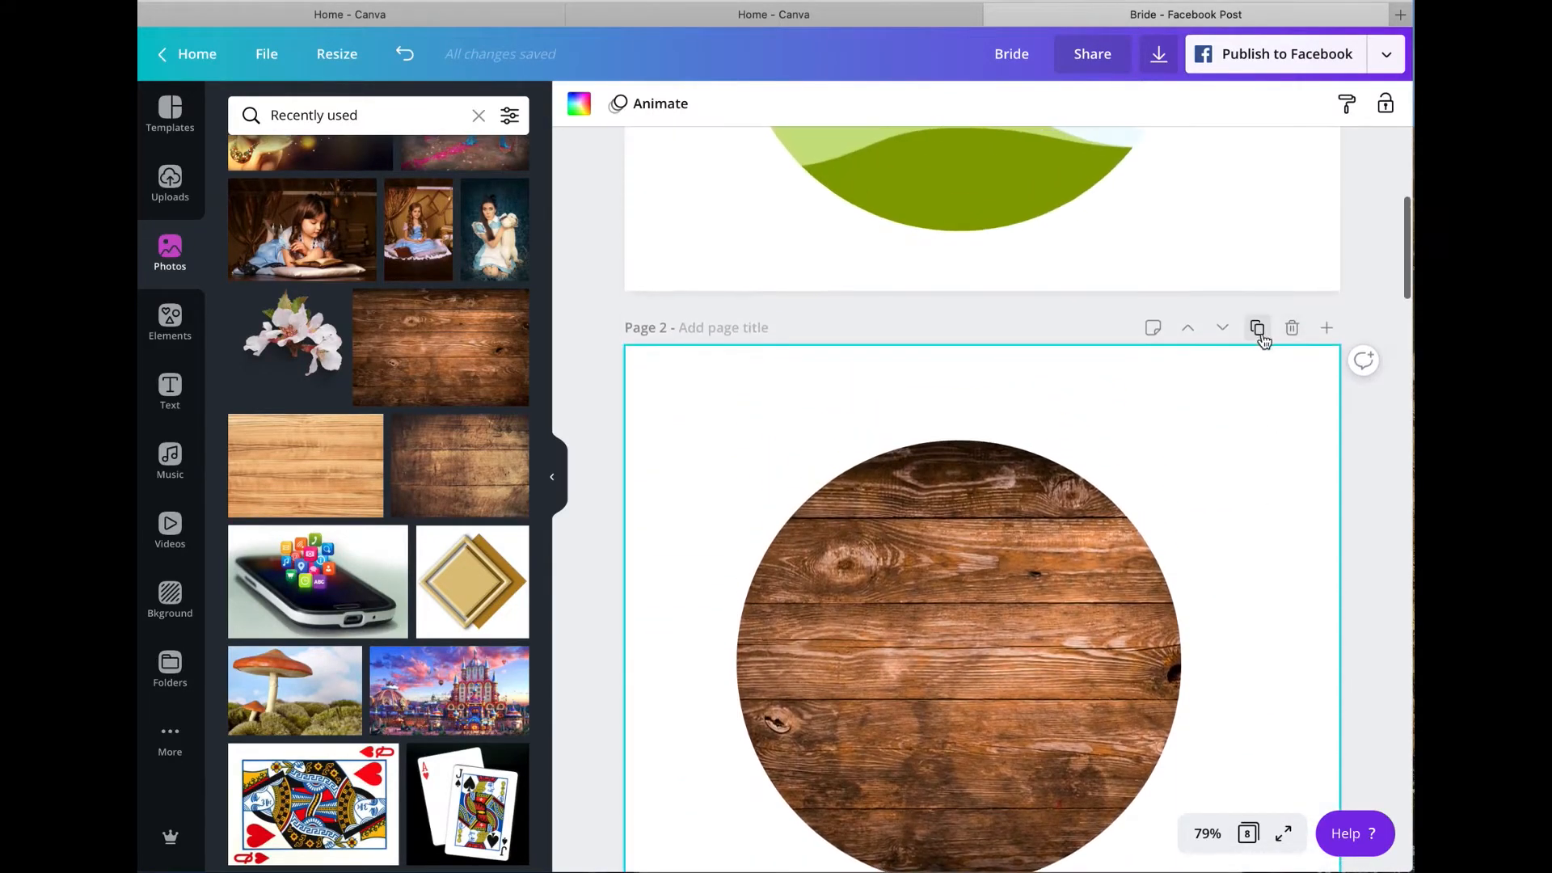
pyautogui.click(1261, 333)
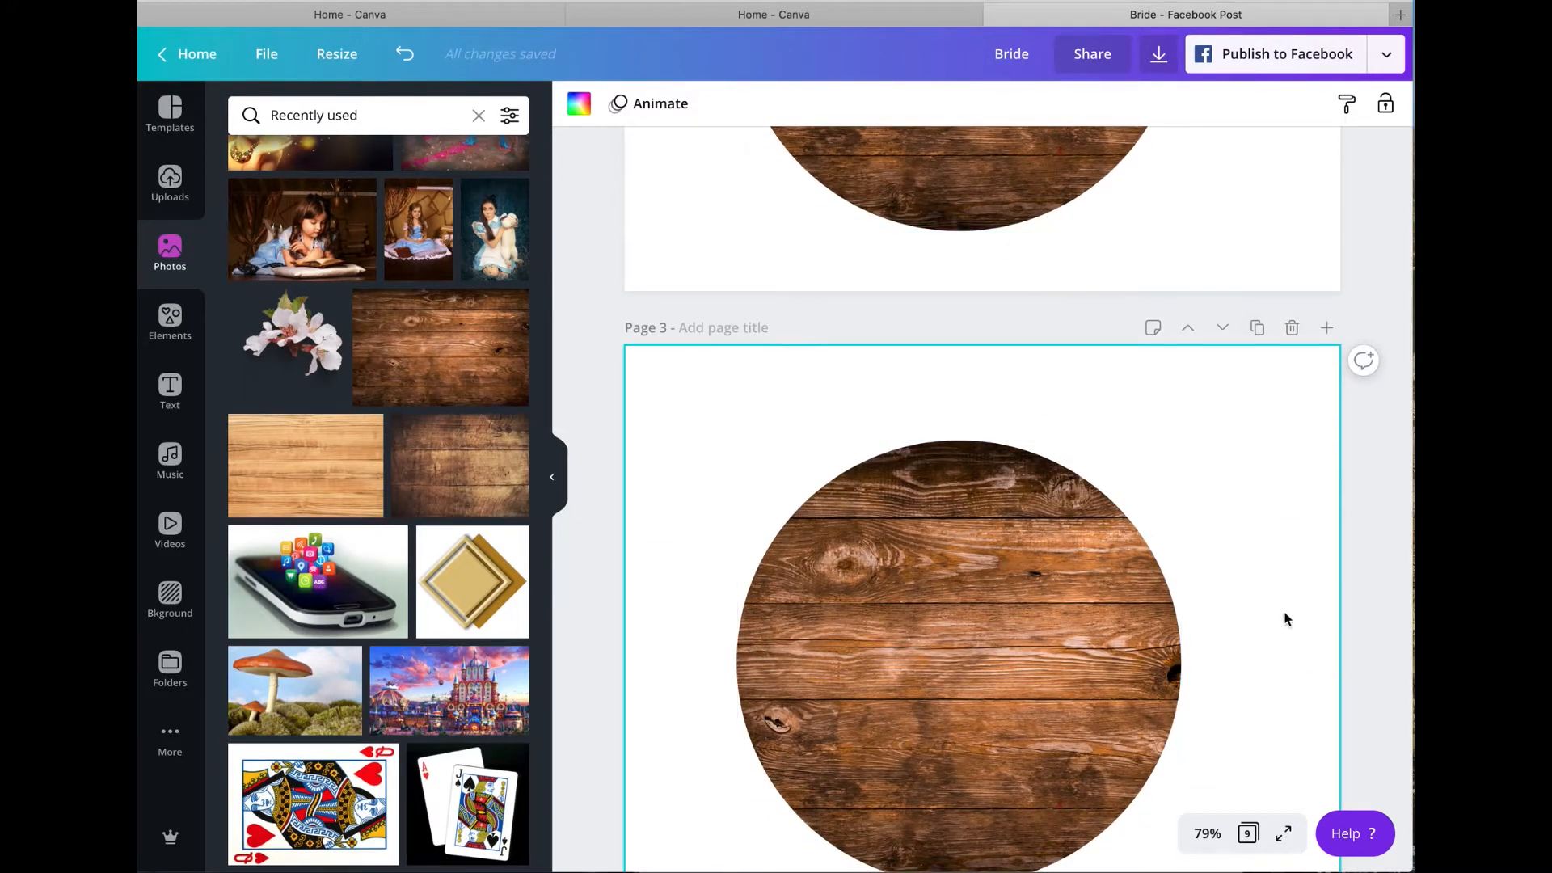
pyautogui.scroll(-7, 1287, 619)
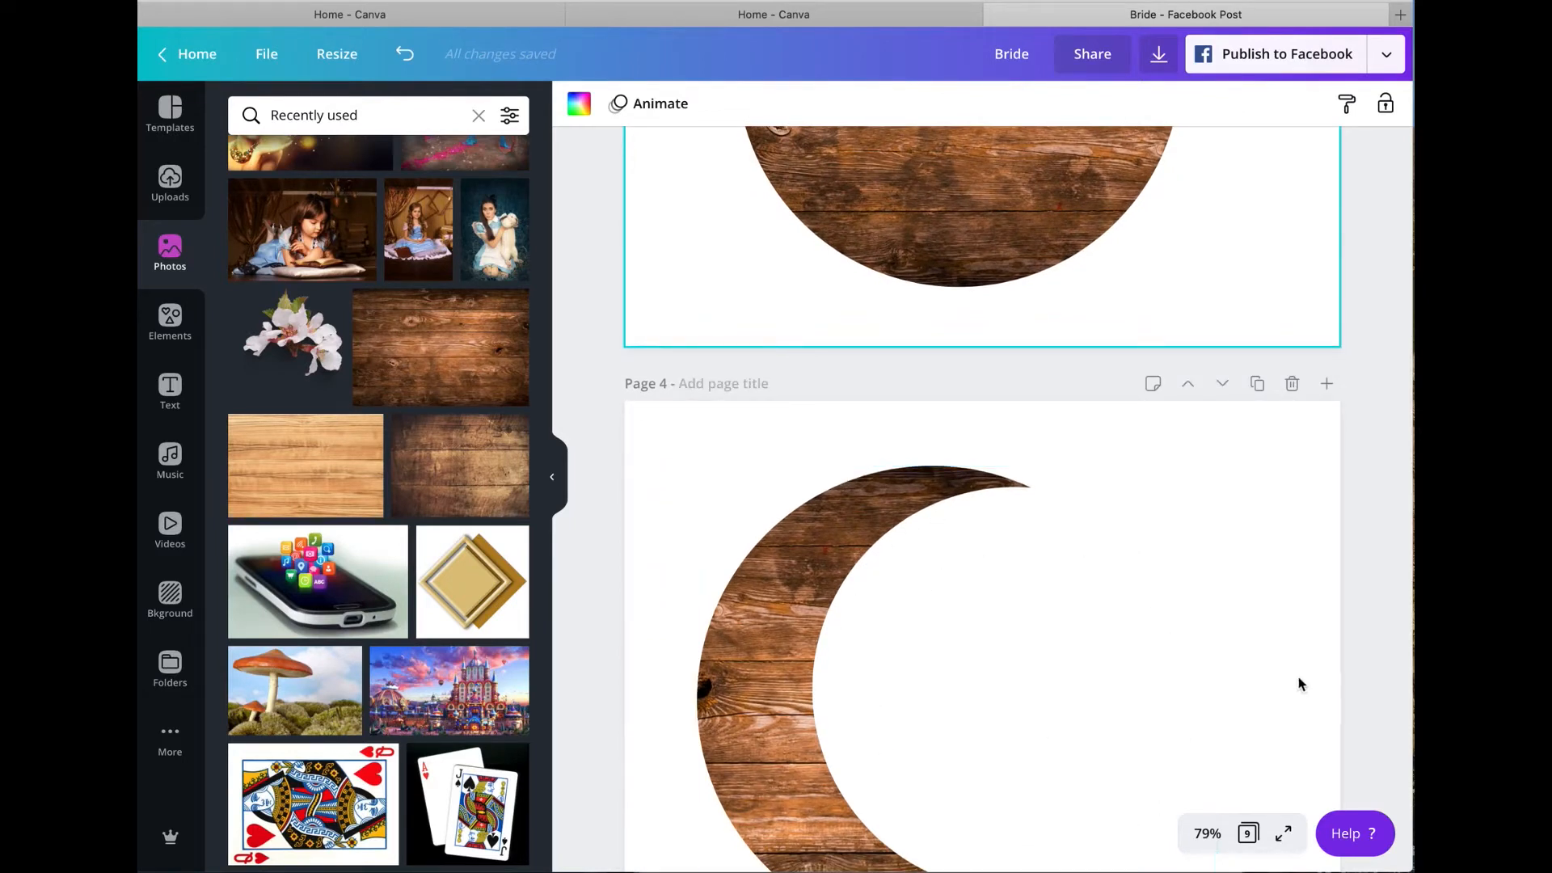
pyautogui.scroll(4, 1298, 677)
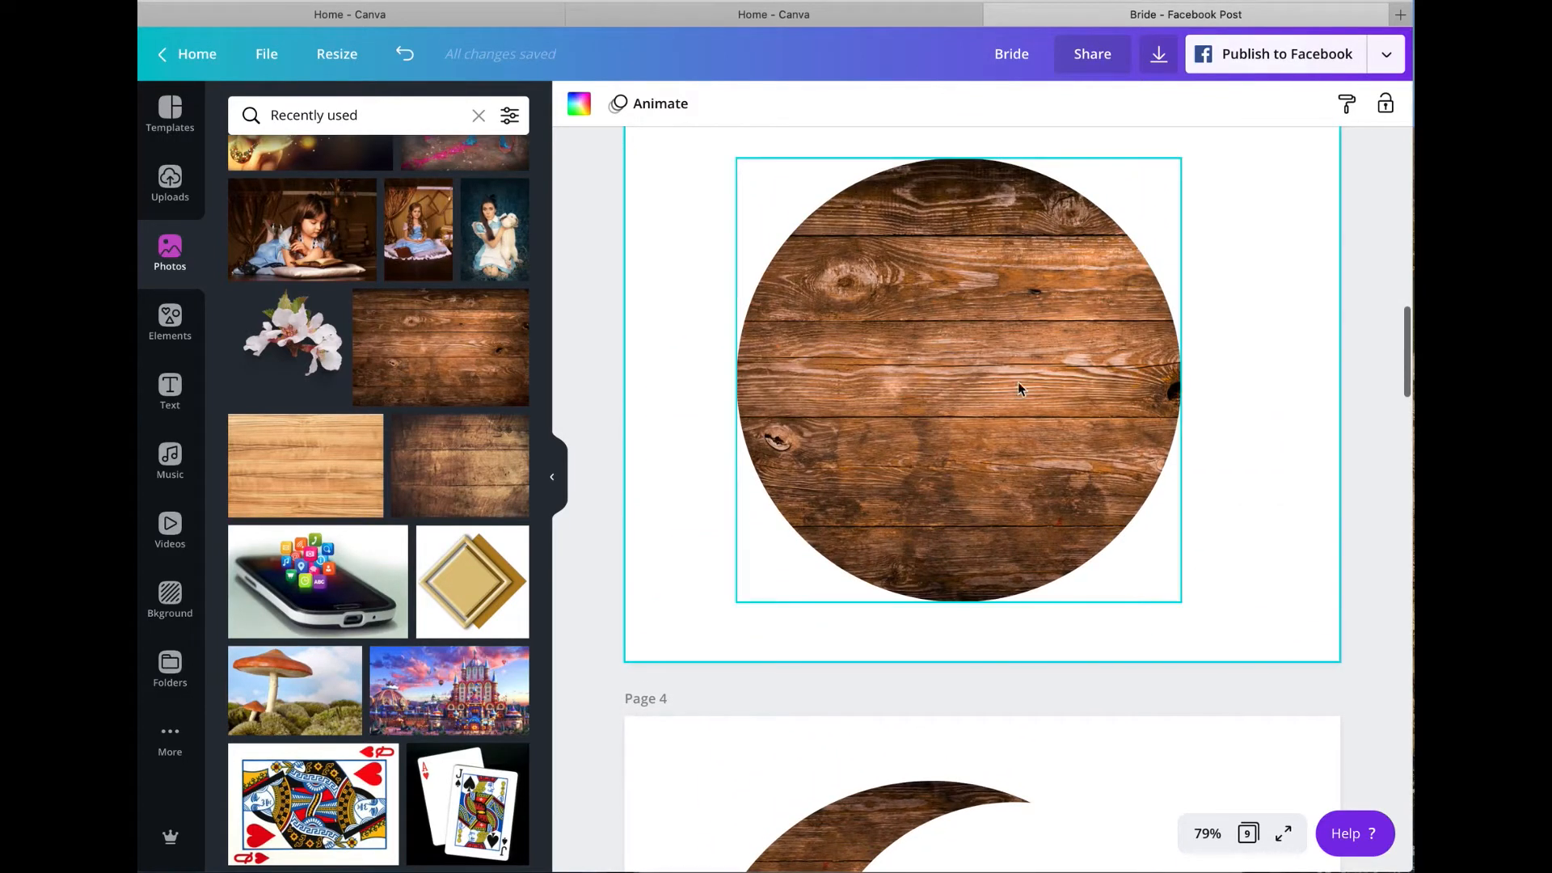
# Step: Add a circle shape over the wood-filled circle on page 3 and colour it white
pyautogui.click(169, 329)
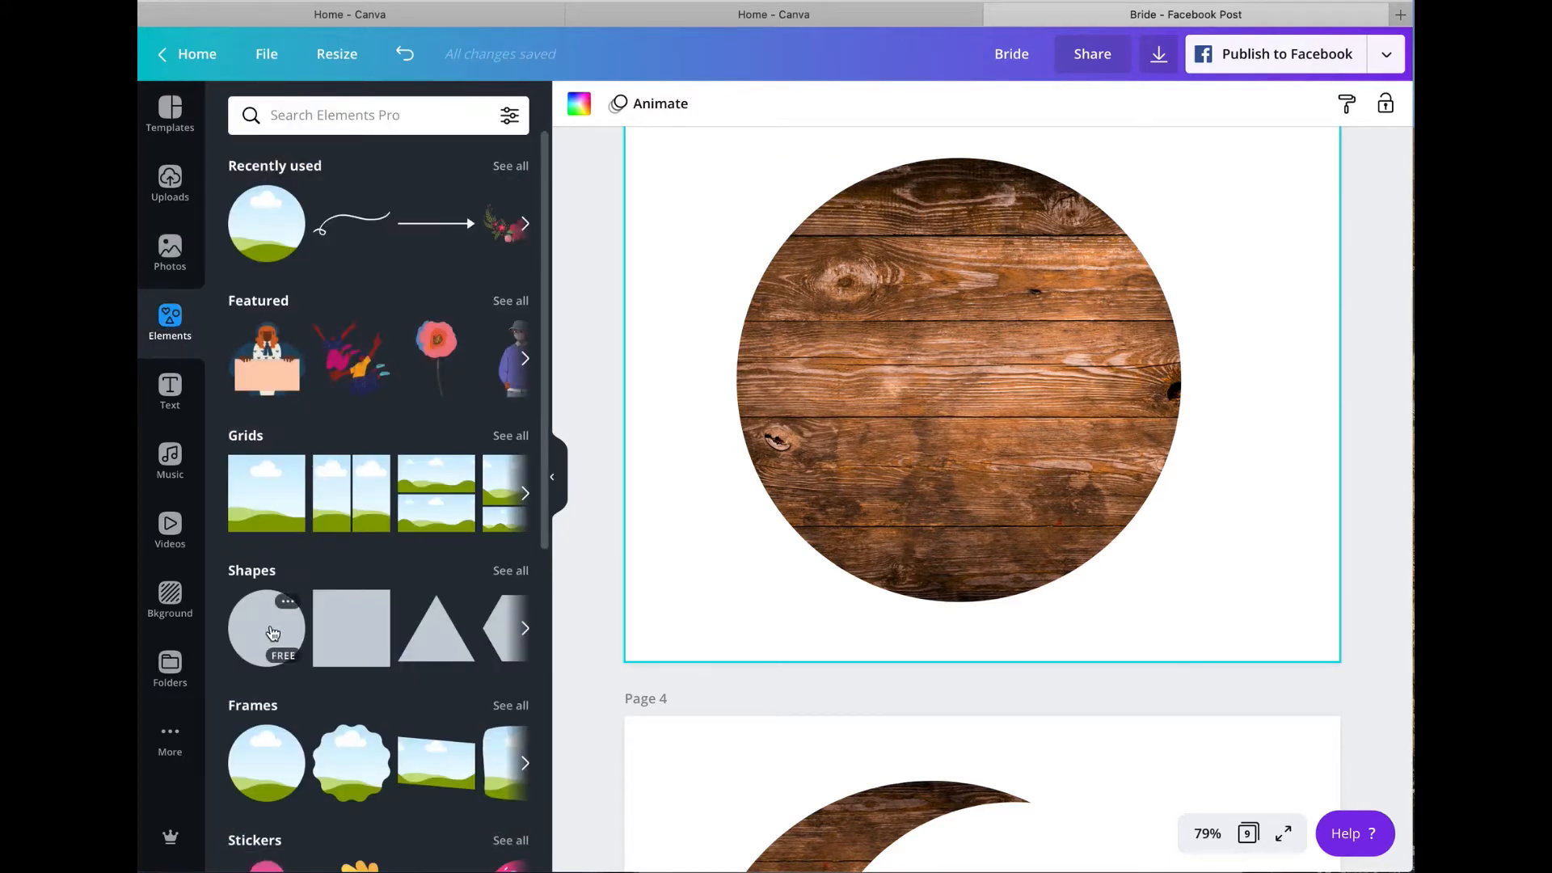
pyautogui.click(272, 632)
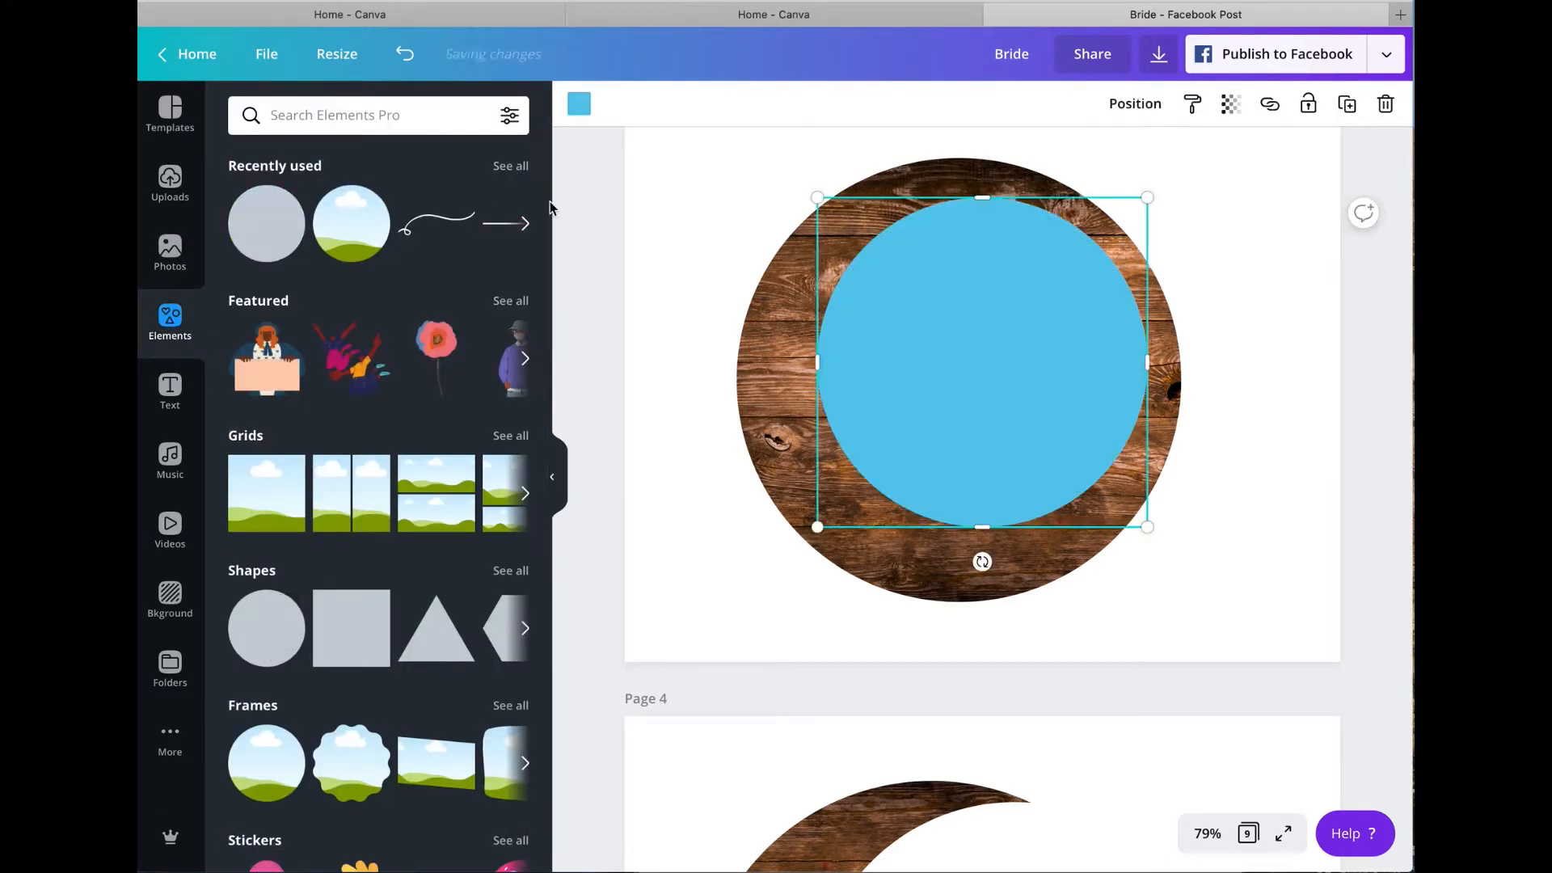
pyautogui.click(583, 103)
pyautogui.click(459, 301)
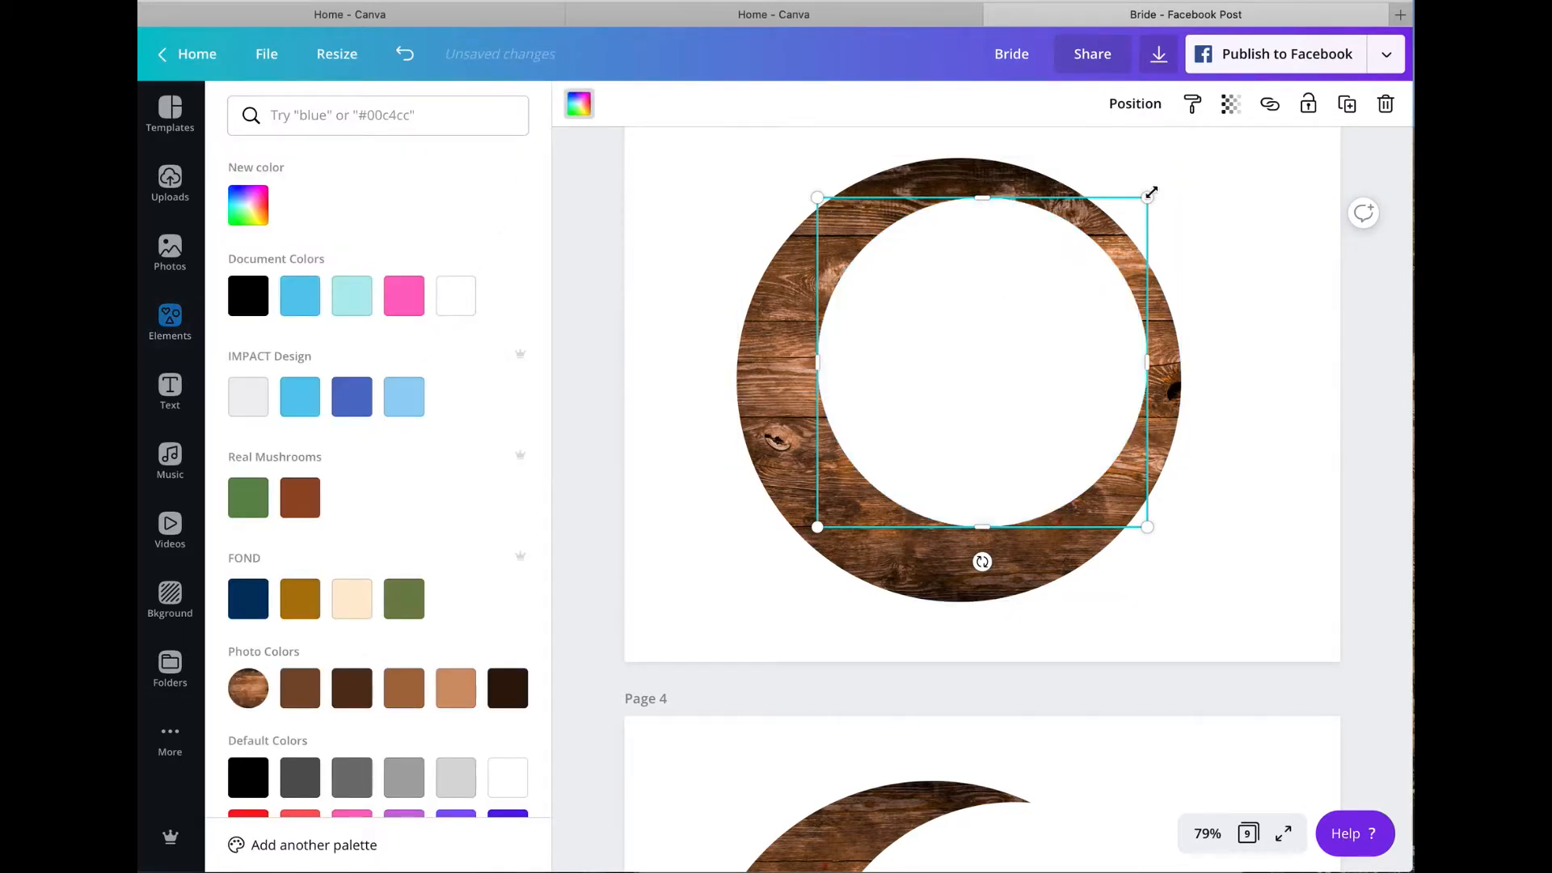
# Step: Enlarge the white circle slightly and offset it to the right, vertically centred on the wood circle, so it cuts out a crescent
pyautogui.moveTo(1147, 197); pyautogui.dragTo(1212, 197)
pyautogui.moveTo(1032, 304); pyautogui.dragTo(1051, 343)
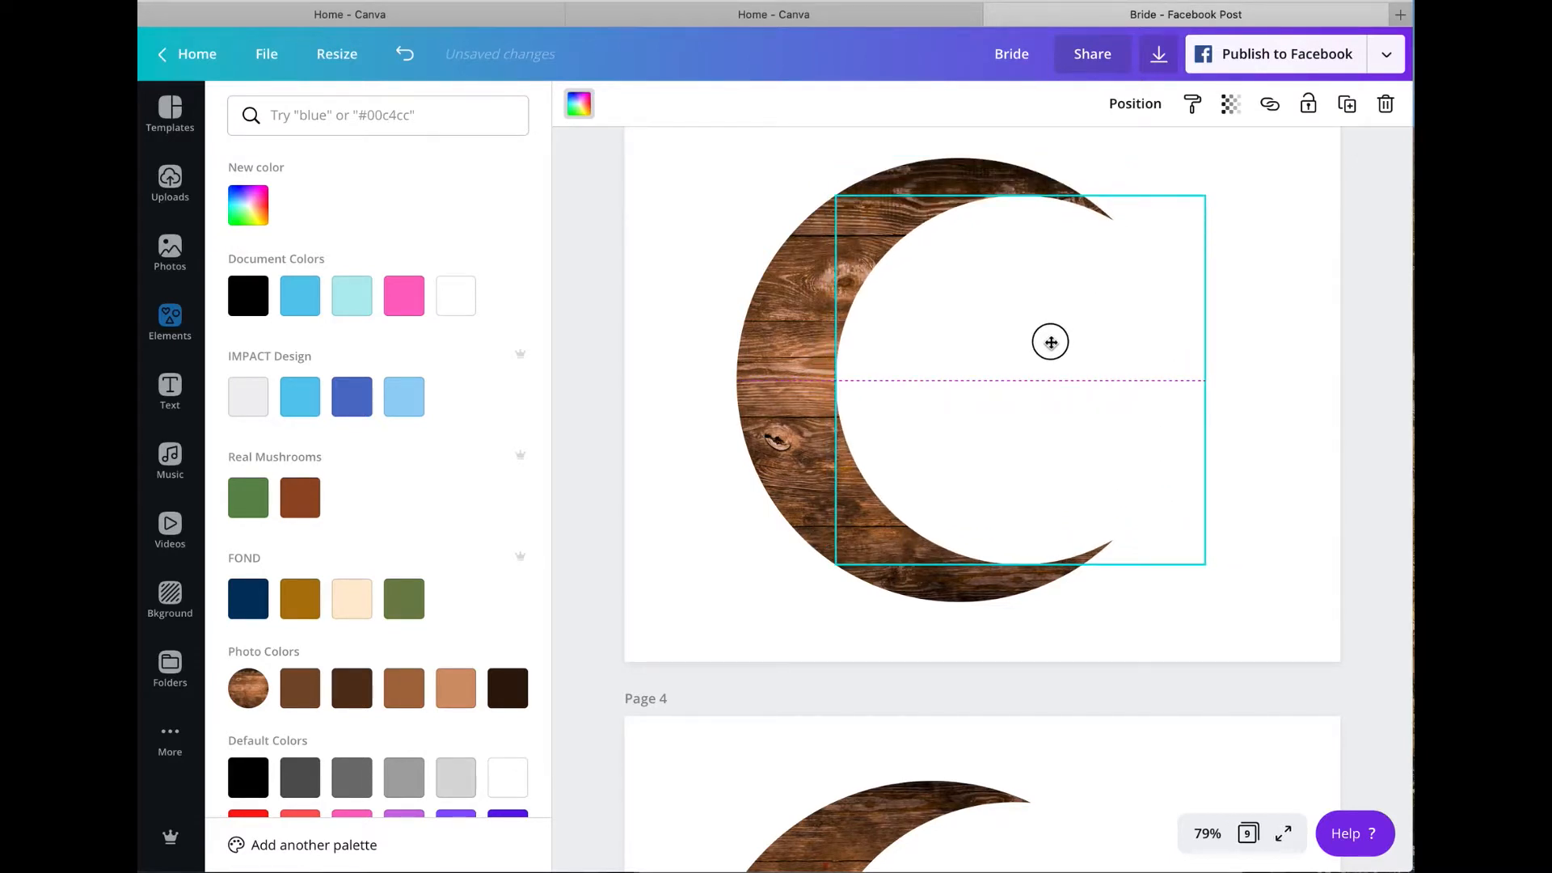
pyautogui.moveTo(1050, 343); pyautogui.dragTo(1052, 345)
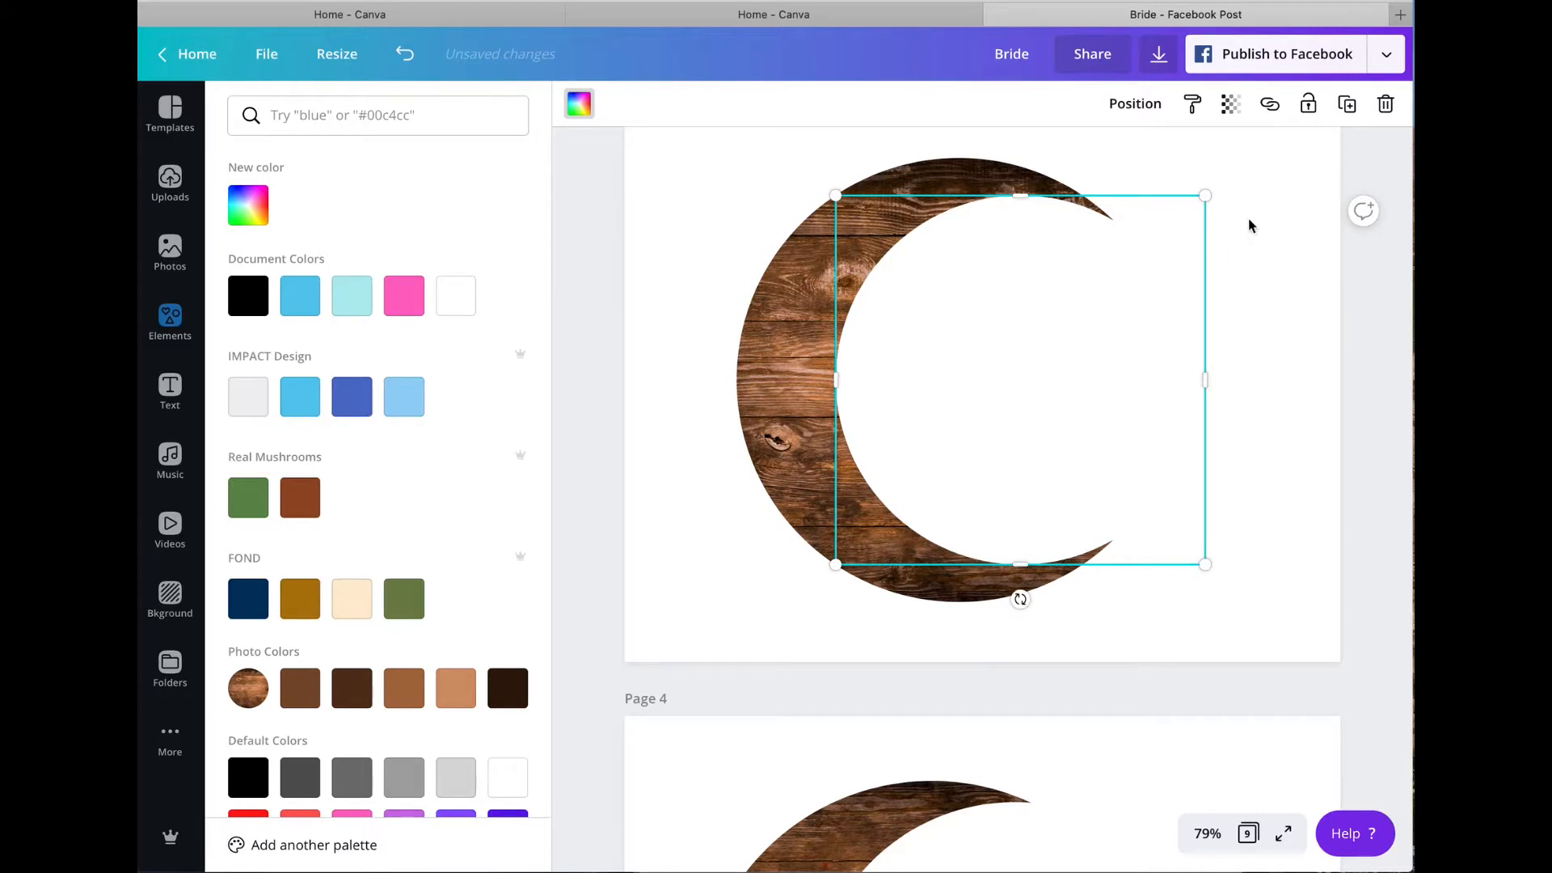
pyautogui.click(1276, 174)
pyautogui.click(1314, 170)
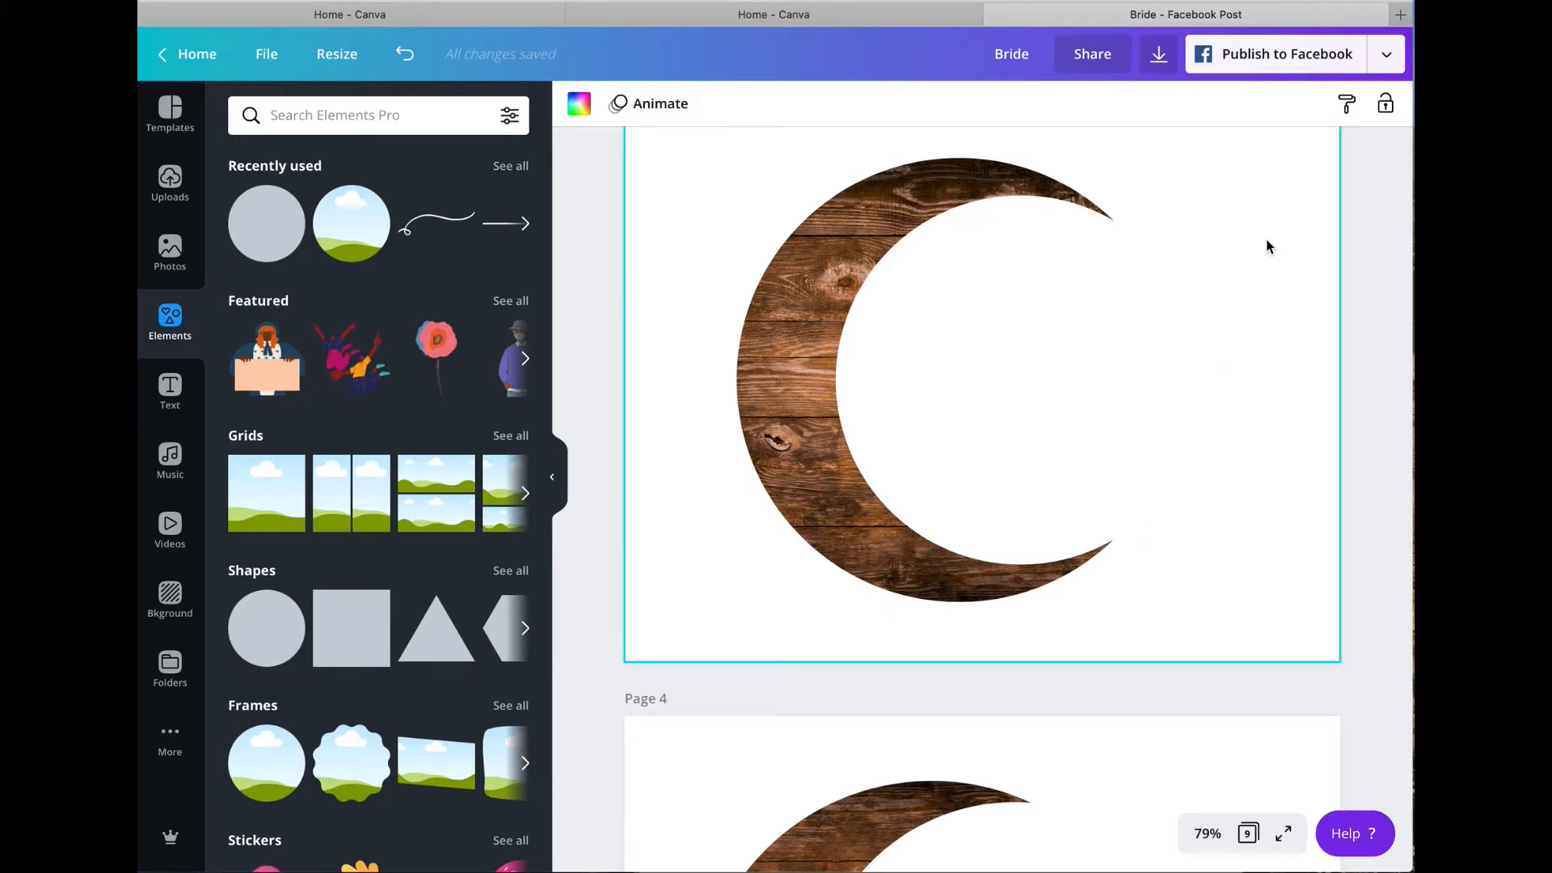
# Step: Delete page 4 containing the old wooden crescent without the string
pyautogui.scroll(7, 1265, 248)
pyautogui.scroll(-4, 1258, 250)
pyautogui.scroll(-6, 1257, 250)
pyautogui.moveTo(1288, 382)
pyautogui.click(1291, 383)
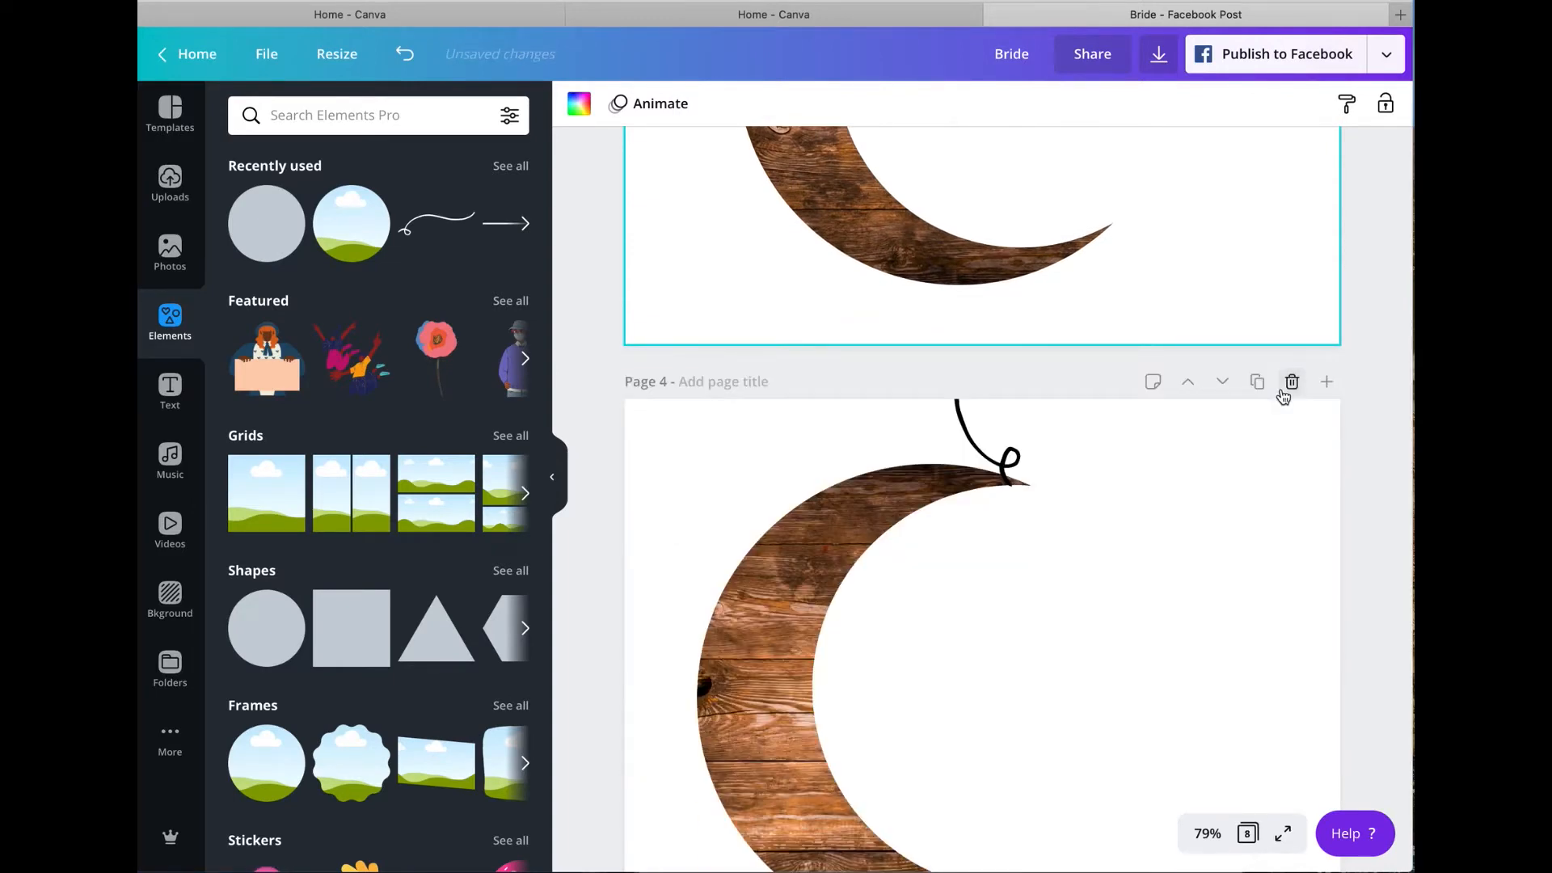
# Step: Duplicate page 3 with the new wooden crescent and compare the copy with the old string-hung crescent on page 5
pyautogui.scroll(7, 1219, 256)
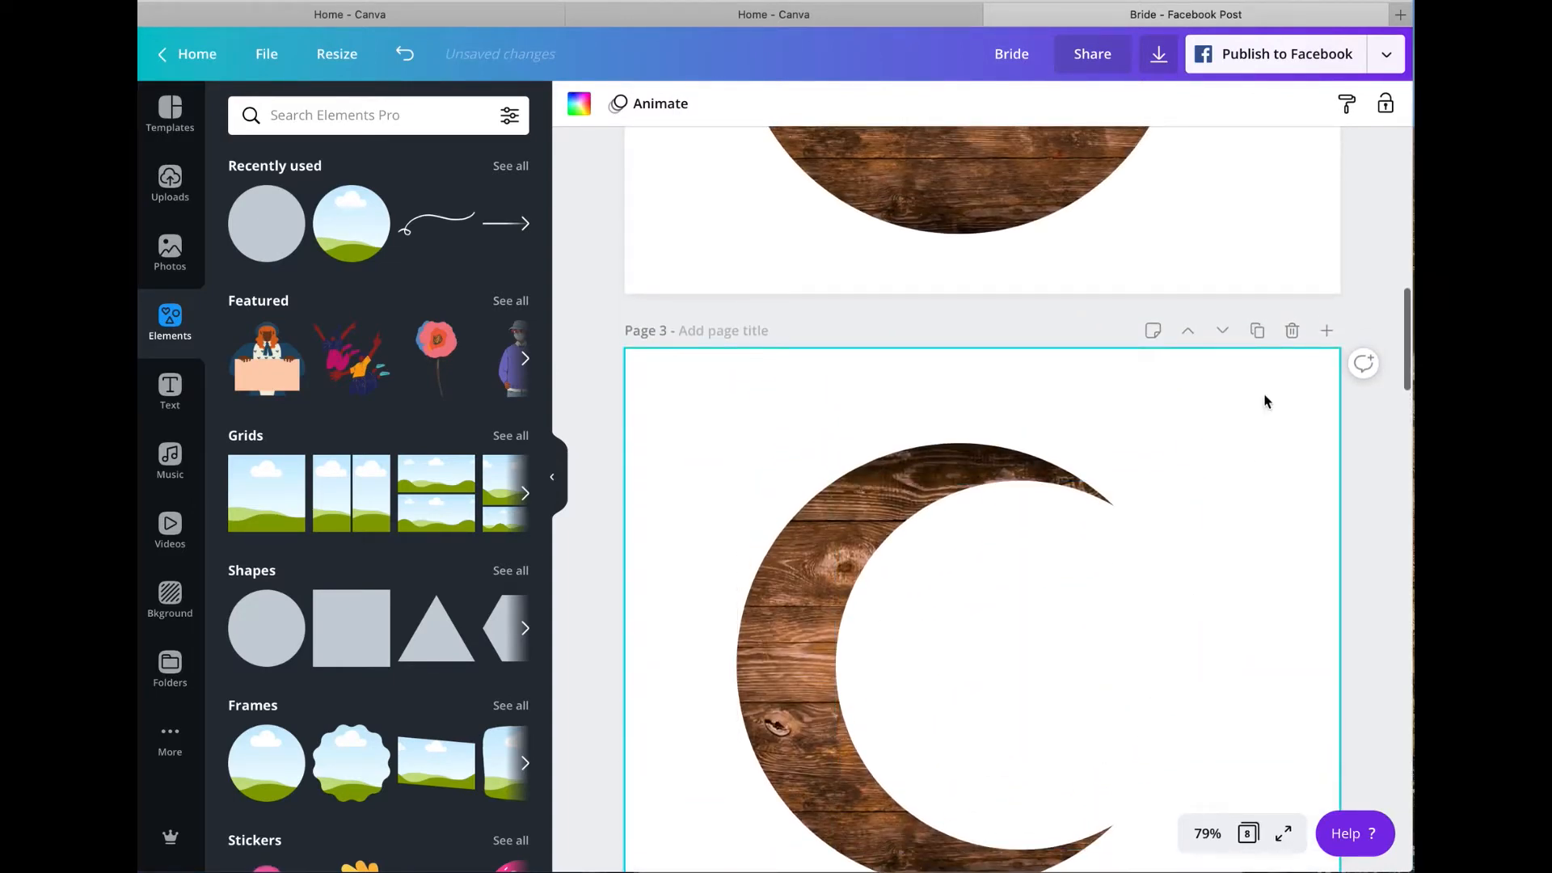
pyautogui.click(1258, 331)
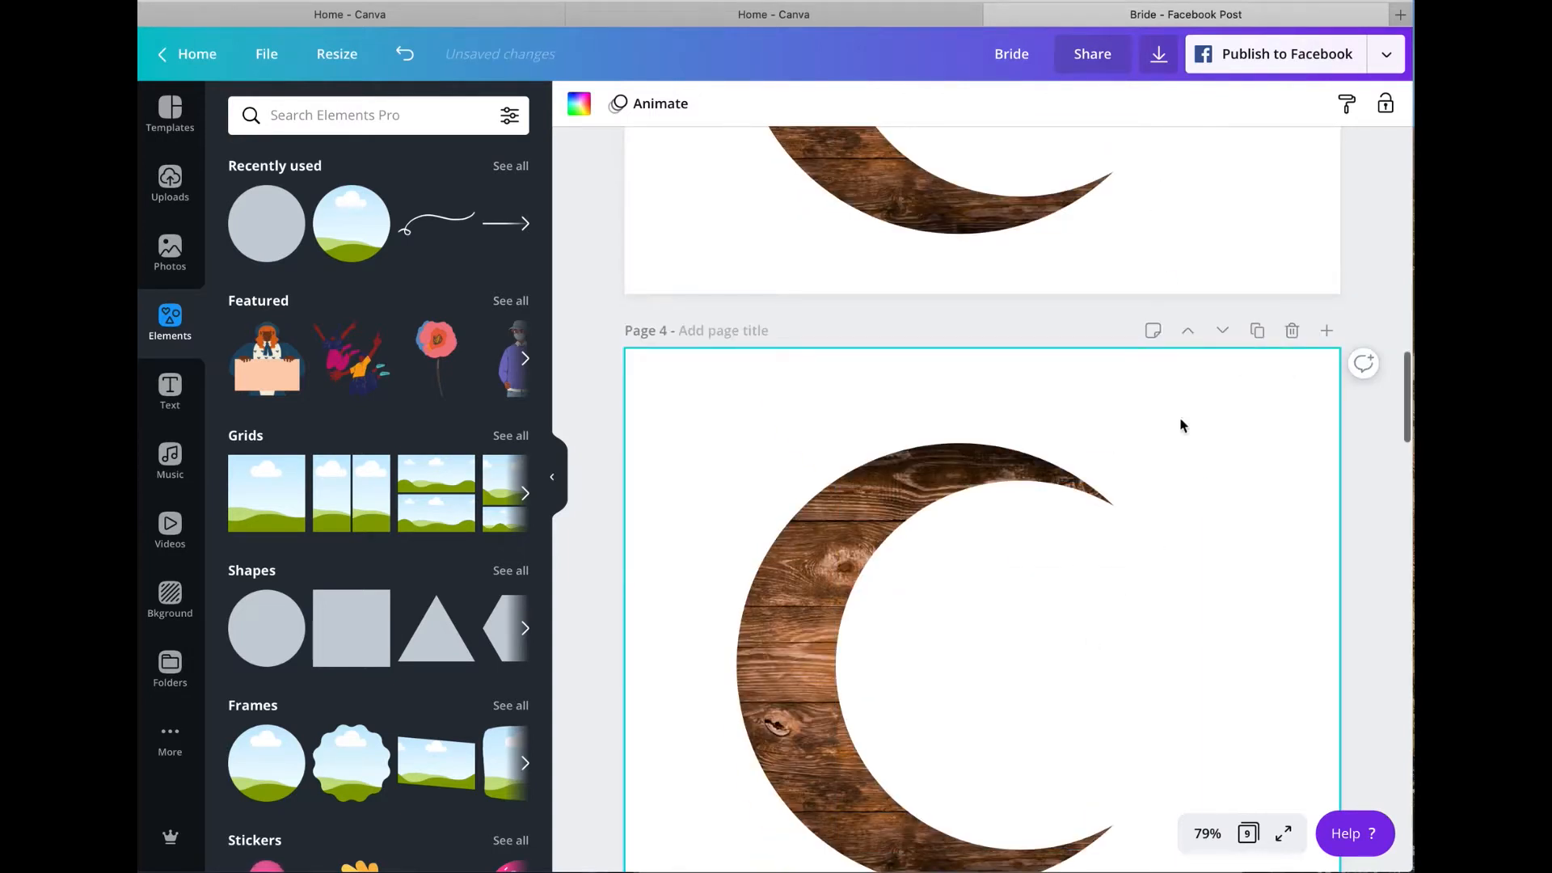
pyautogui.scroll(-6, 1181, 436)
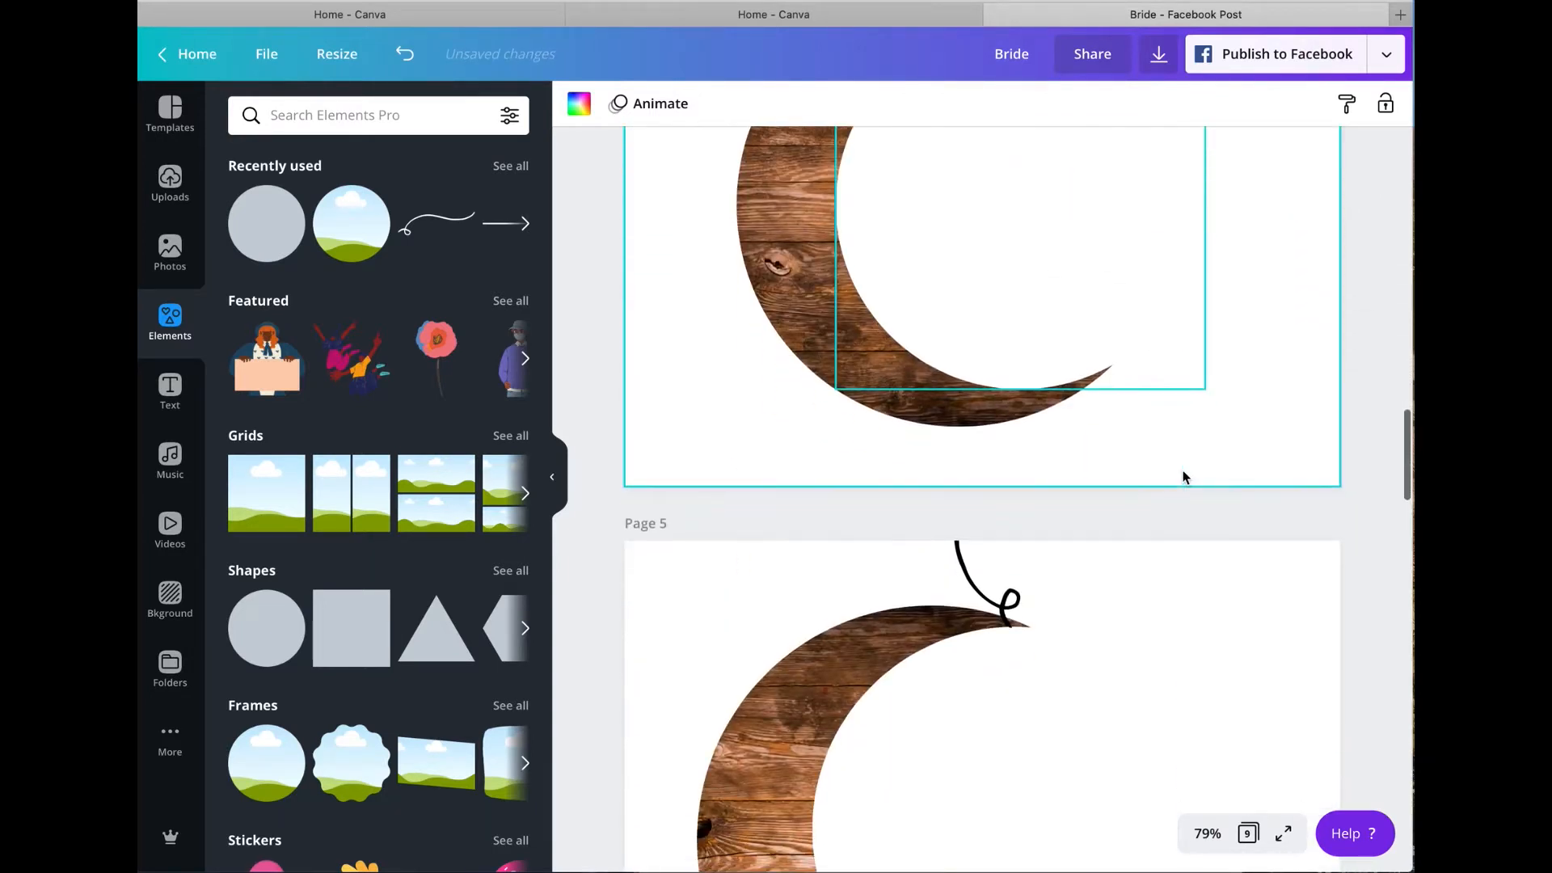
pyautogui.scroll(-2, 1181, 477)
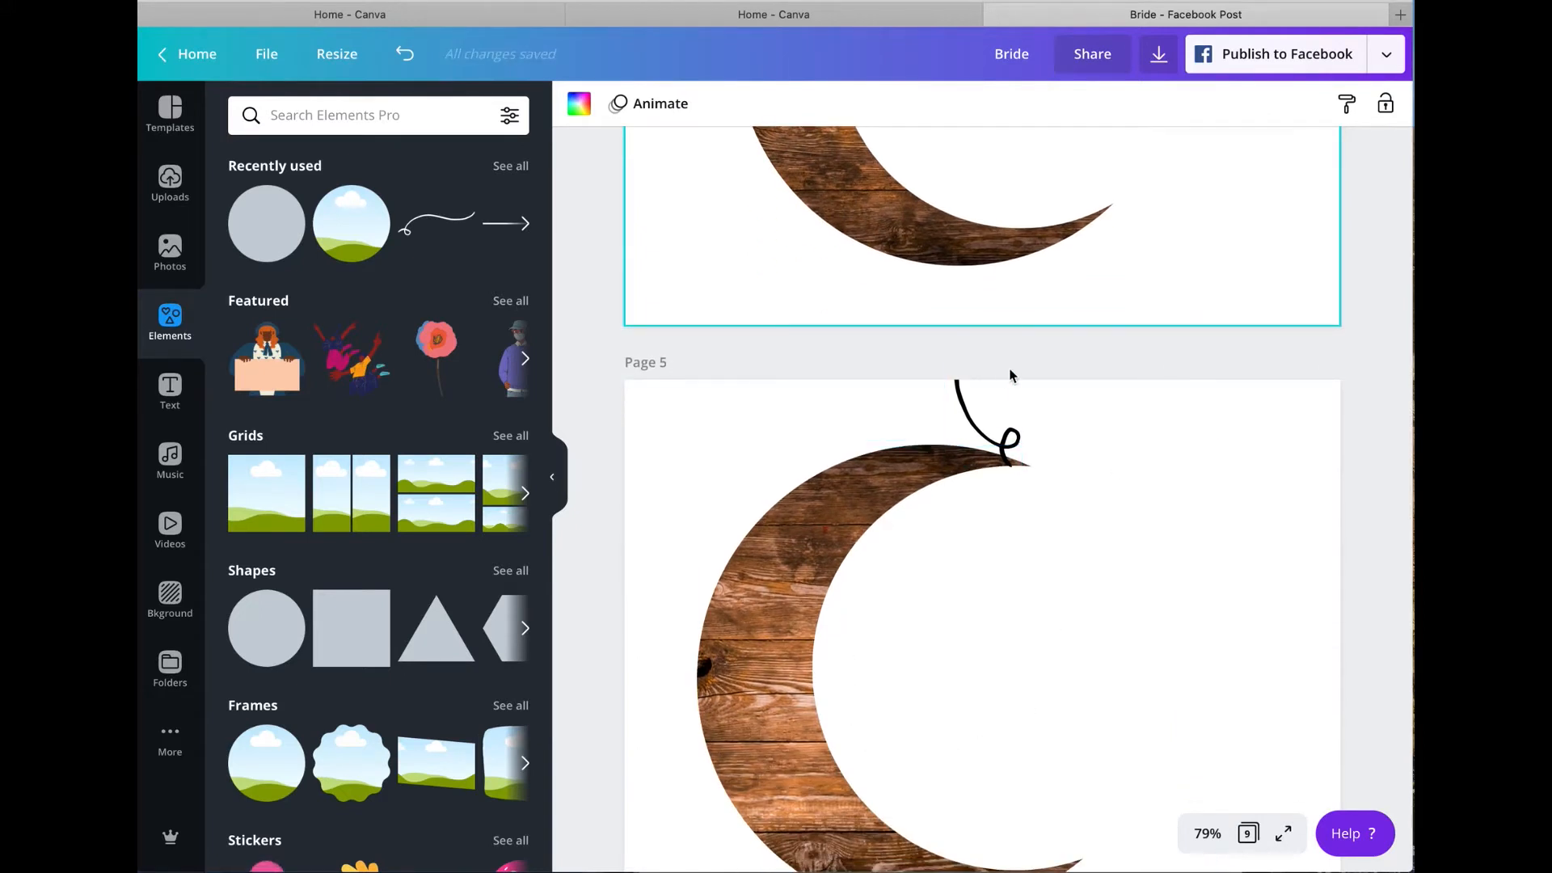
pyautogui.scroll(3, 1152, 202)
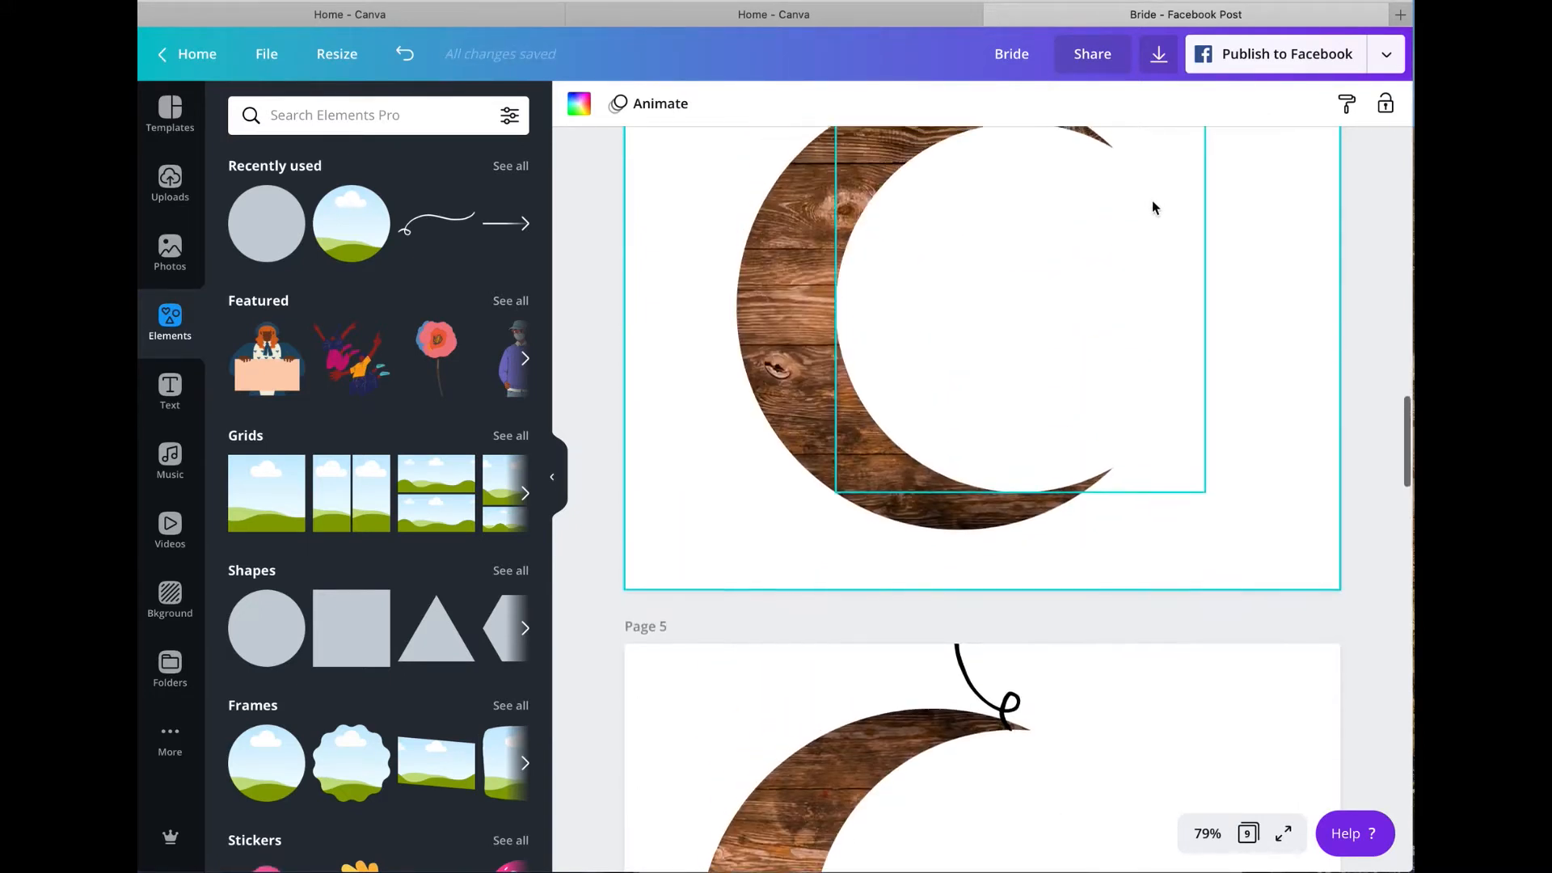
pyautogui.scroll(2, 1152, 204)
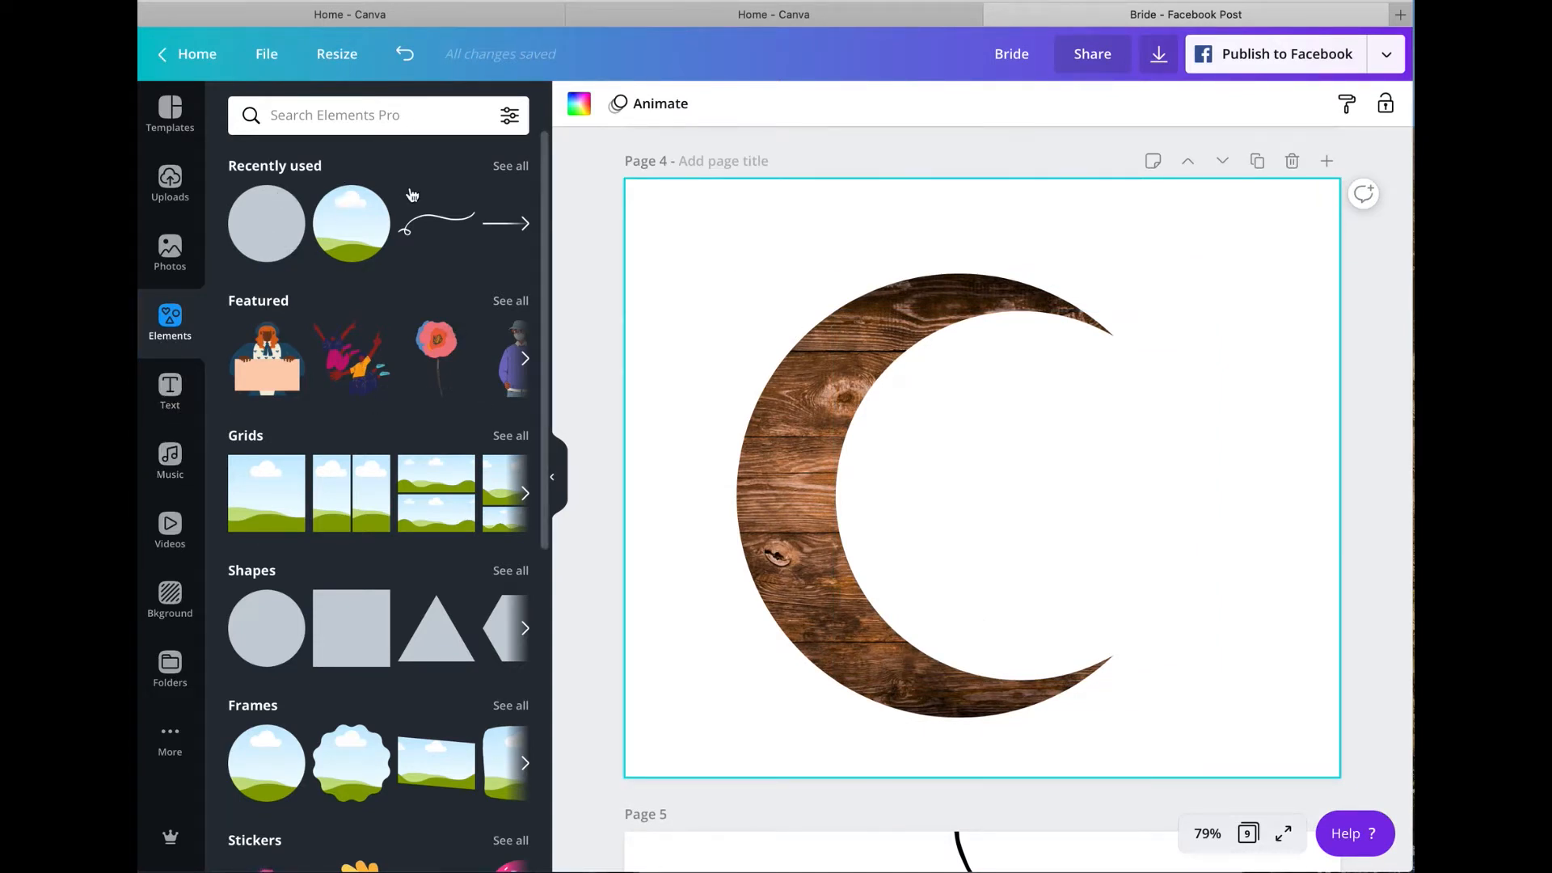
# Step: View the details of the recently used scribble line and search the elements for "lines"
pyautogui.click(458, 200)
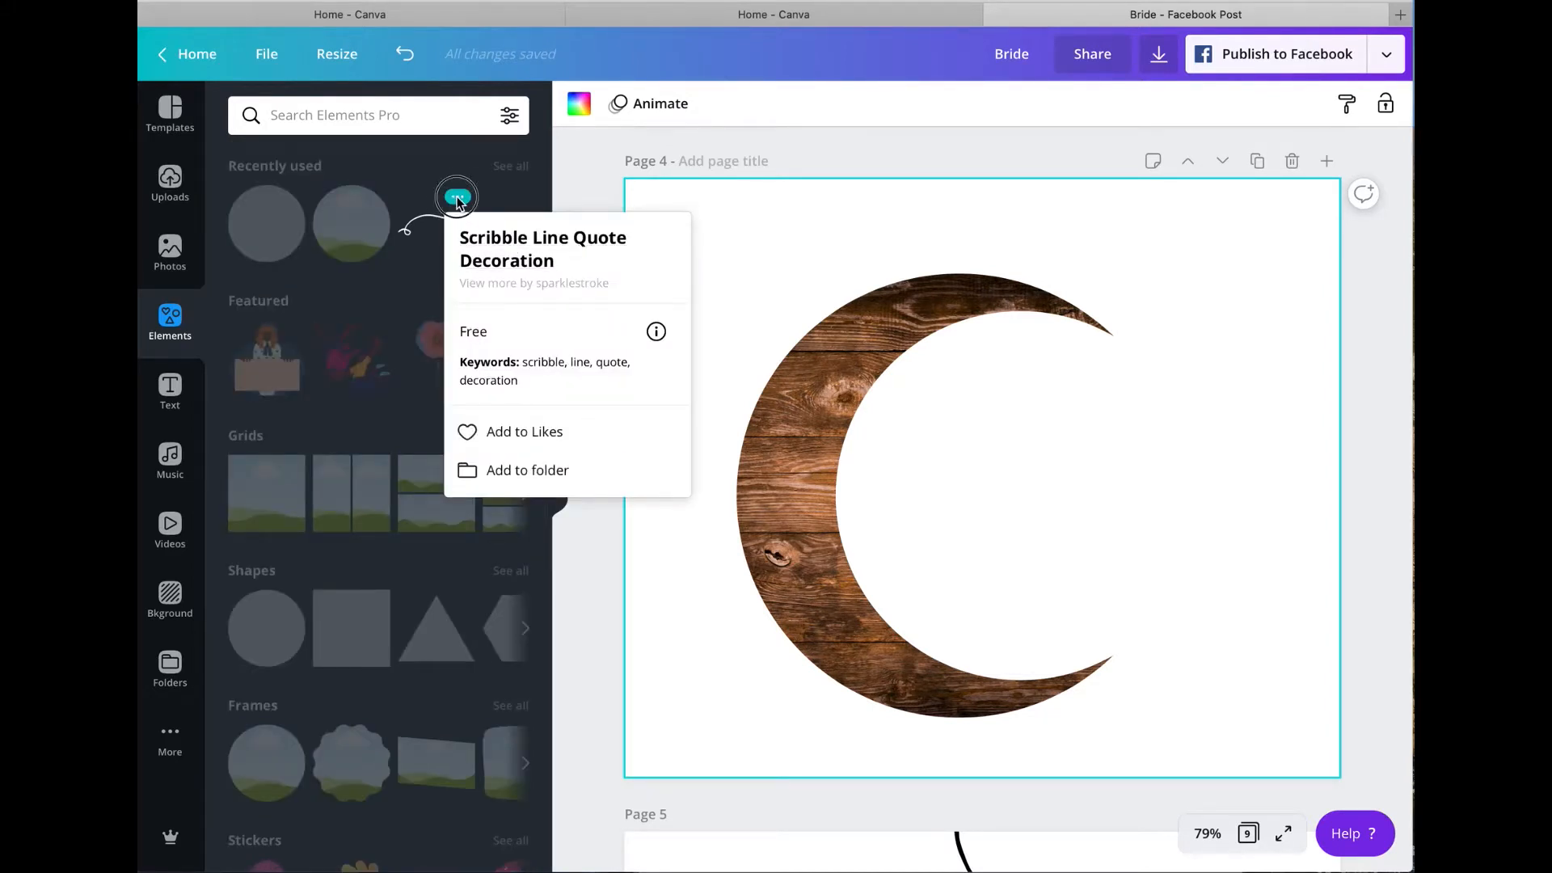
pyautogui.click(458, 199)
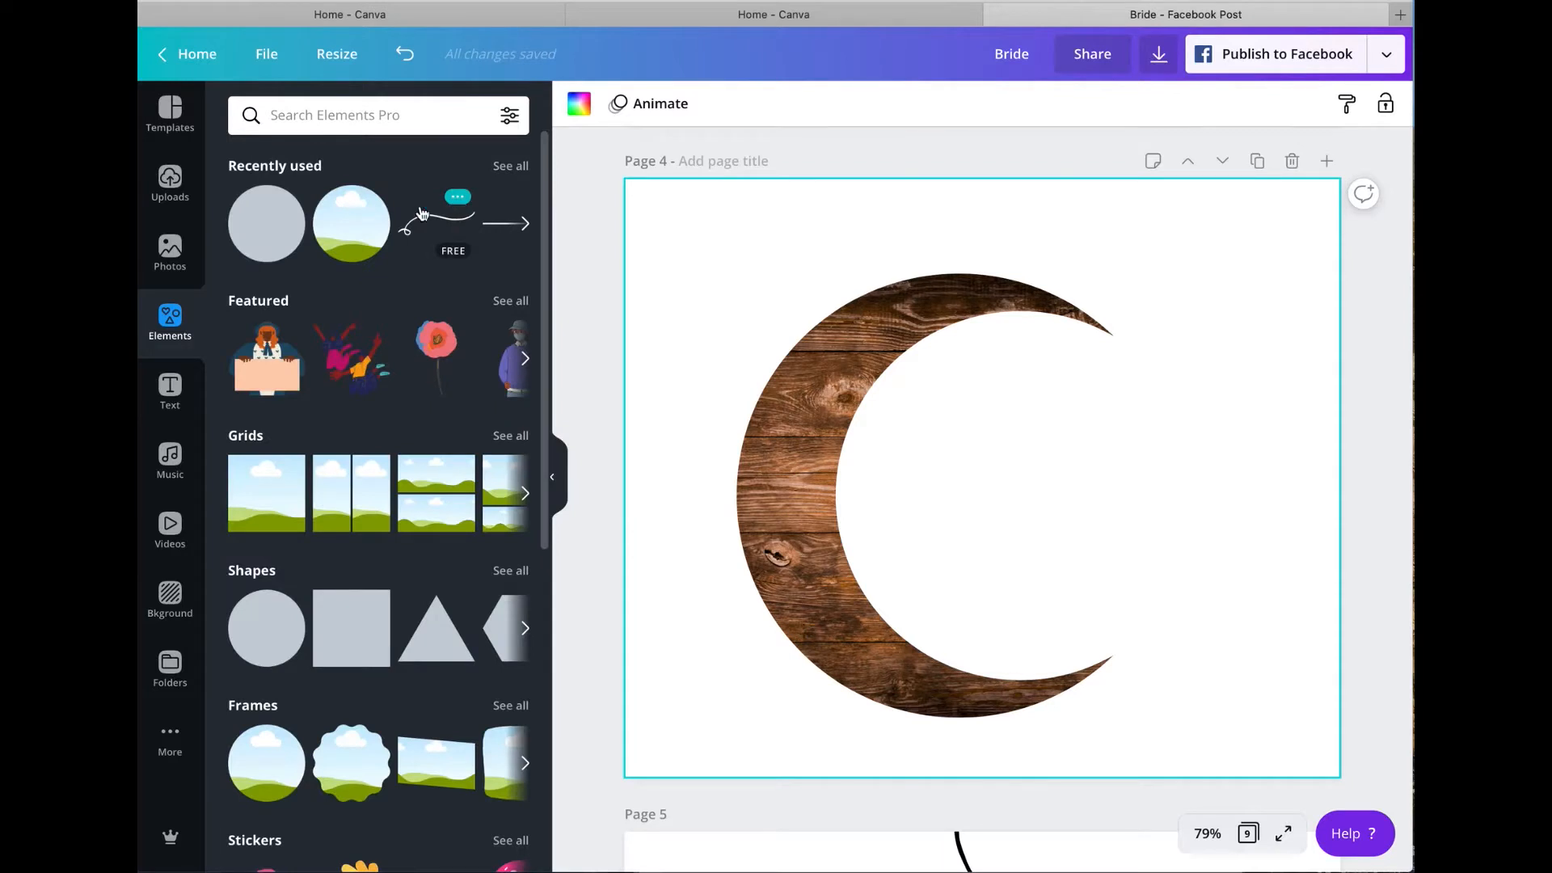
pyautogui.click(343, 129)
pyautogui.write('lines')
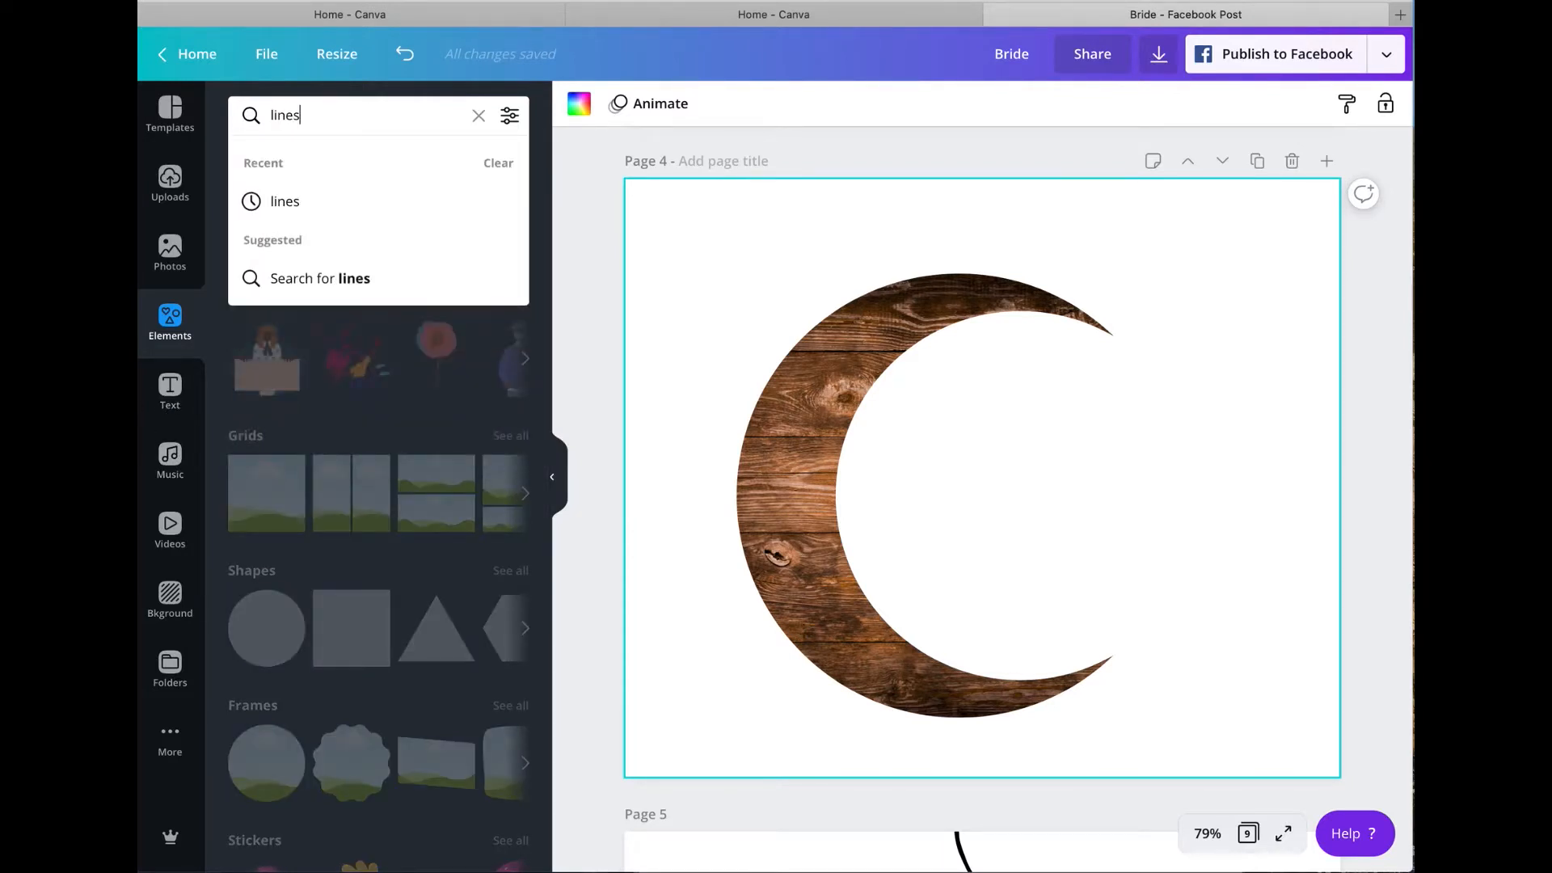
pyautogui.press('Return')
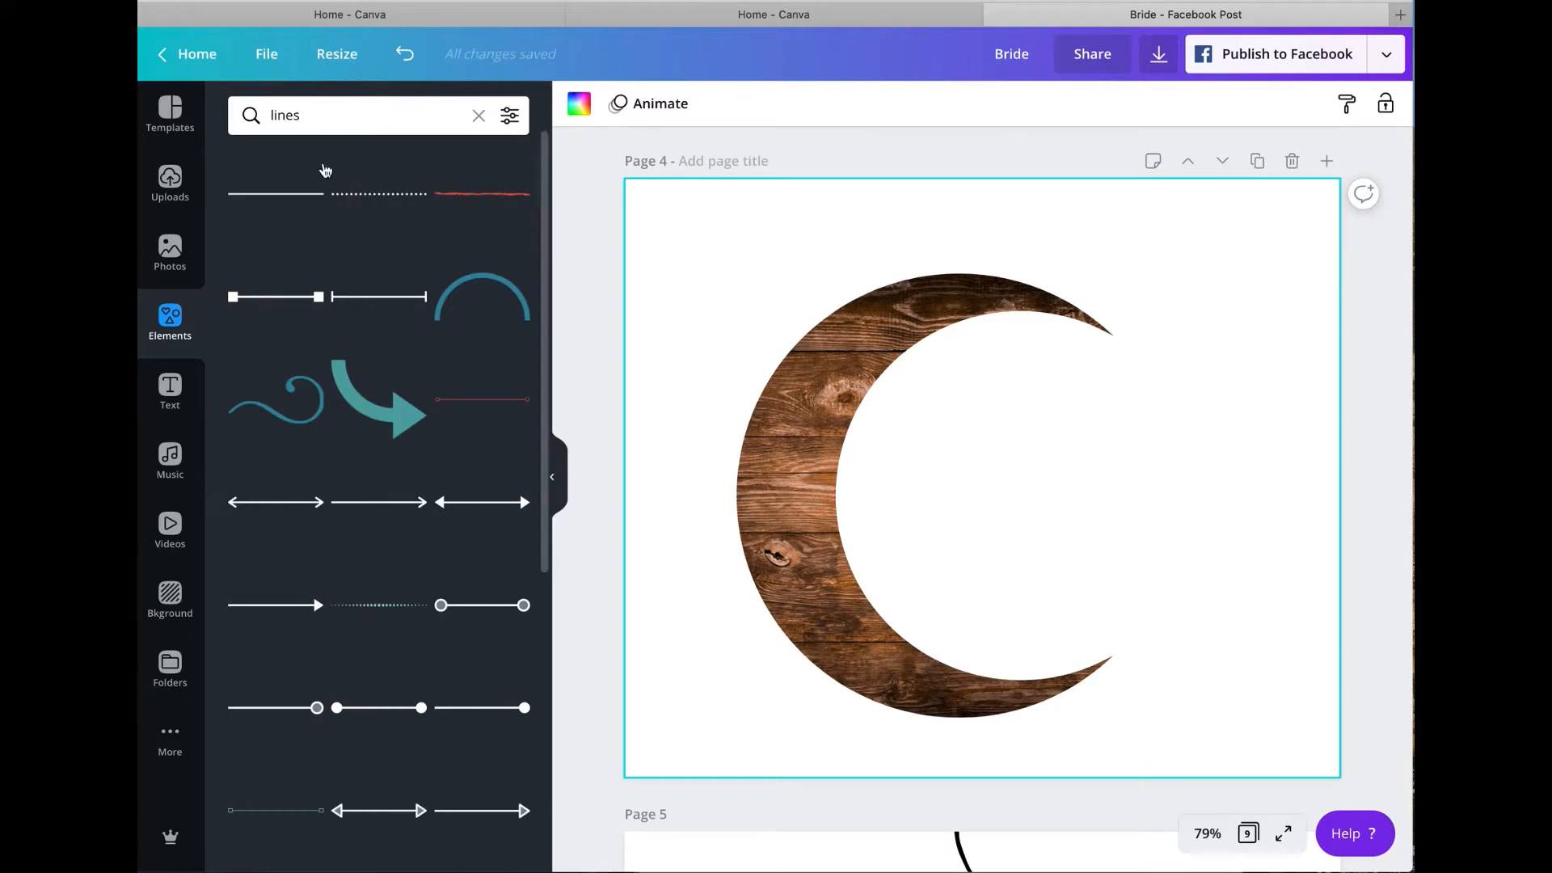
# Step: Find the free "Scribble Line Quote Decoration" among the line elements, view its details and add it to page 4
pyautogui.scroll(-10, 346, 387)
pyautogui.scroll(-10, 347, 383)
pyautogui.scroll(-1, 348, 383)
pyautogui.moveTo(287, 391)
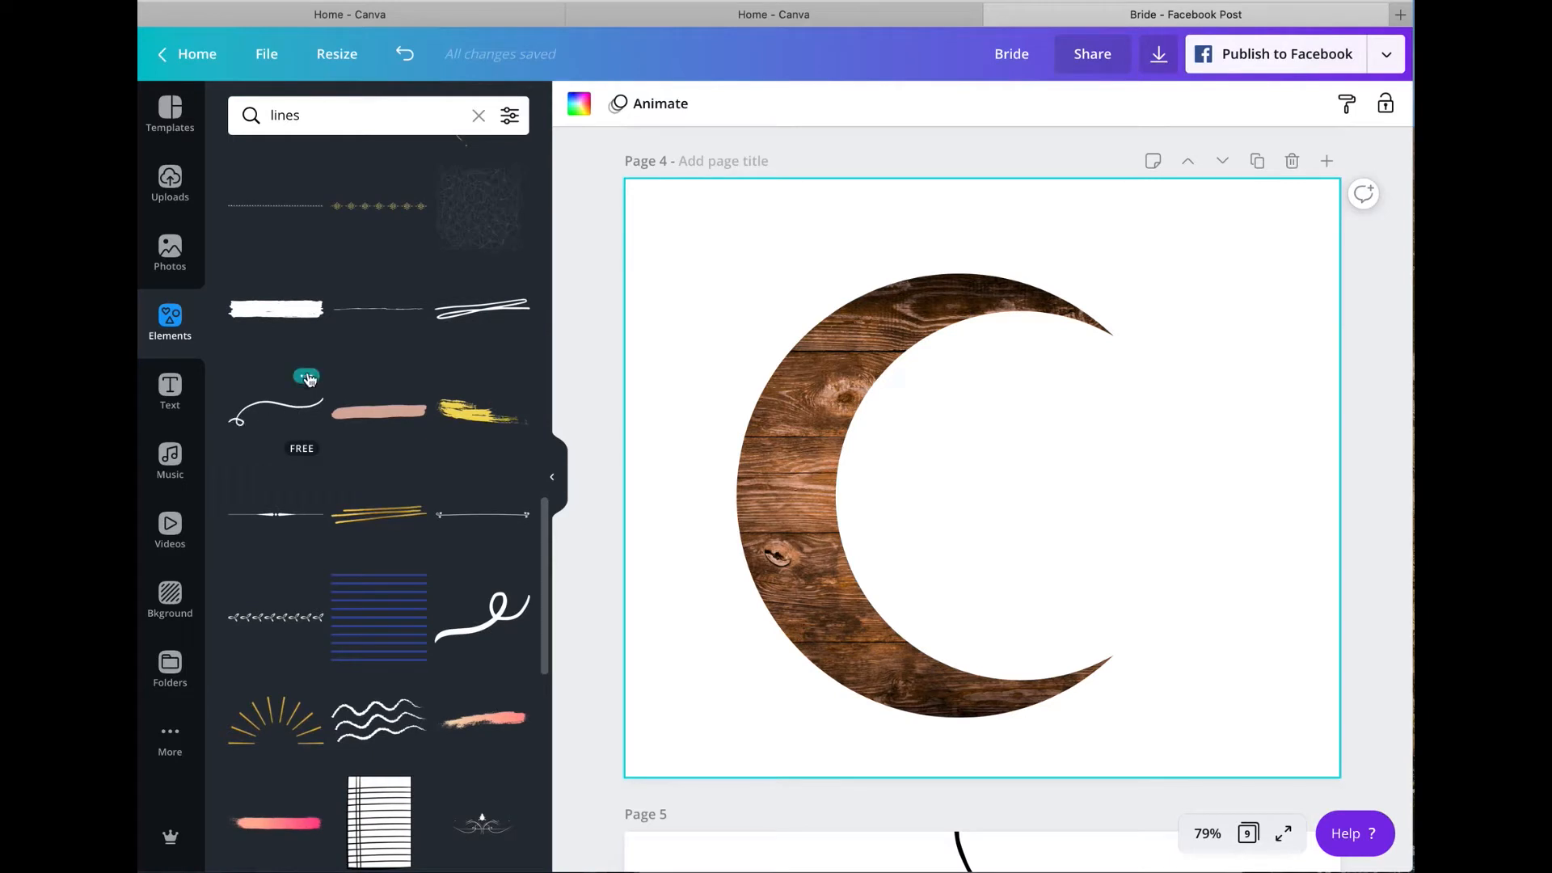
pyautogui.click(307, 377)
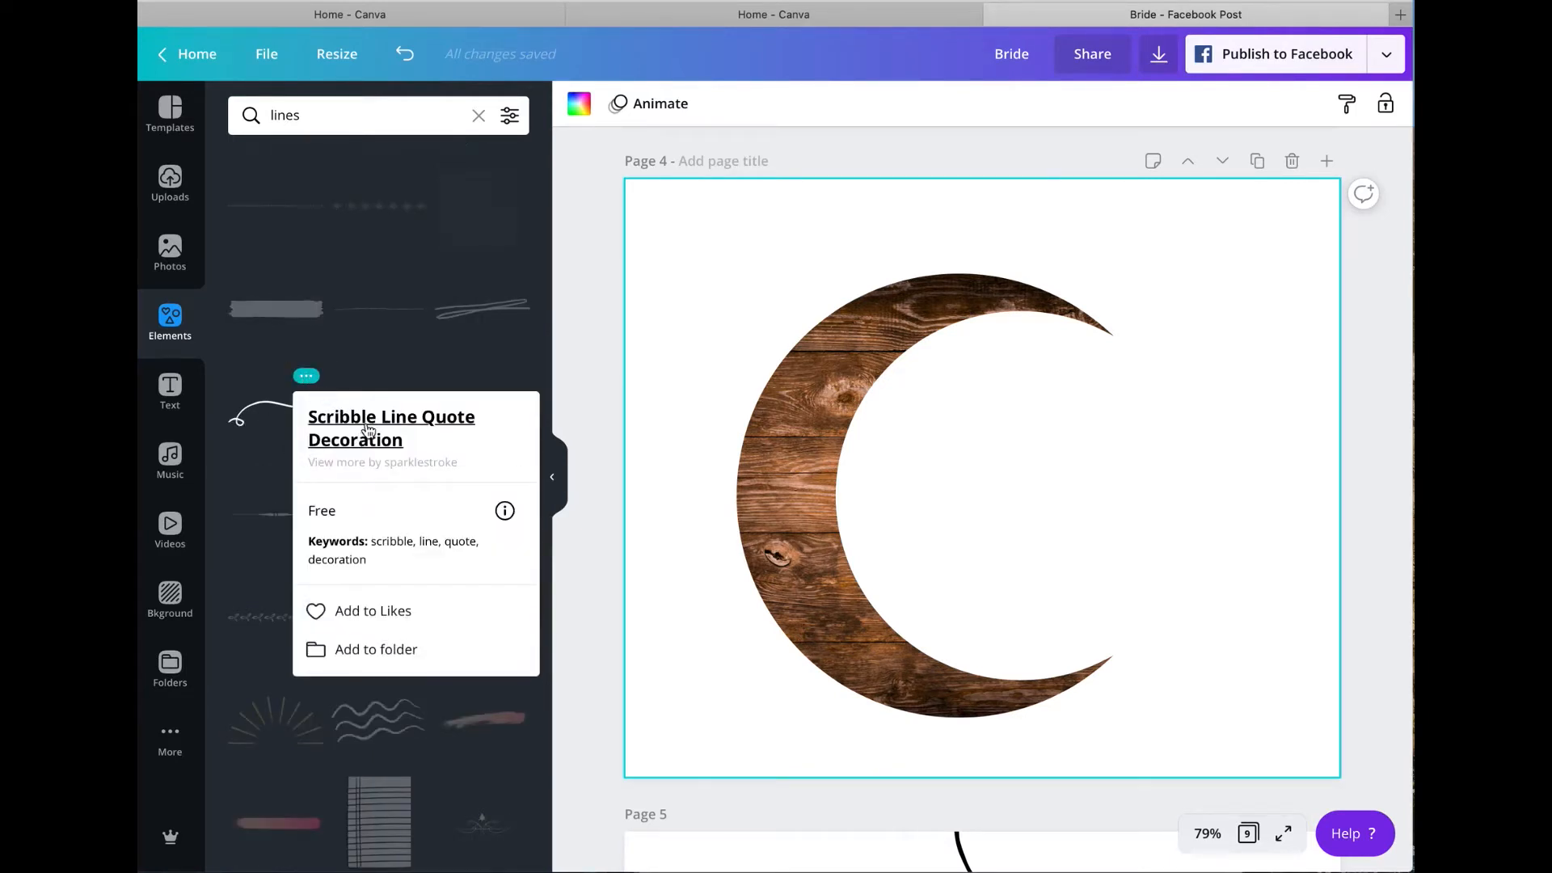
pyautogui.click(244, 420)
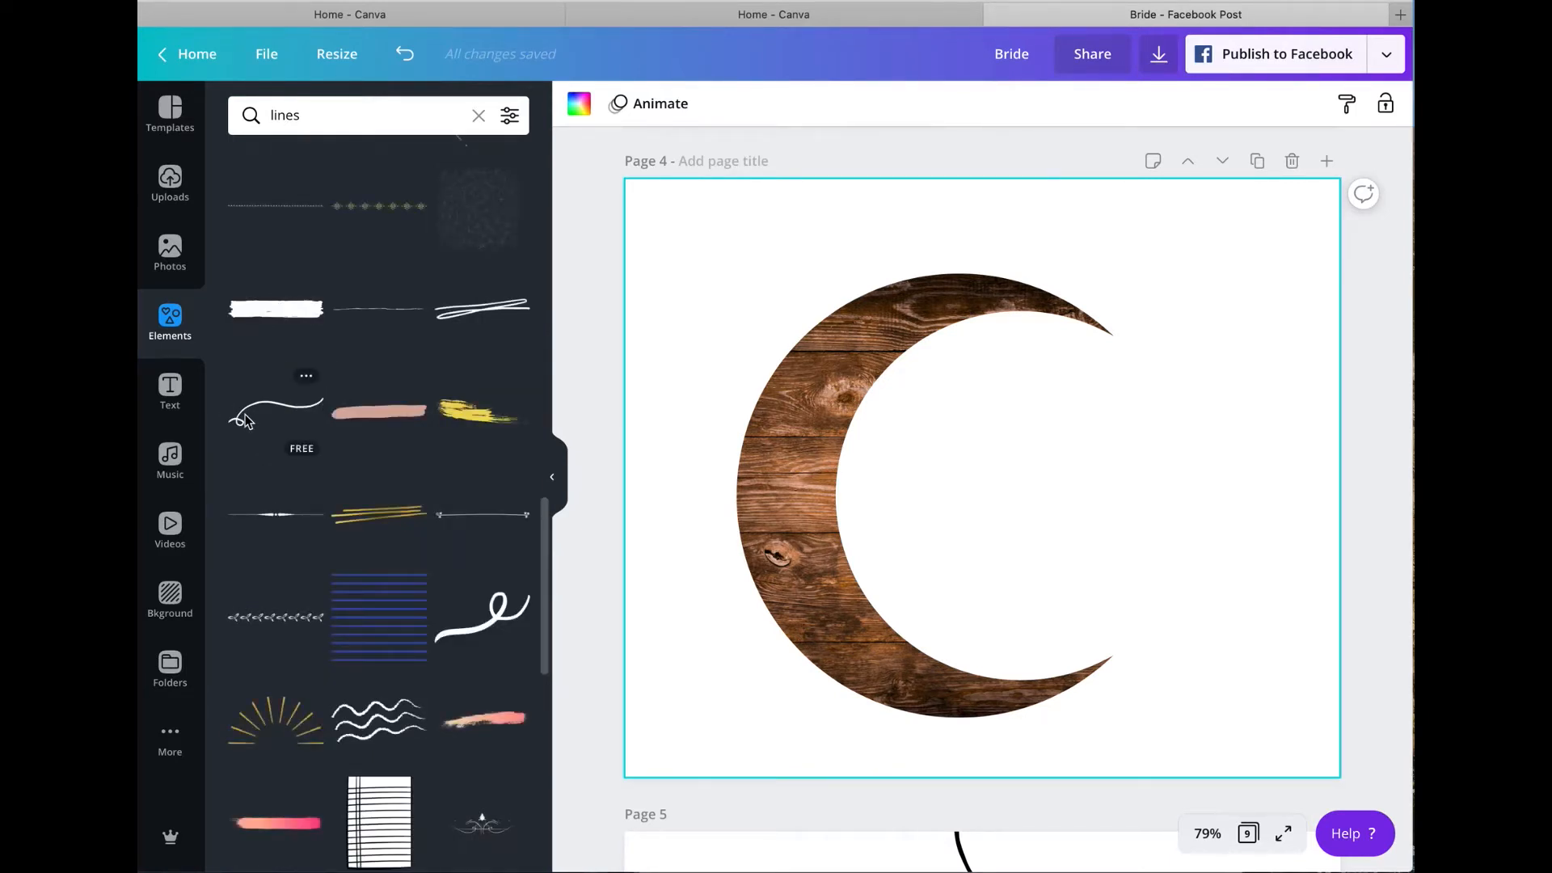
pyautogui.click(248, 417)
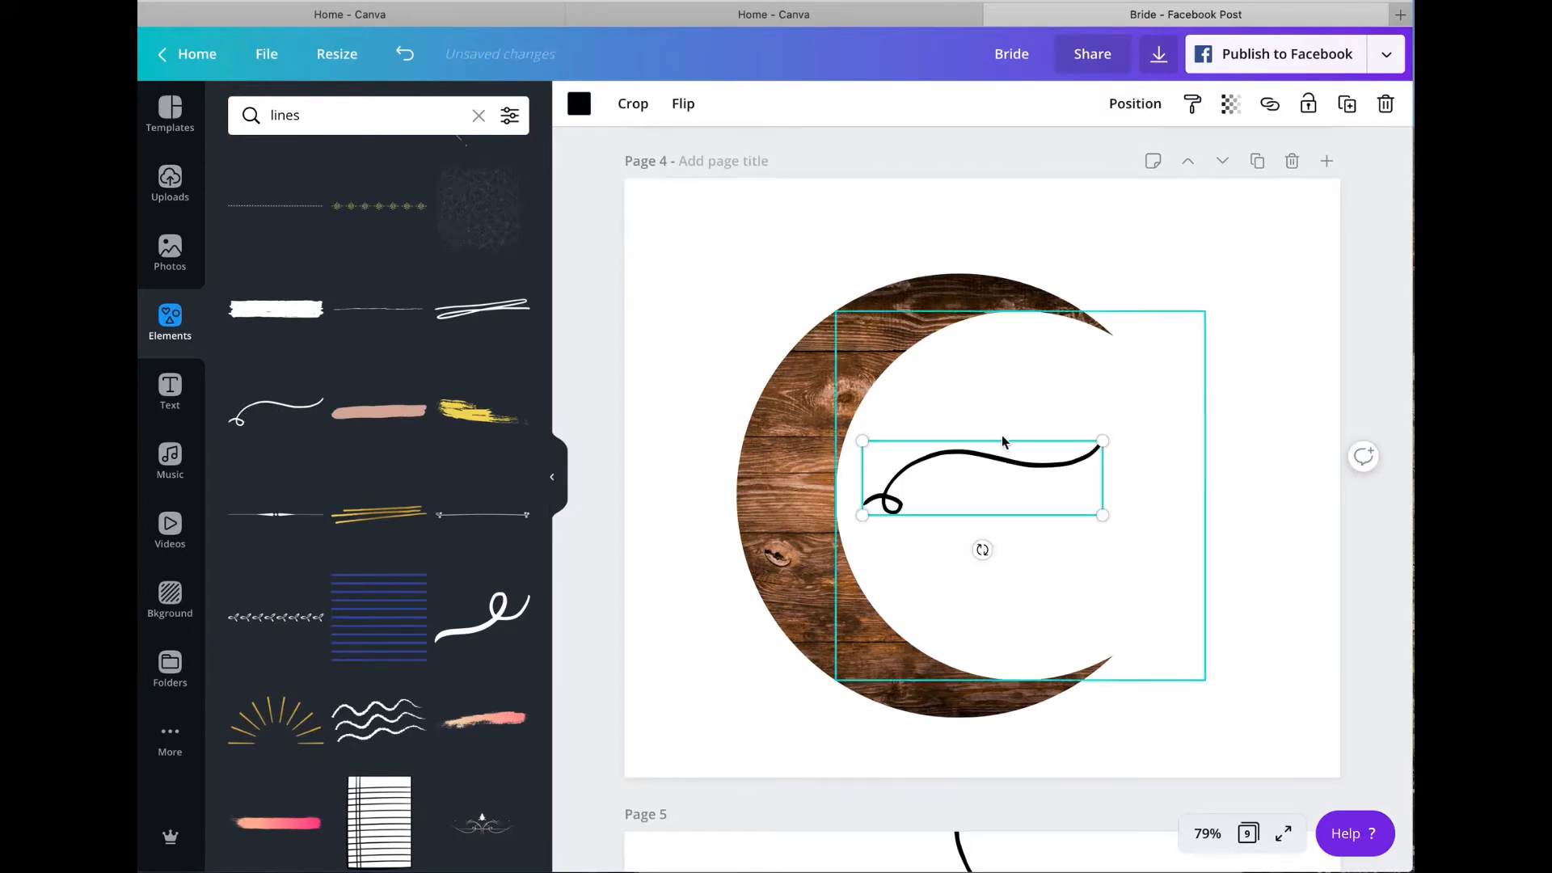
# Step: Rotate the scribble line upright with its loop on the crescent's top edge and send it behind the crescent
pyautogui.moveTo(982, 549); pyautogui.dragTo(1010, 199)
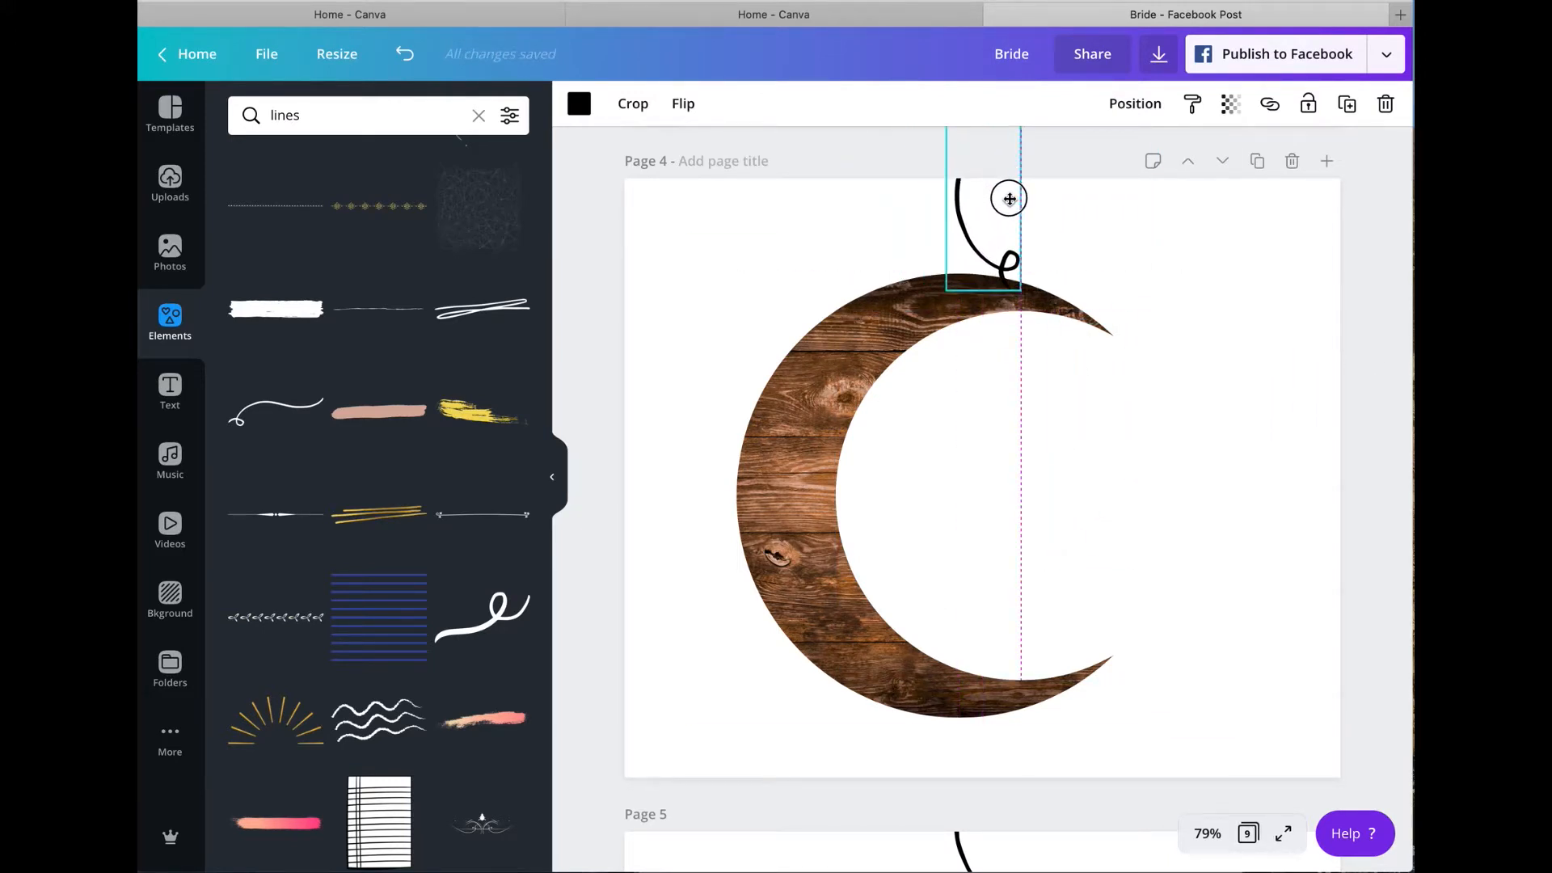
pyautogui.moveTo(1009, 199); pyautogui.dragTo(1009, 199)
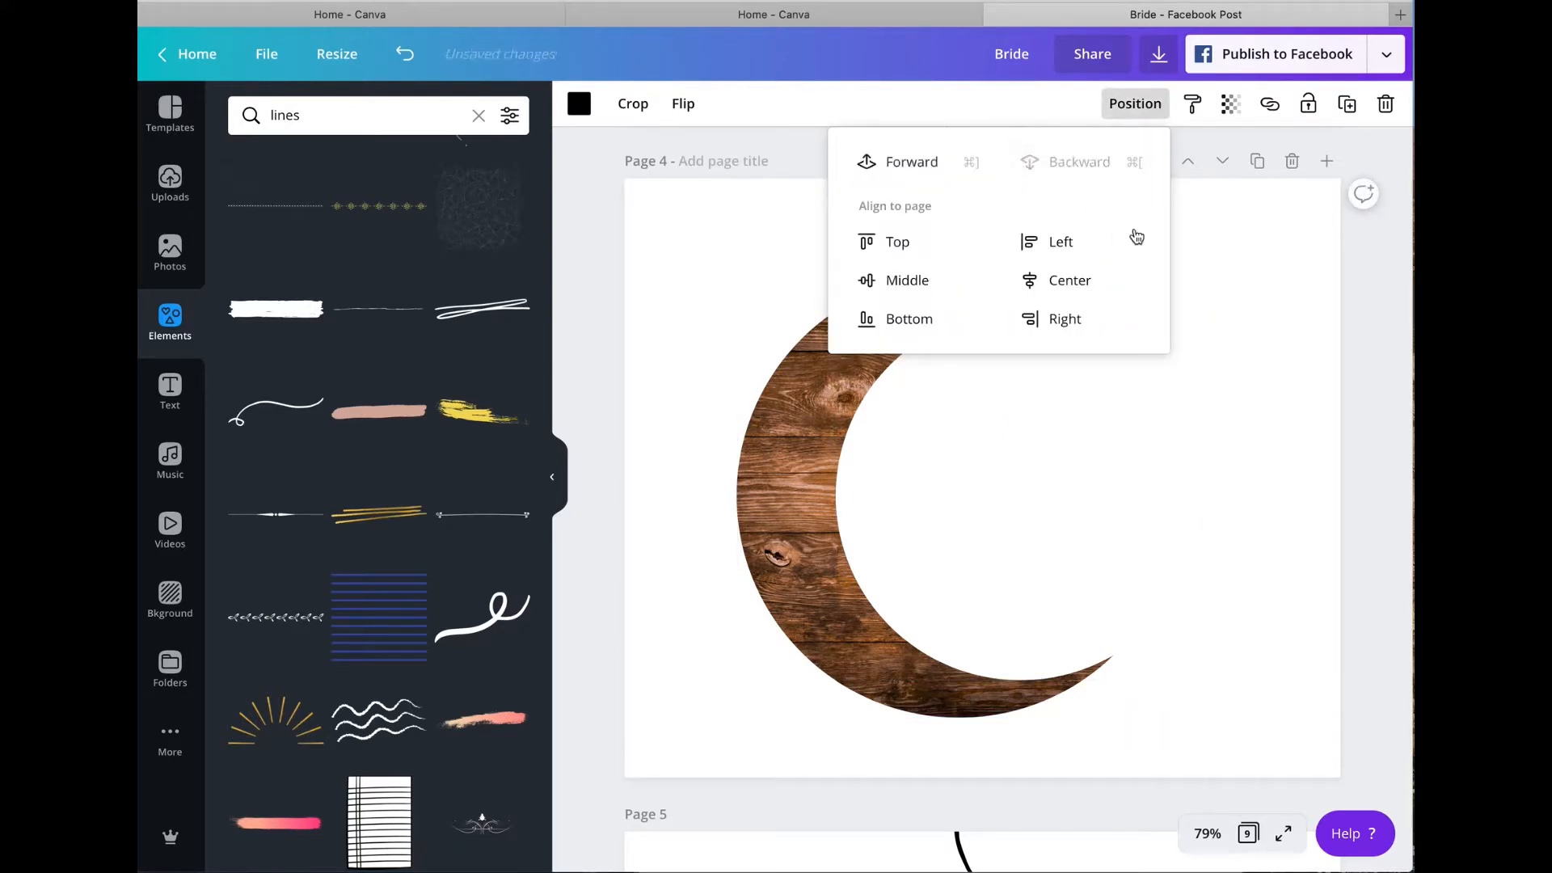
pyautogui.click(1253, 280)
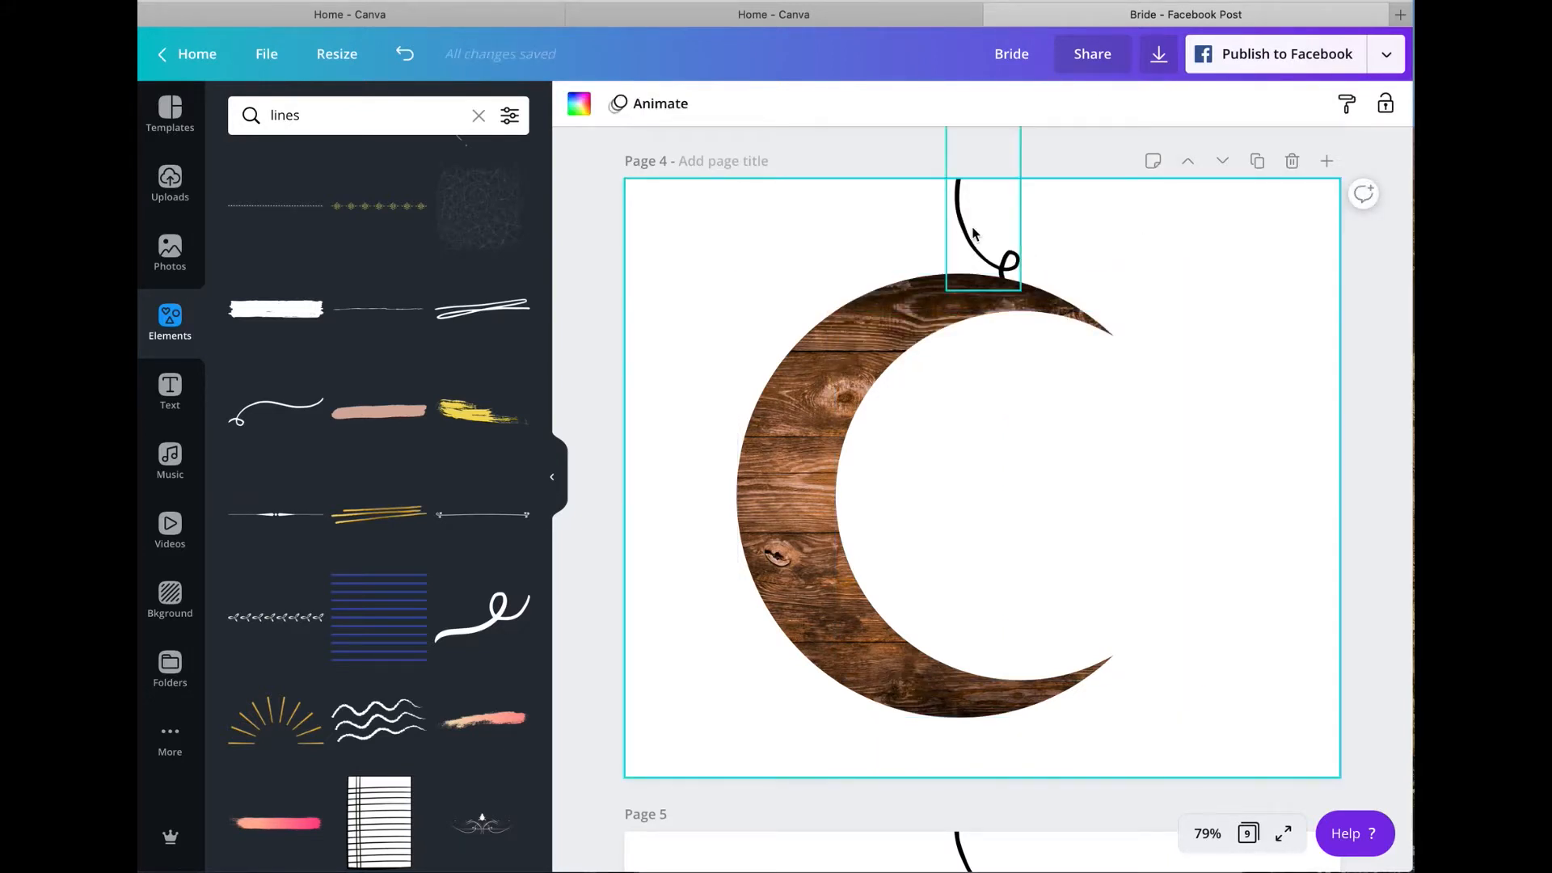
# Step: Duplicate page 4 with the string-hung crescent and delete page 6 containing the old version
pyautogui.click(1258, 162)
pyautogui.scroll(-5, 1181, 257)
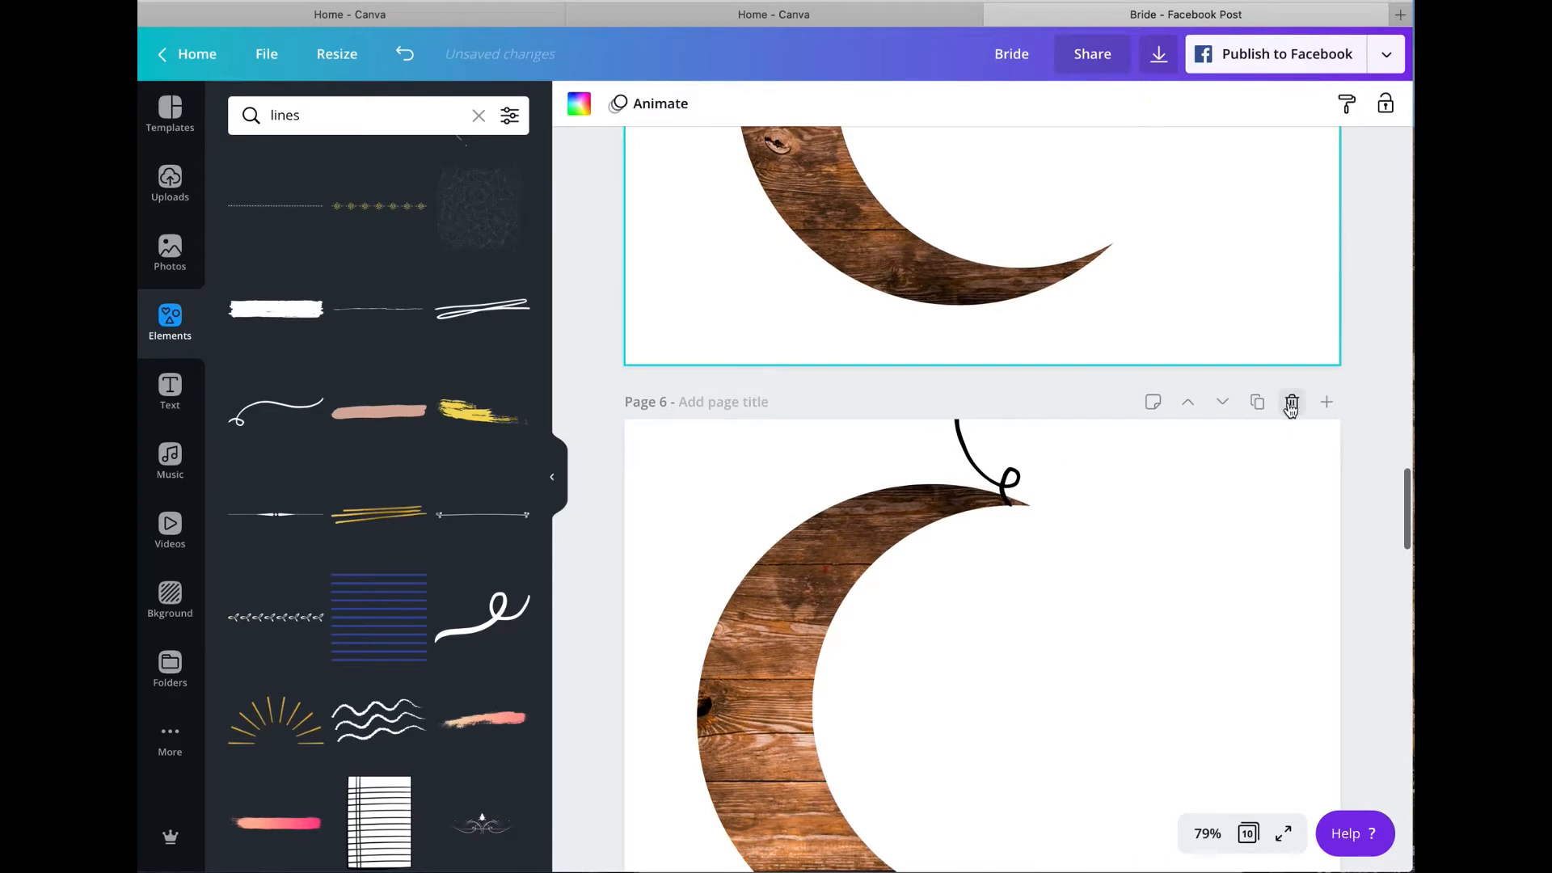
pyautogui.click(1291, 402)
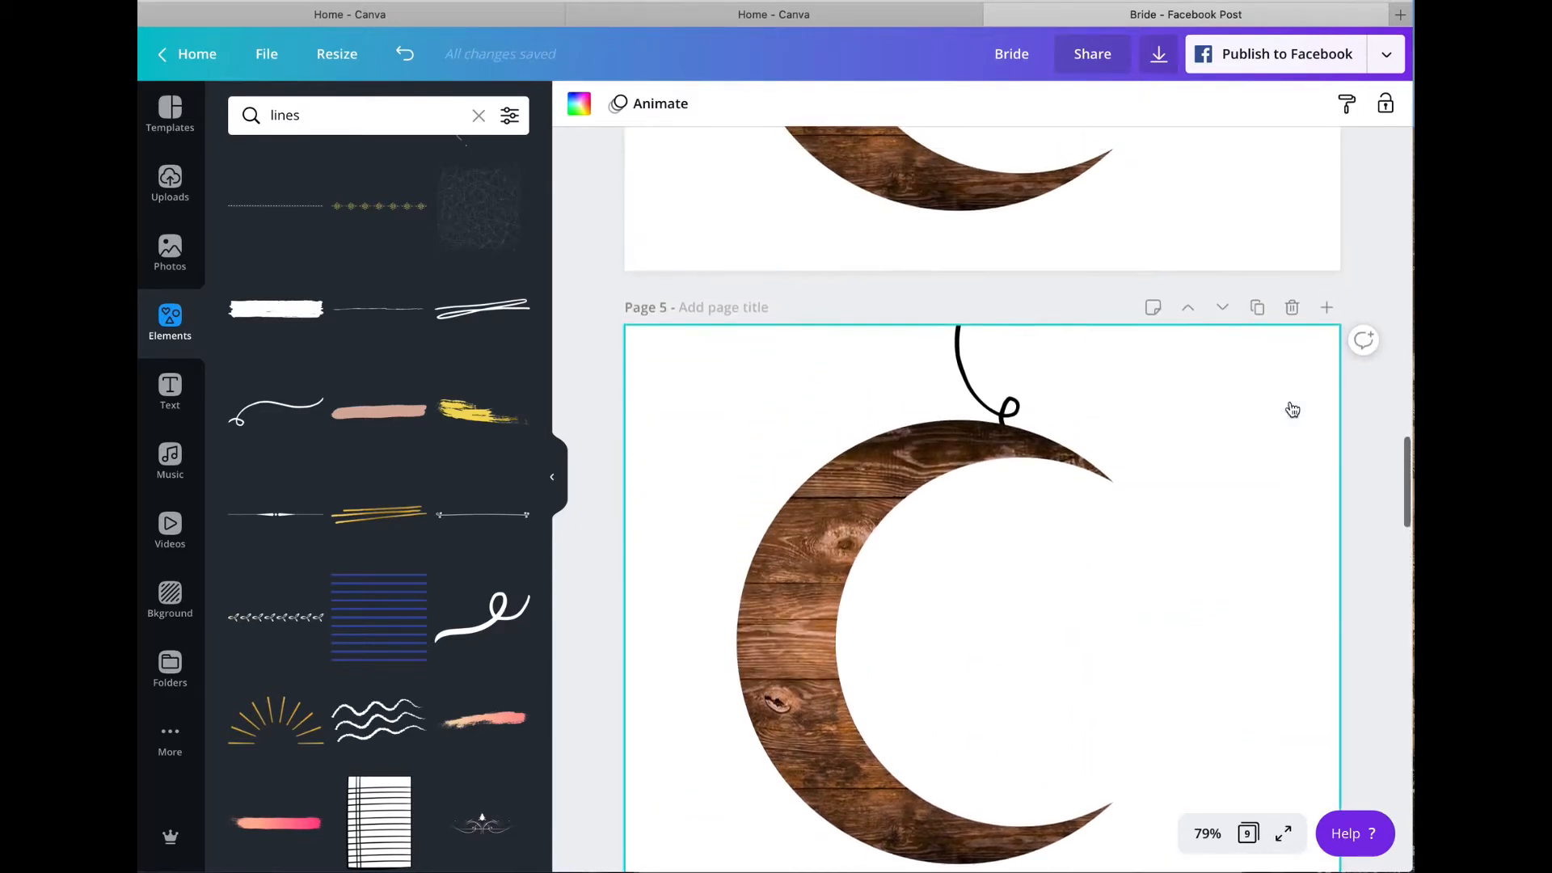
# Step: Group the wood circle and white circle on page 5 into one crescent and duplicate the group
pyautogui.scroll(2, 1293, 410)
pyautogui.scroll(-8, 1292, 410)
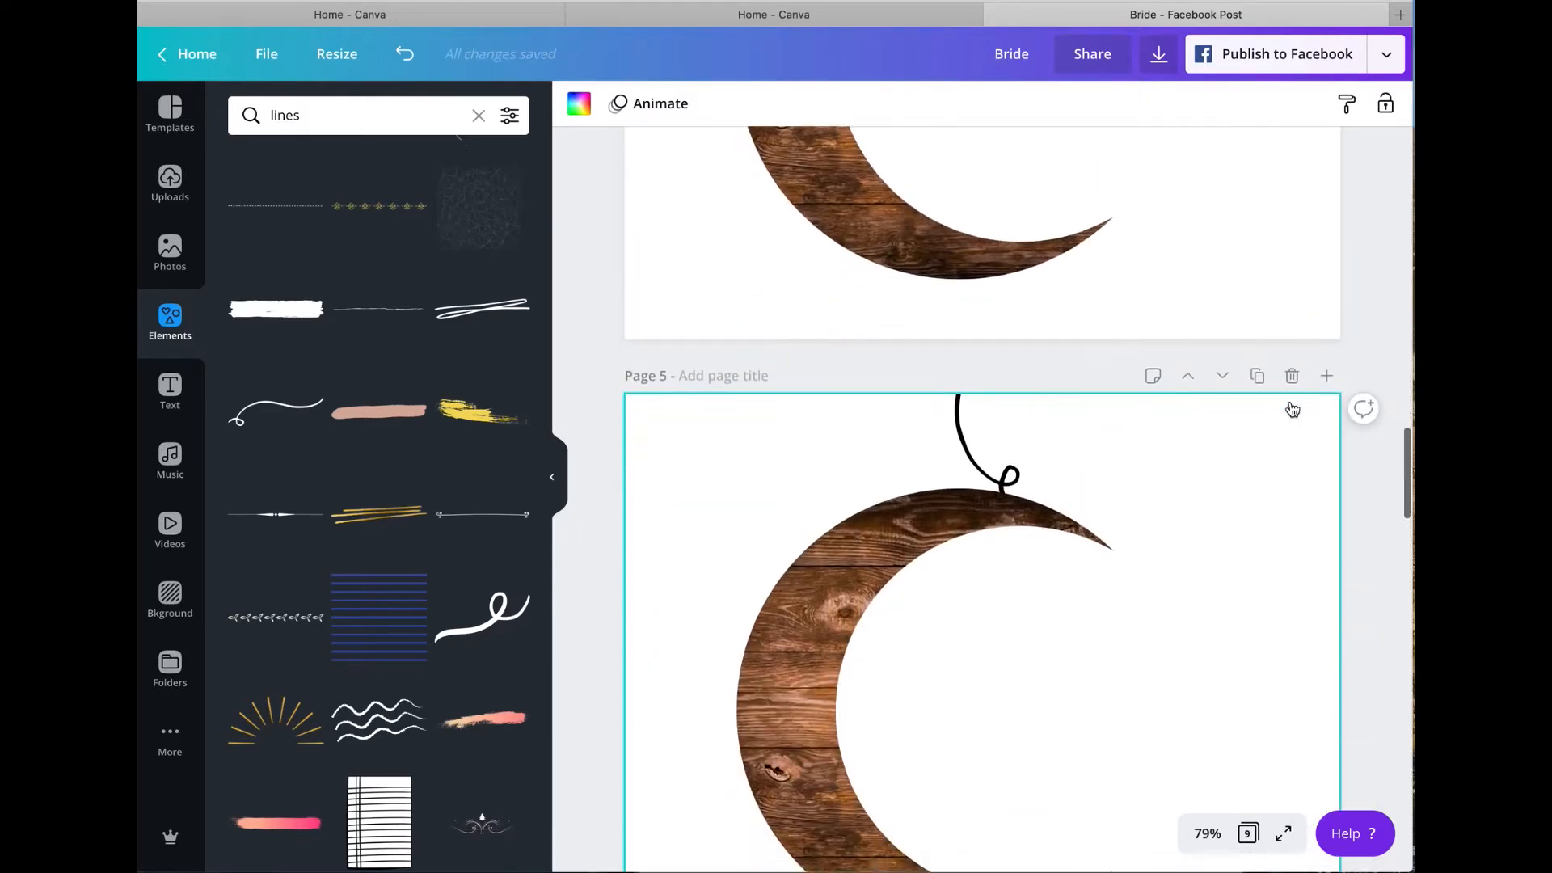
pyautogui.scroll(-4, 1292, 409)
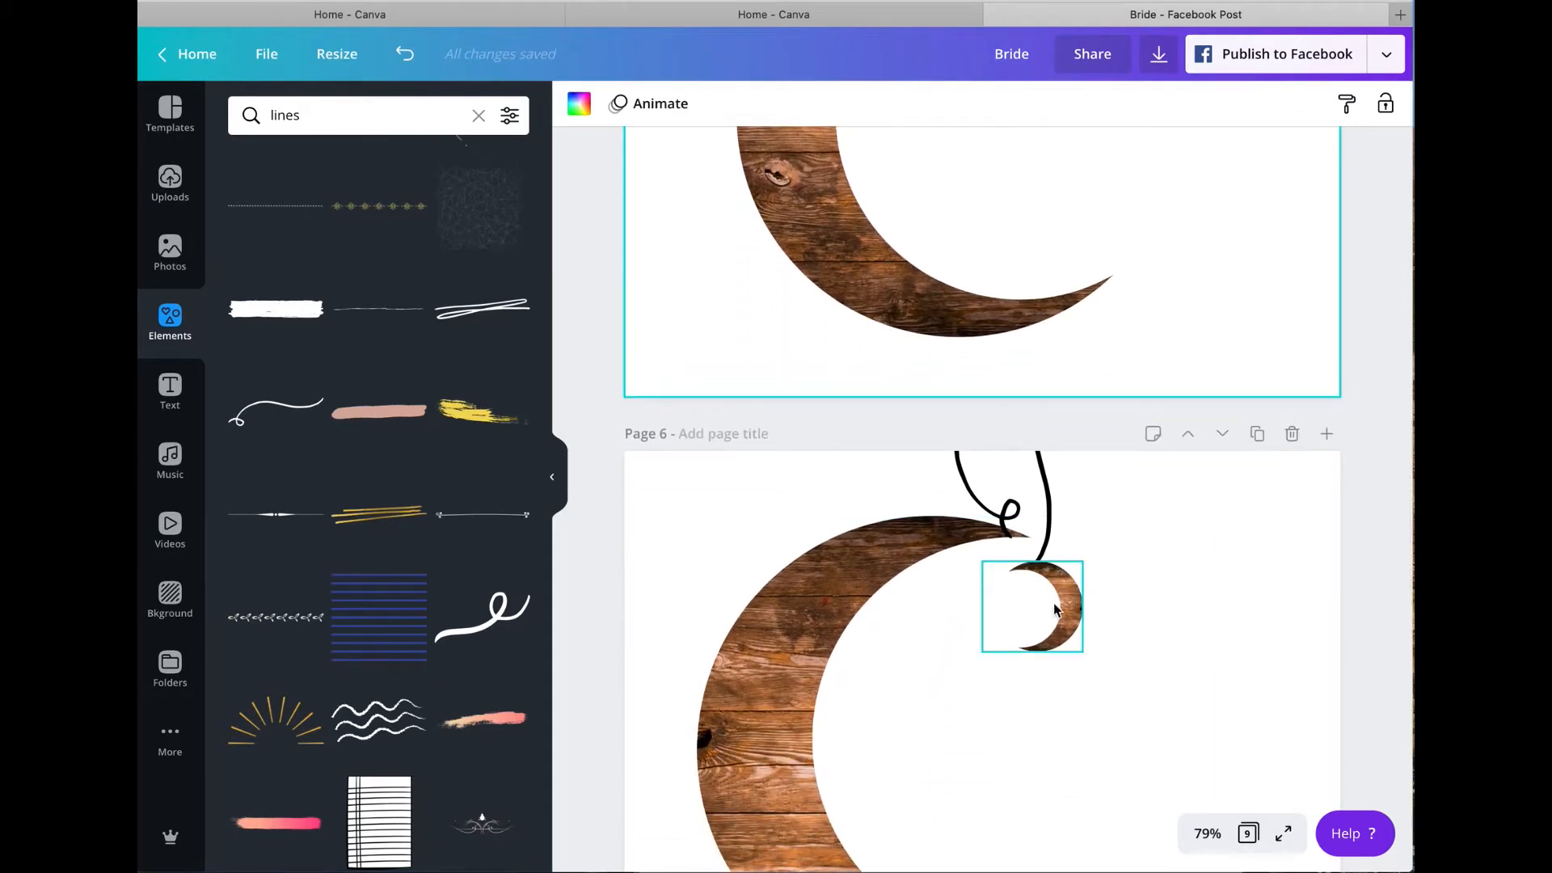
pyautogui.scroll(6, 1167, 338)
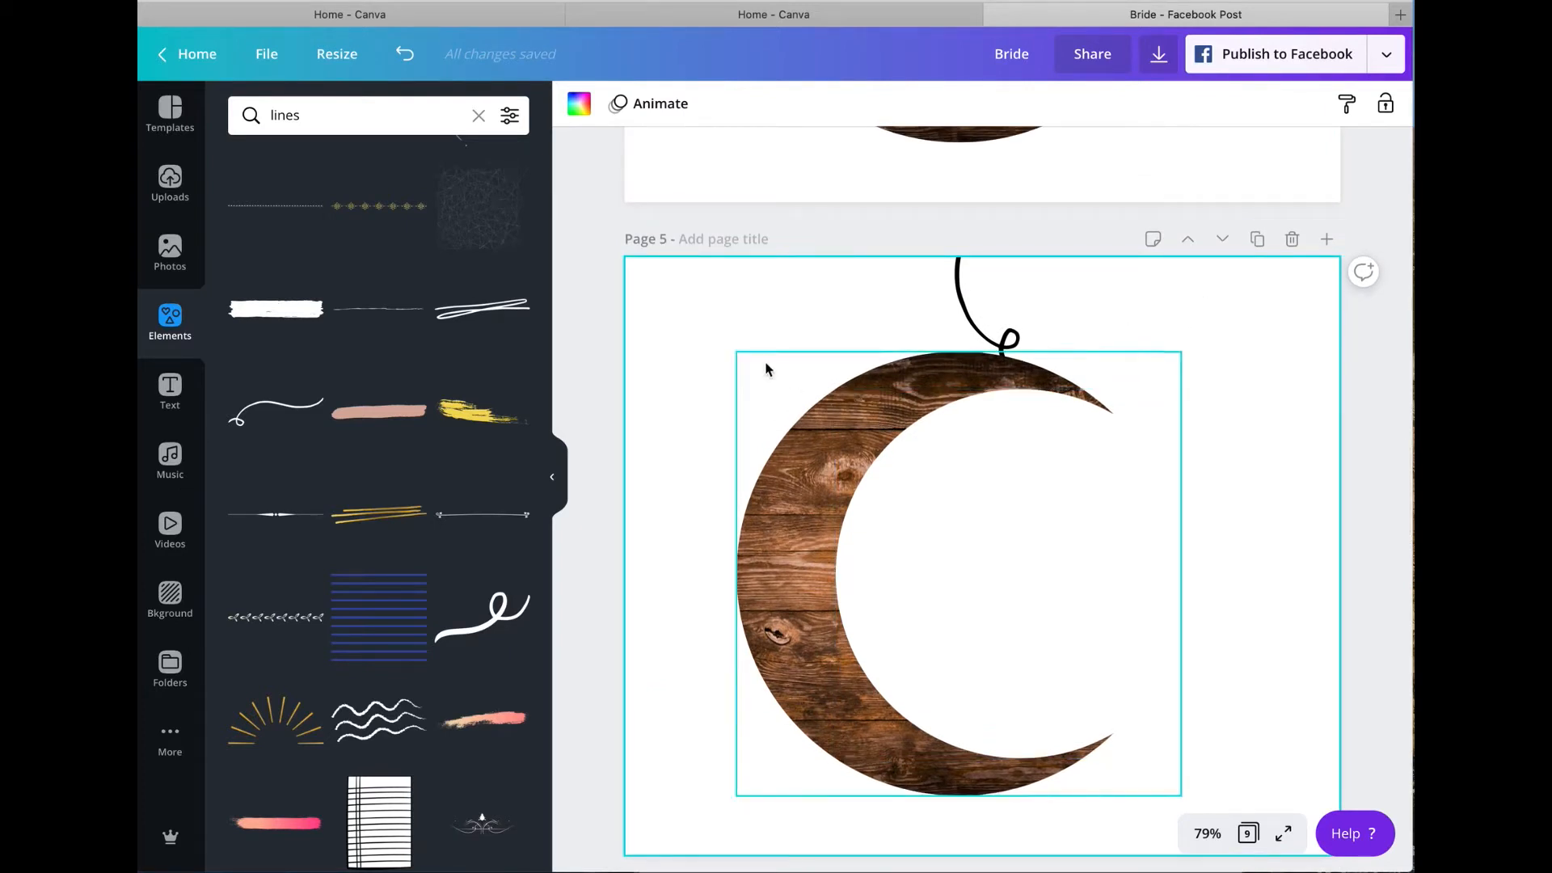
pyautogui.moveTo(685, 323); pyautogui.dragTo(903, 680)
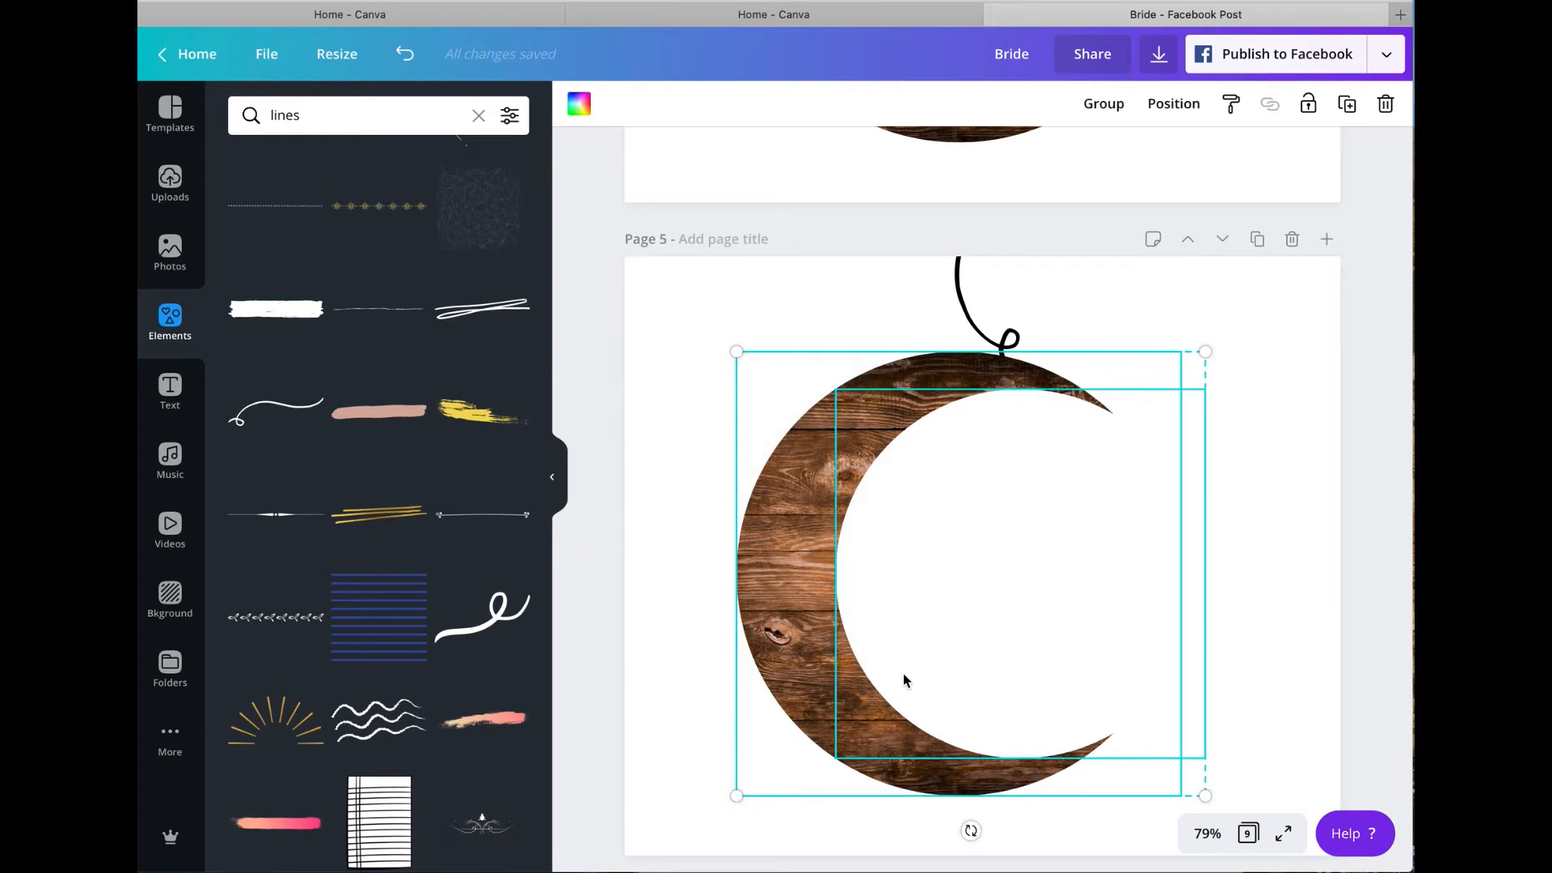
pyautogui.click(1104, 104)
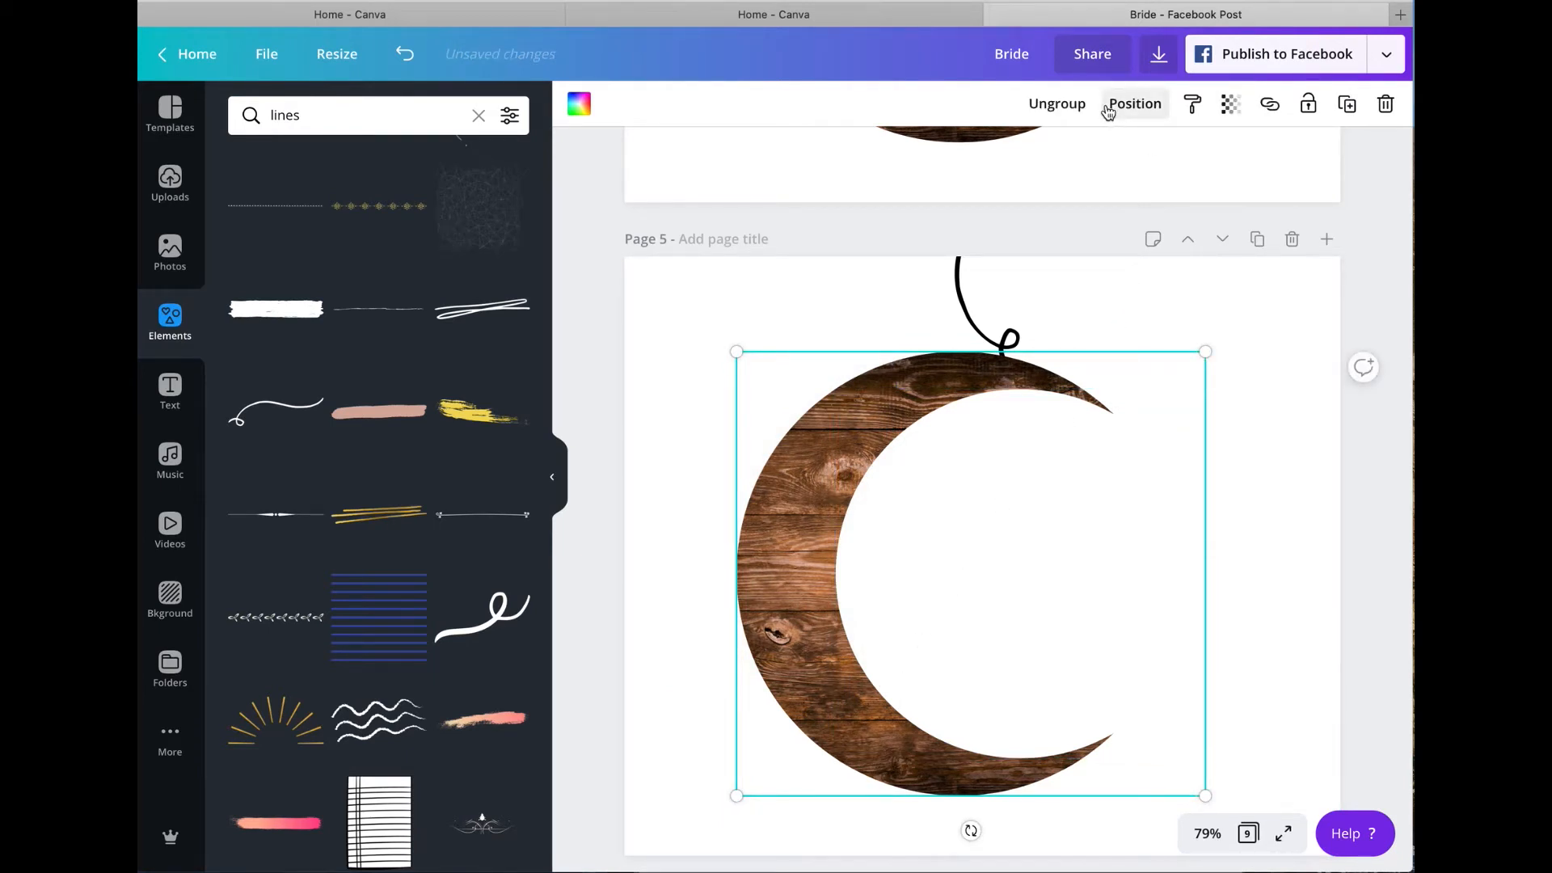
pyautogui.click(1354, 110)
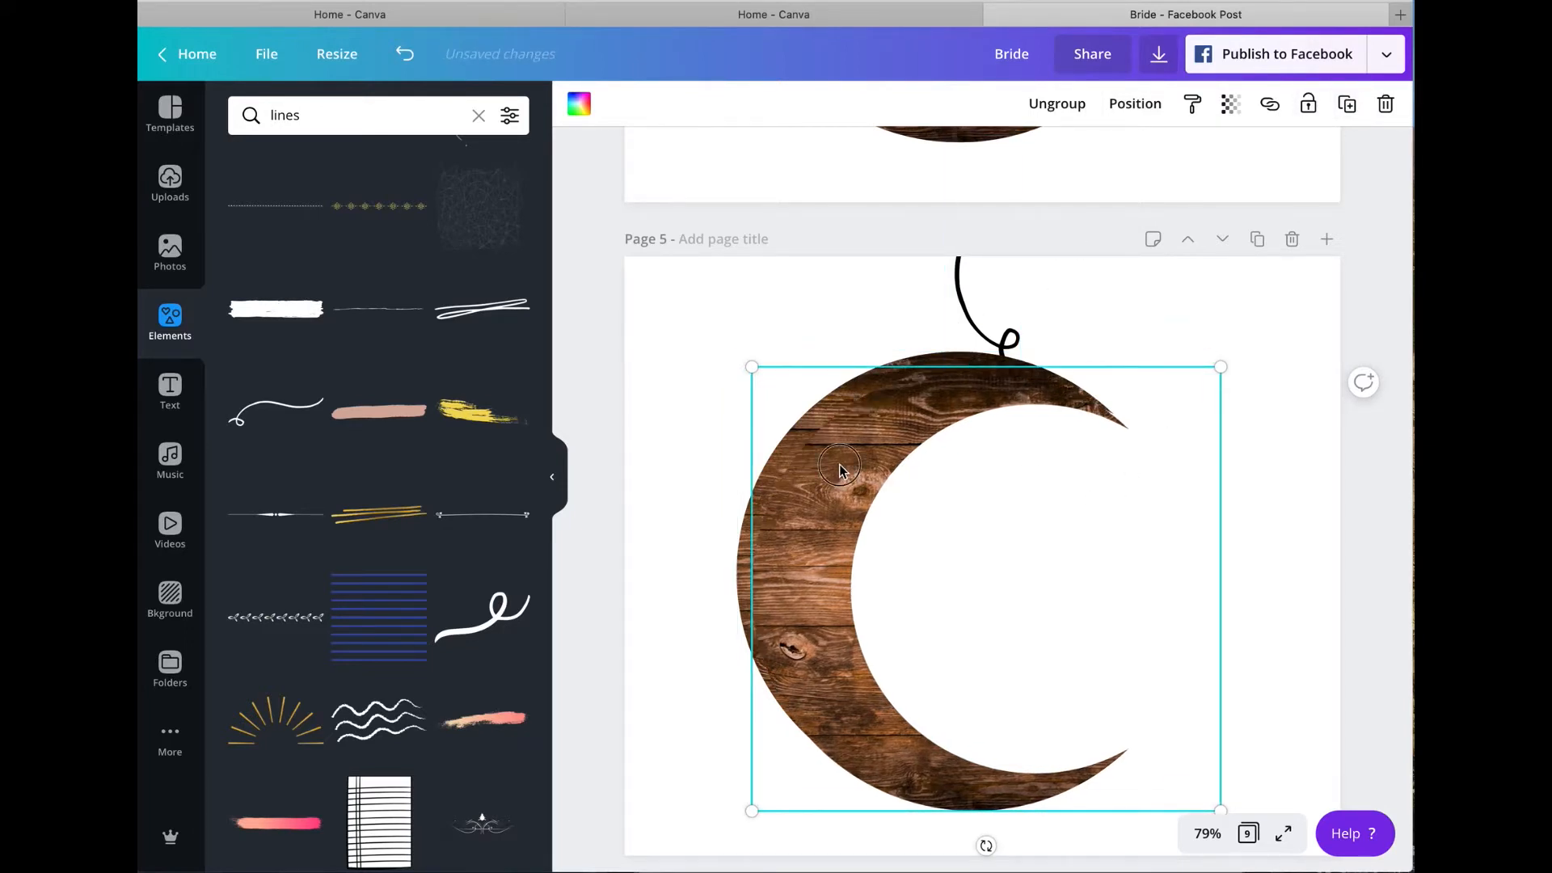
# Step: Rotate the duplicated crescent -180°, shrink it to a small moon and place it beside the large crescent's upper tip
pyautogui.moveTo(838, 469); pyautogui.dragTo(967, 465)
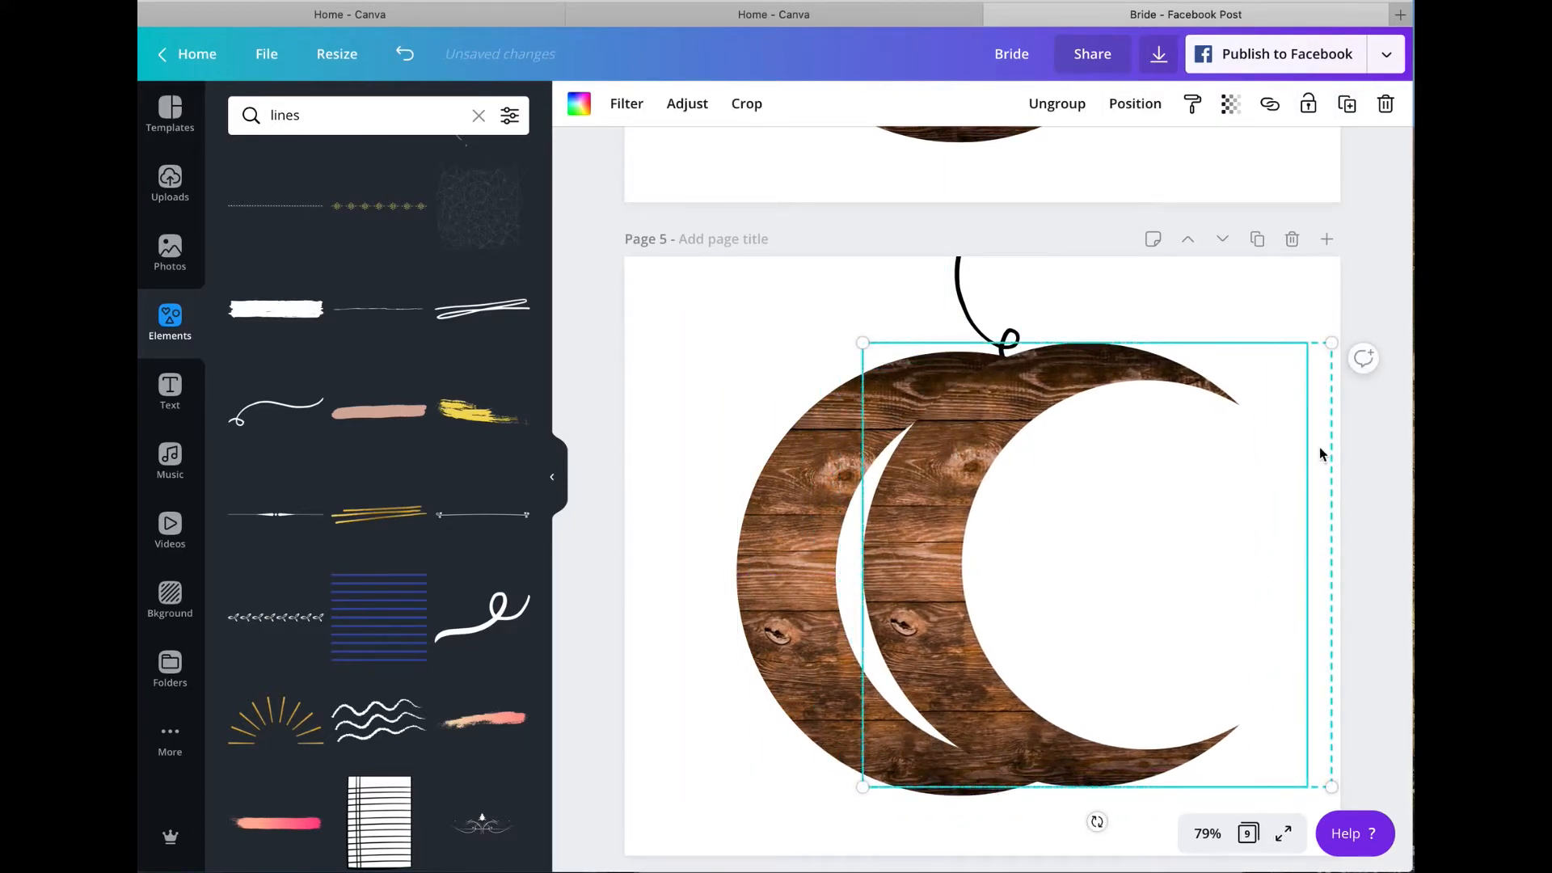
pyautogui.moveTo(1096, 821); pyautogui.dragTo(1097, 438)
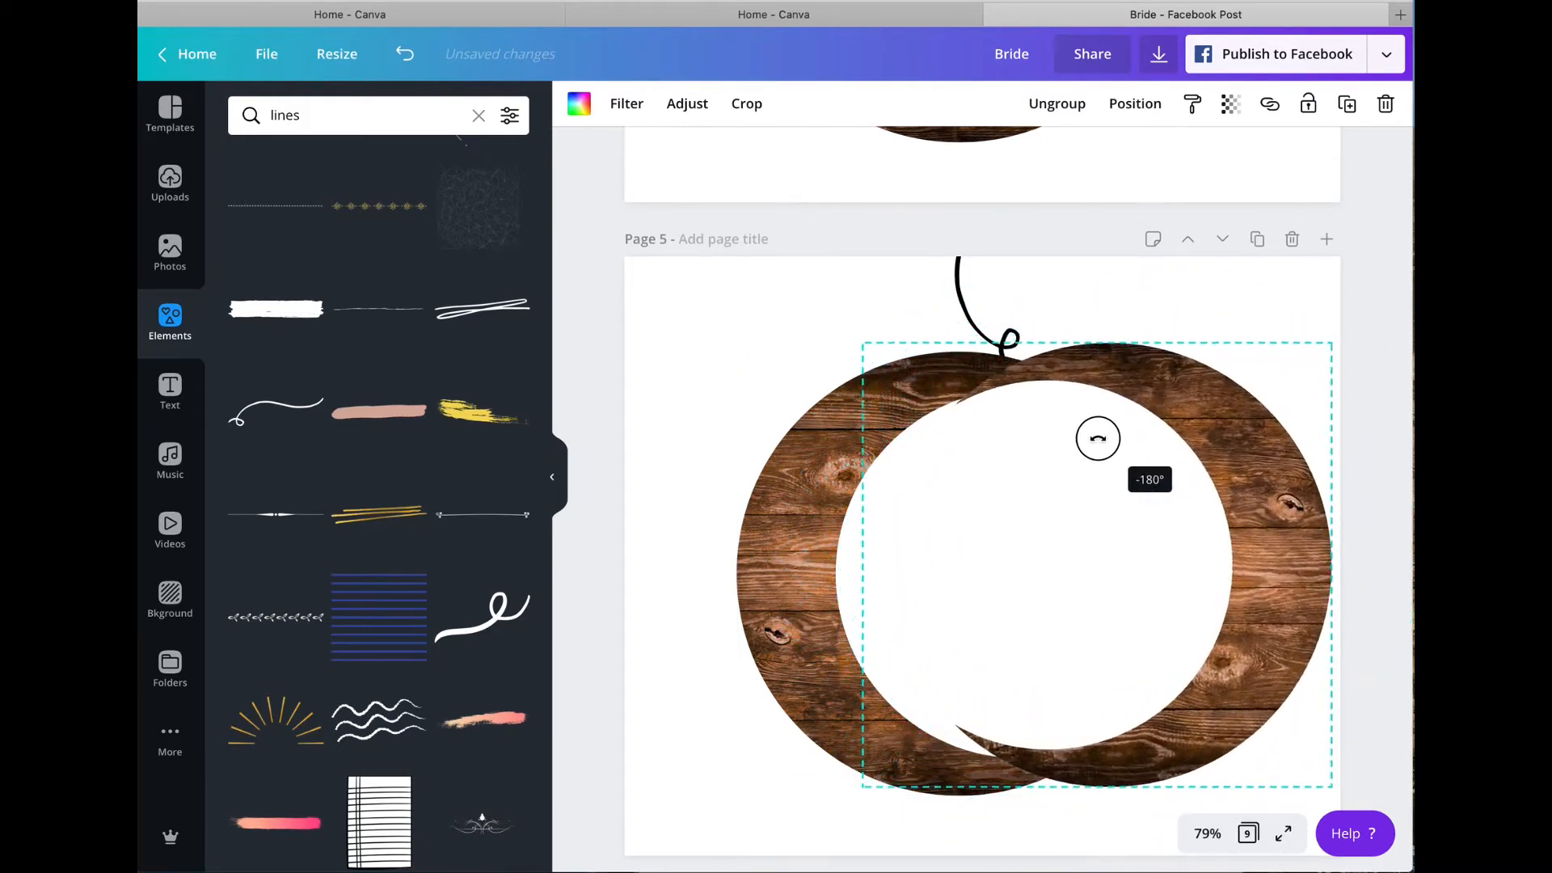
pyautogui.moveTo(863, 342); pyautogui.dragTo(1204, 625)
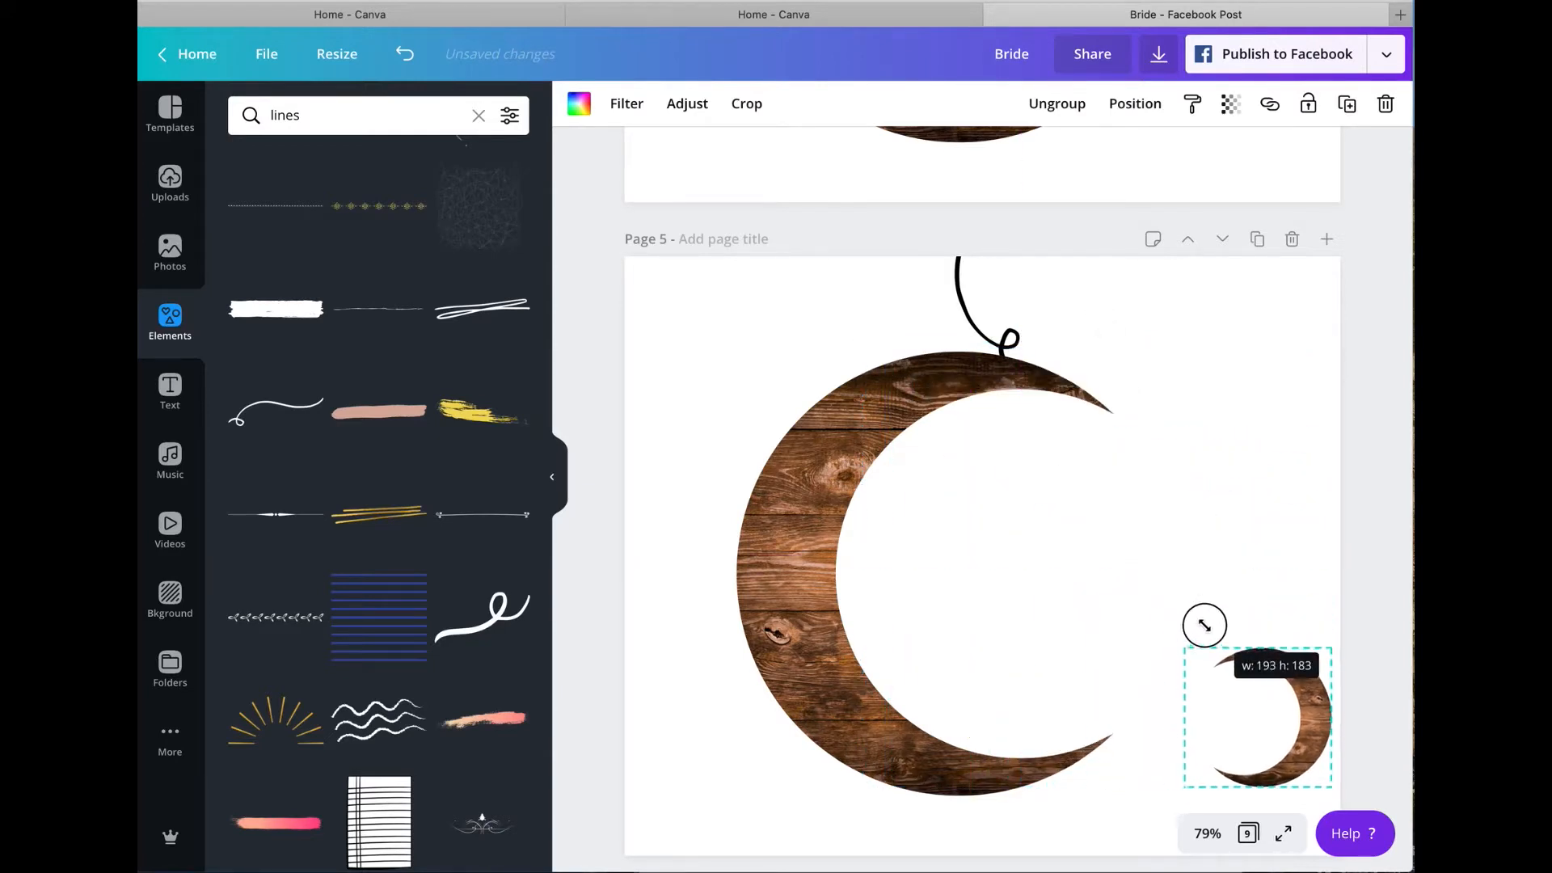
pyautogui.moveTo(1290, 732); pyautogui.dragTo(1156, 373)
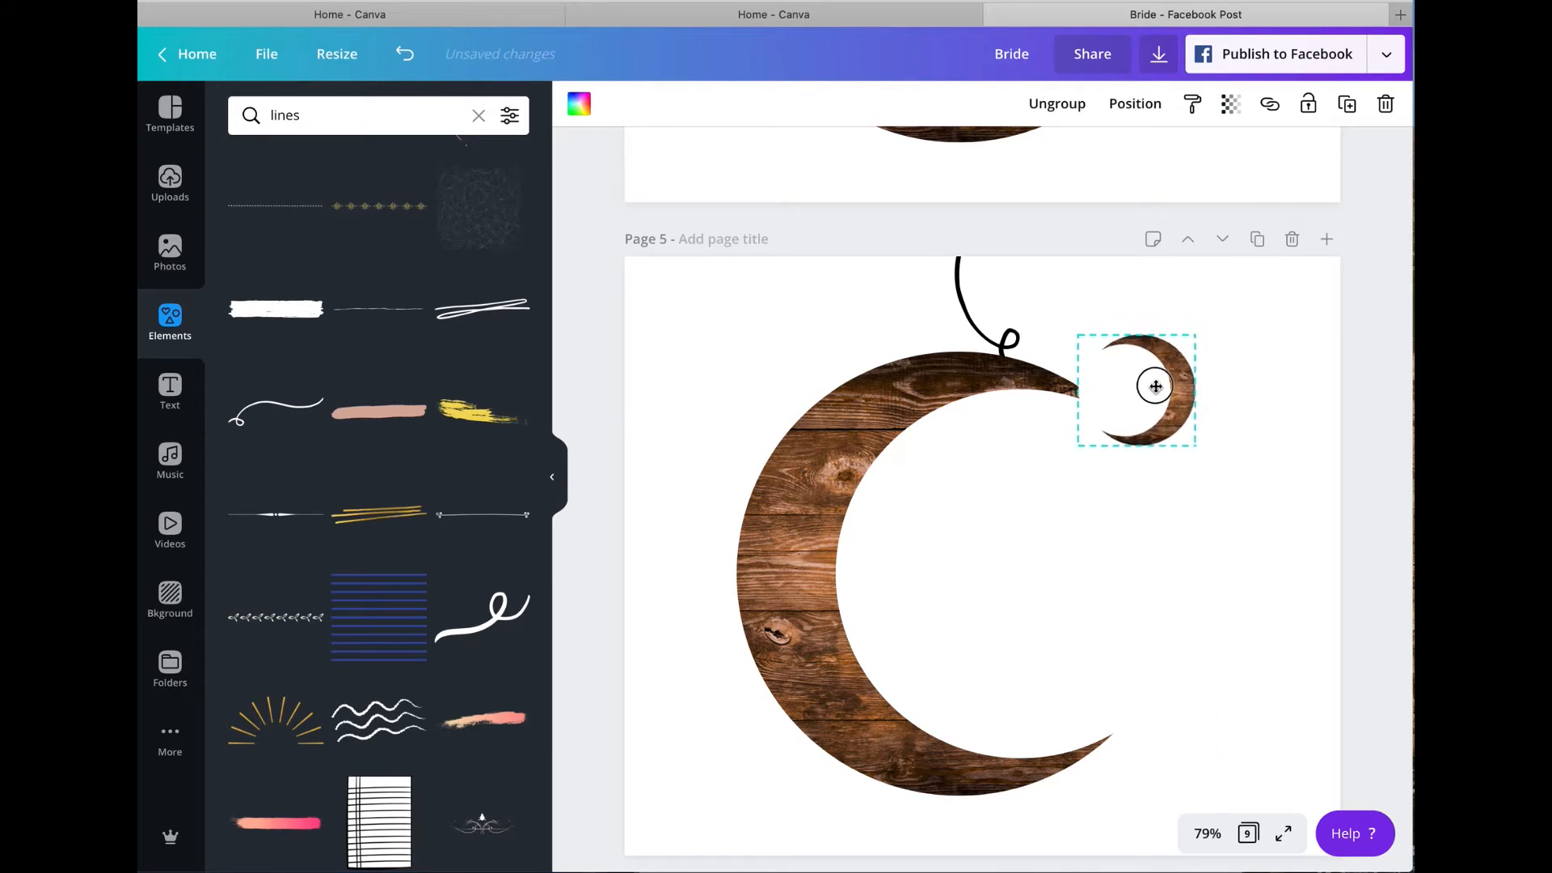
pyautogui.click(1312, 316)
# Step: Duplicate the scribble line on page 5, flip it horizontally and hang the small crescent from it with the line behind the crescent
pyautogui.scroll(8, 1312, 316)
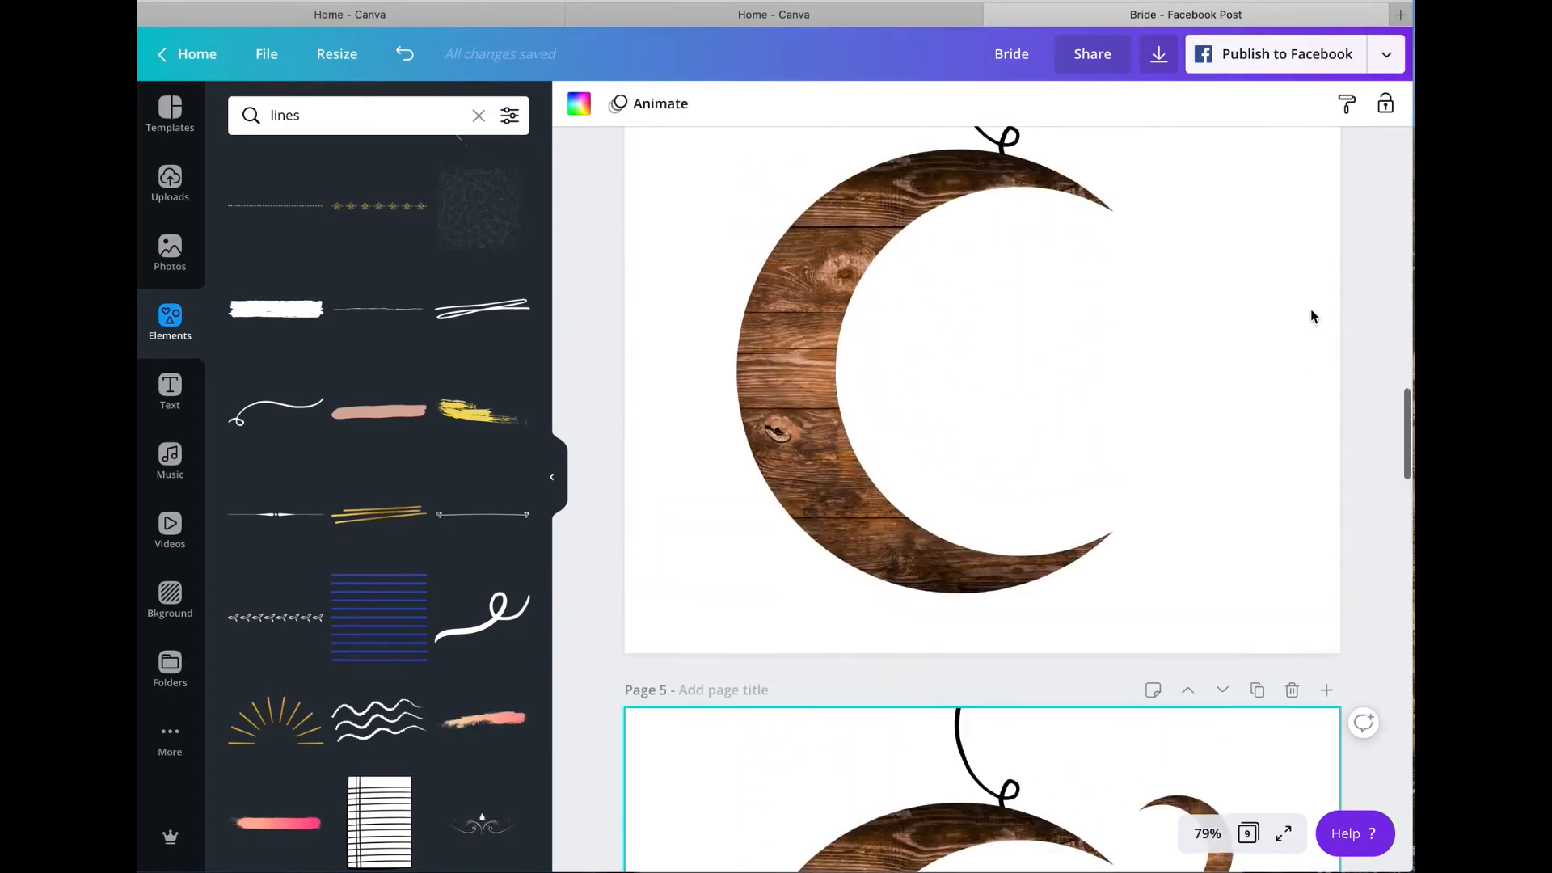
pyautogui.scroll(10, 1310, 315)
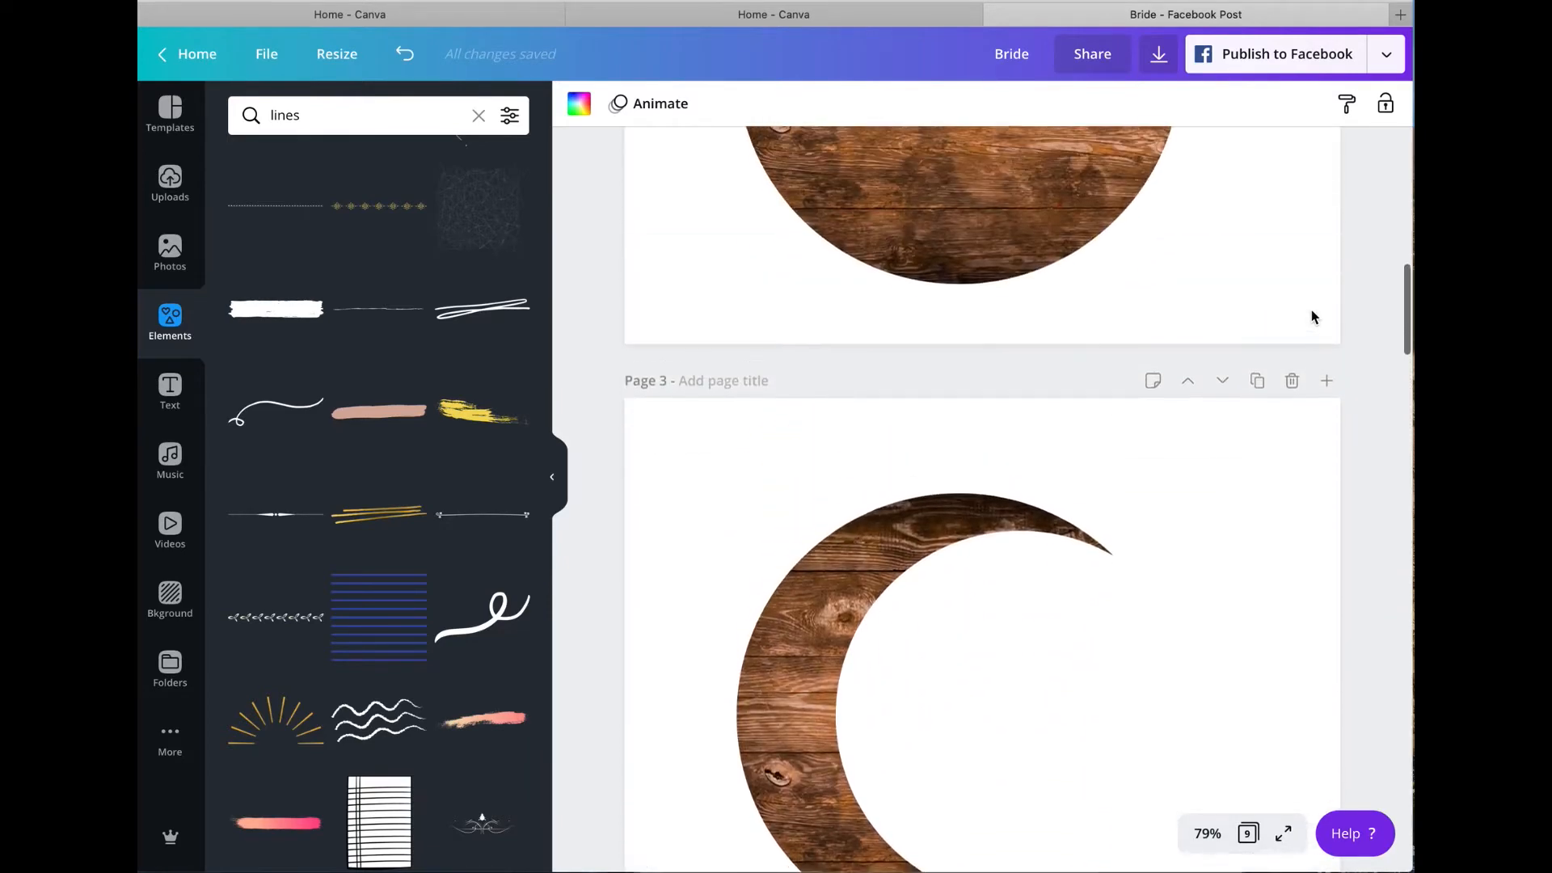
pyautogui.scroll(-20, 1312, 311)
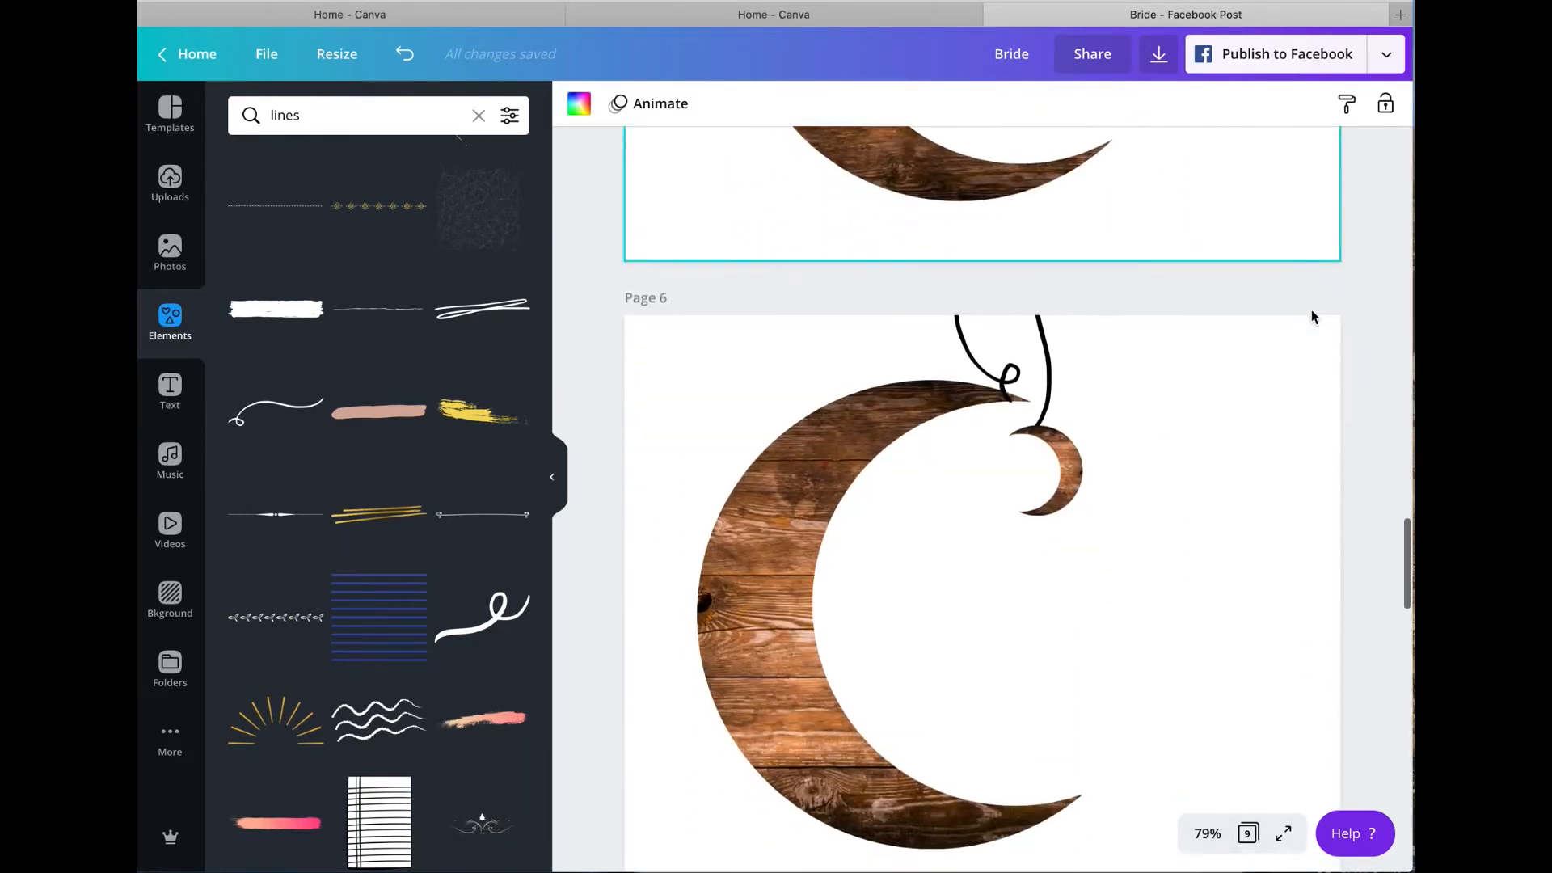
pyautogui.scroll(8, 1311, 315)
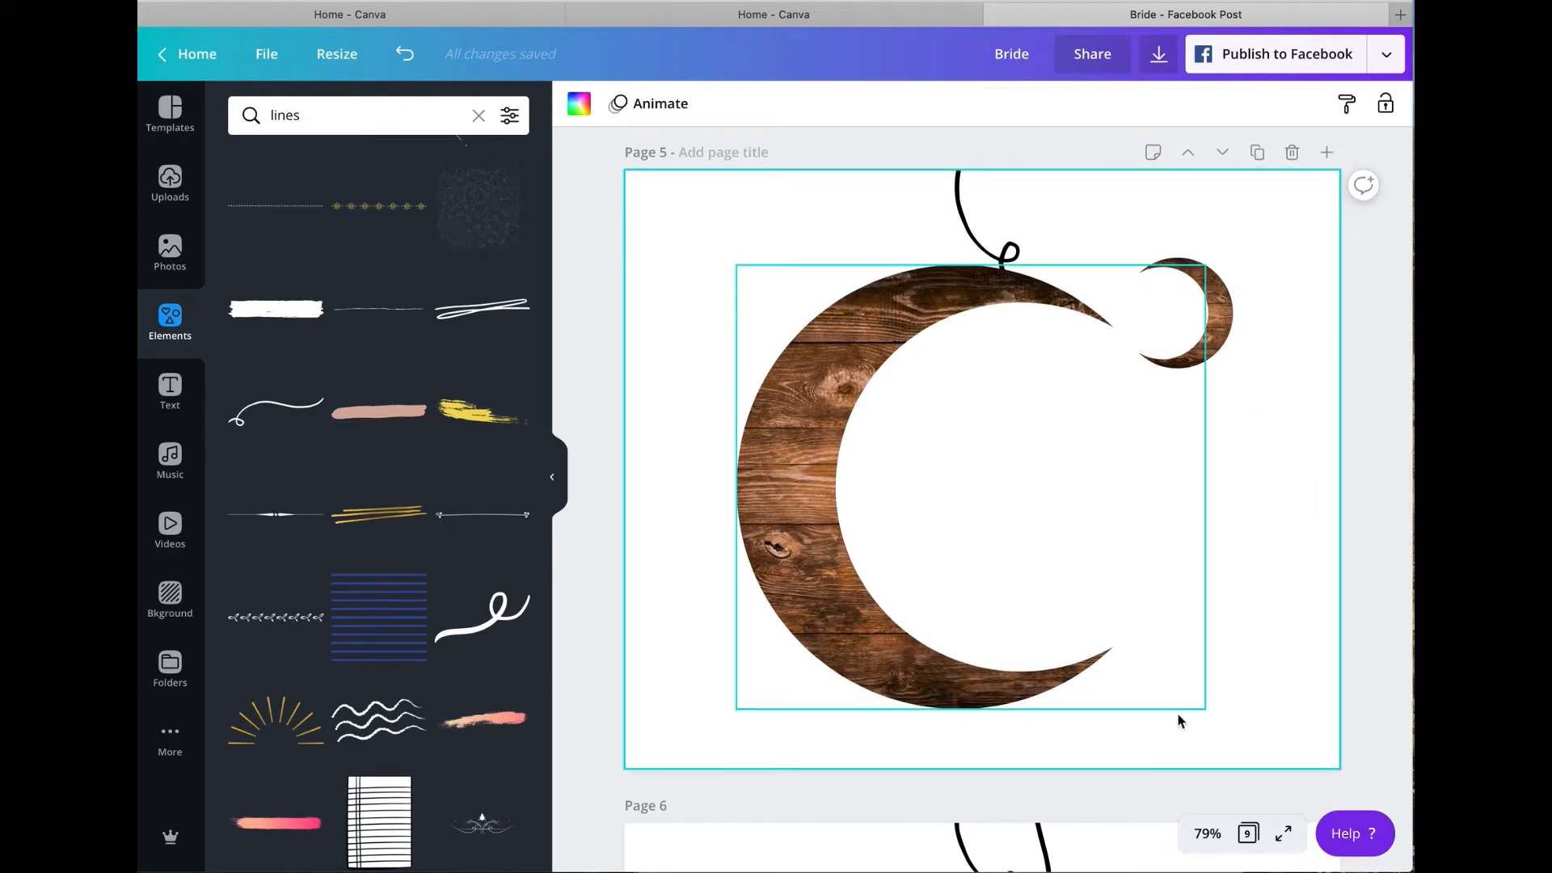
pyautogui.scroll(-3, 1171, 695)
pyautogui.scroll(4, 1117, 628)
pyautogui.click(969, 226)
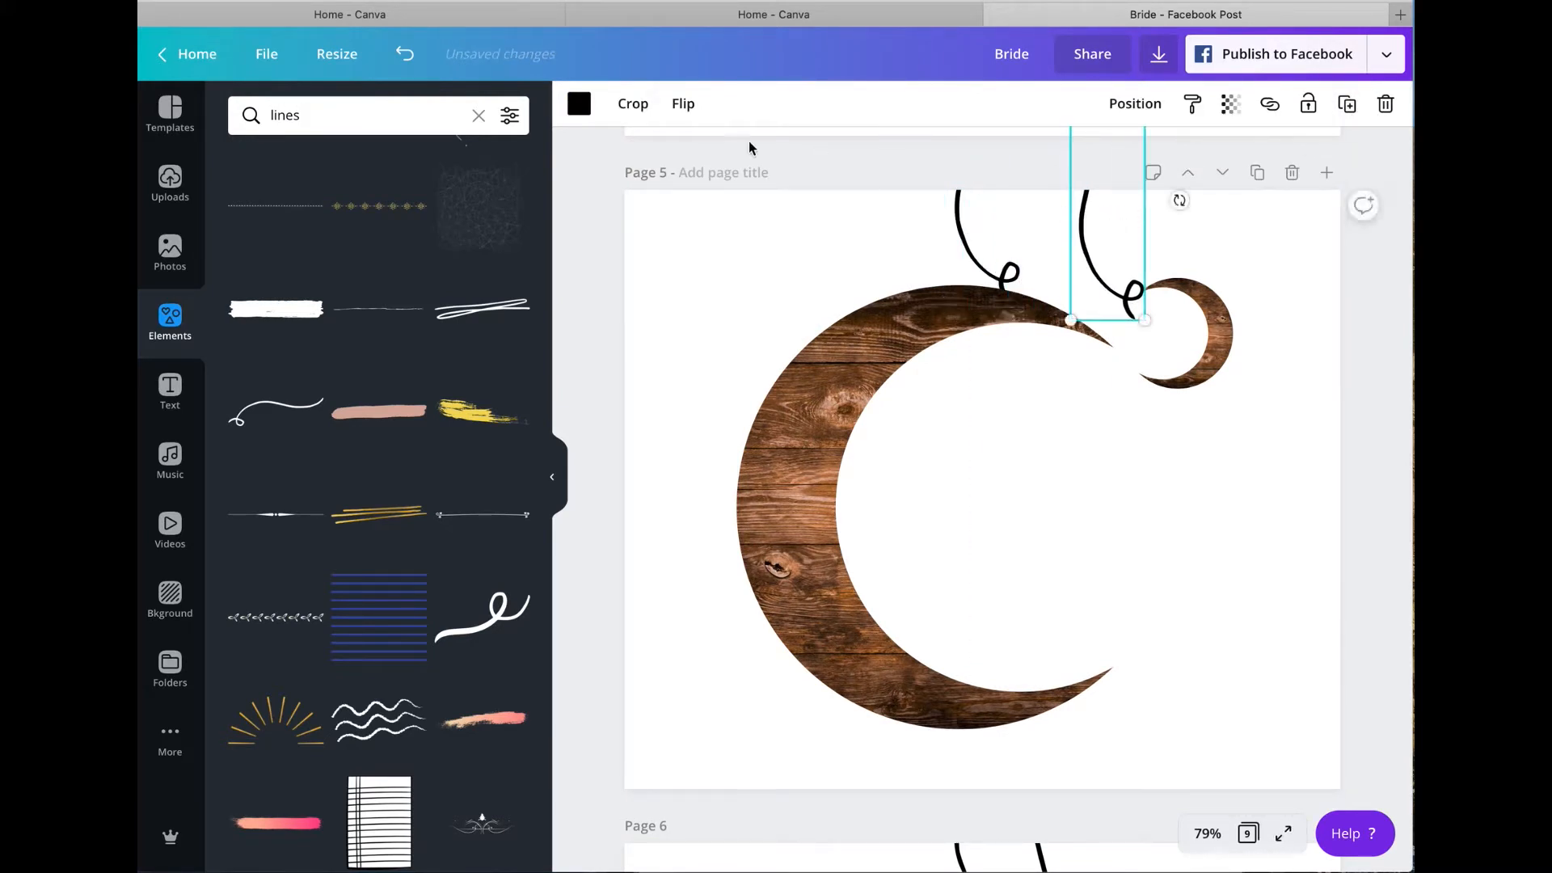
pyautogui.click(682, 105)
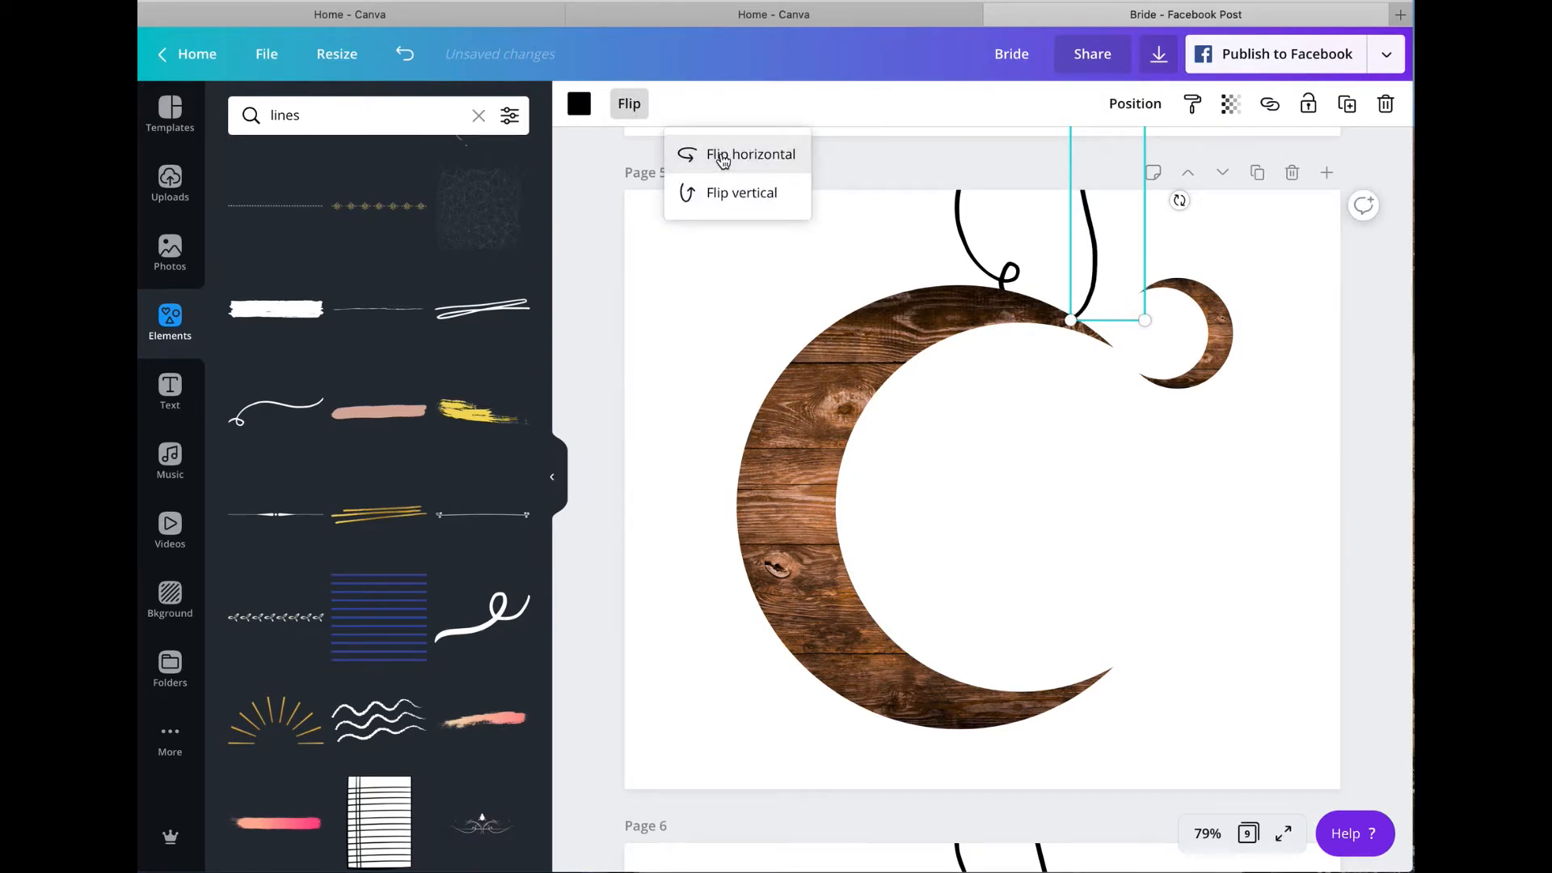
pyautogui.moveTo(1097, 244); pyautogui.dragTo(1178, 214)
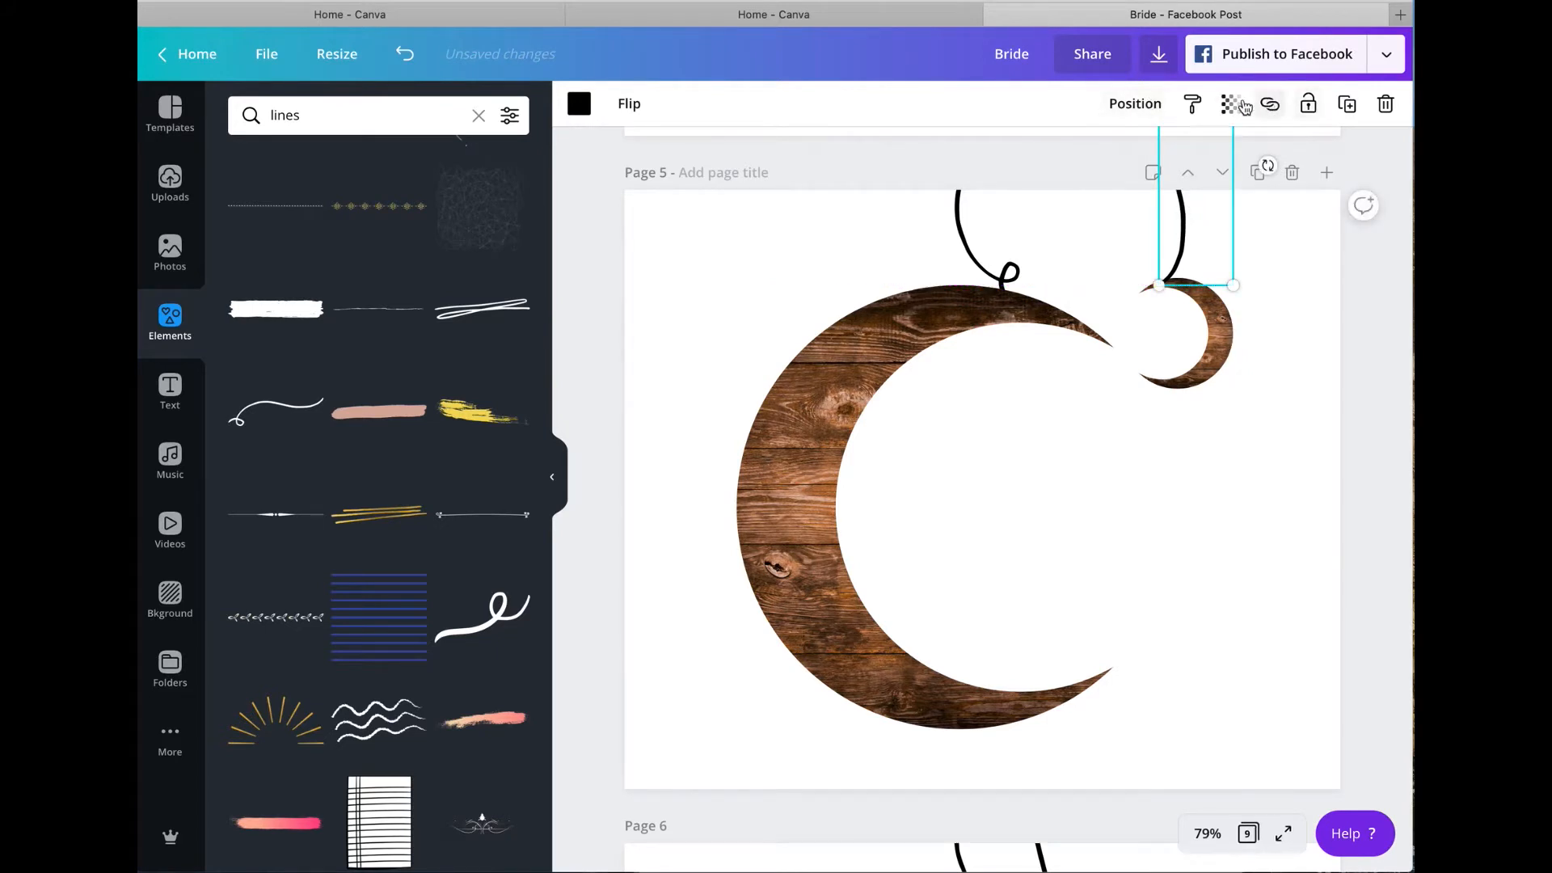
pyautogui.click(1140, 105)
pyautogui.click(1300, 312)
# Step: Duplicate page 5 with the two hanging crescents and delete page 7 containing the old two-crescent version
pyautogui.click(1257, 173)
pyautogui.scroll(-5, 1253, 289)
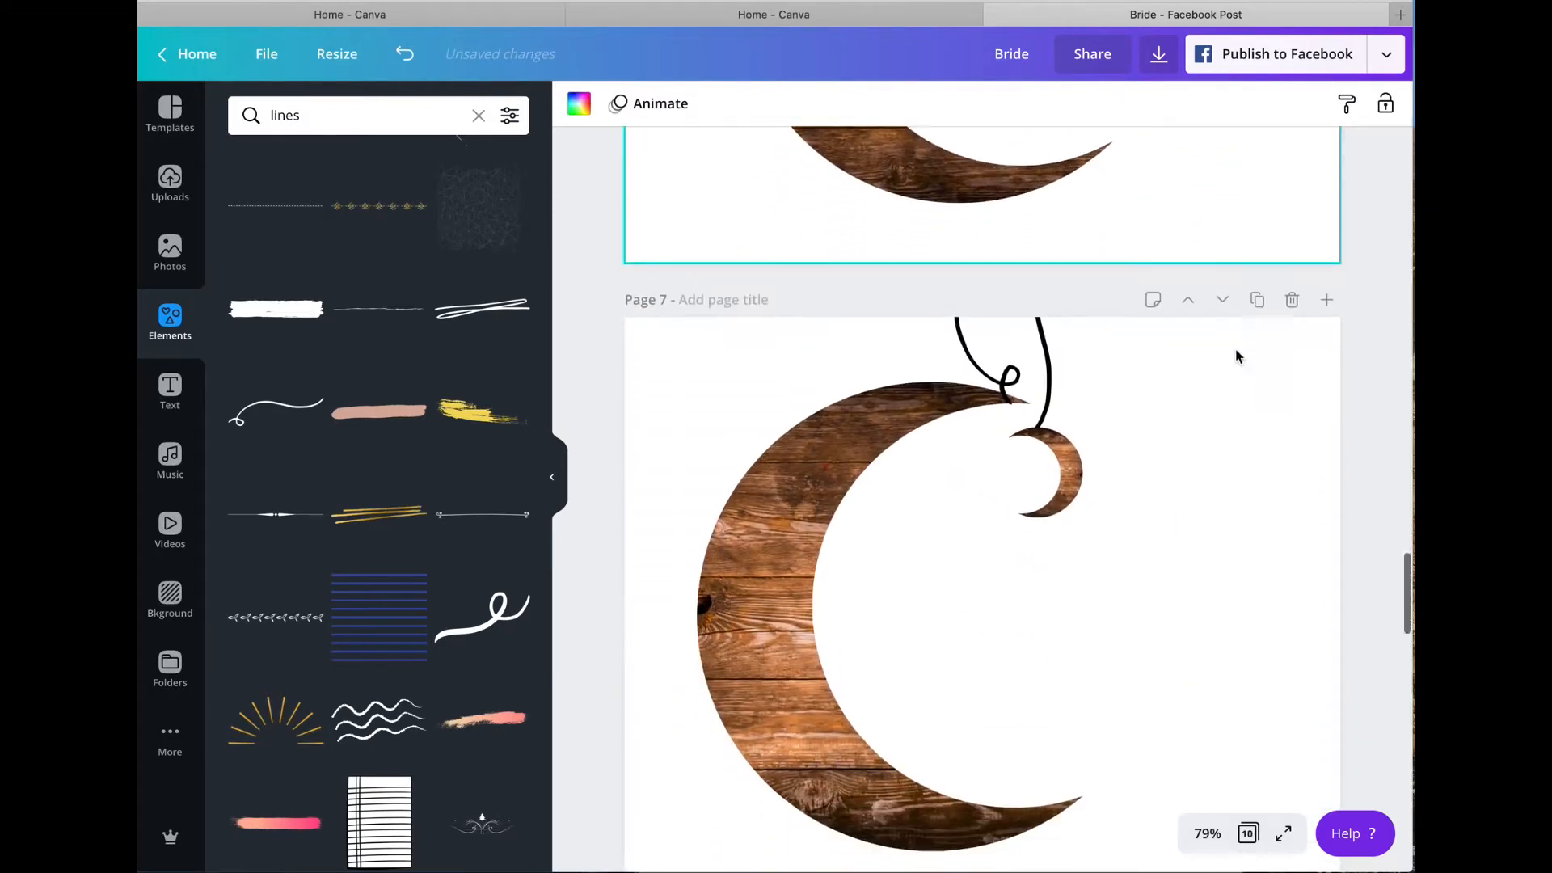
pyautogui.scroll(-2, 1245, 339)
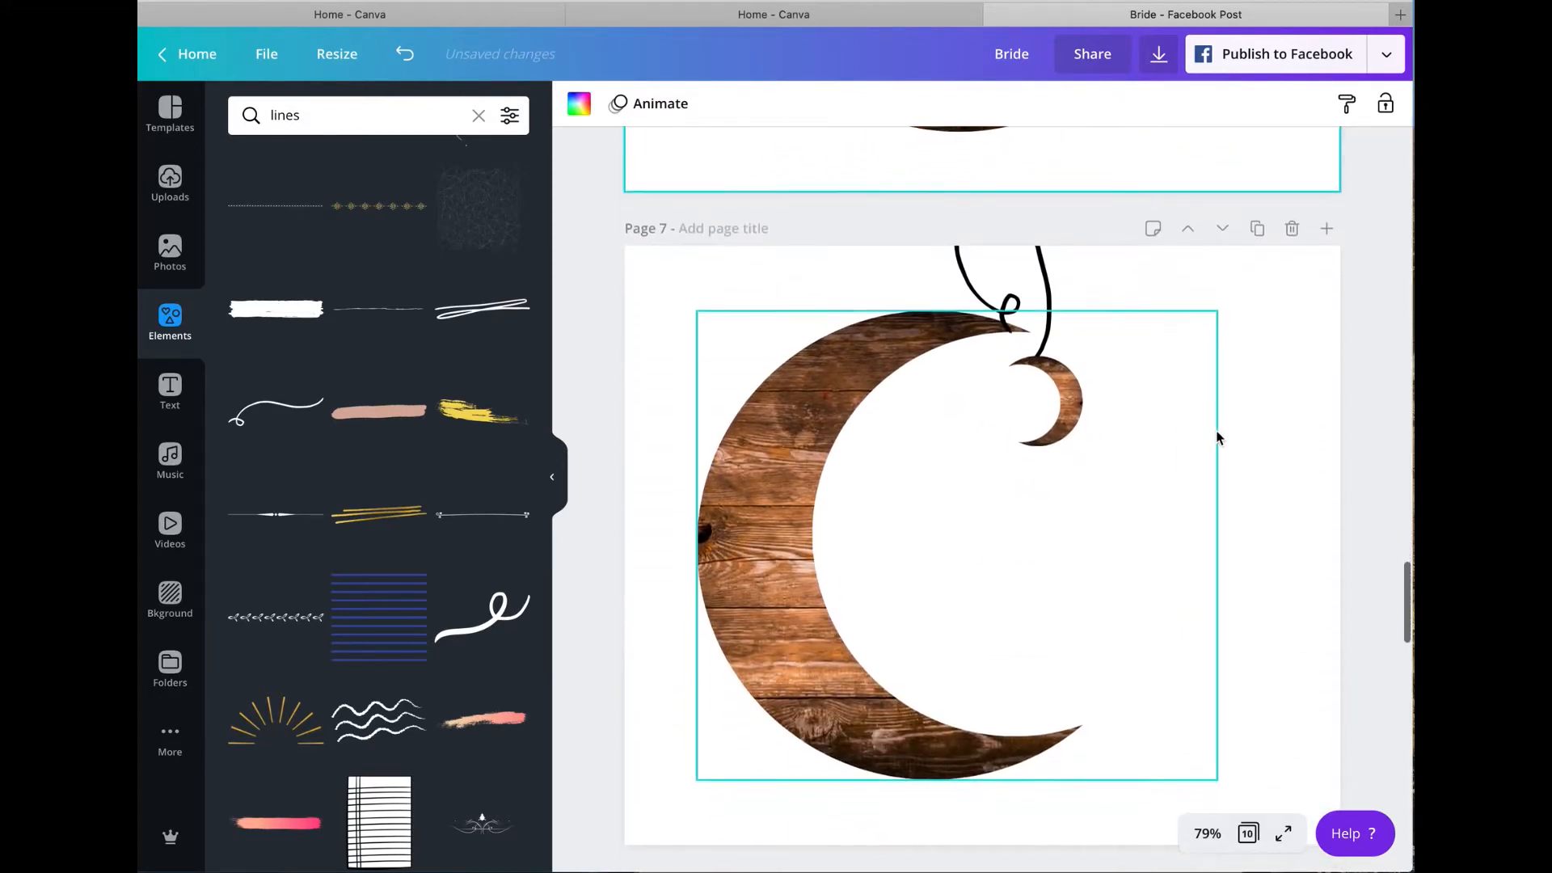
pyautogui.click(1293, 229)
# Step: Duplicate the small crescent on page 6, enlarge the copy below the original and hang it from a duplicate of the looped scribble line
pyautogui.scroll(-3, 1257, 302)
pyautogui.scroll(2, 1257, 301)
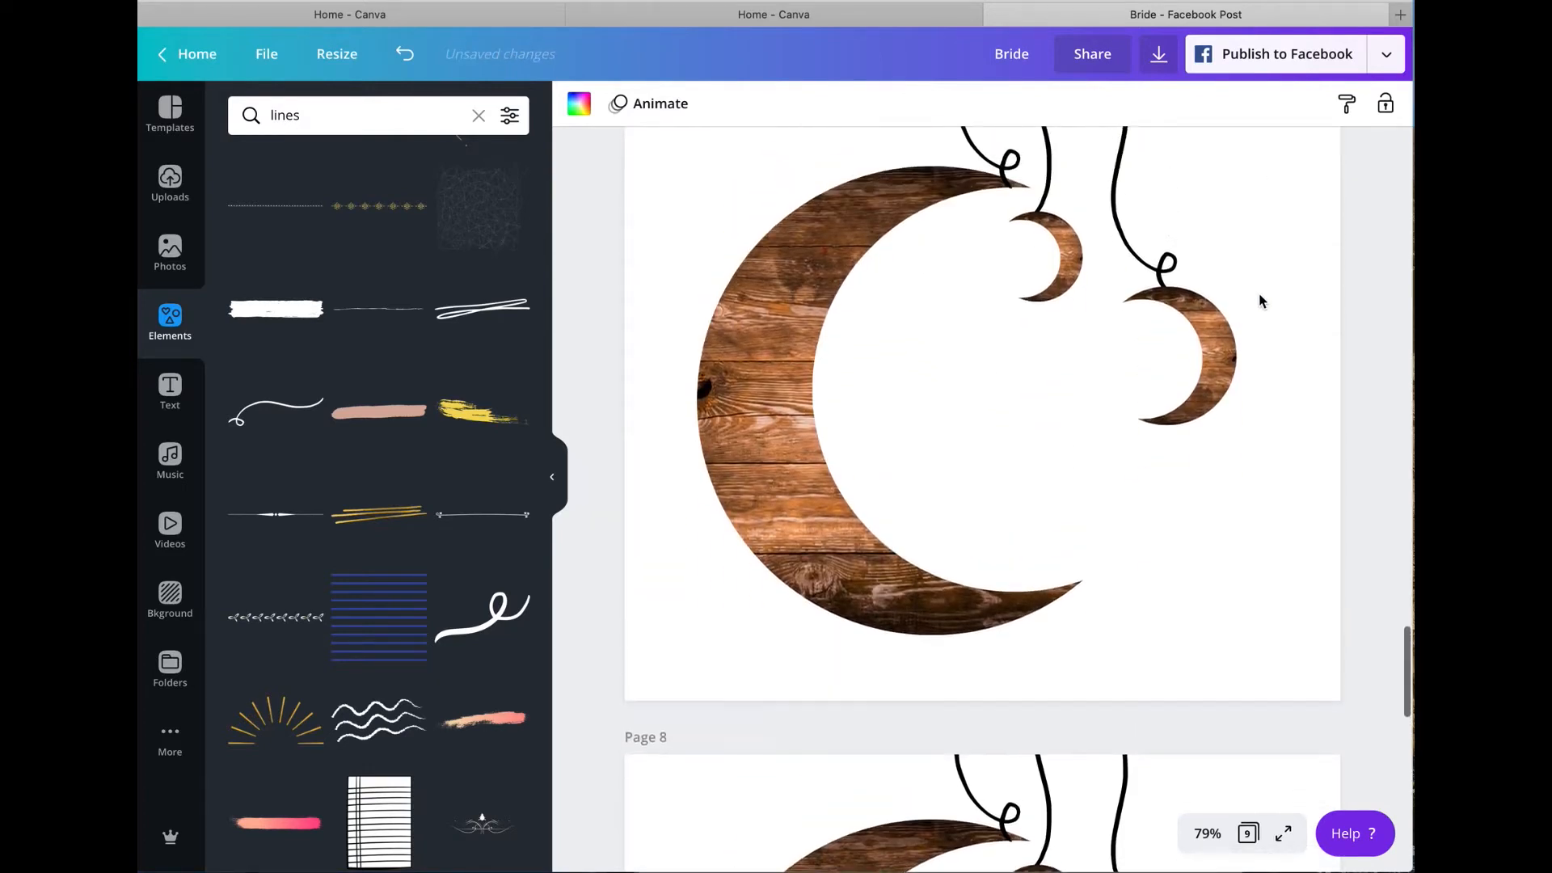
pyautogui.scroll(10, 1230, 396)
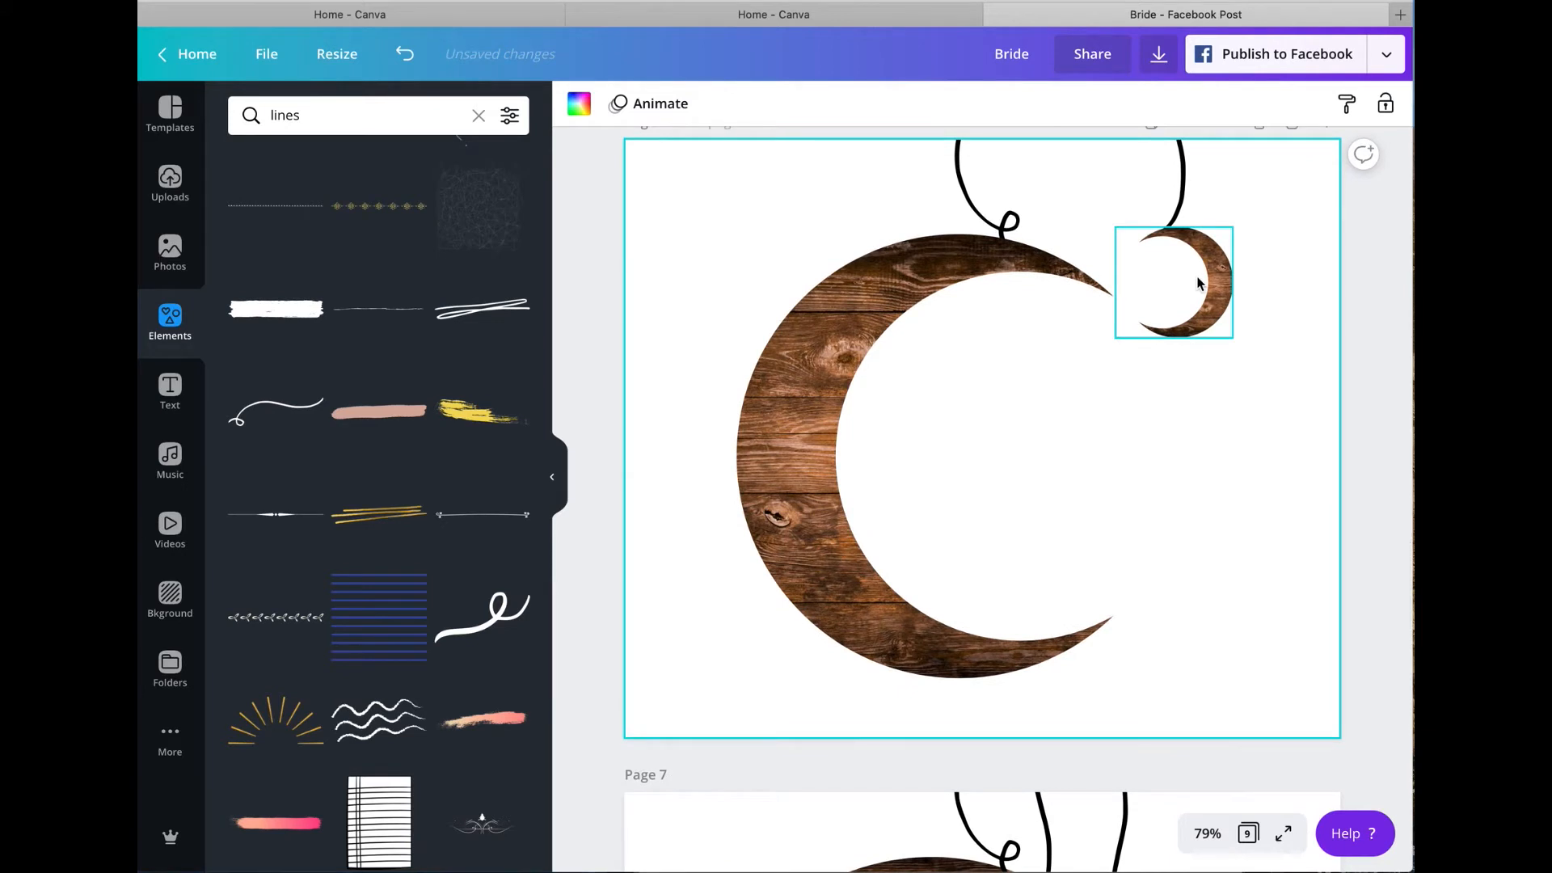
pyautogui.click(1197, 282)
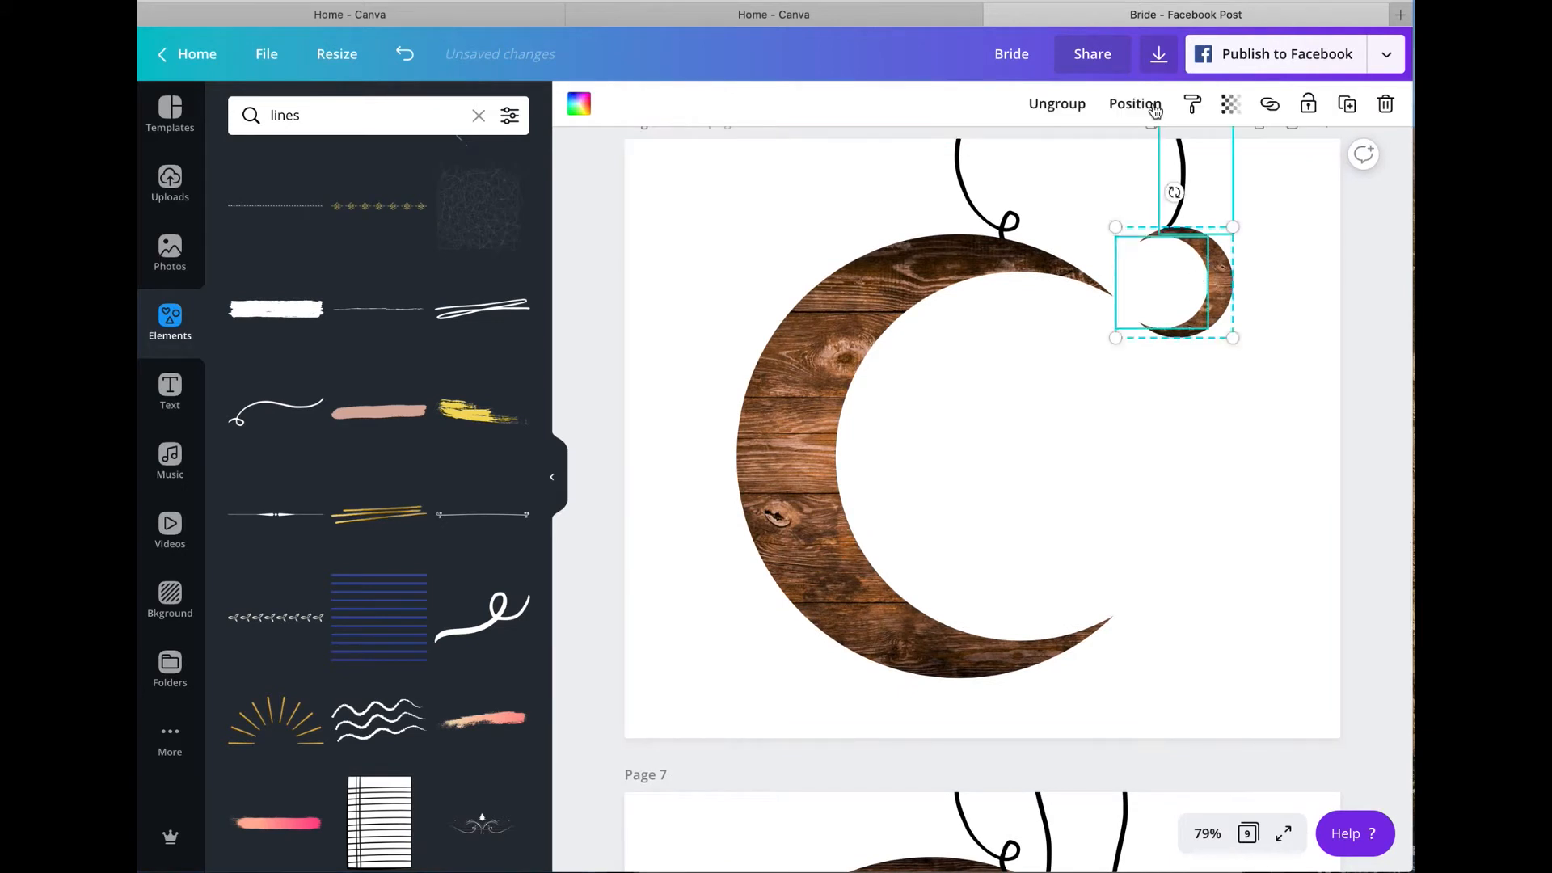
pyautogui.click(1348, 105)
pyautogui.moveTo(1221, 312); pyautogui.dragTo(1276, 404)
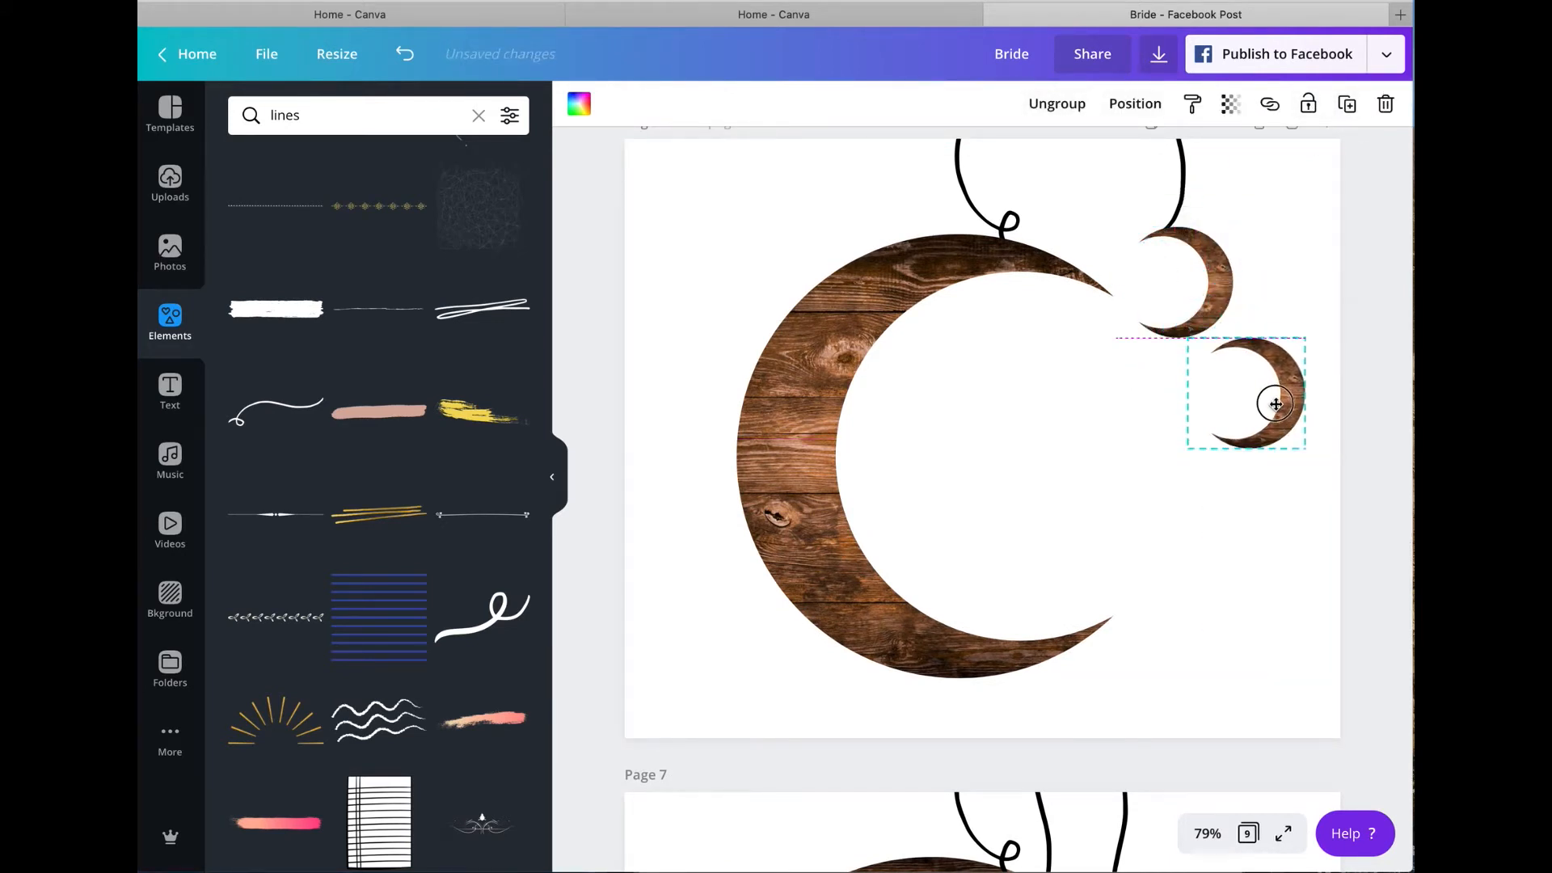
pyautogui.moveTo(1188, 462); pyautogui.dragTo(1169, 507)
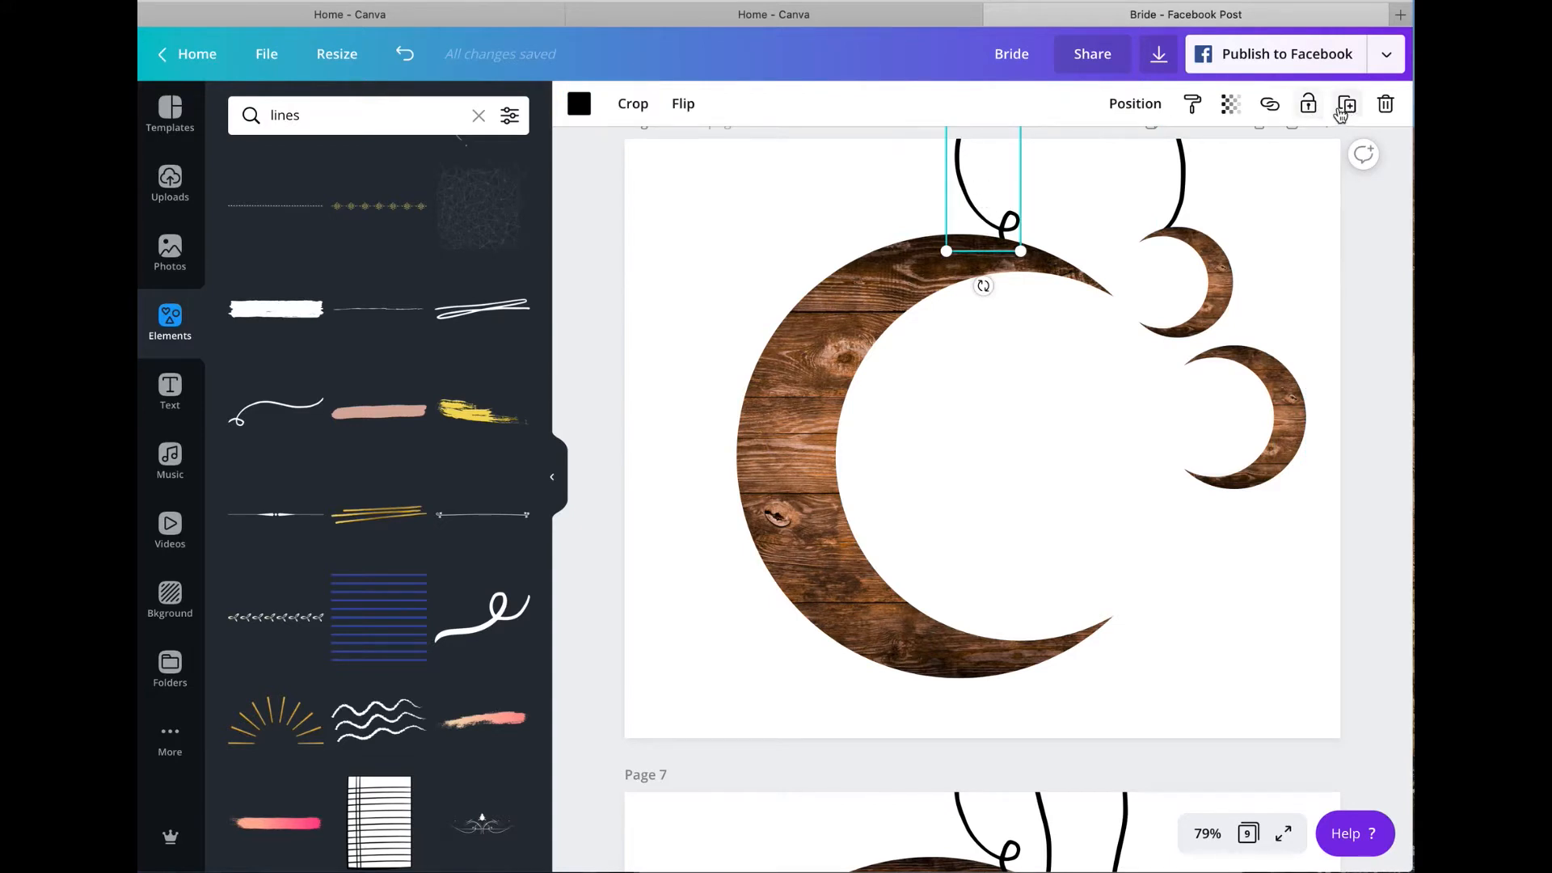
pyautogui.moveTo(1087, 197); pyautogui.dragTo(1244, 280)
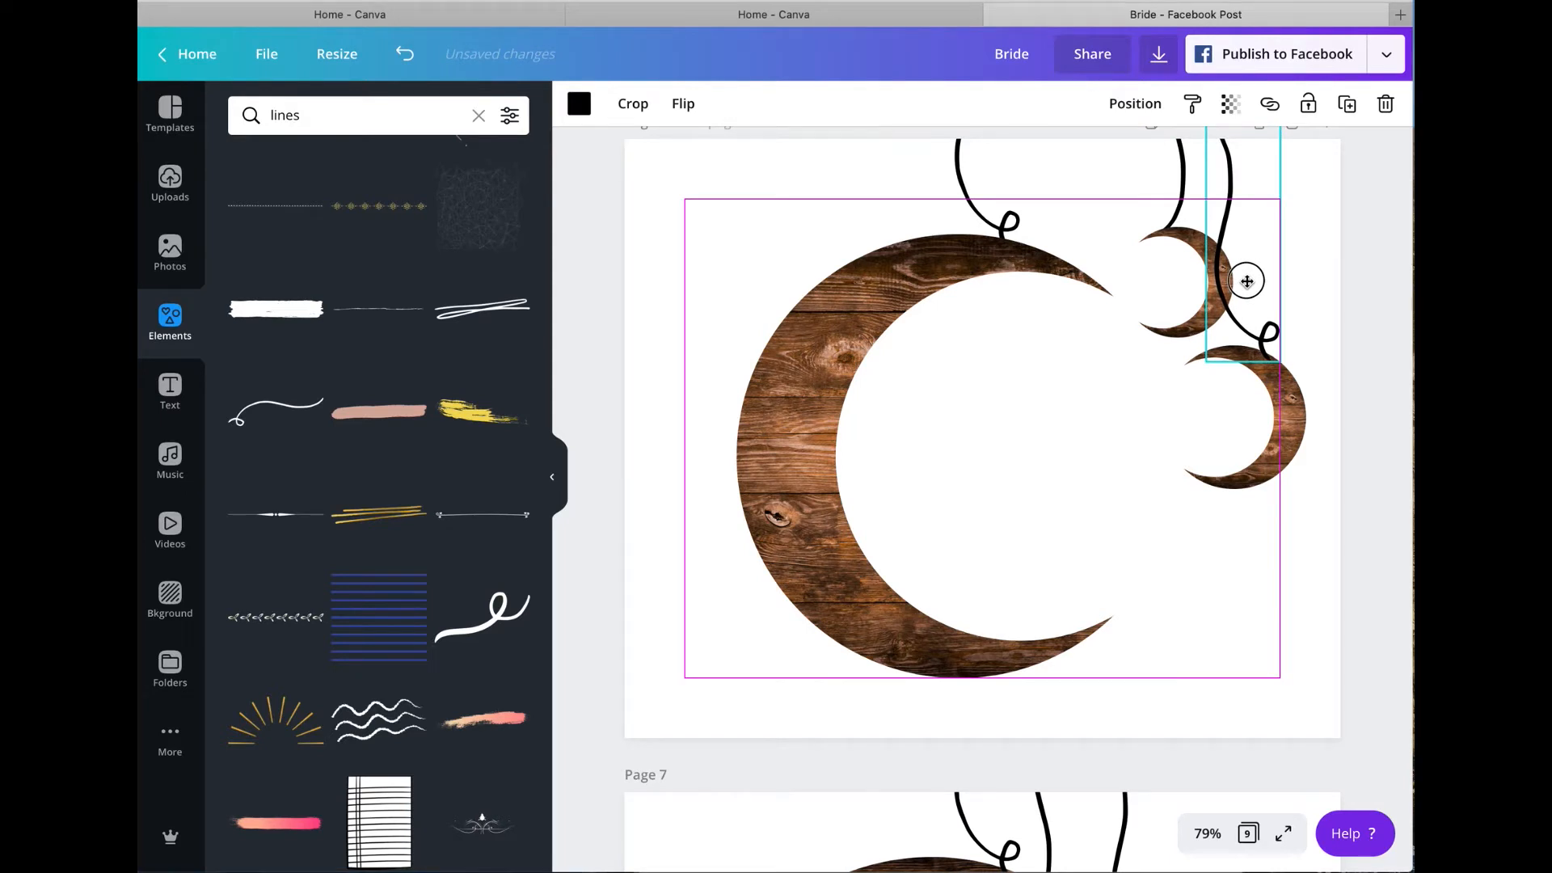
pyautogui.click(1319, 158)
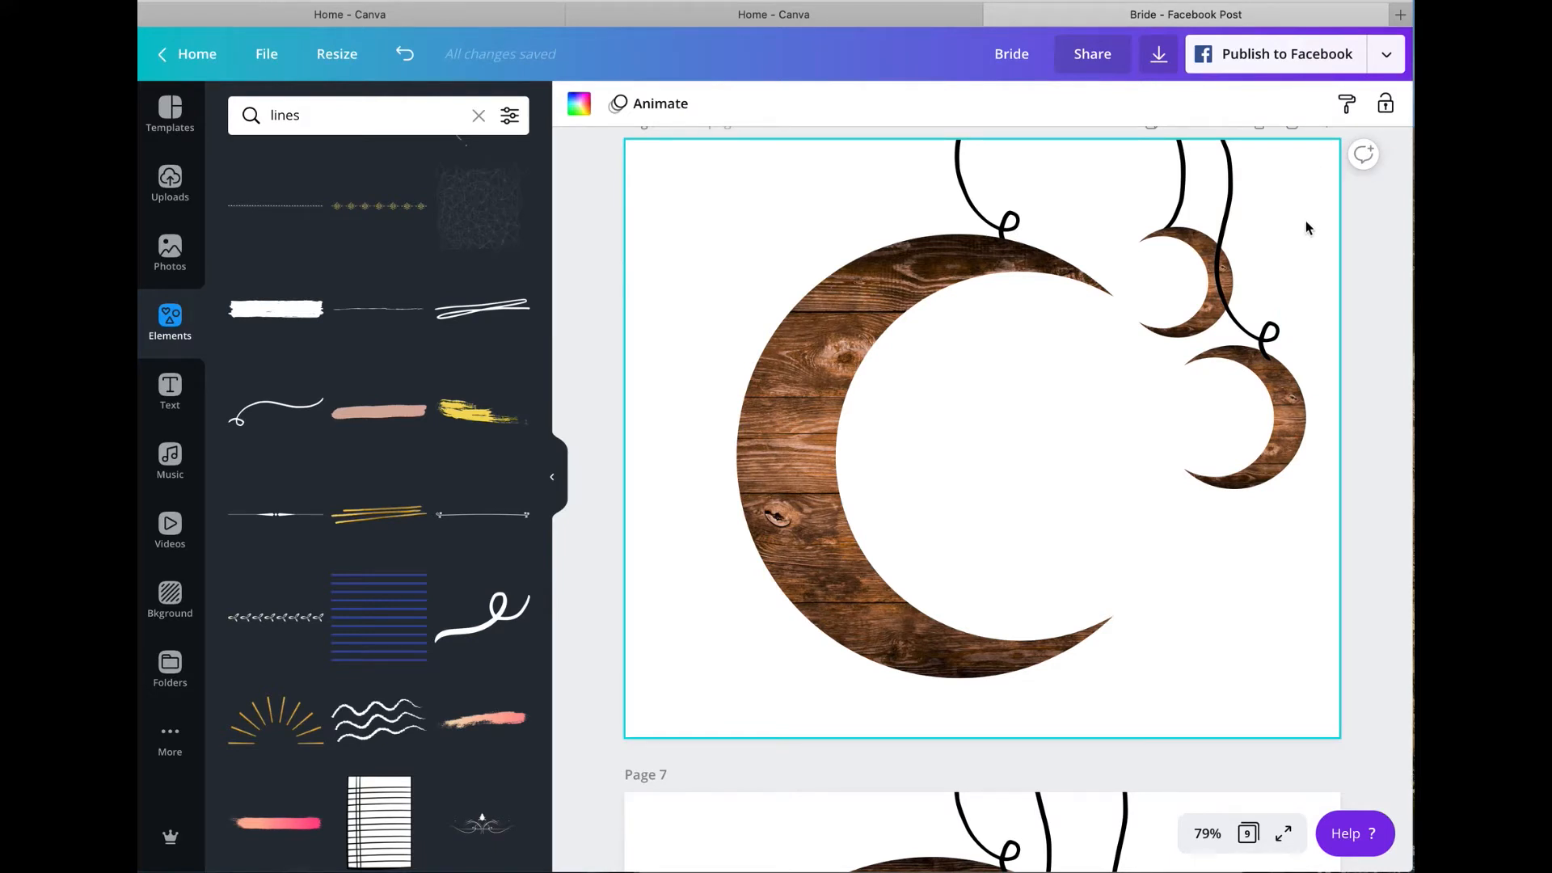
# Step: Delete page 7 containing the old three-crescent version and duplicate page 6
pyautogui.scroll(-5, 1305, 228)
pyautogui.click(1292, 524)
pyautogui.scroll(-5, 1243, 571)
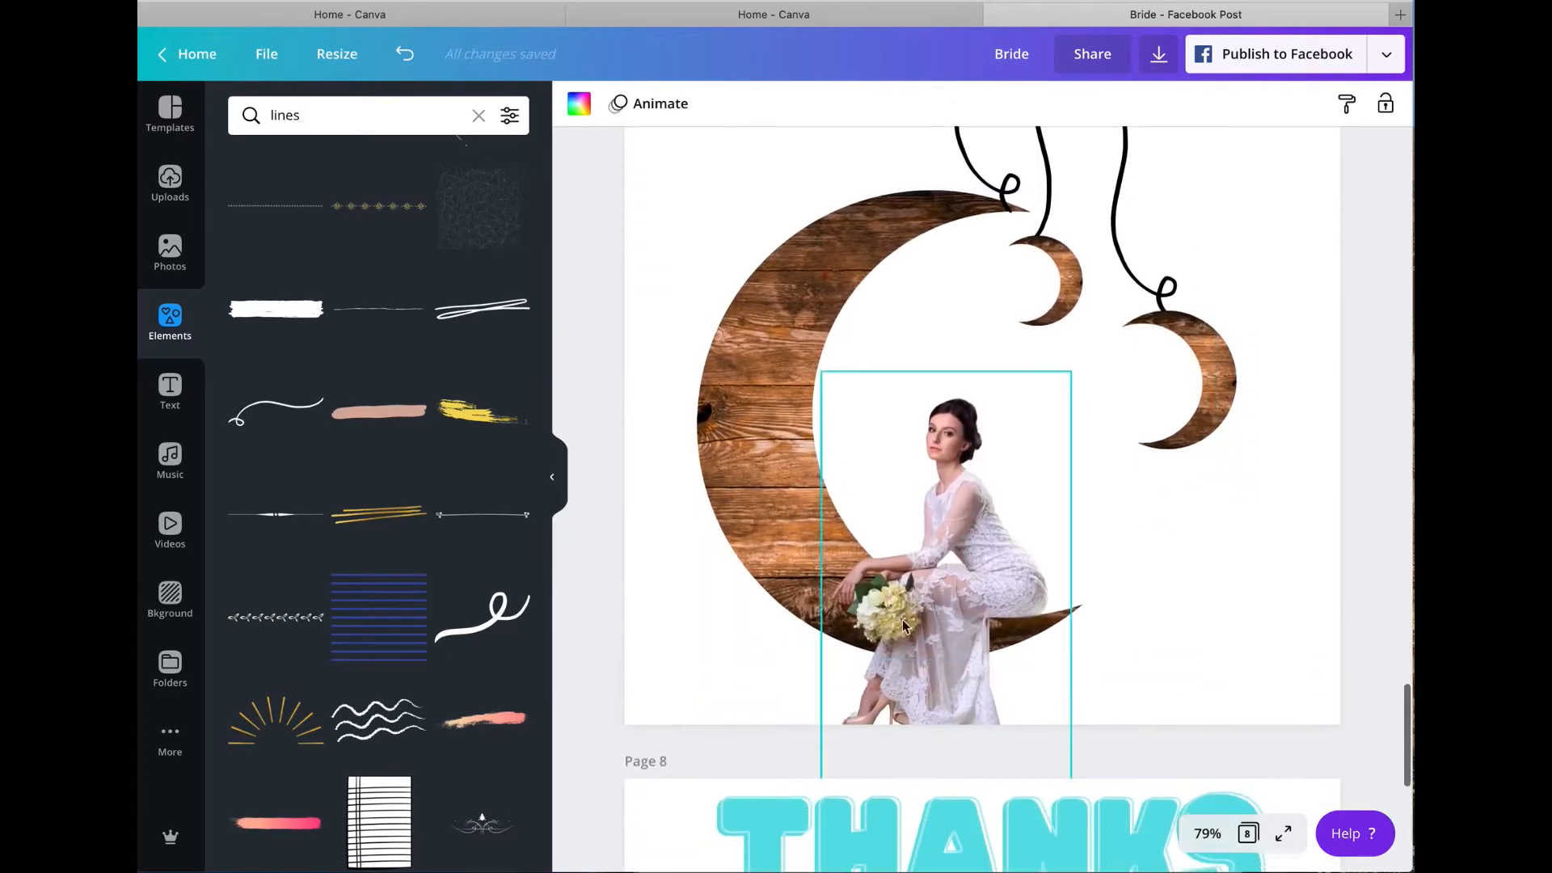
pyautogui.scroll(15, 1174, 366)
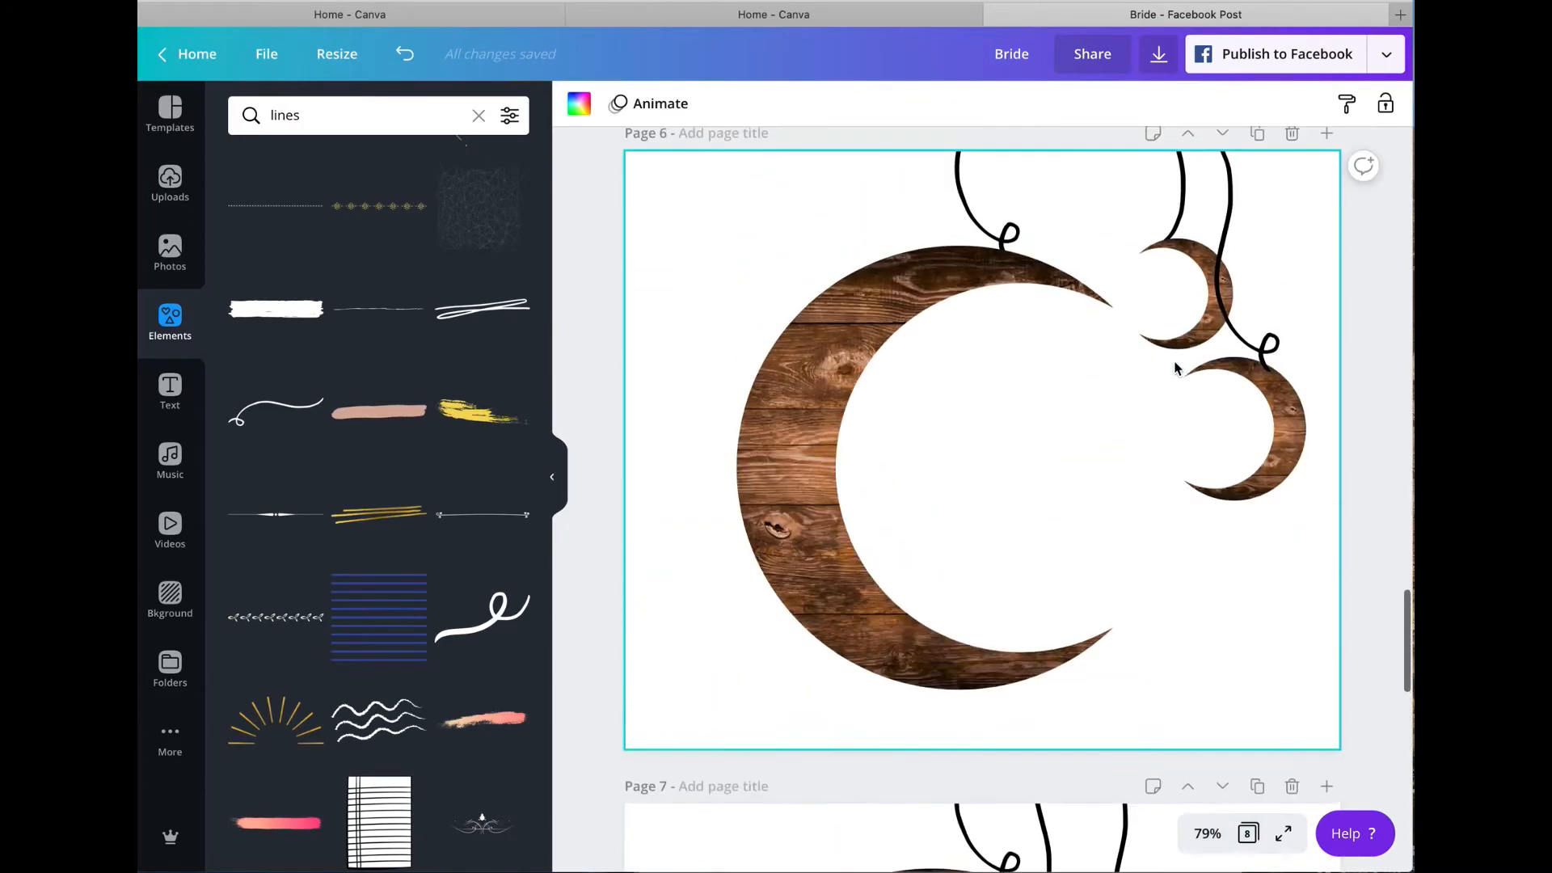
pyautogui.click(1258, 394)
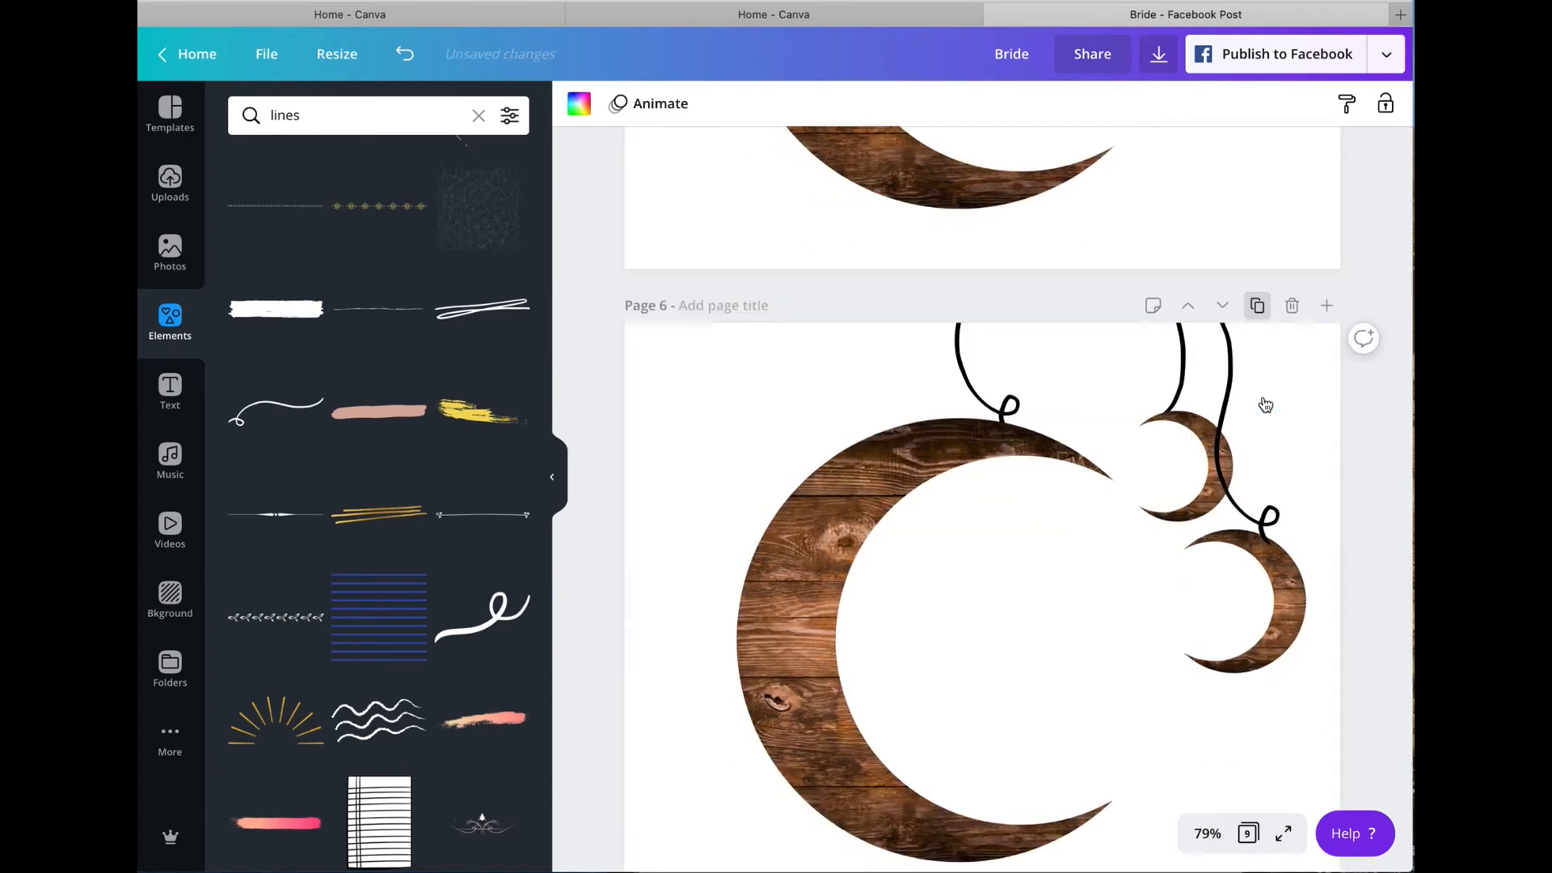
# Step: Clear the photo library's "Recently used" filter and view the details of the recently used photo of a bride with a bouquet
pyautogui.scroll(-10, 1230, 441)
pyautogui.scroll(-1, 1228, 441)
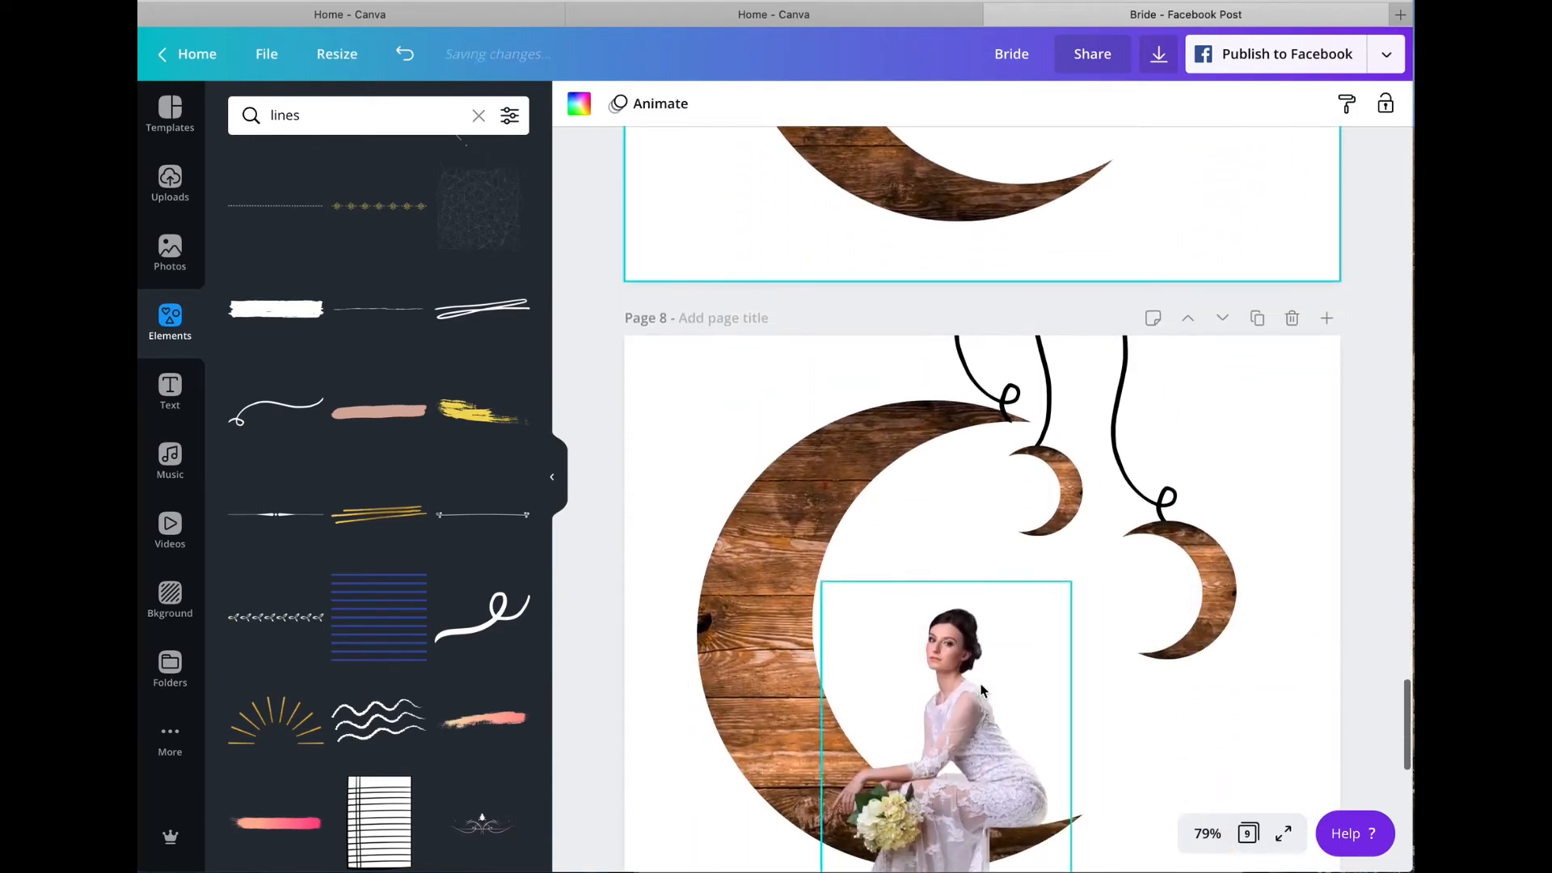
pyautogui.scroll(3, 675, 144)
pyautogui.scroll(14, 683, 150)
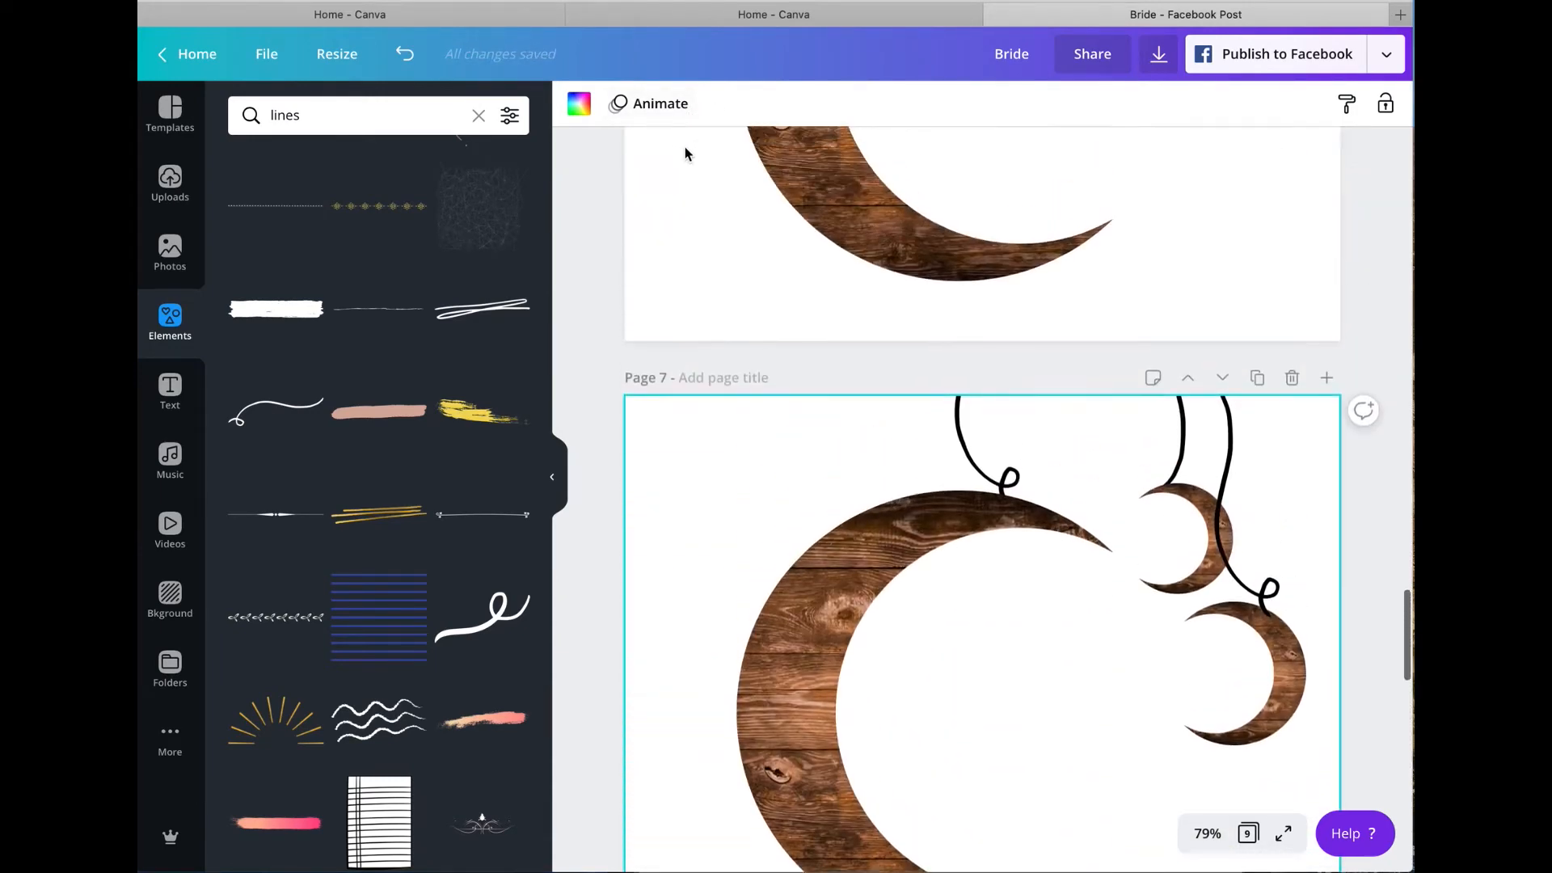
pyautogui.scroll(1, 250, 218)
pyautogui.click(174, 250)
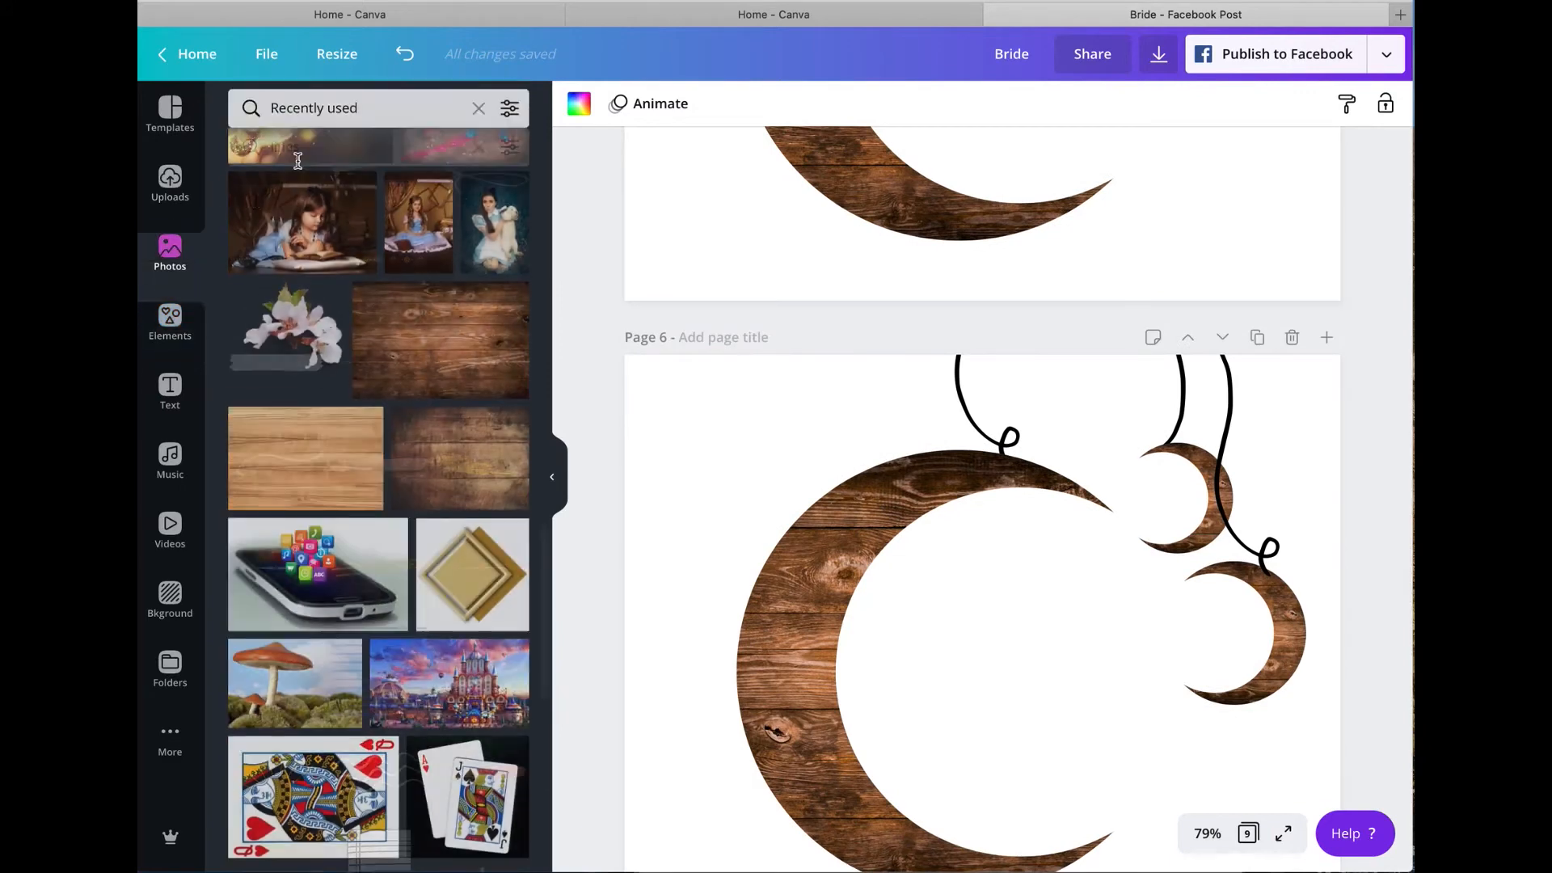
pyautogui.click(480, 117)
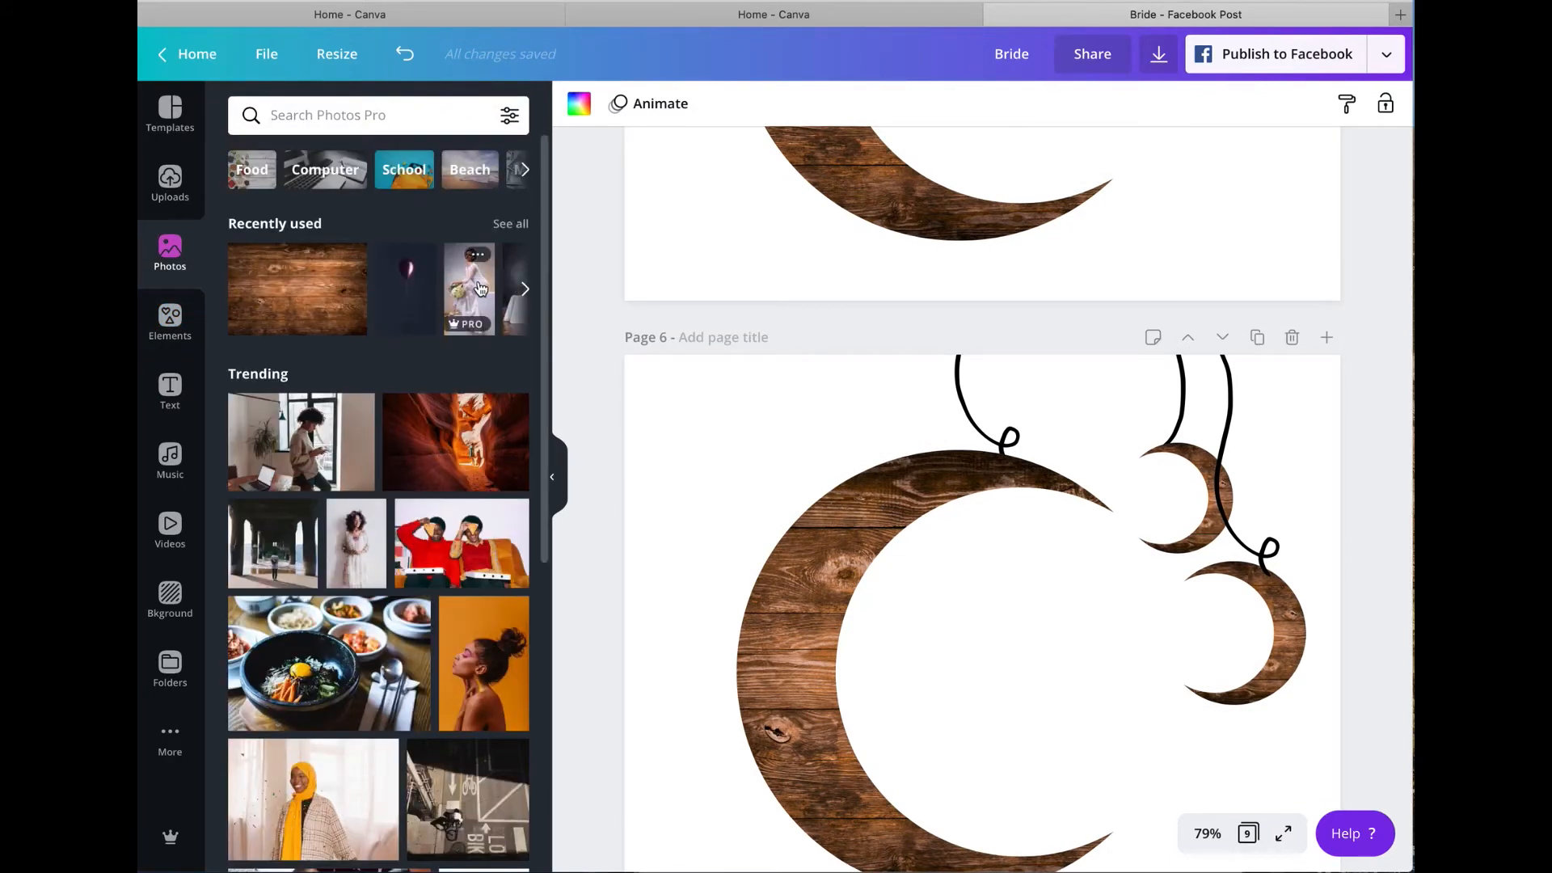
pyautogui.click(477, 257)
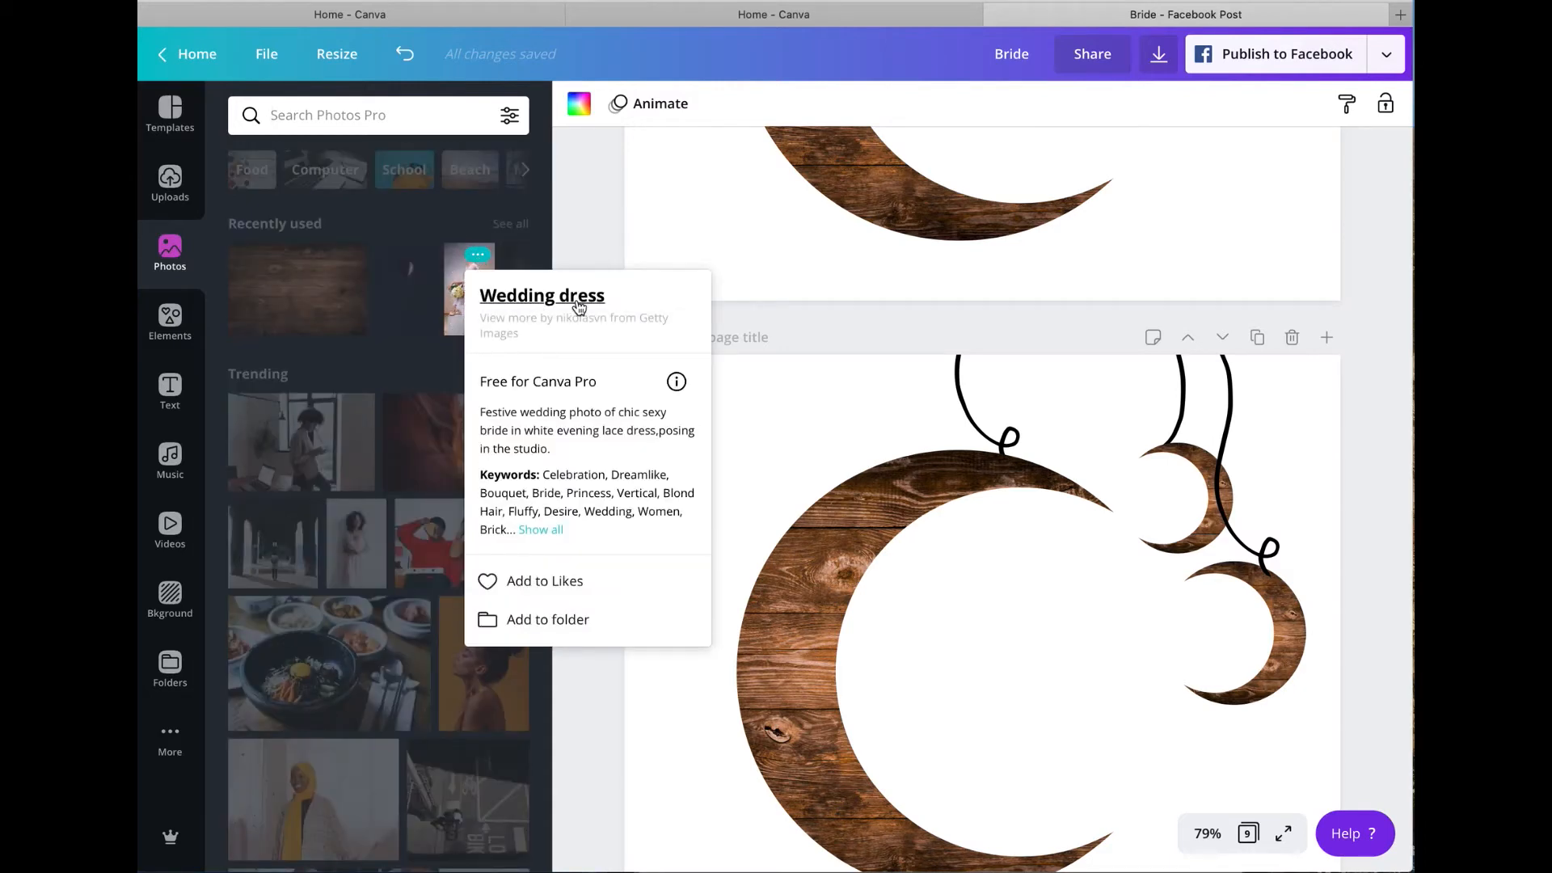
# Step: Close the photo details and search the photo library for "wedding dress"
pyautogui.click(372, 113)
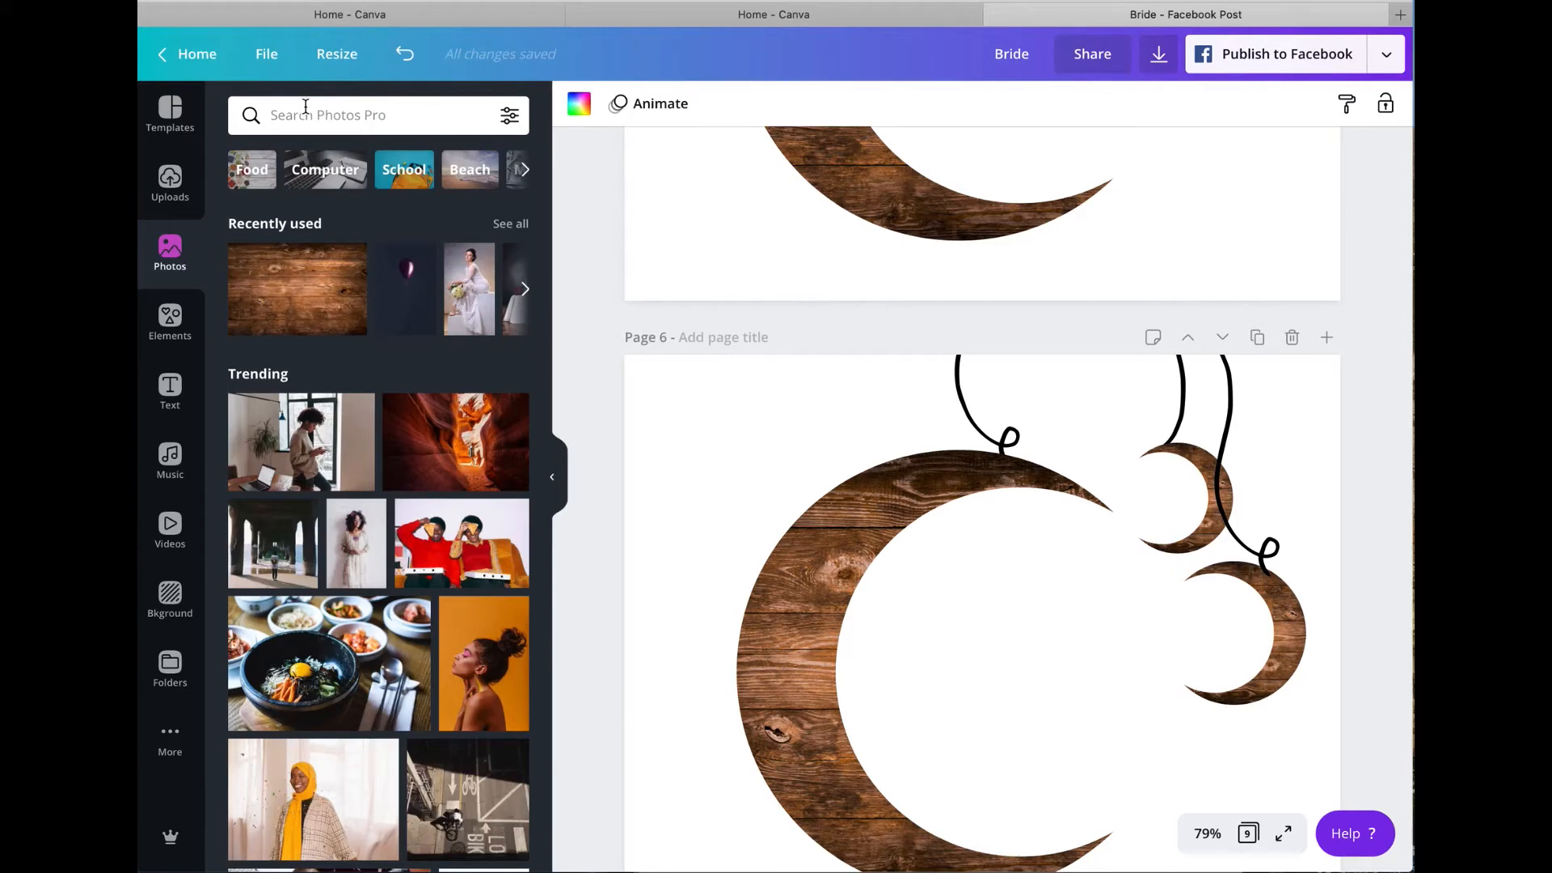
pyautogui.write('wedding dress')
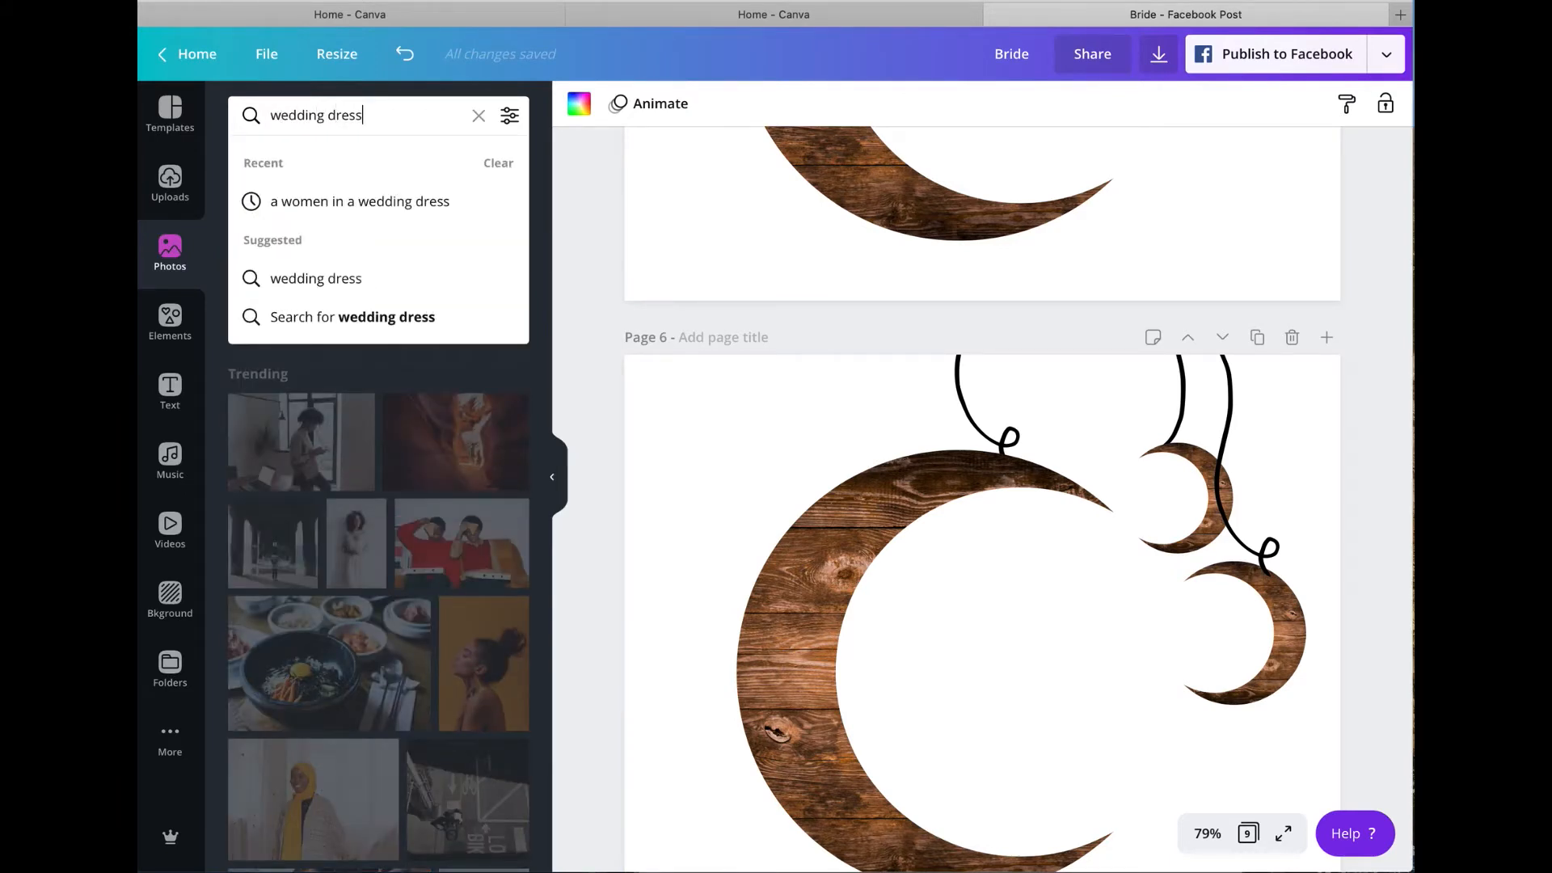
pyautogui.press('Return')
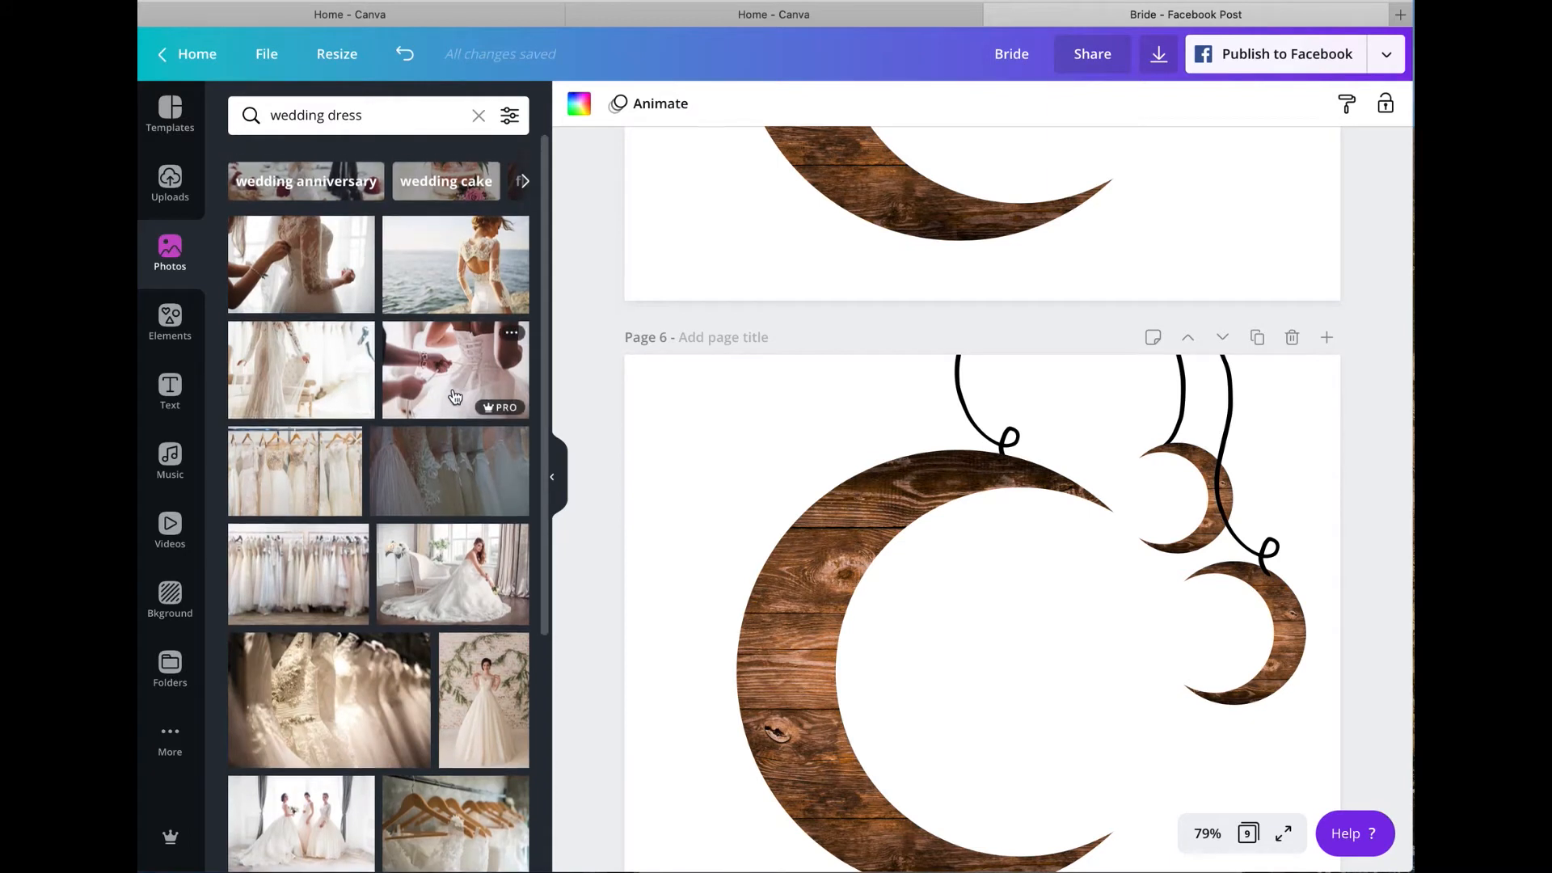
# Step: Look through the wedding dress photo results for a bride picture that suits the moon composition
pyautogui.scroll(-3, 457, 395)
pyautogui.scroll(-10, 452, 396)
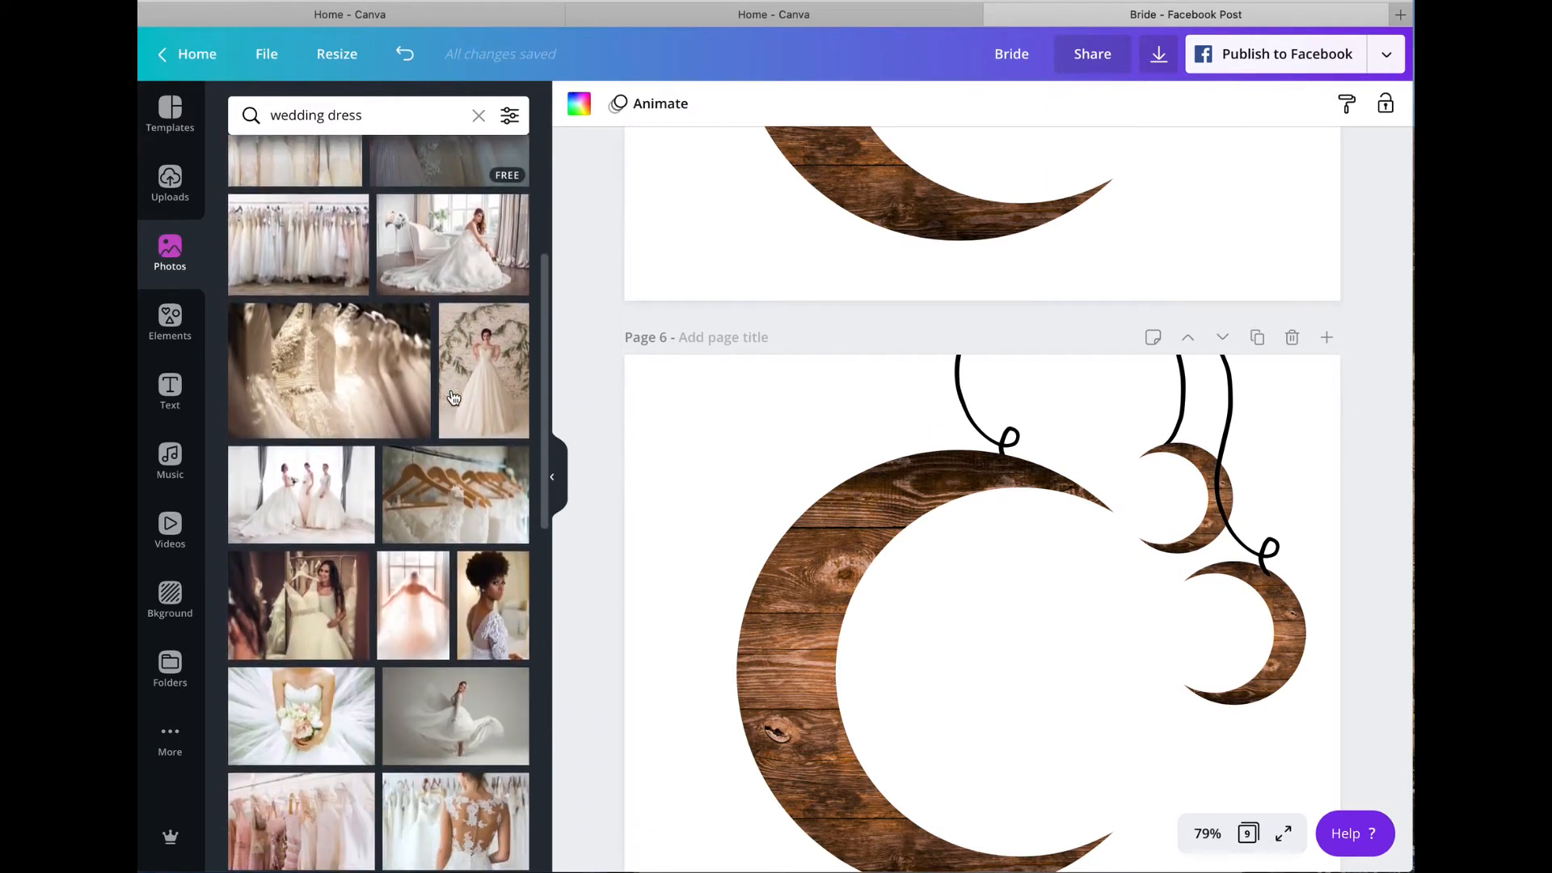
pyautogui.scroll(-10, 451, 394)
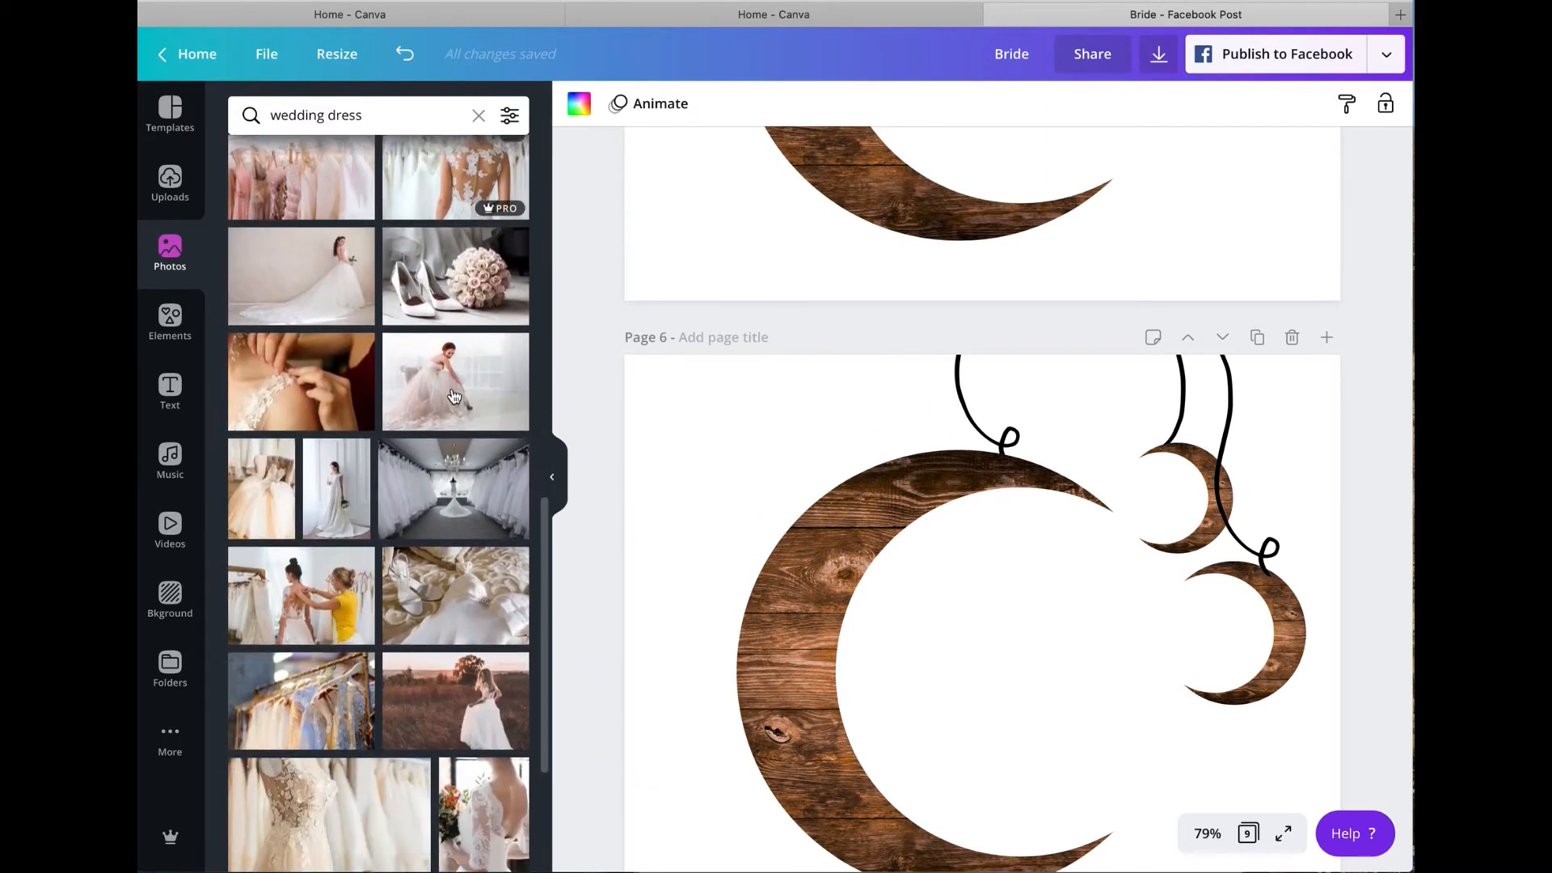
pyautogui.scroll(-10, 454, 395)
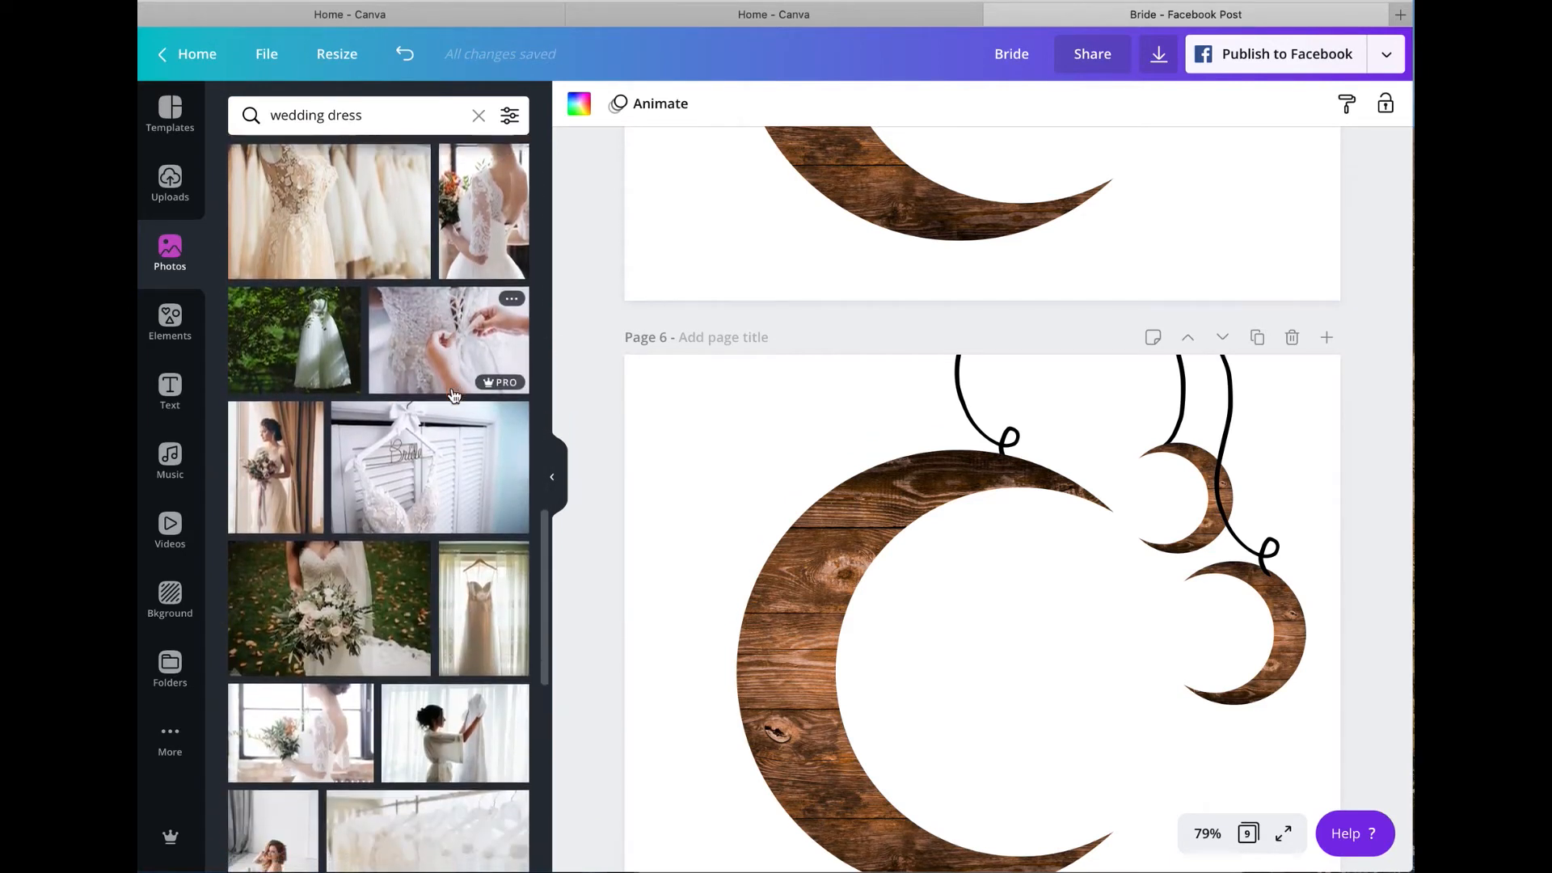
pyautogui.scroll(-10, 453, 395)
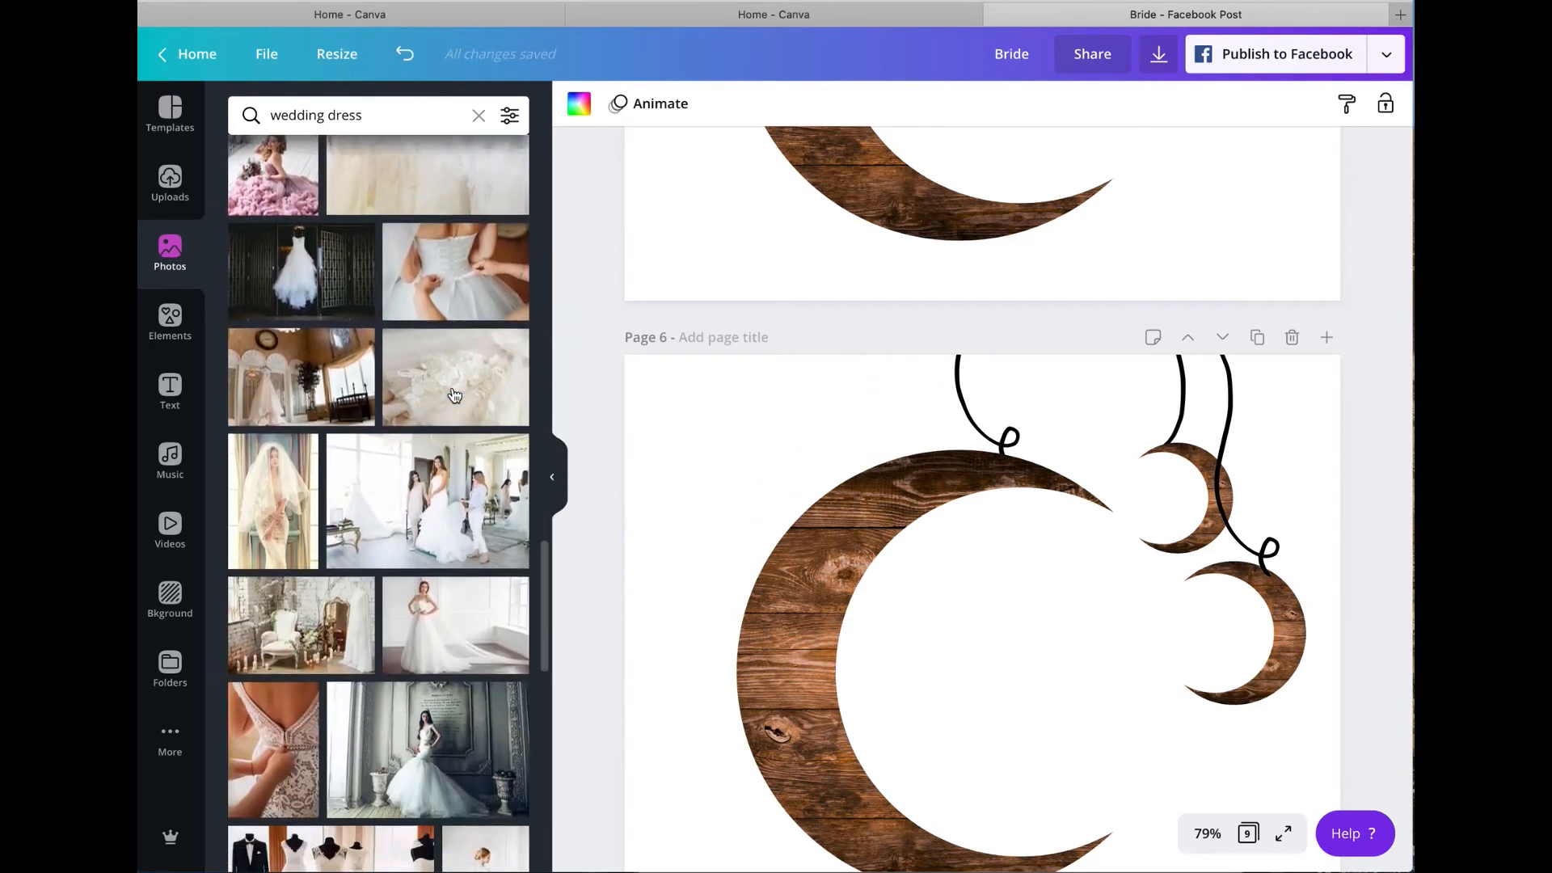
pyautogui.scroll(-10, 454, 395)
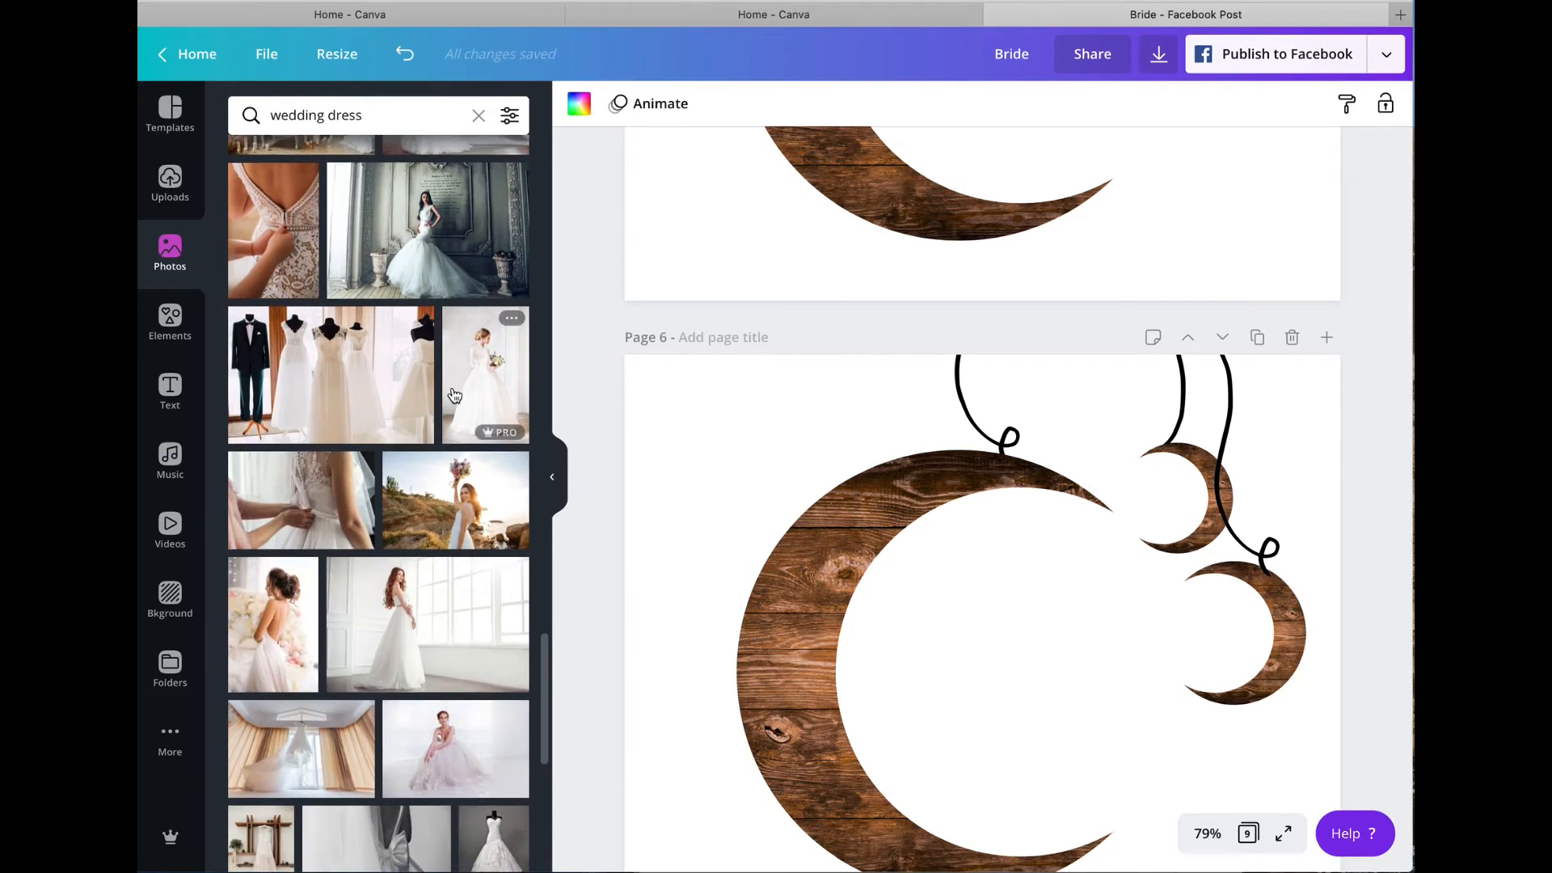
pyautogui.scroll(-10, 453, 395)
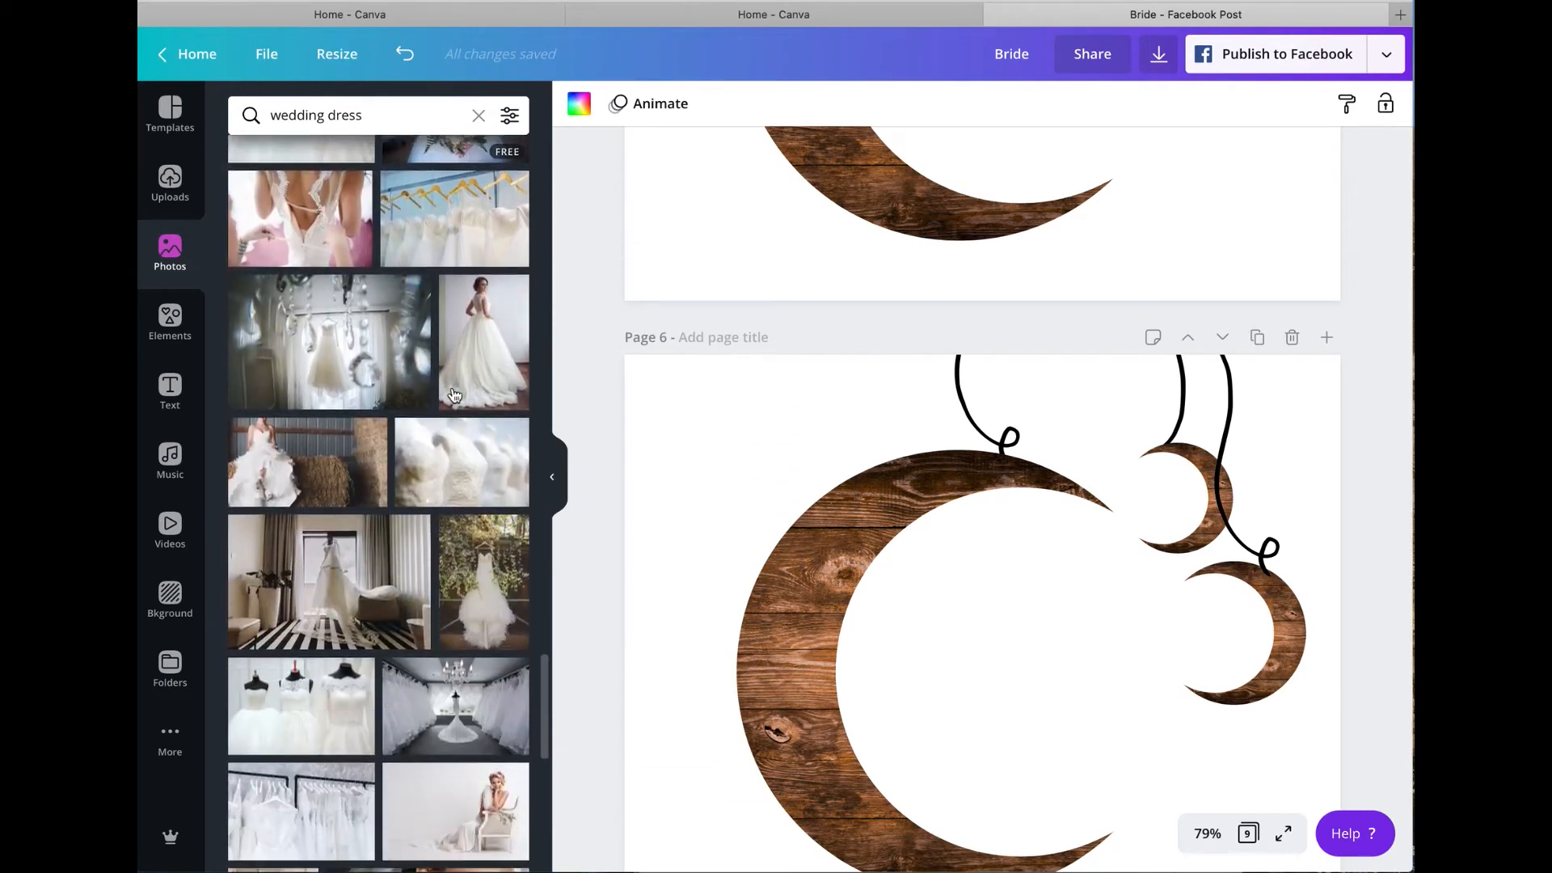
pyautogui.scroll(-10, 454, 395)
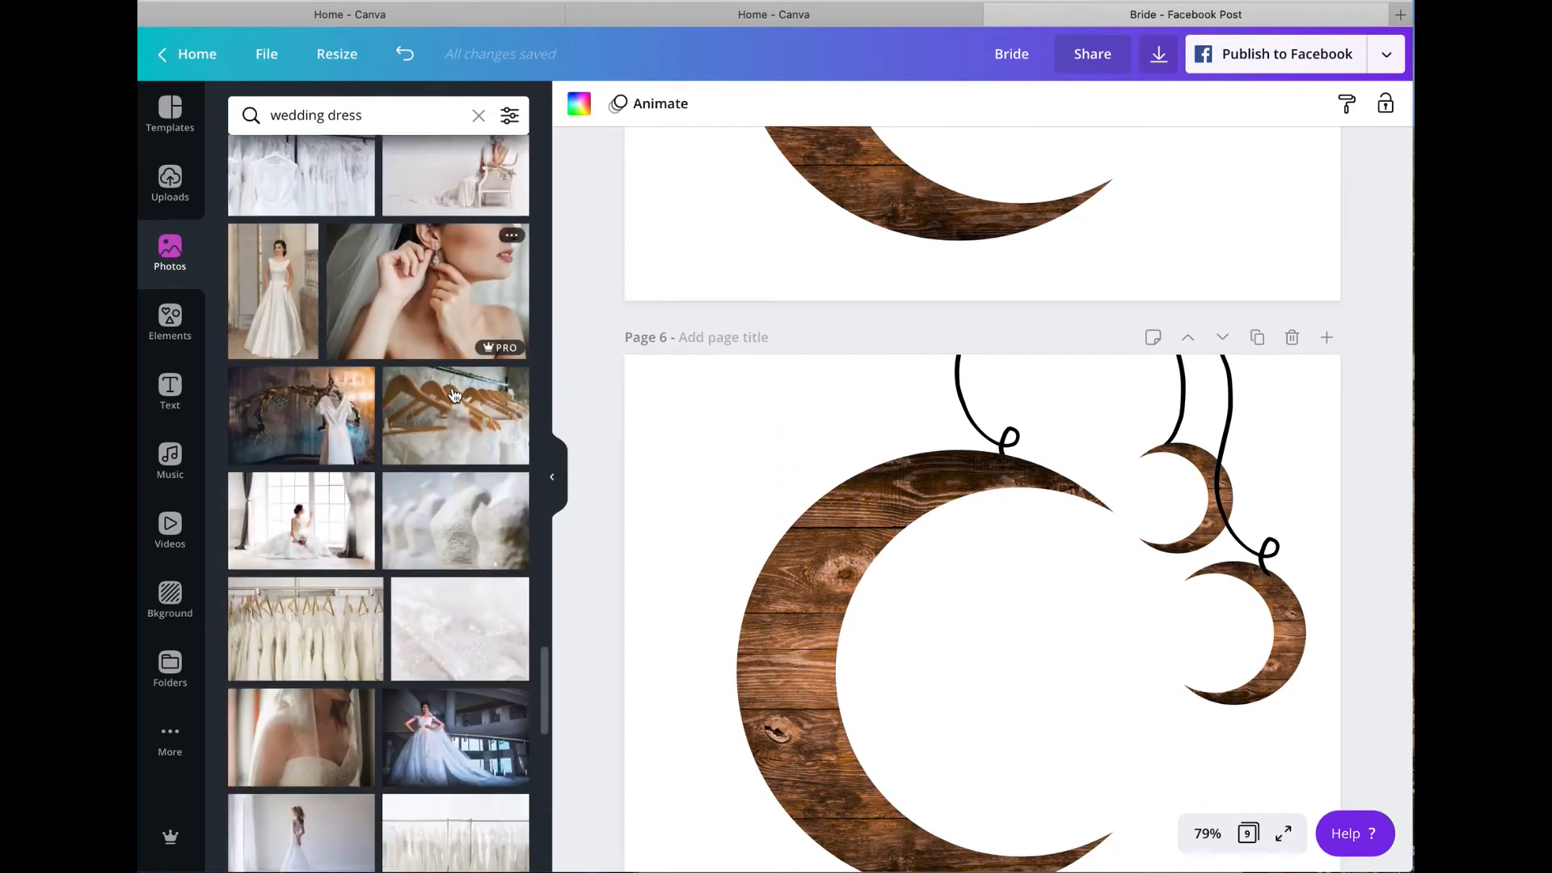
pyautogui.scroll(-4, 454, 396)
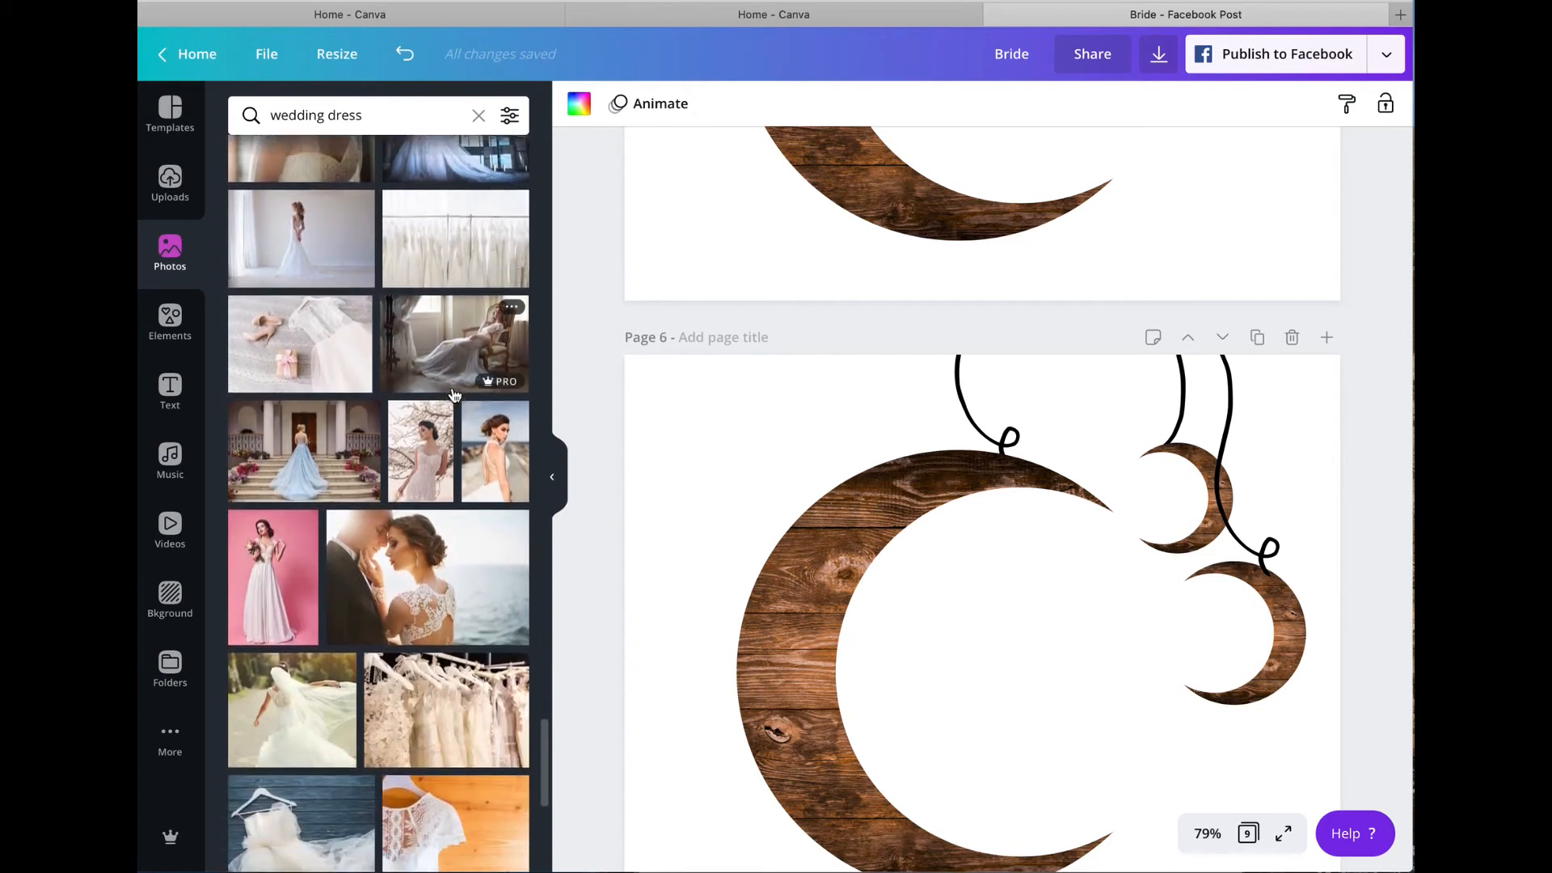
pyautogui.scroll(-9, 453, 395)
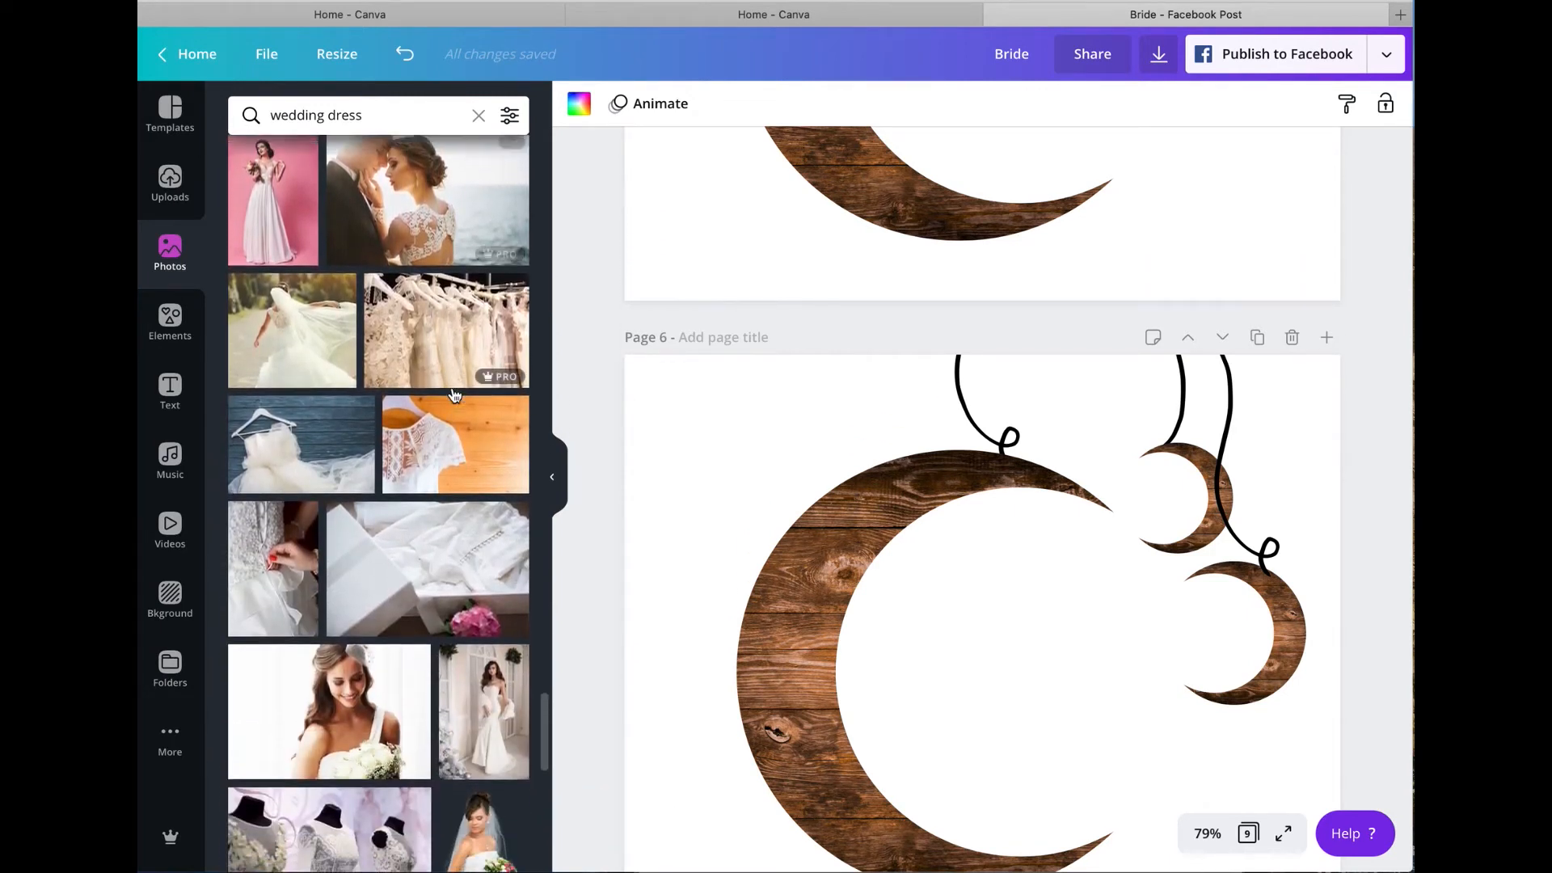
pyautogui.scroll(-10, 453, 395)
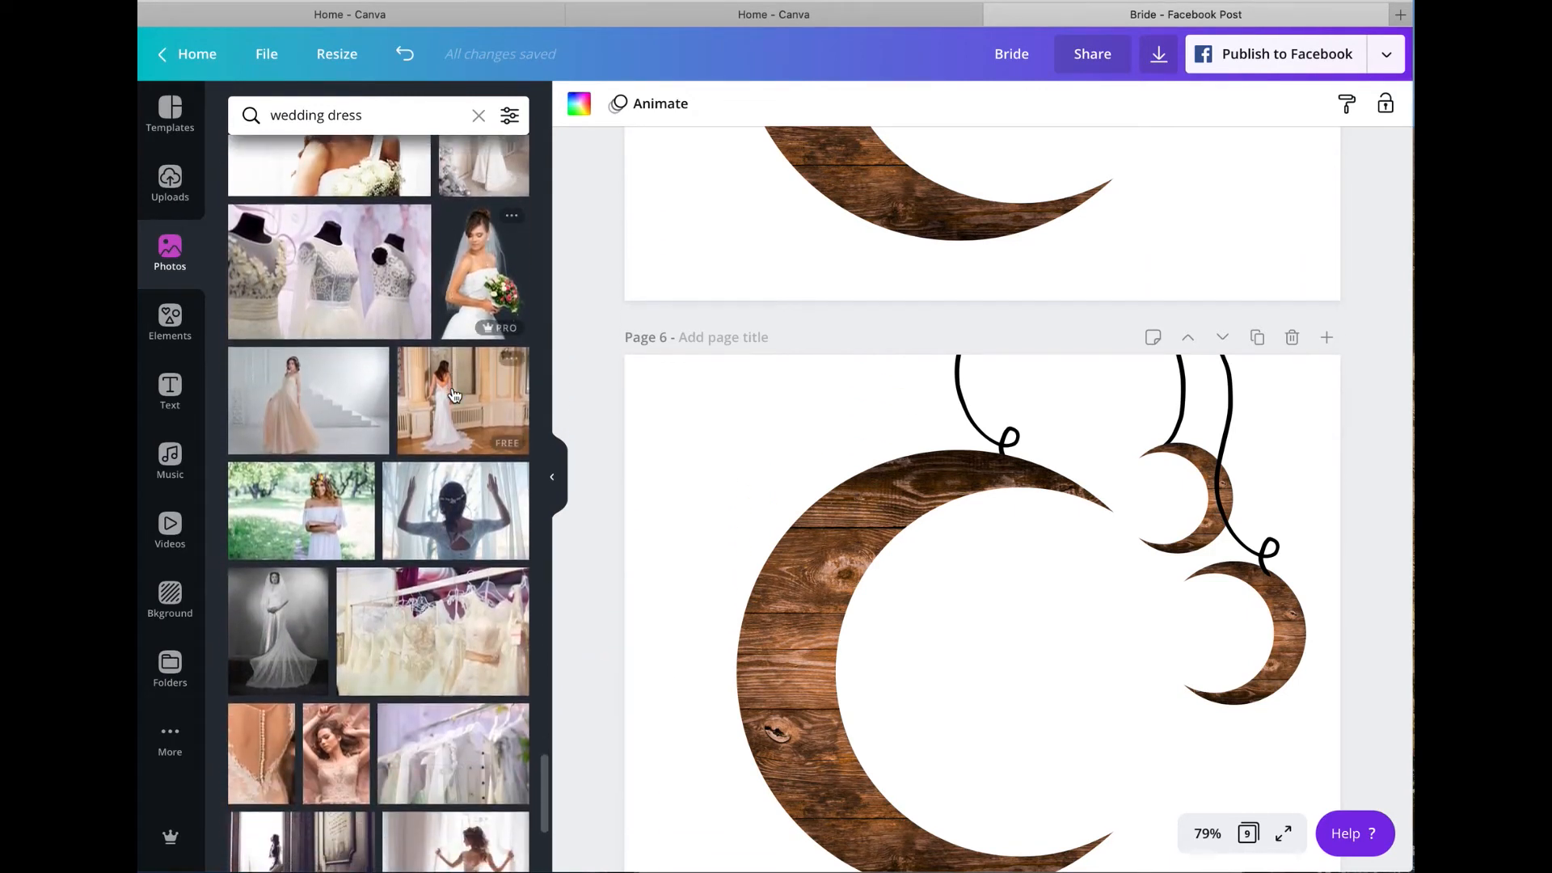
pyautogui.scroll(-10, 453, 394)
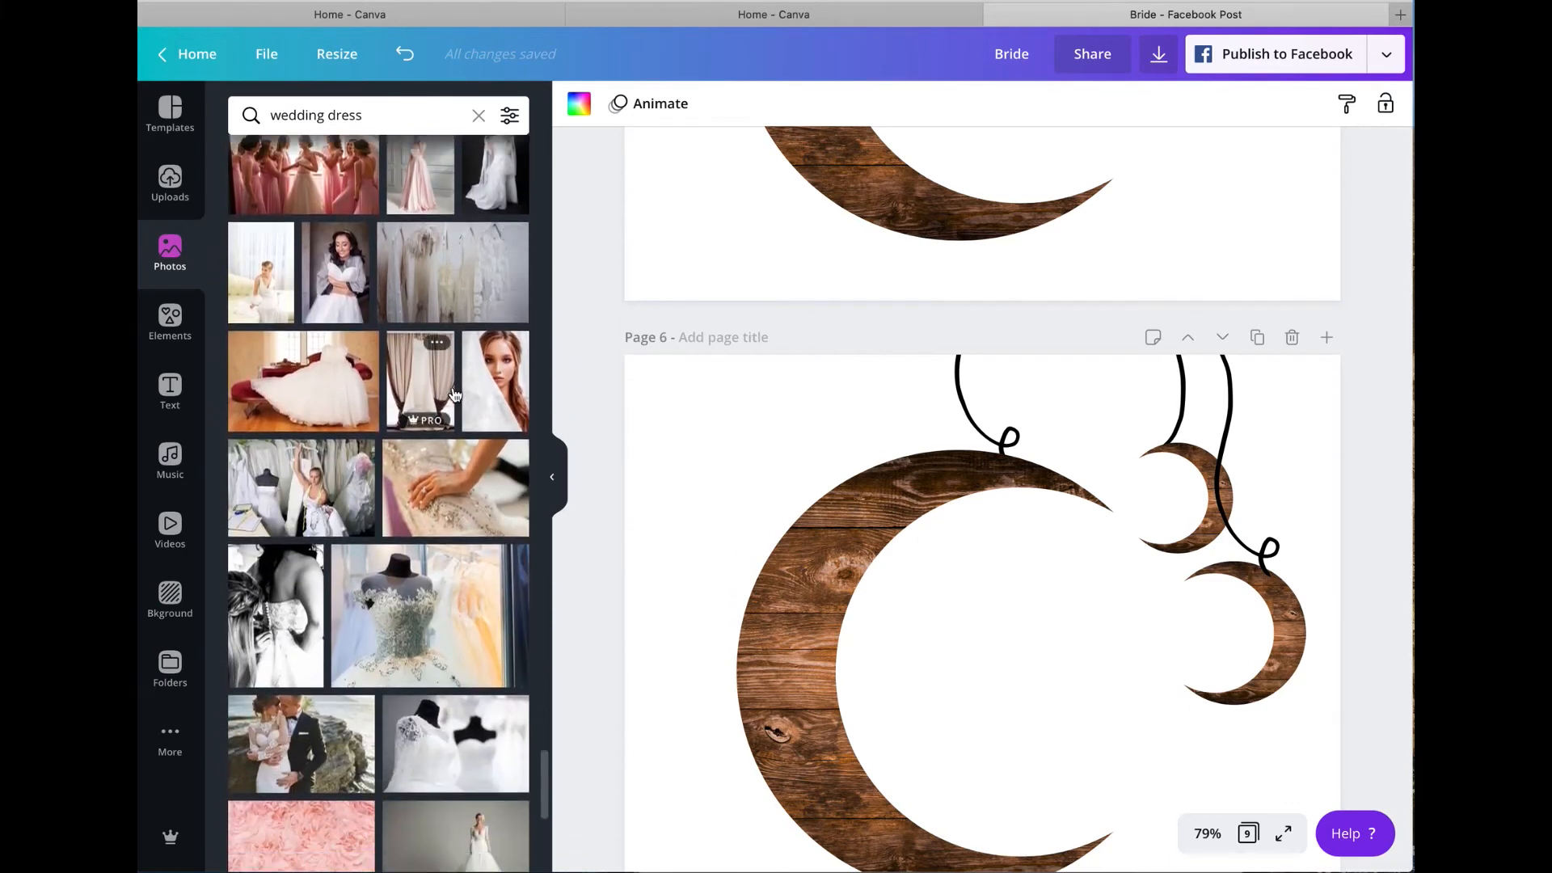
pyautogui.scroll(-9, 453, 394)
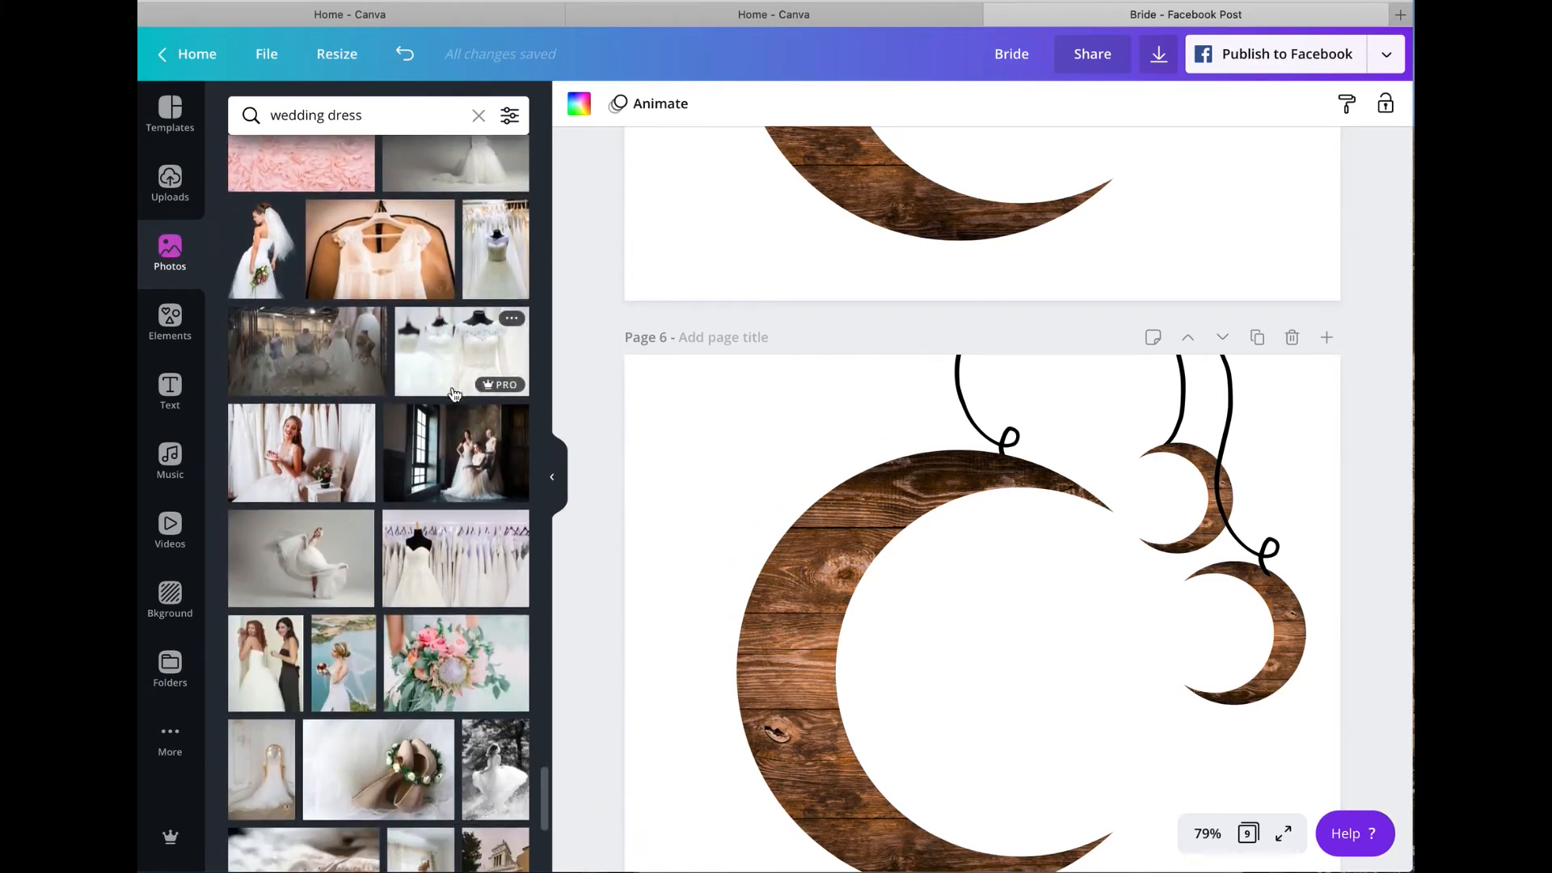
pyautogui.scroll(-8, 454, 395)
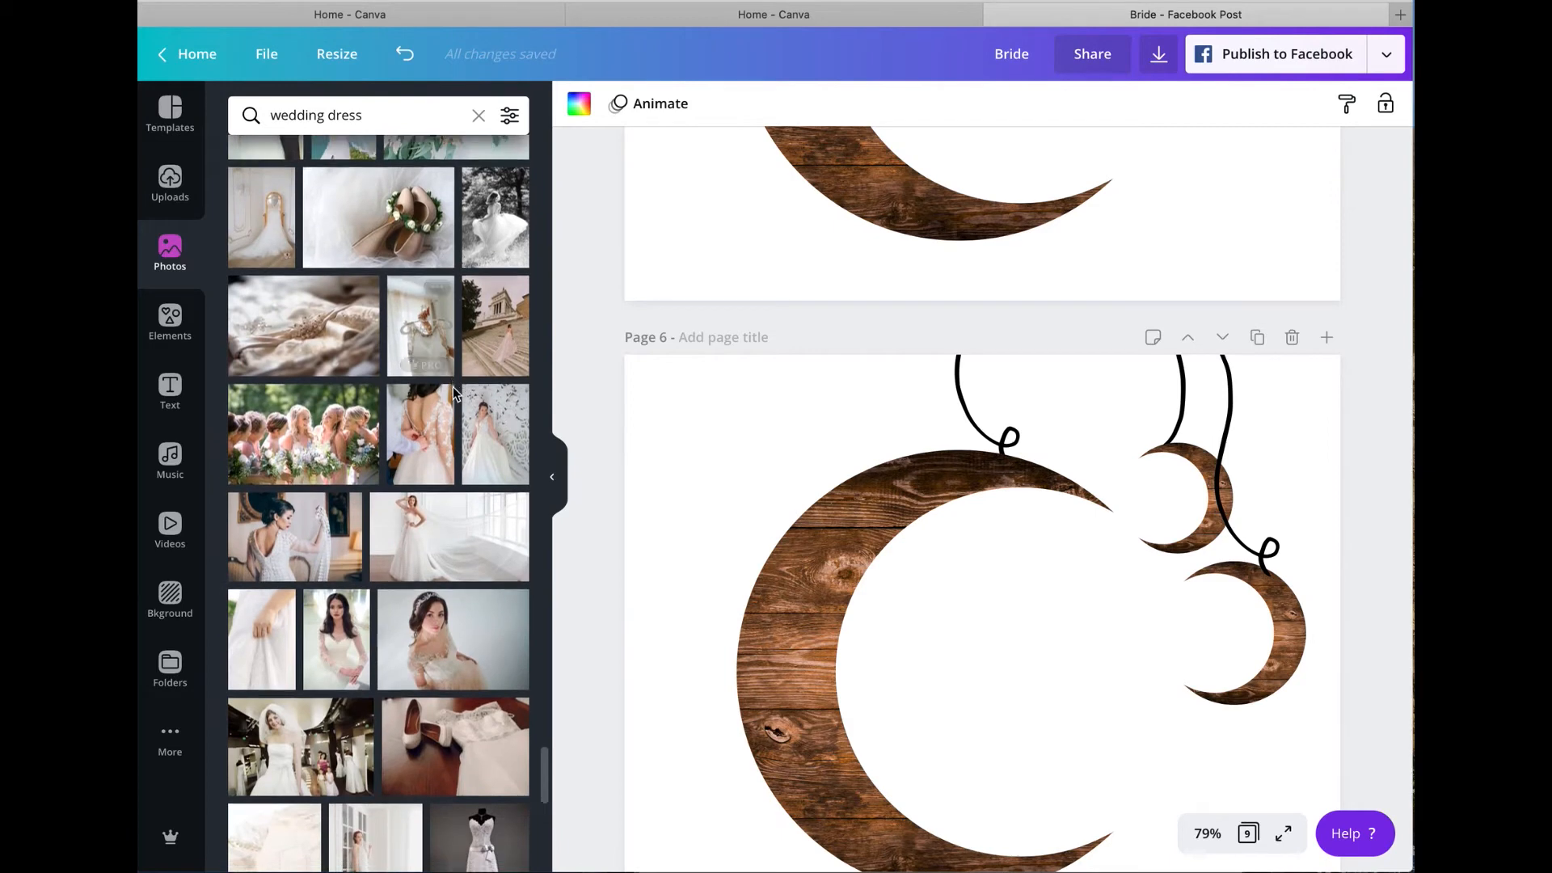
pyautogui.scroll(-8, 453, 394)
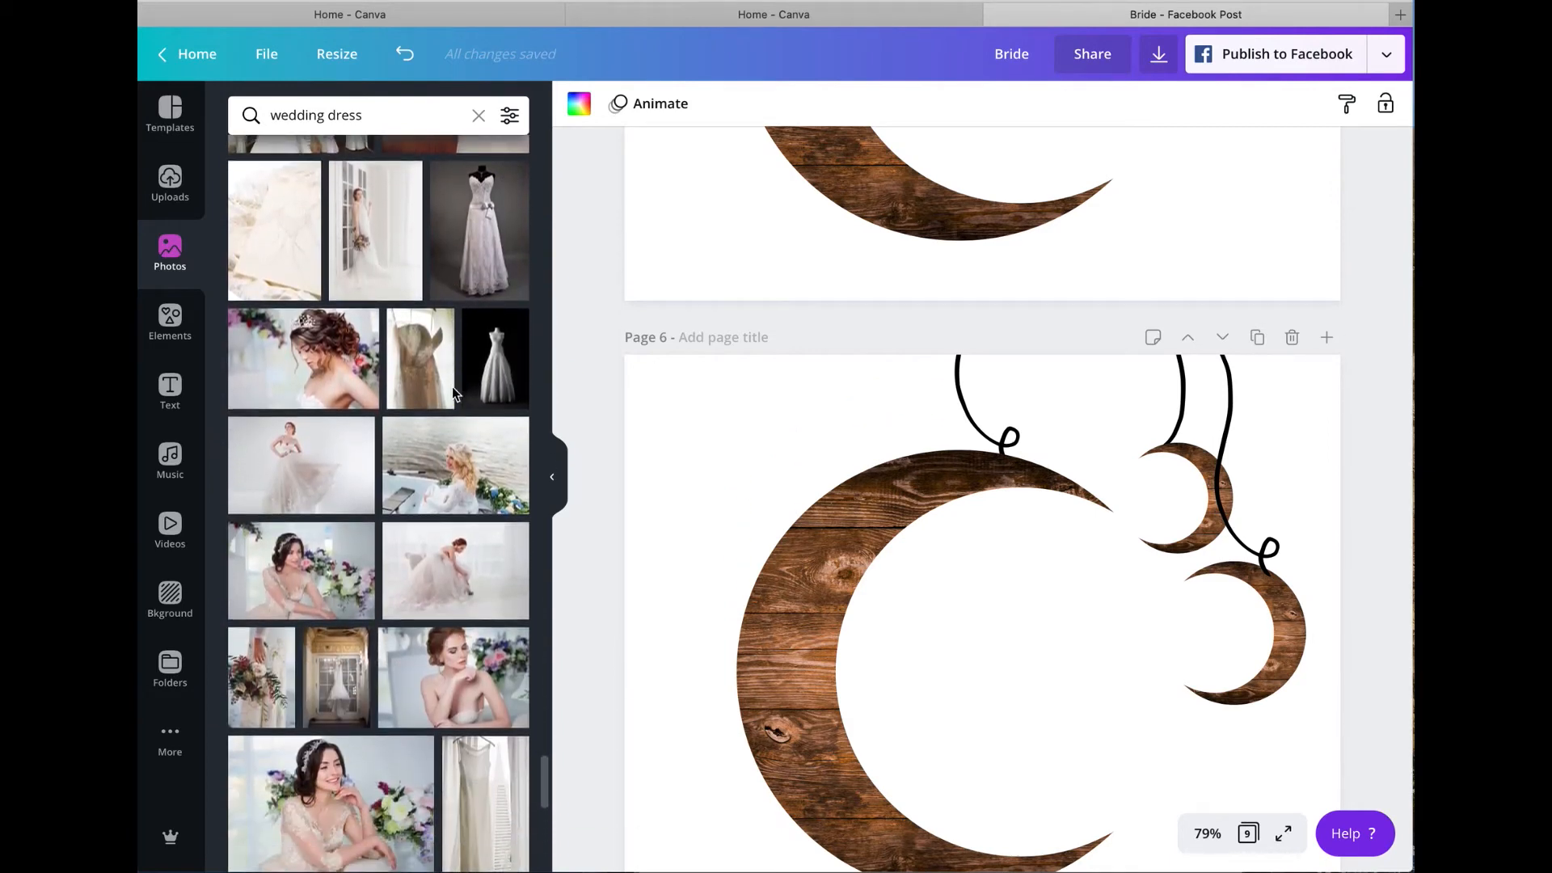
pyautogui.scroll(-8, 453, 394)
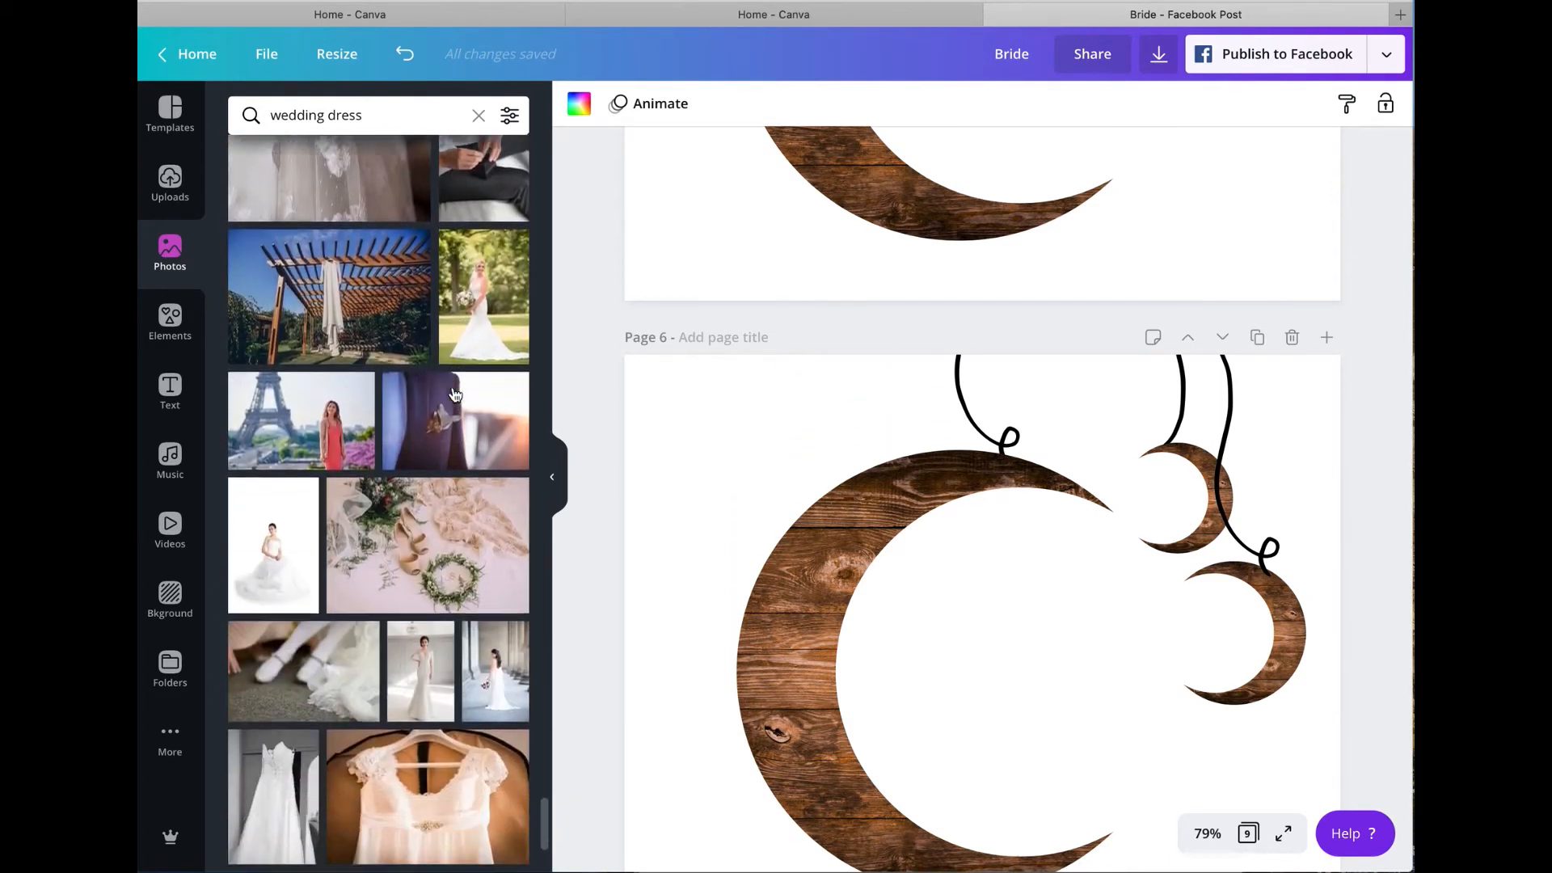
pyautogui.scroll(-8, 453, 395)
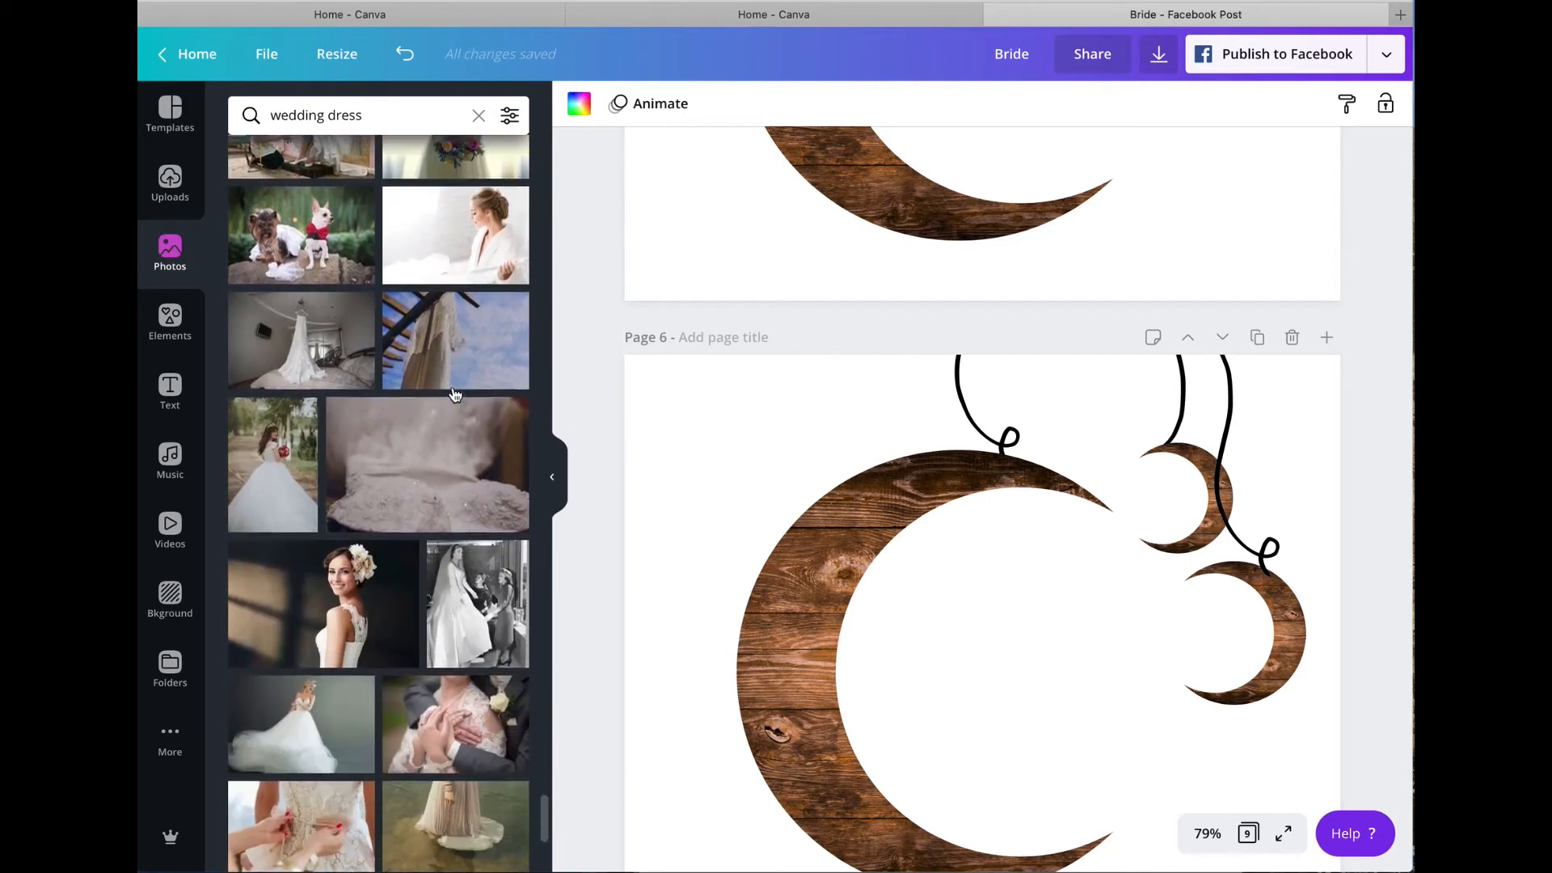
pyautogui.scroll(-8, 454, 395)
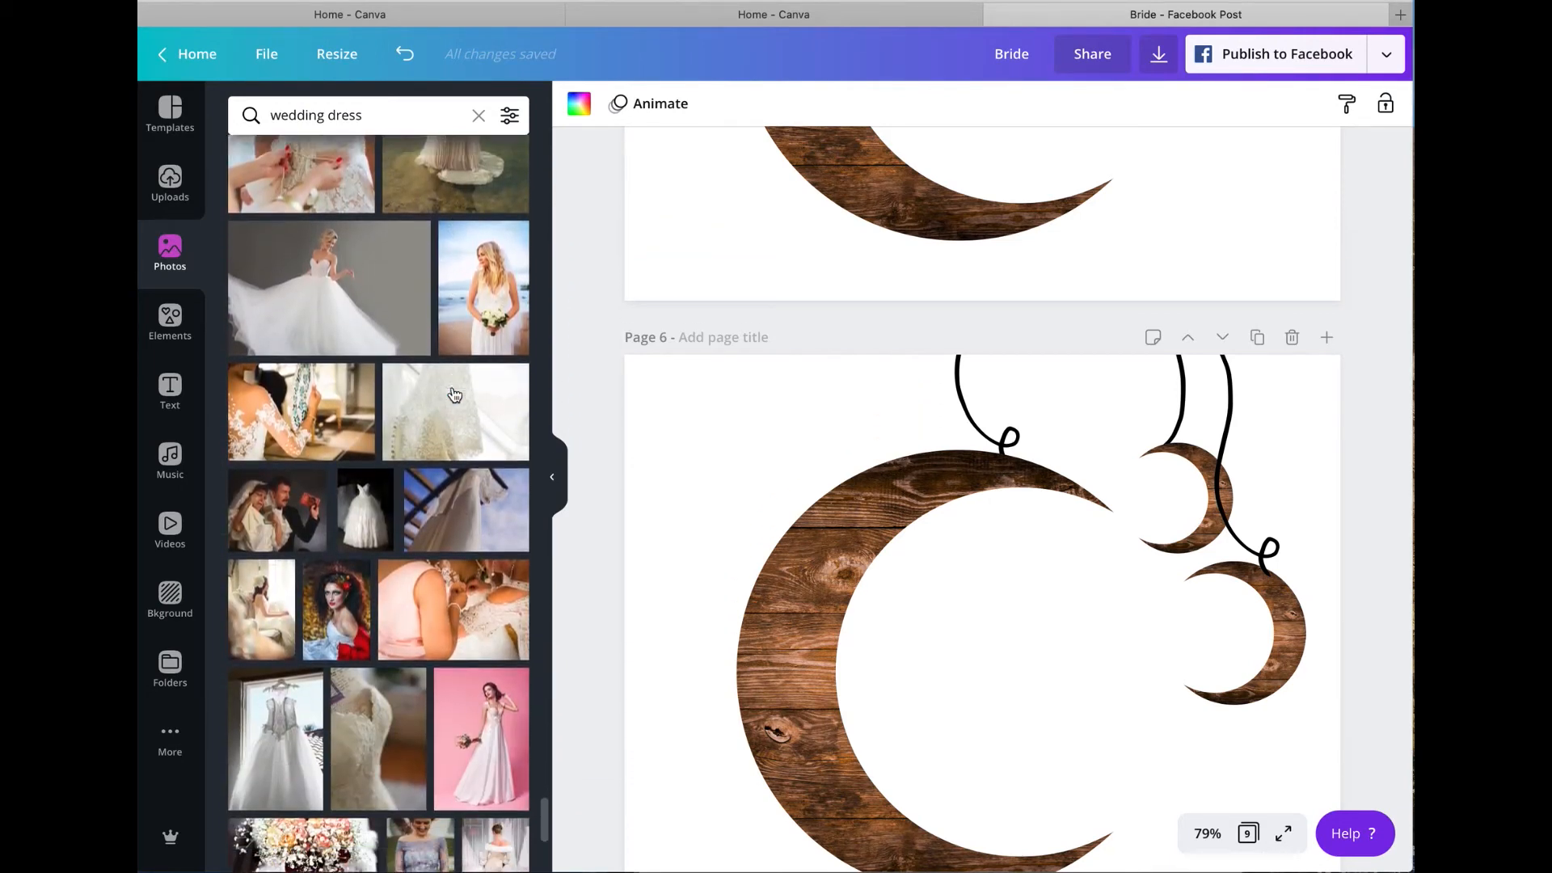
pyautogui.scroll(-8, 454, 394)
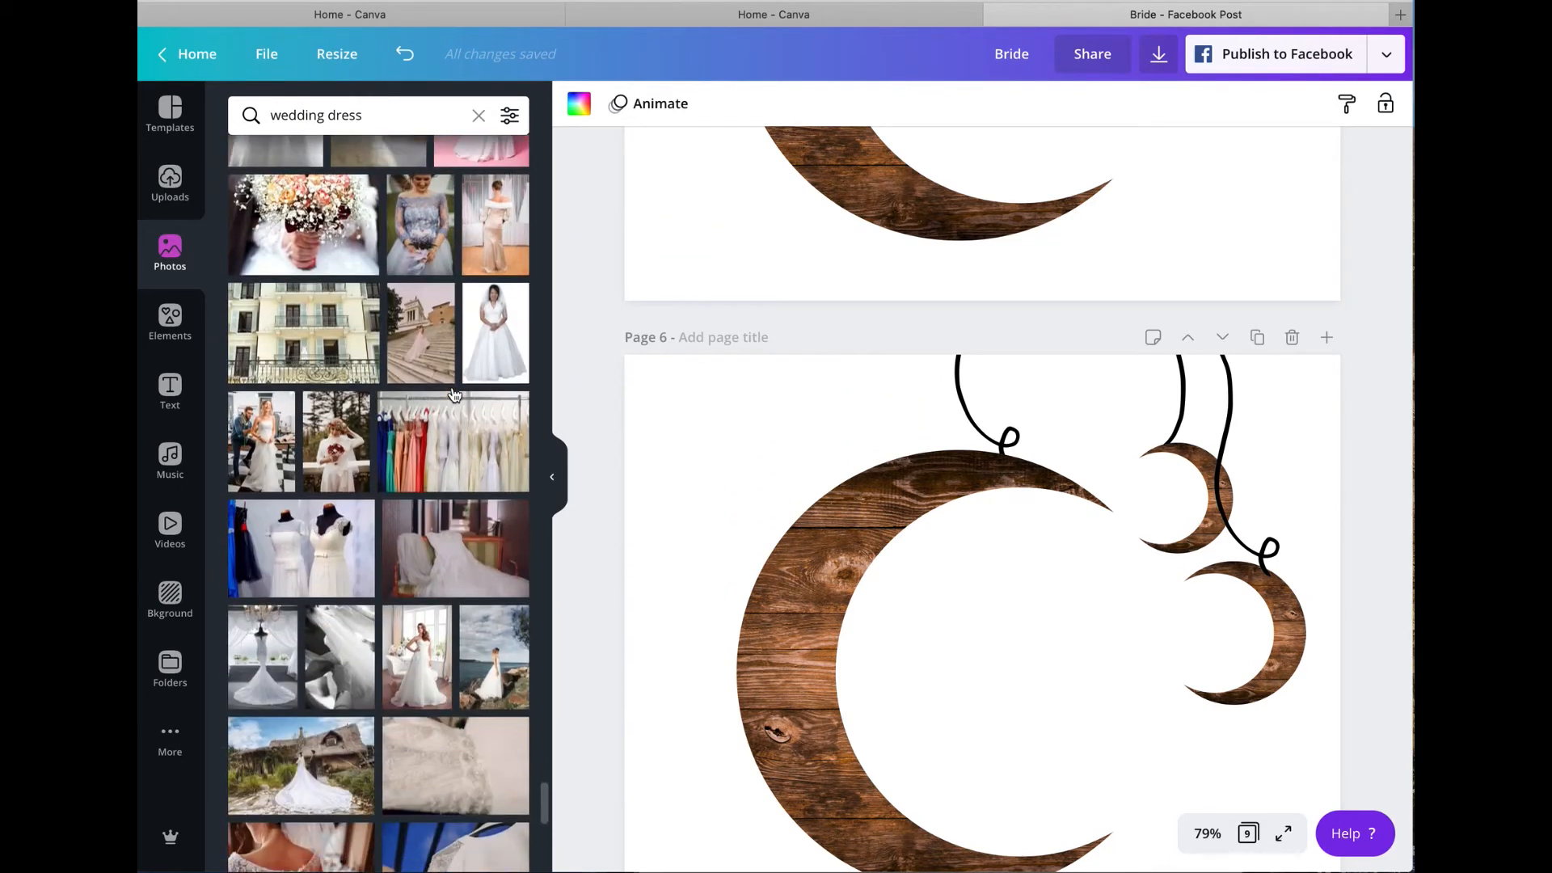
pyautogui.scroll(-8, 453, 394)
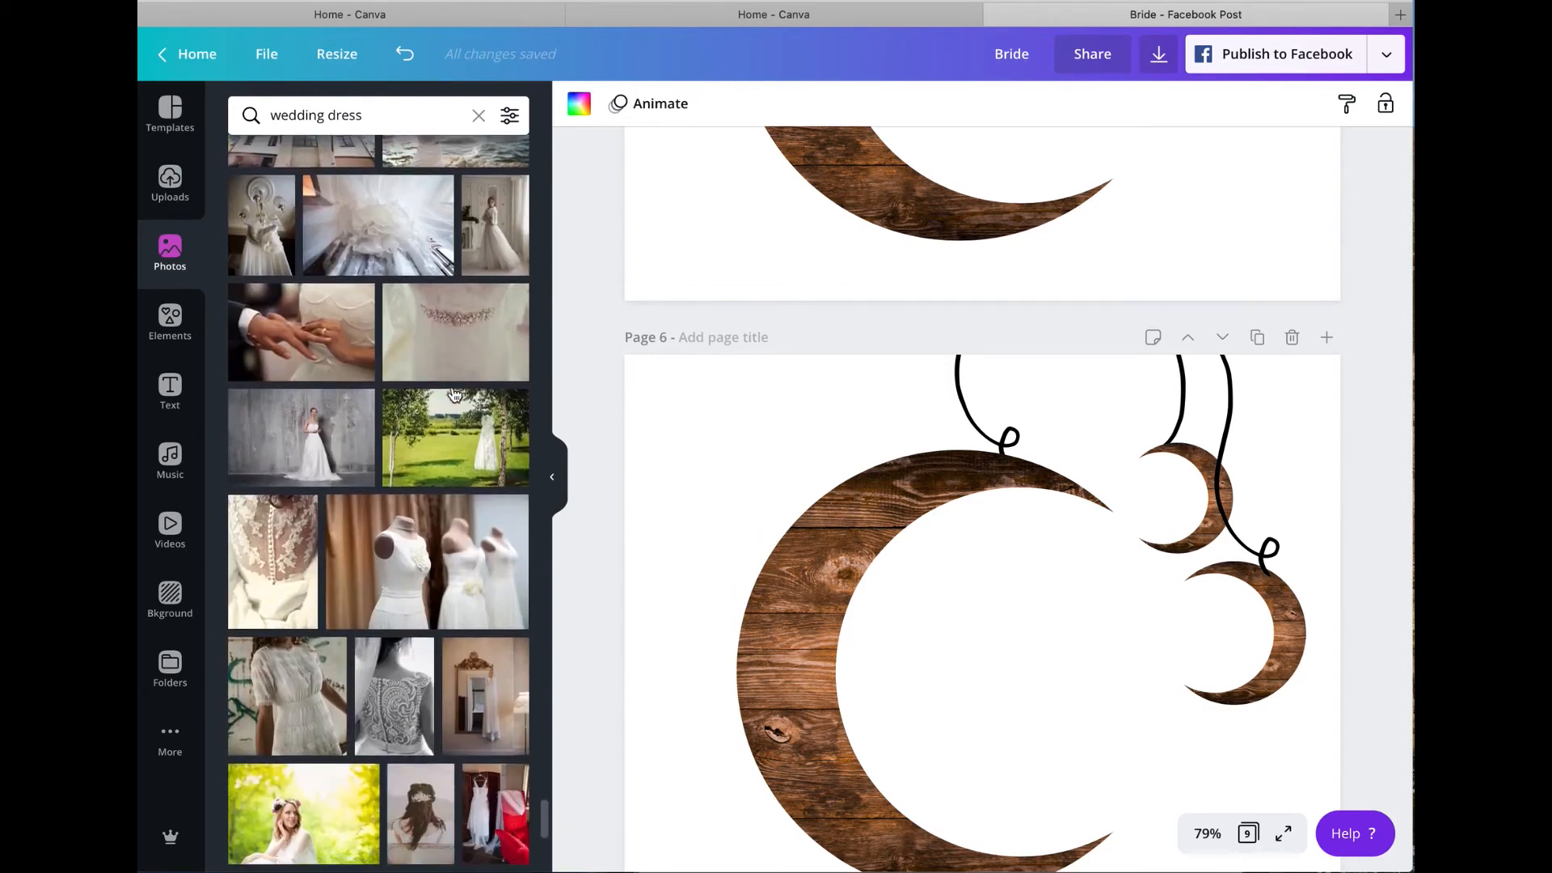
pyautogui.scroll(-8, 453, 395)
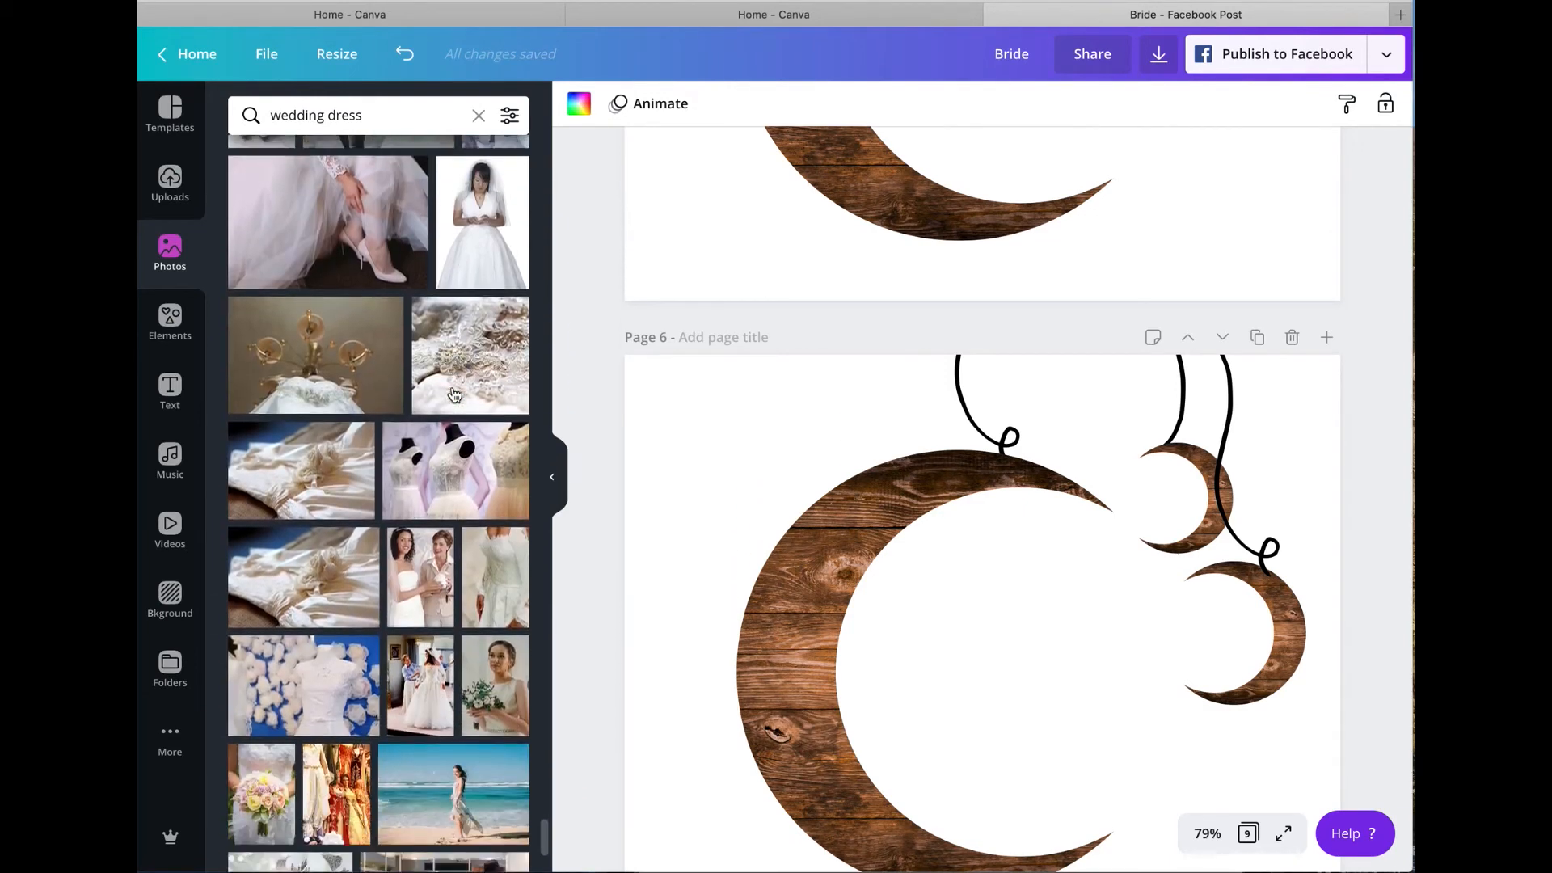
pyautogui.scroll(-8, 453, 394)
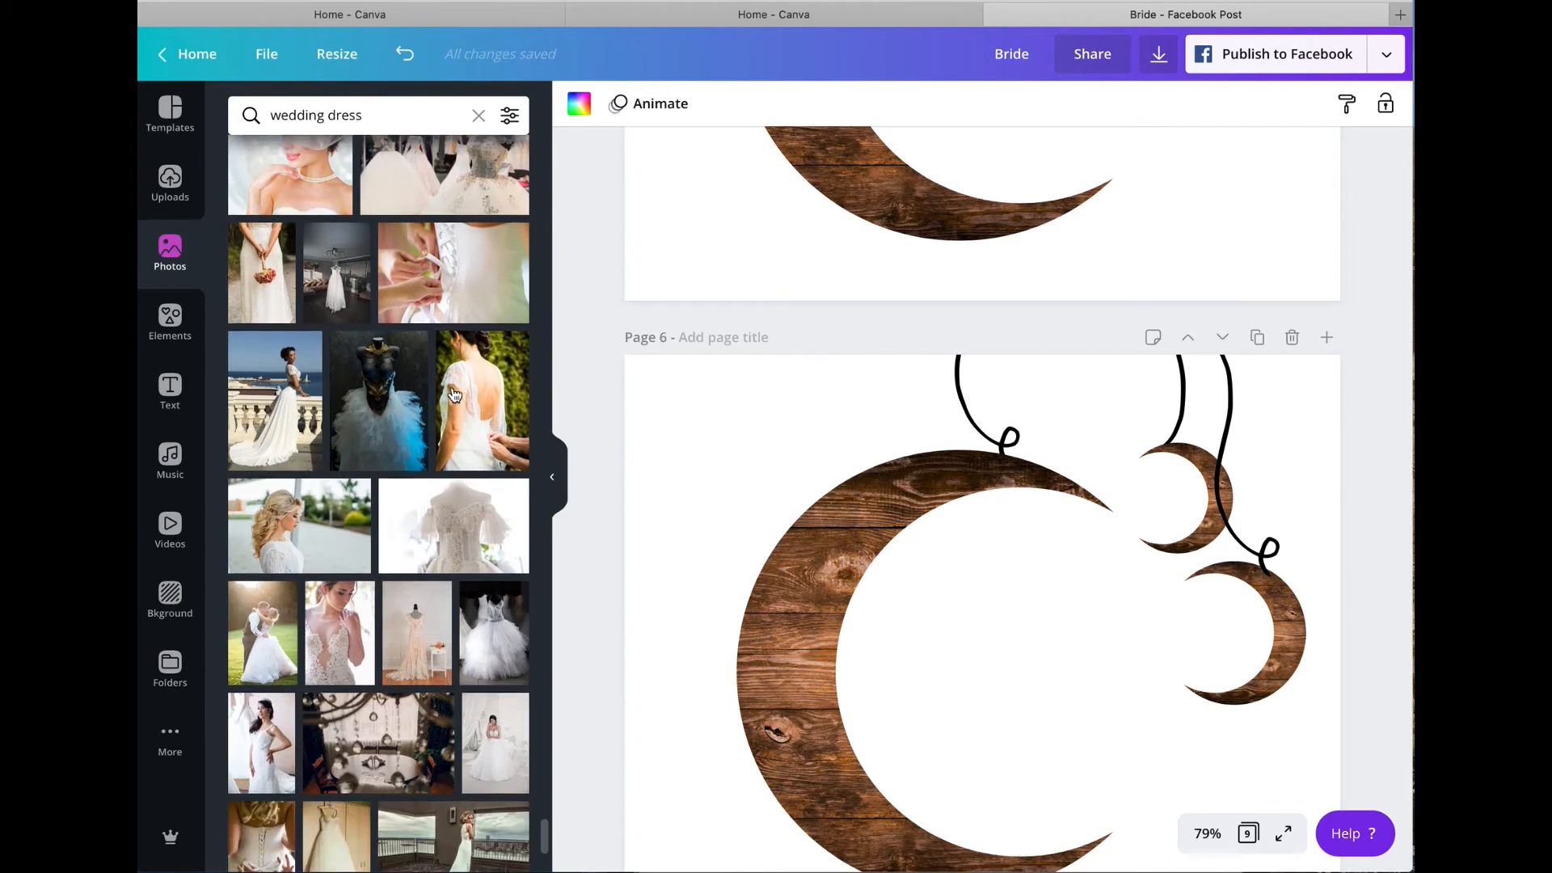
pyautogui.scroll(-8, 454, 394)
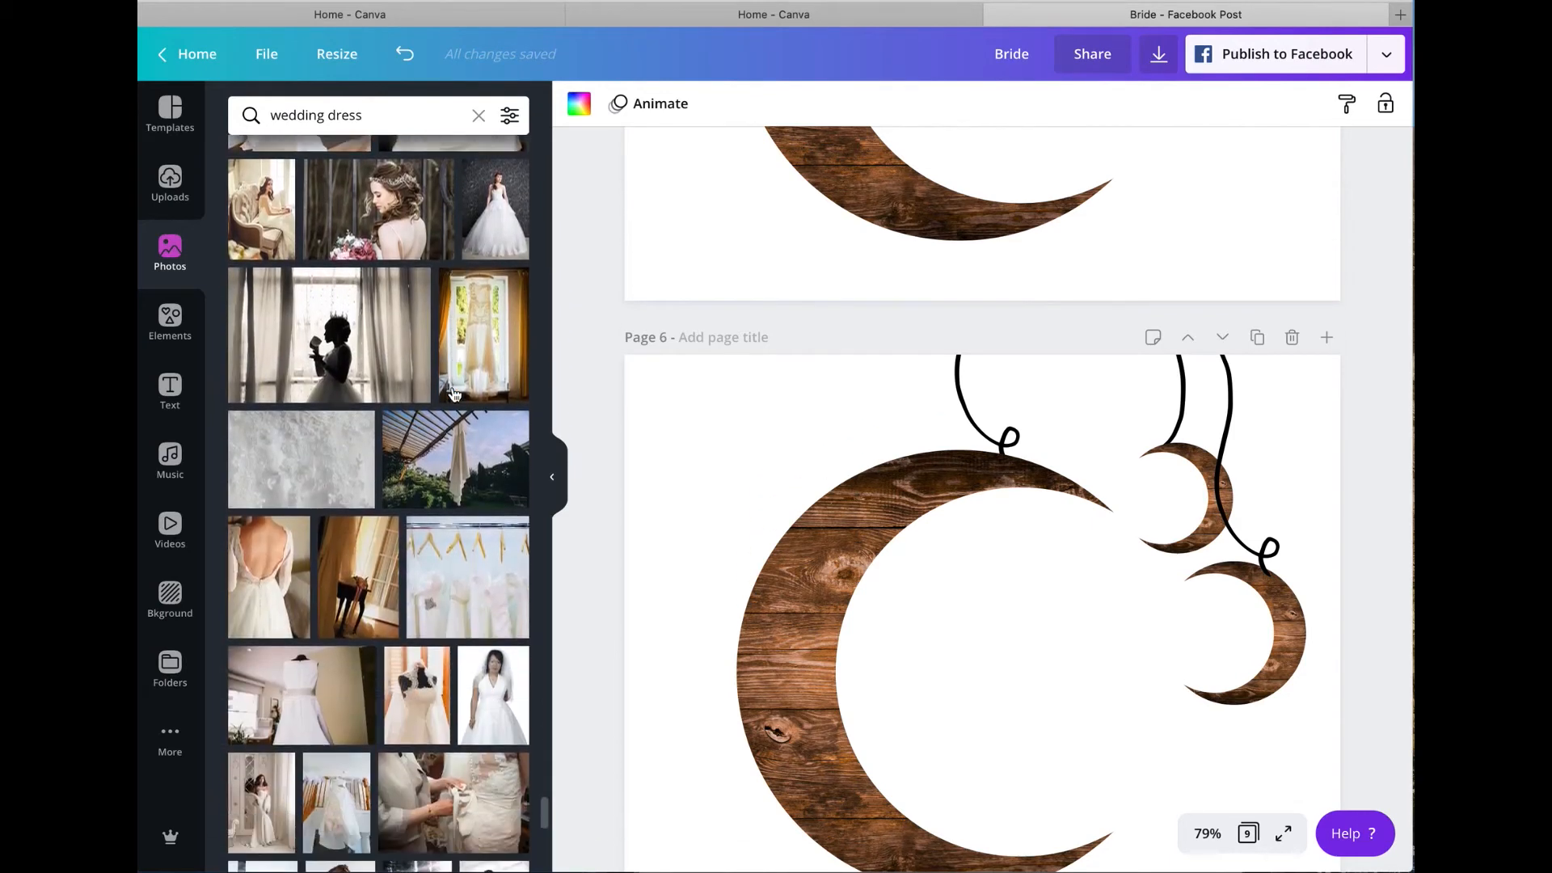
pyautogui.scroll(-8, 453, 391)
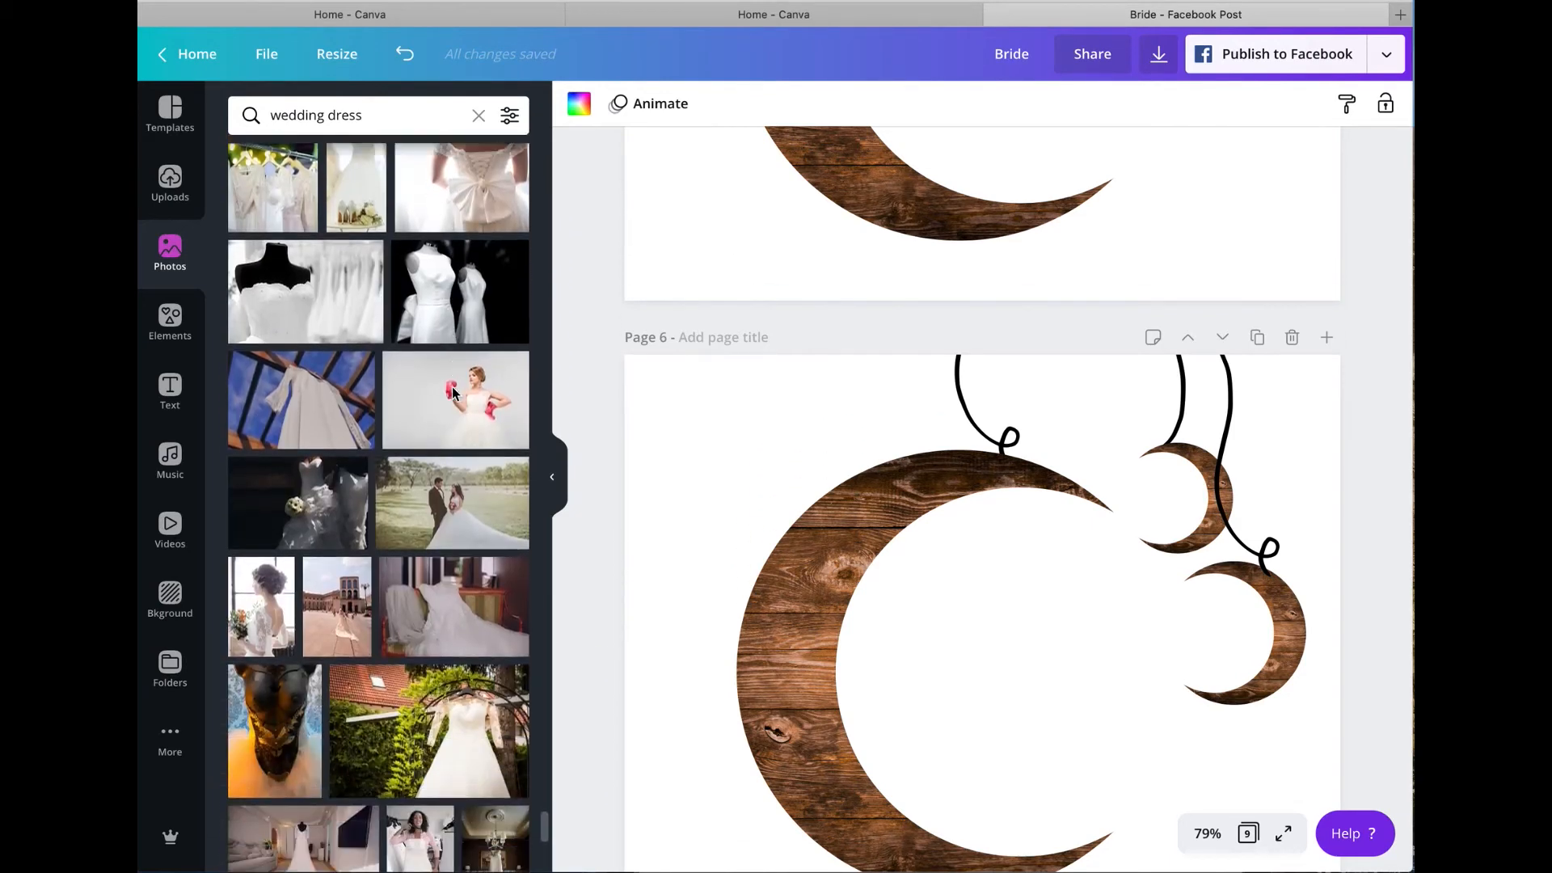
pyautogui.scroll(-8, 454, 395)
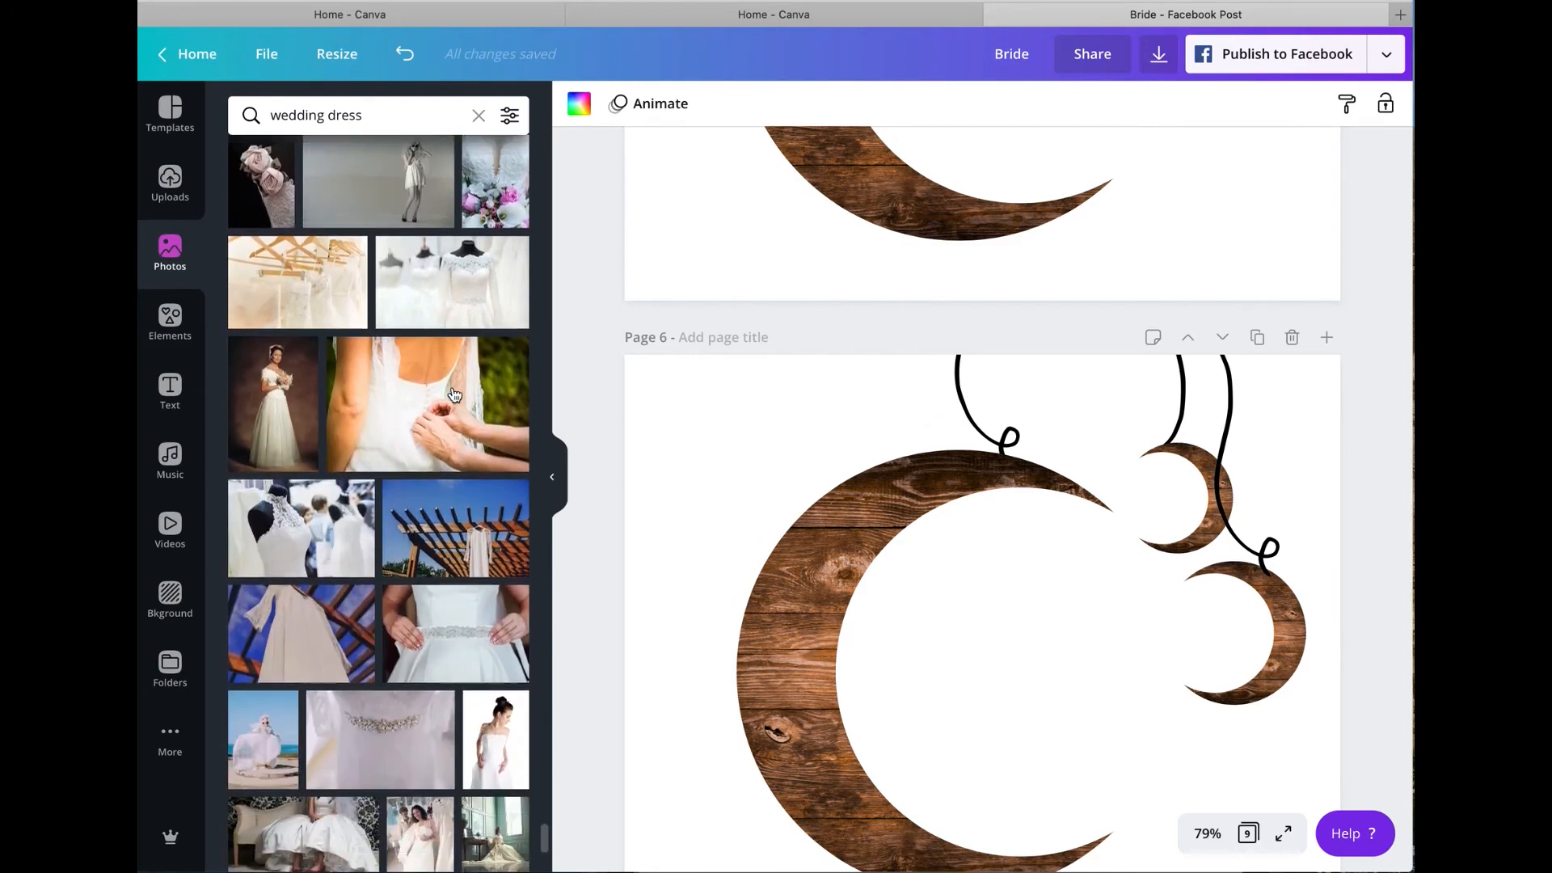
pyautogui.scroll(-8, 454, 395)
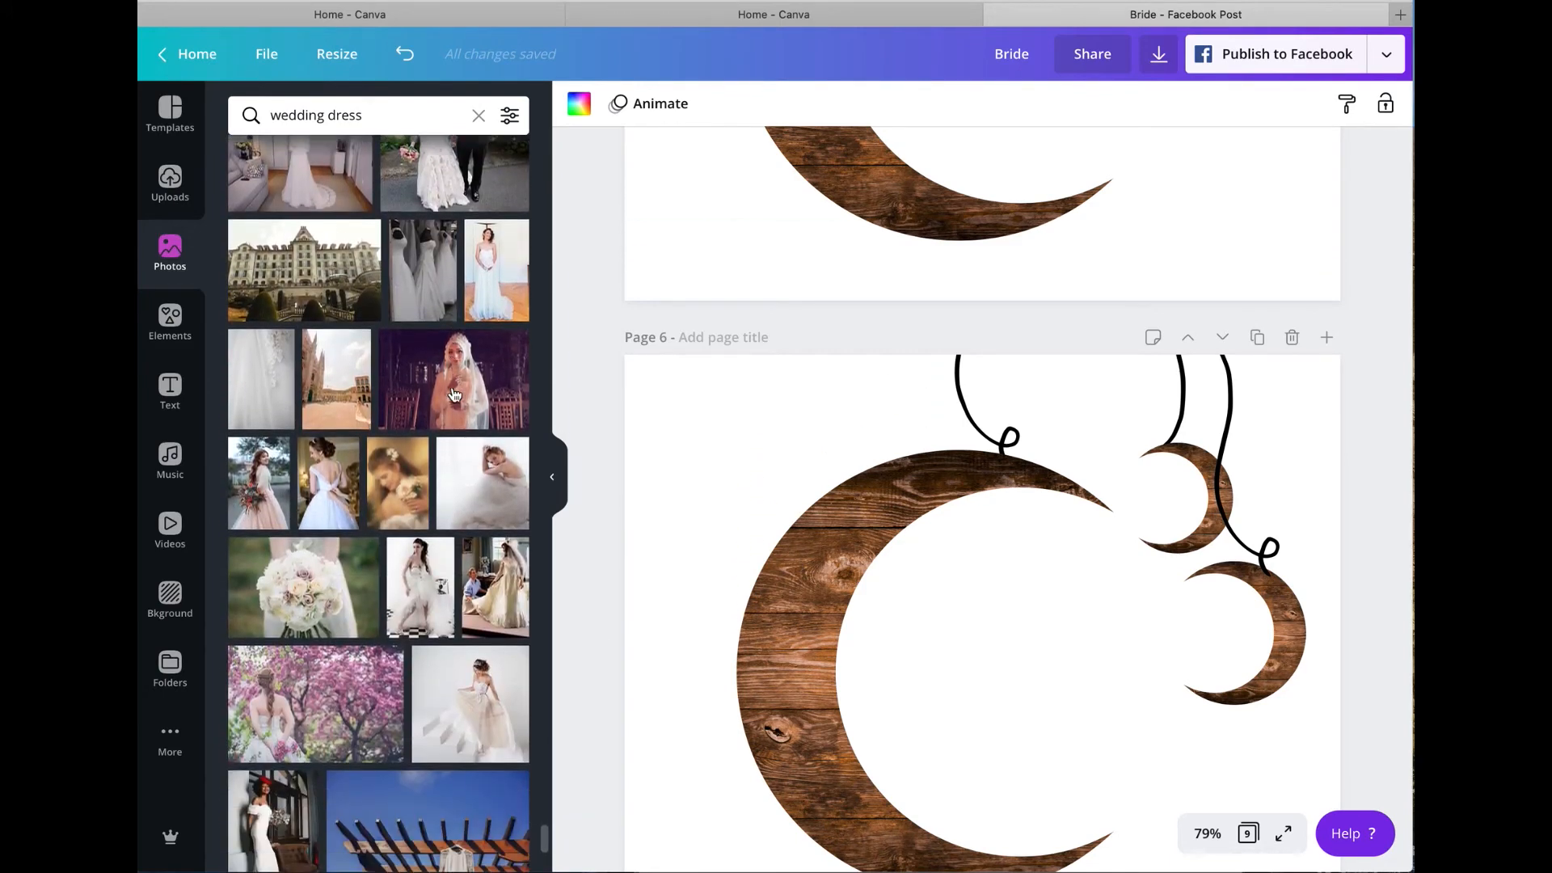
pyautogui.scroll(-8, 453, 395)
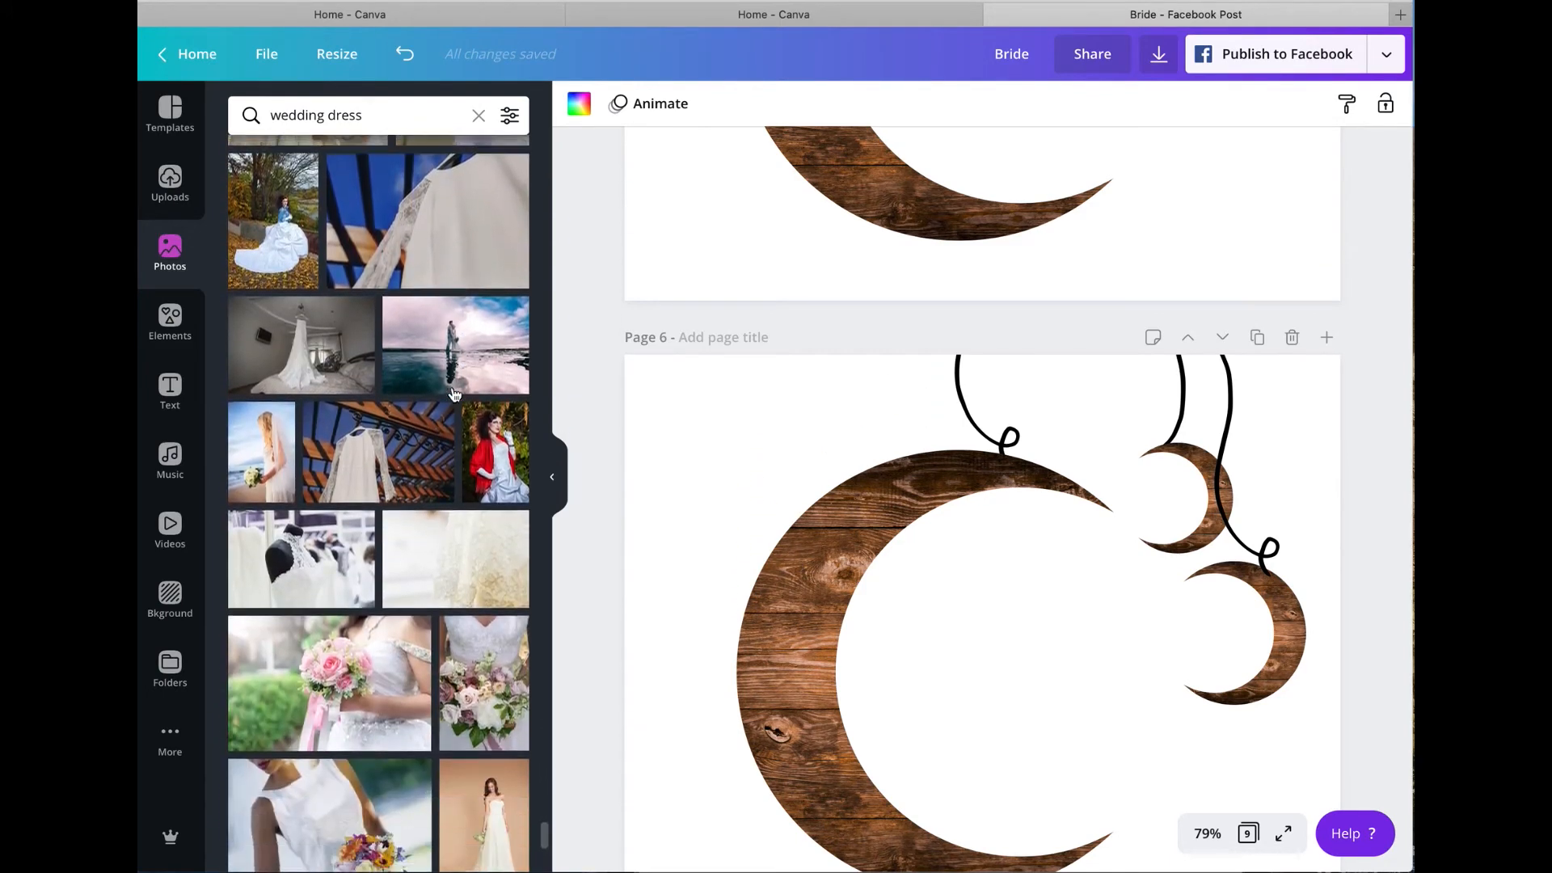
pyautogui.scroll(-5, 453, 395)
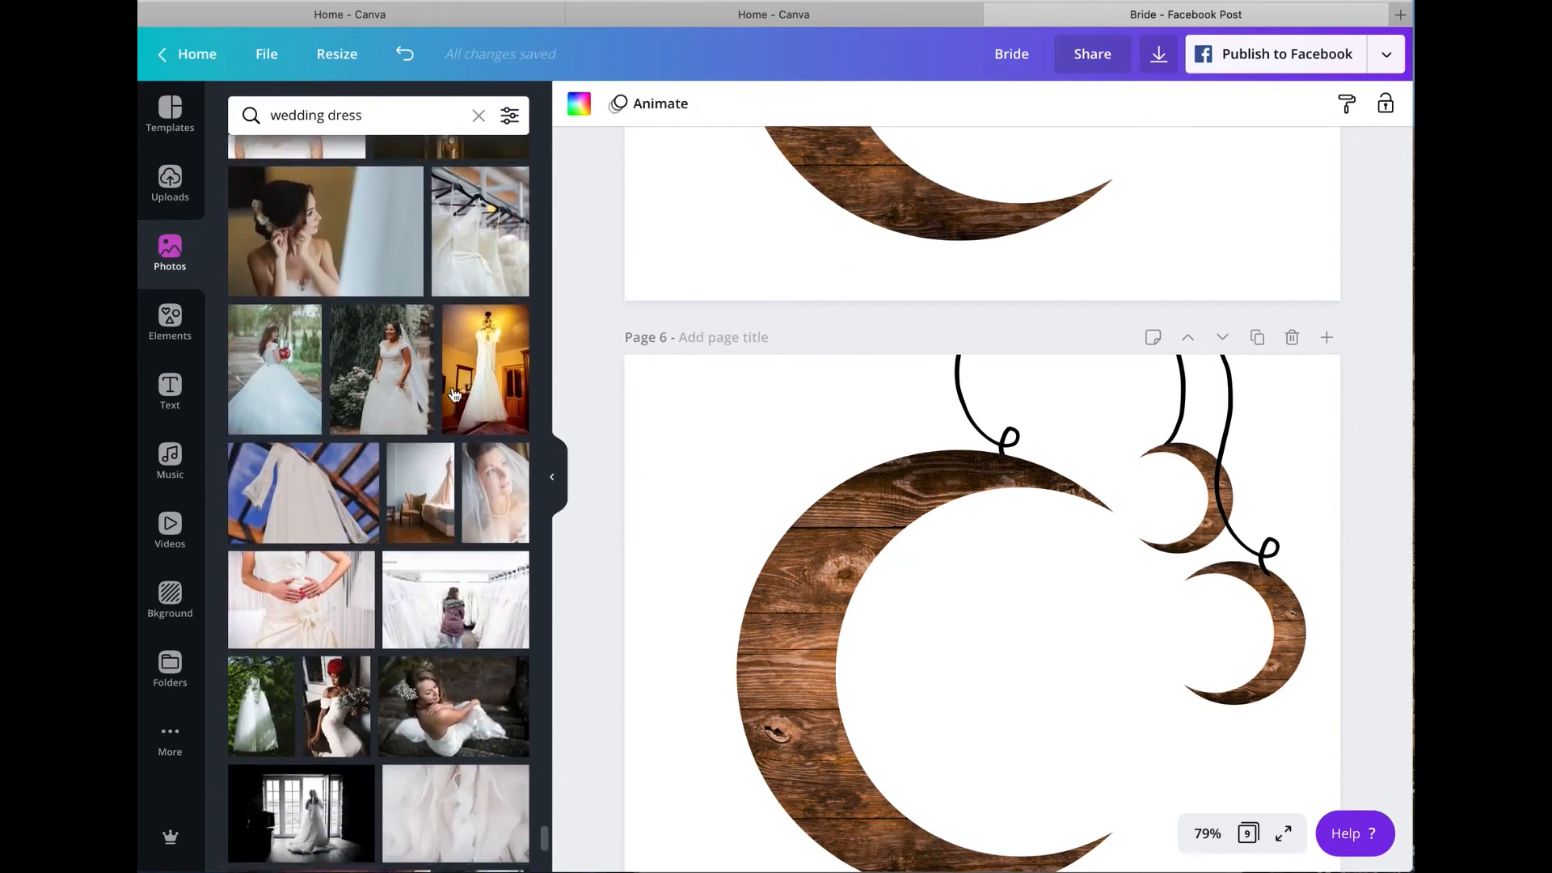
pyautogui.scroll(-5, 454, 394)
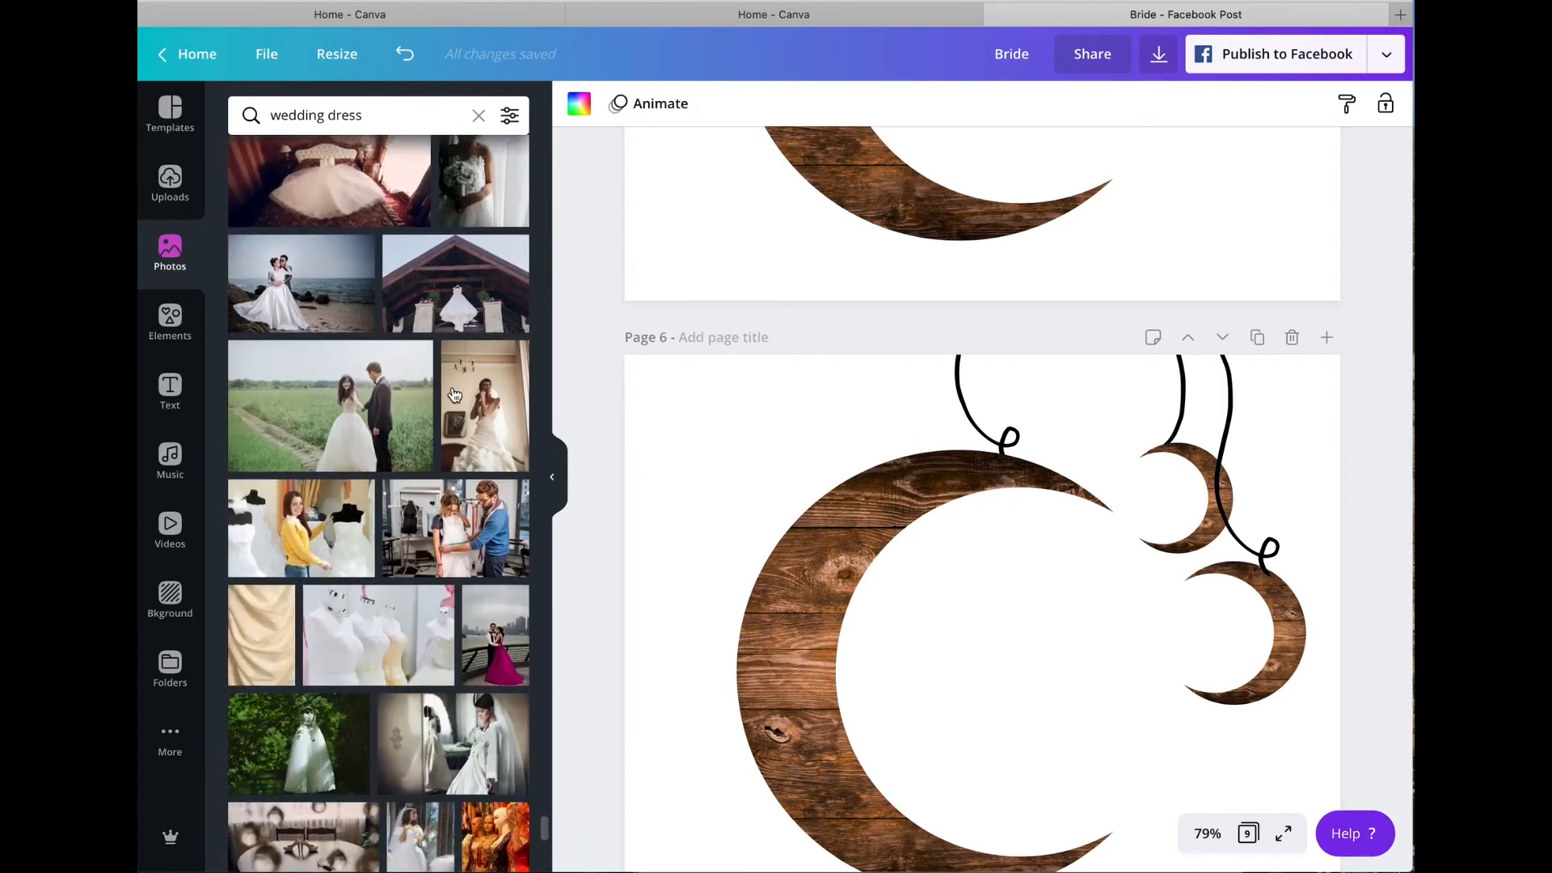
pyautogui.scroll(-10, 453, 394)
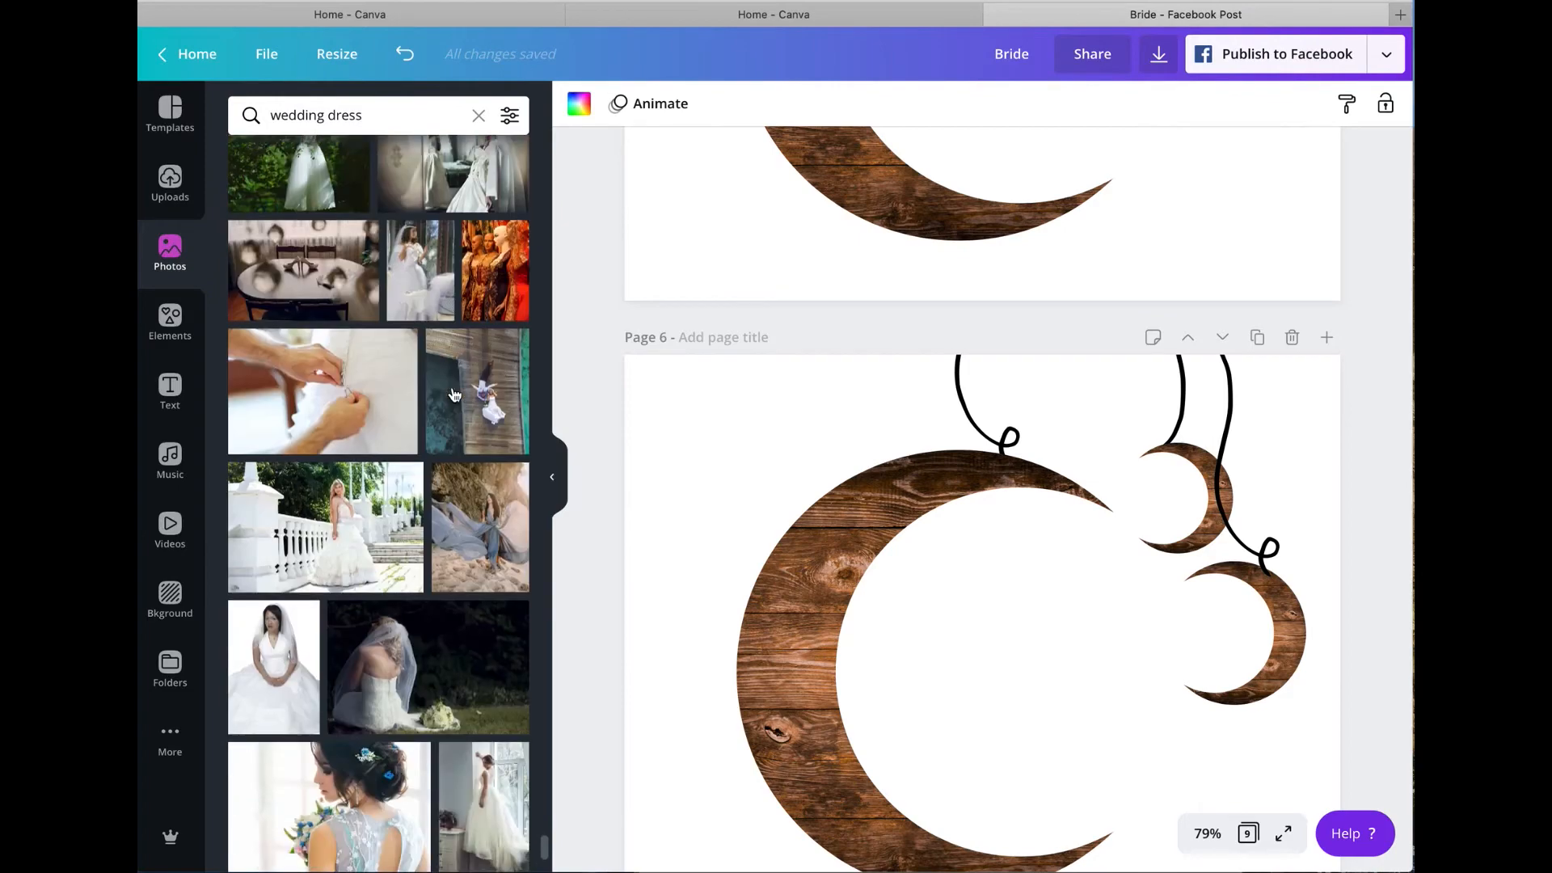
pyautogui.scroll(20, 455, 395)
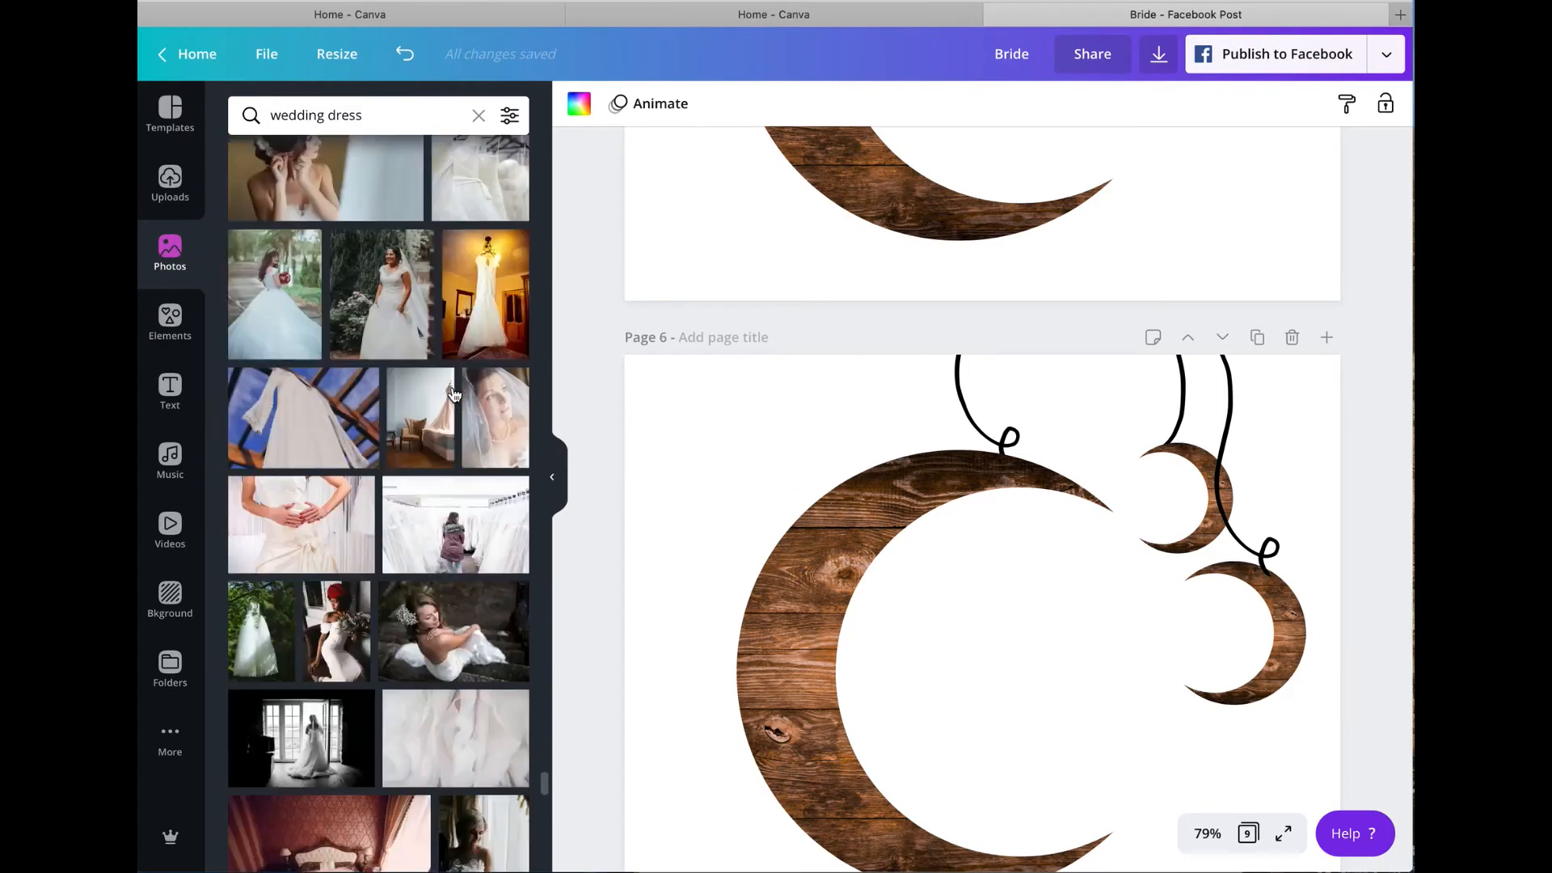
# Step: Search the photo library for "women wedding dress", clear the search and reload the photo library
pyautogui.click(267, 115)
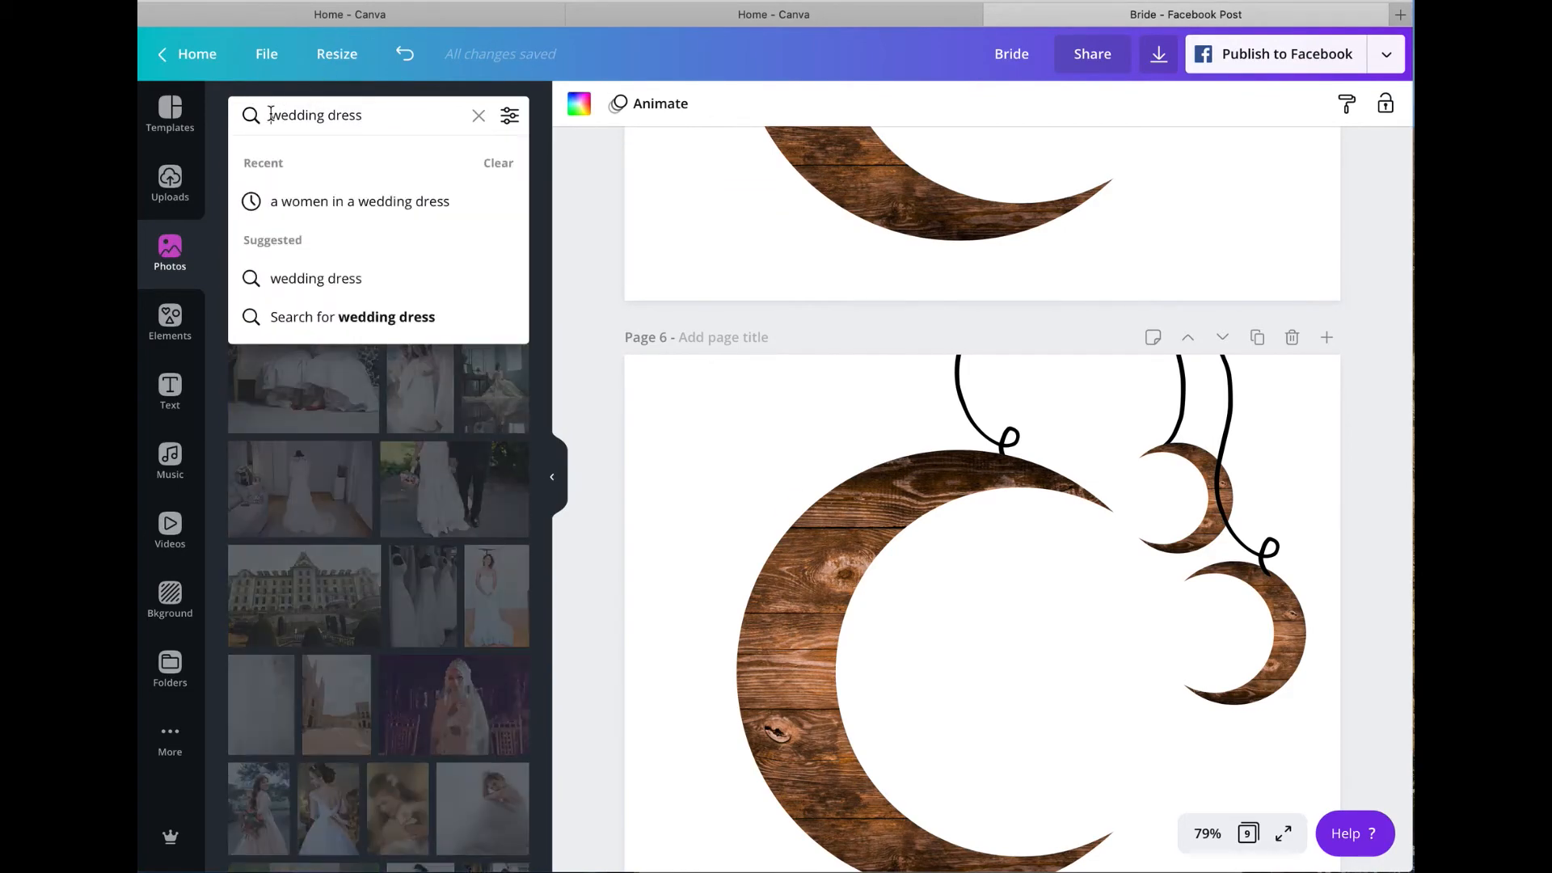
pyautogui.write('women')
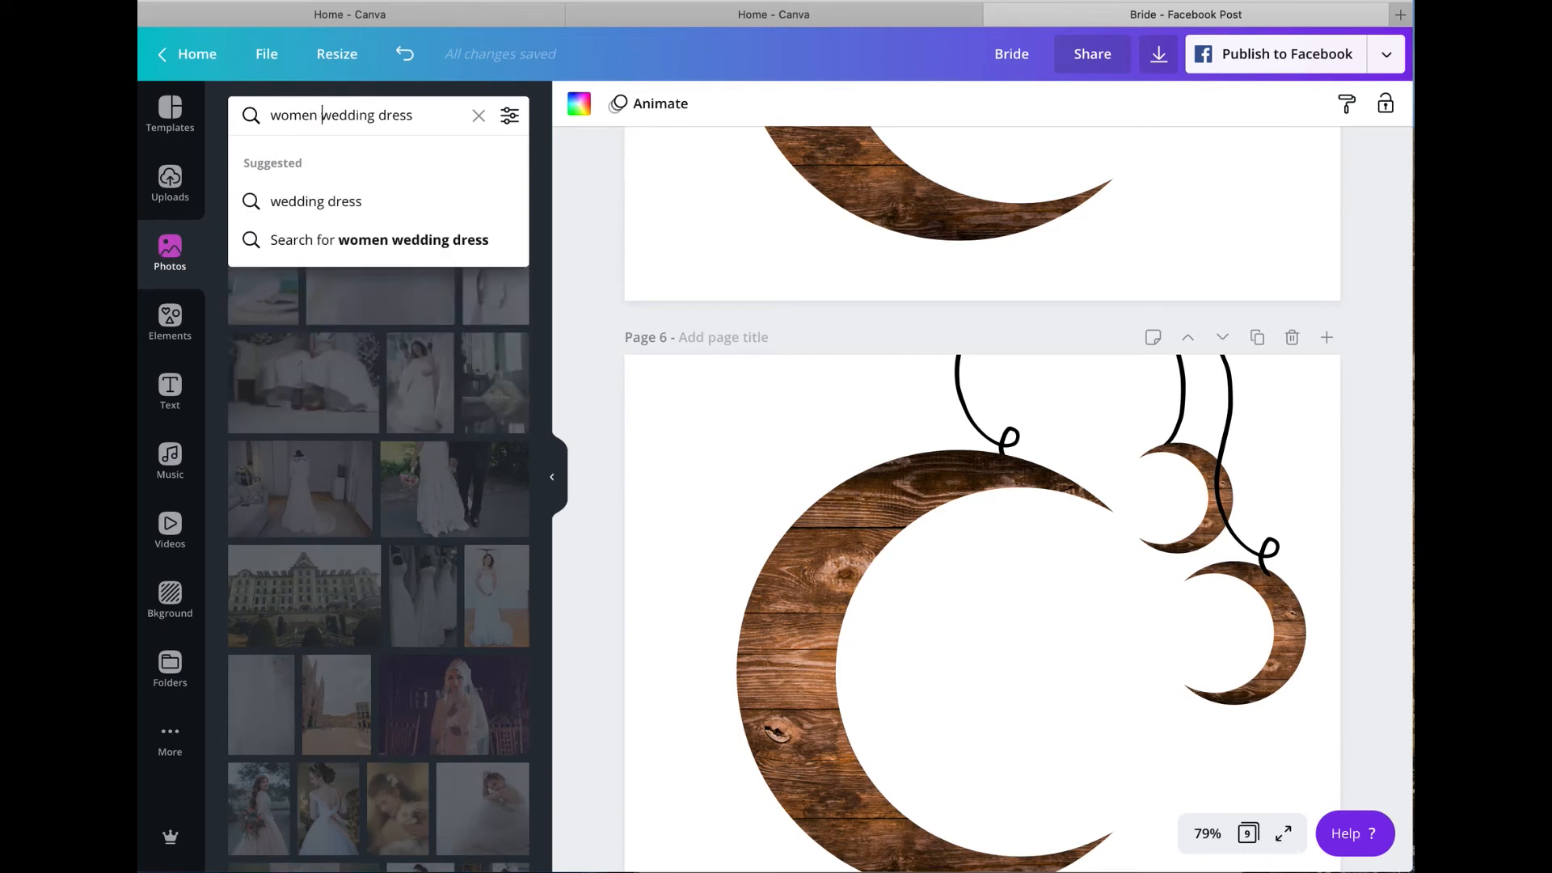
pyautogui.press('Return')
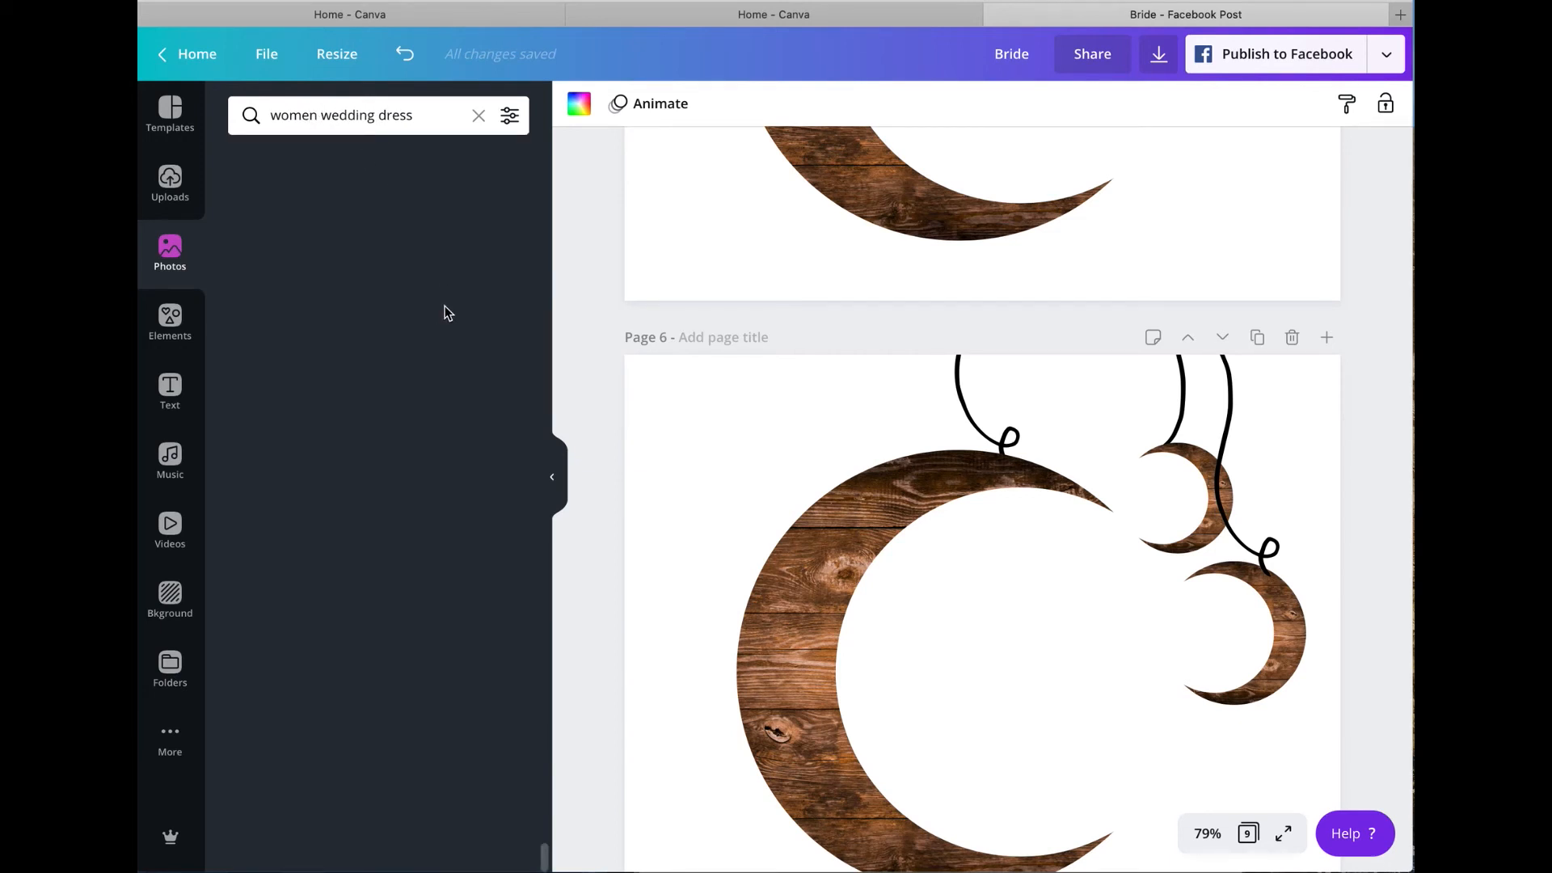
pyautogui.click(449, 118)
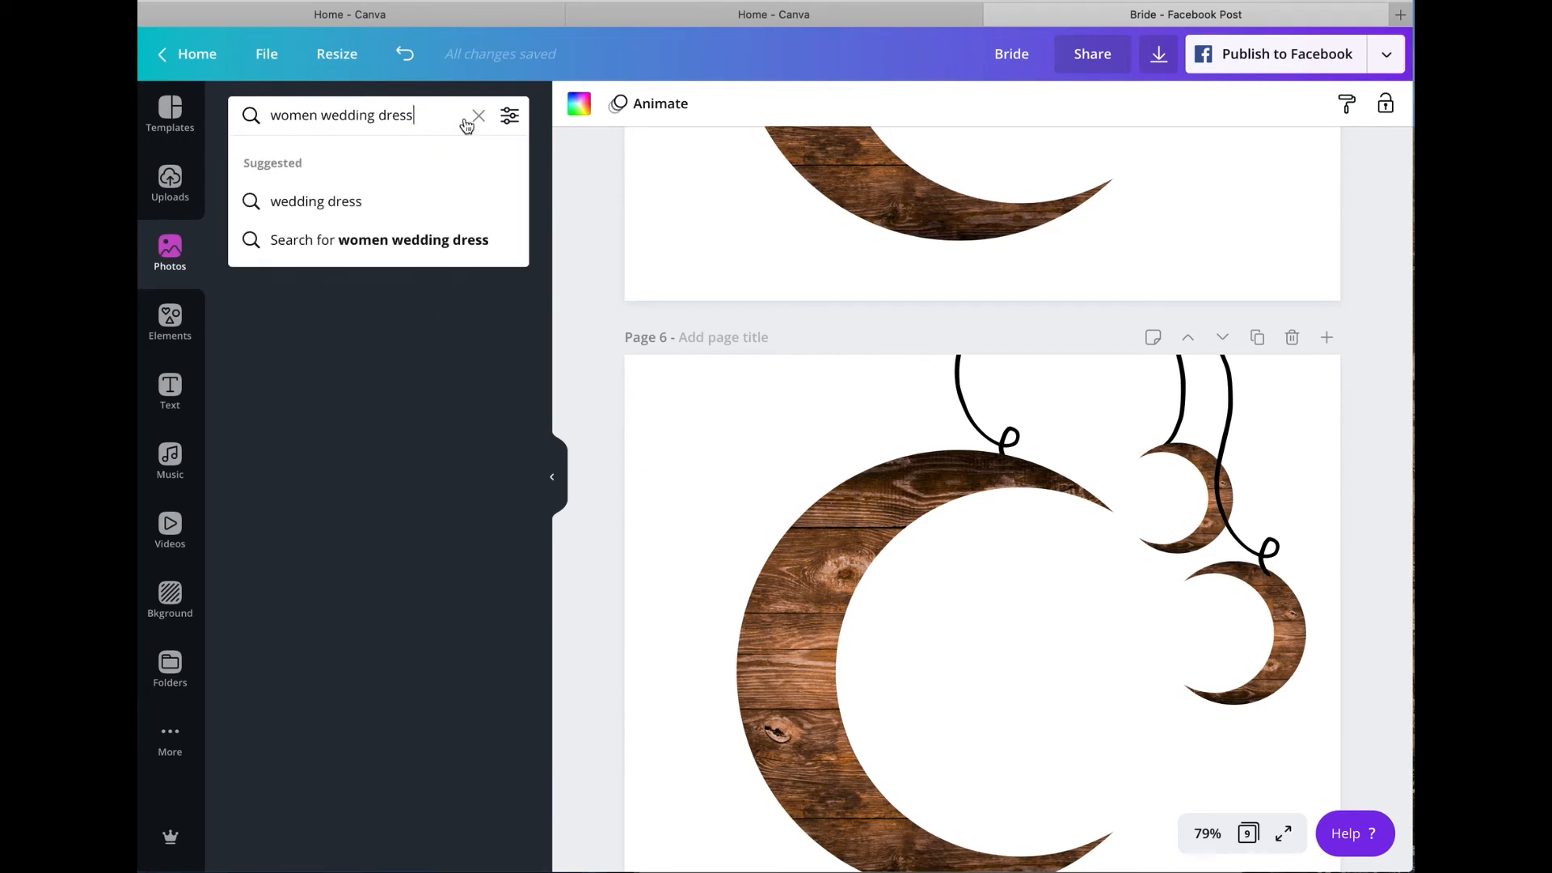
pyautogui.click(478, 117)
pyautogui.click(170, 319)
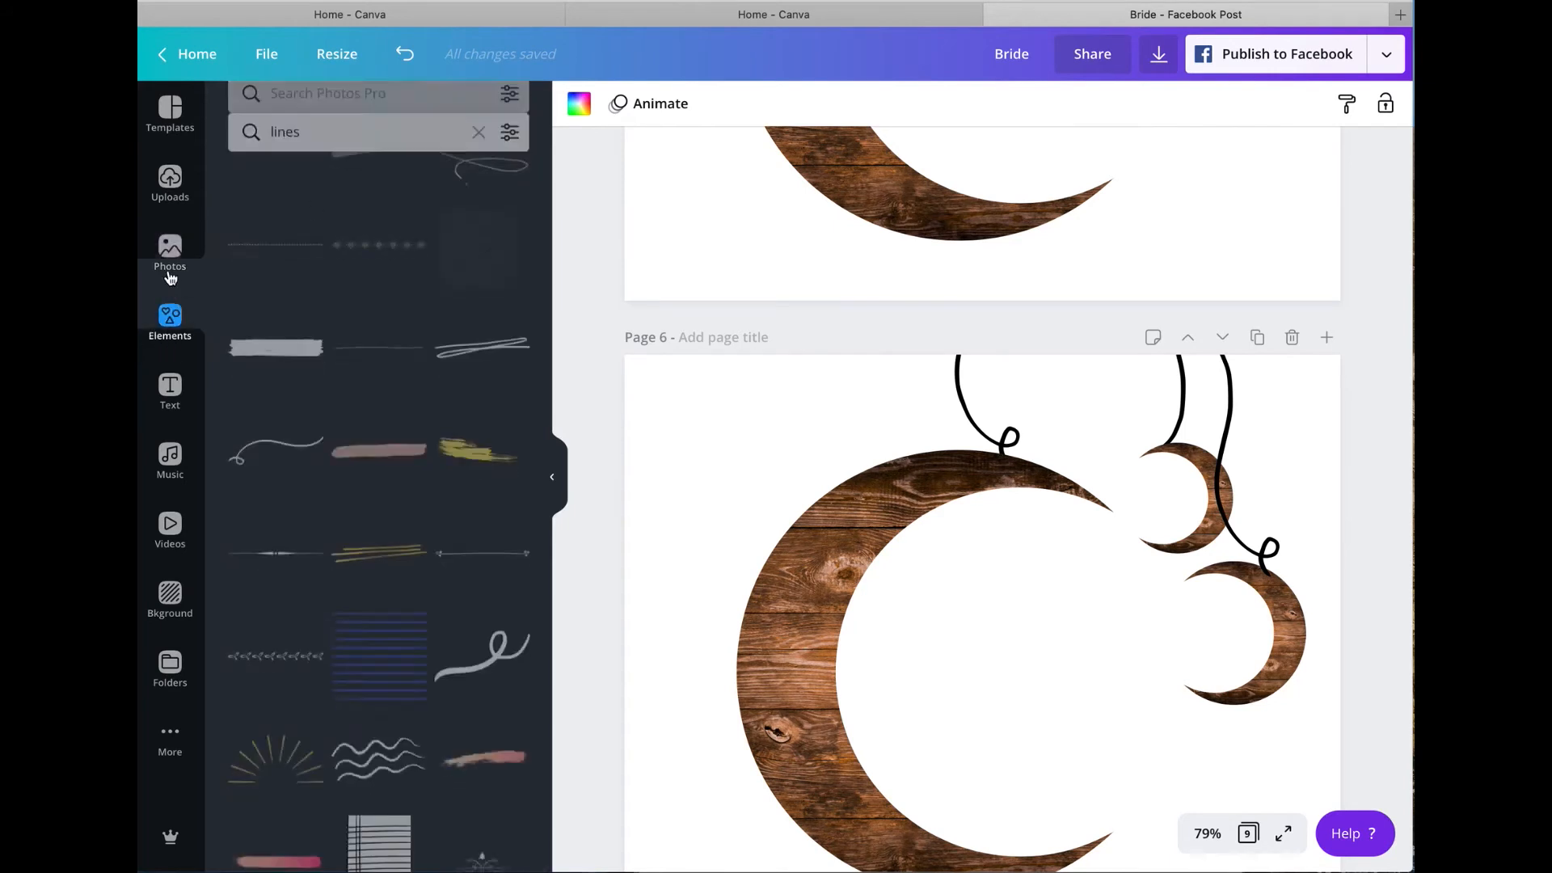
pyautogui.click(168, 258)
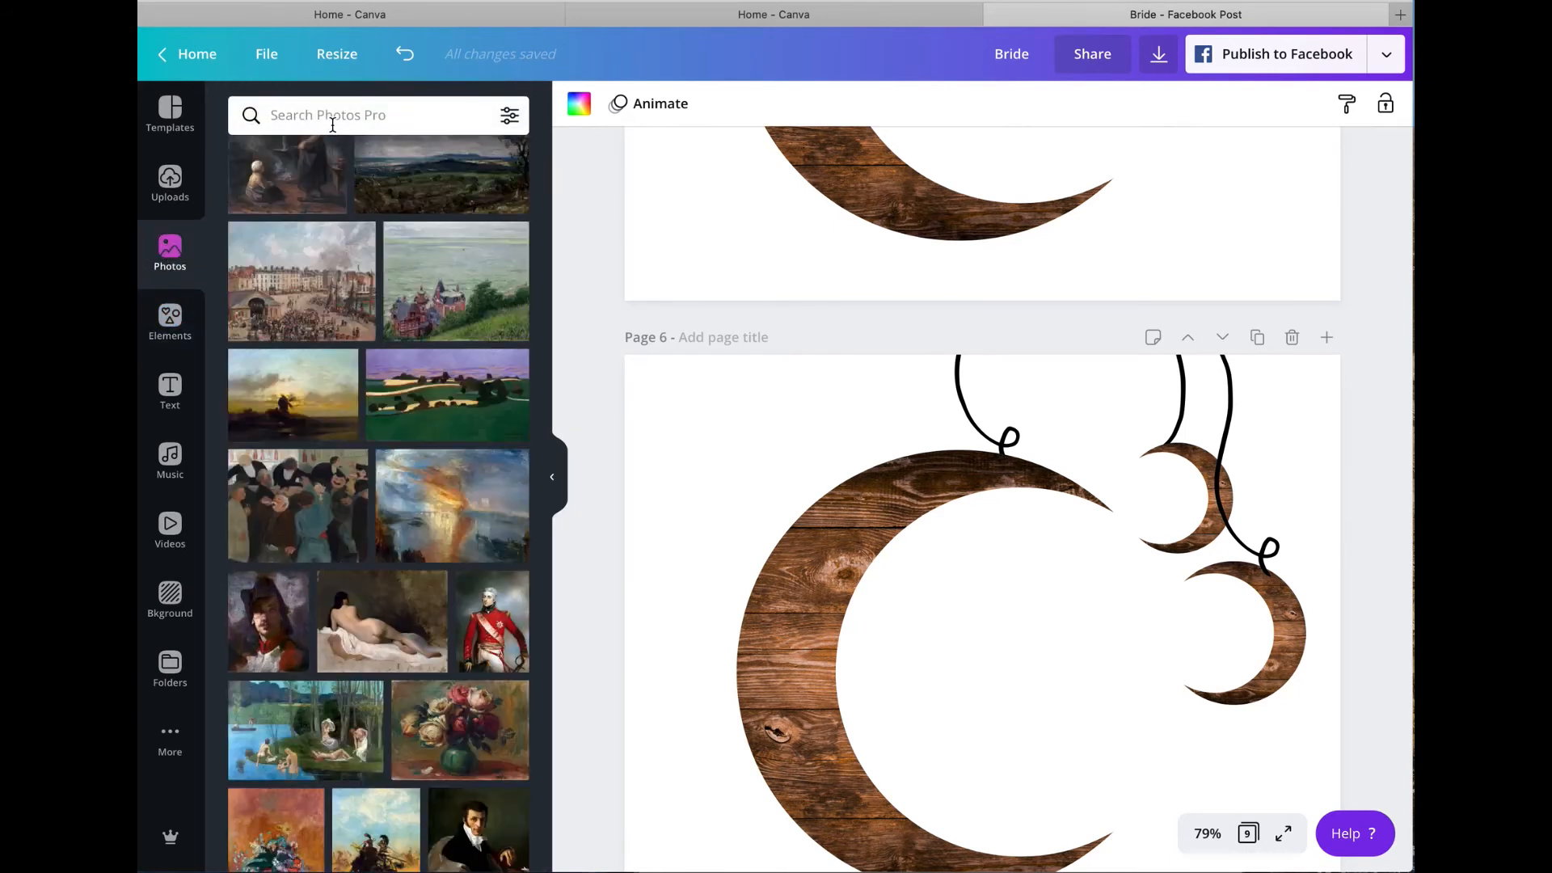
# Step: Search the photo library for "women in a wedding dress" and clear the search again
pyautogui.write('wom')
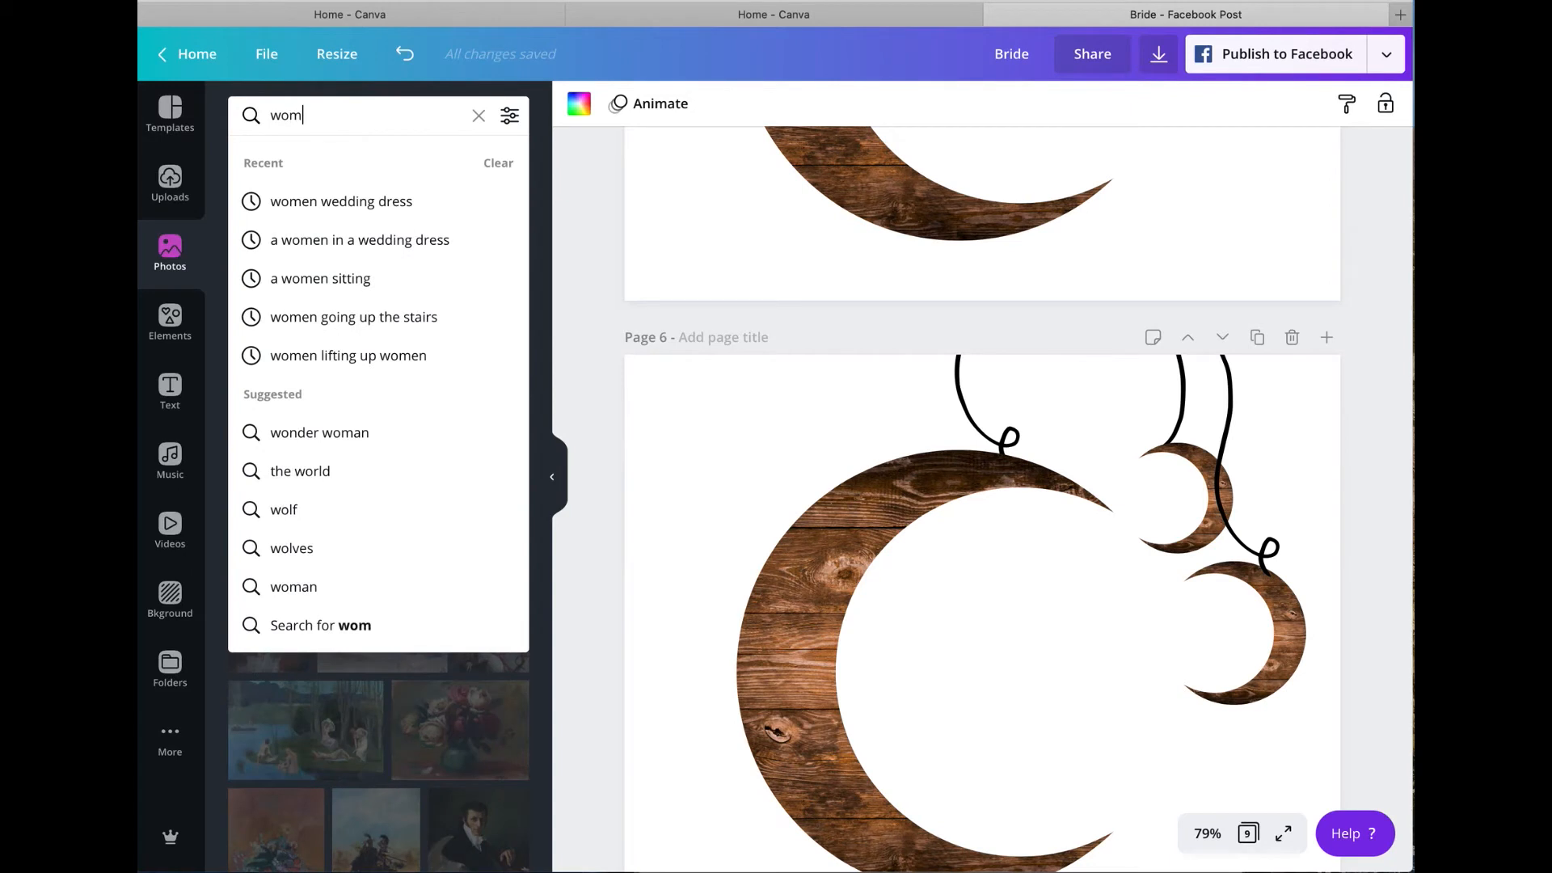
pyautogui.write('en in a wedding f')
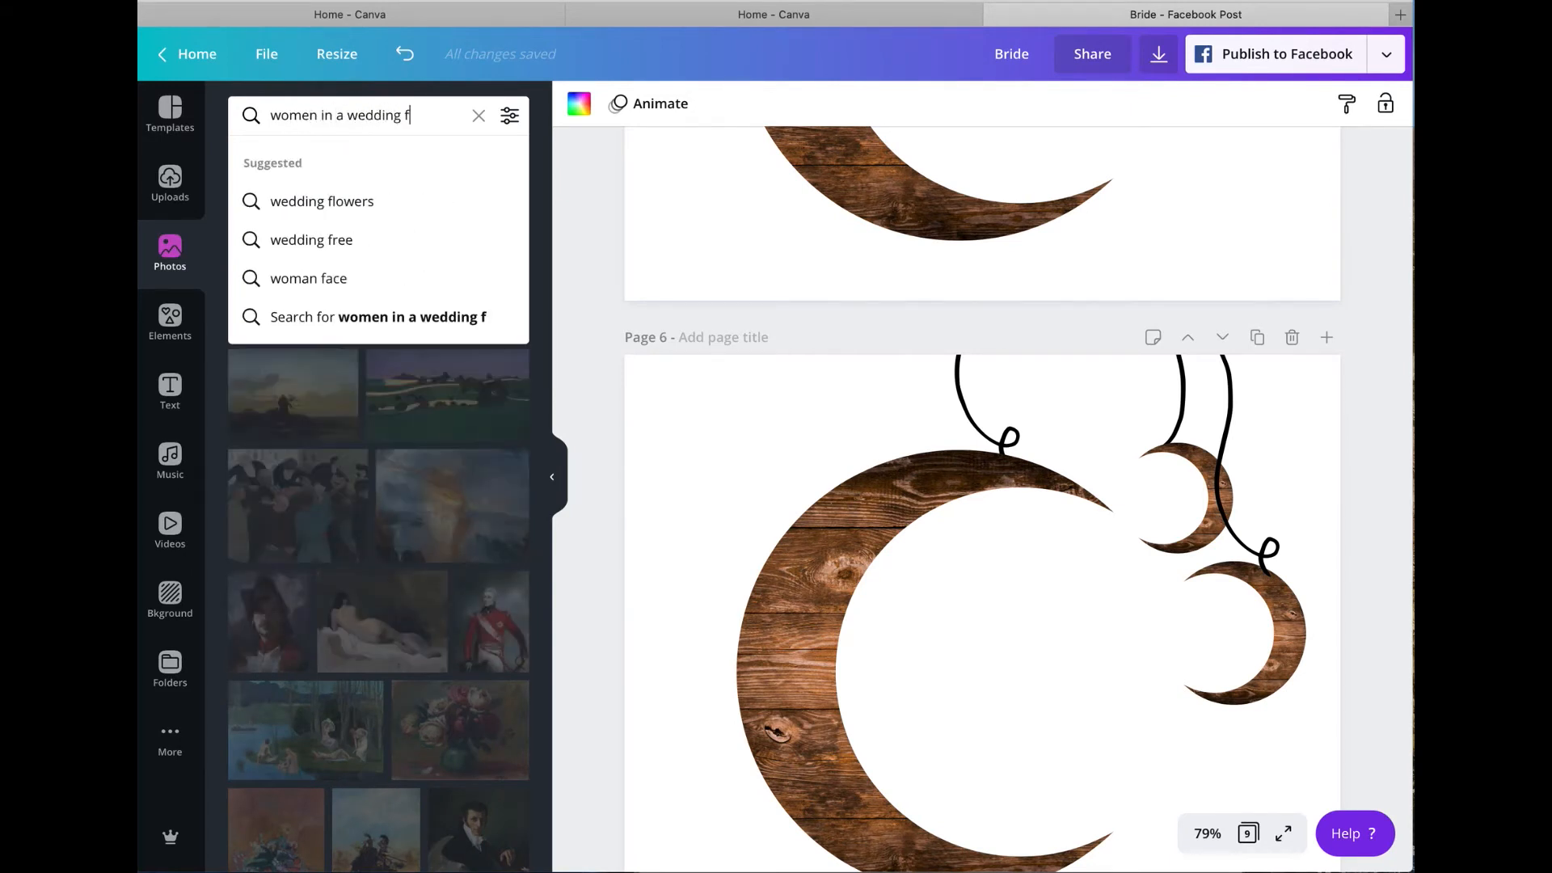
pyautogui.press('BackSpace')
pyautogui.write('dre')
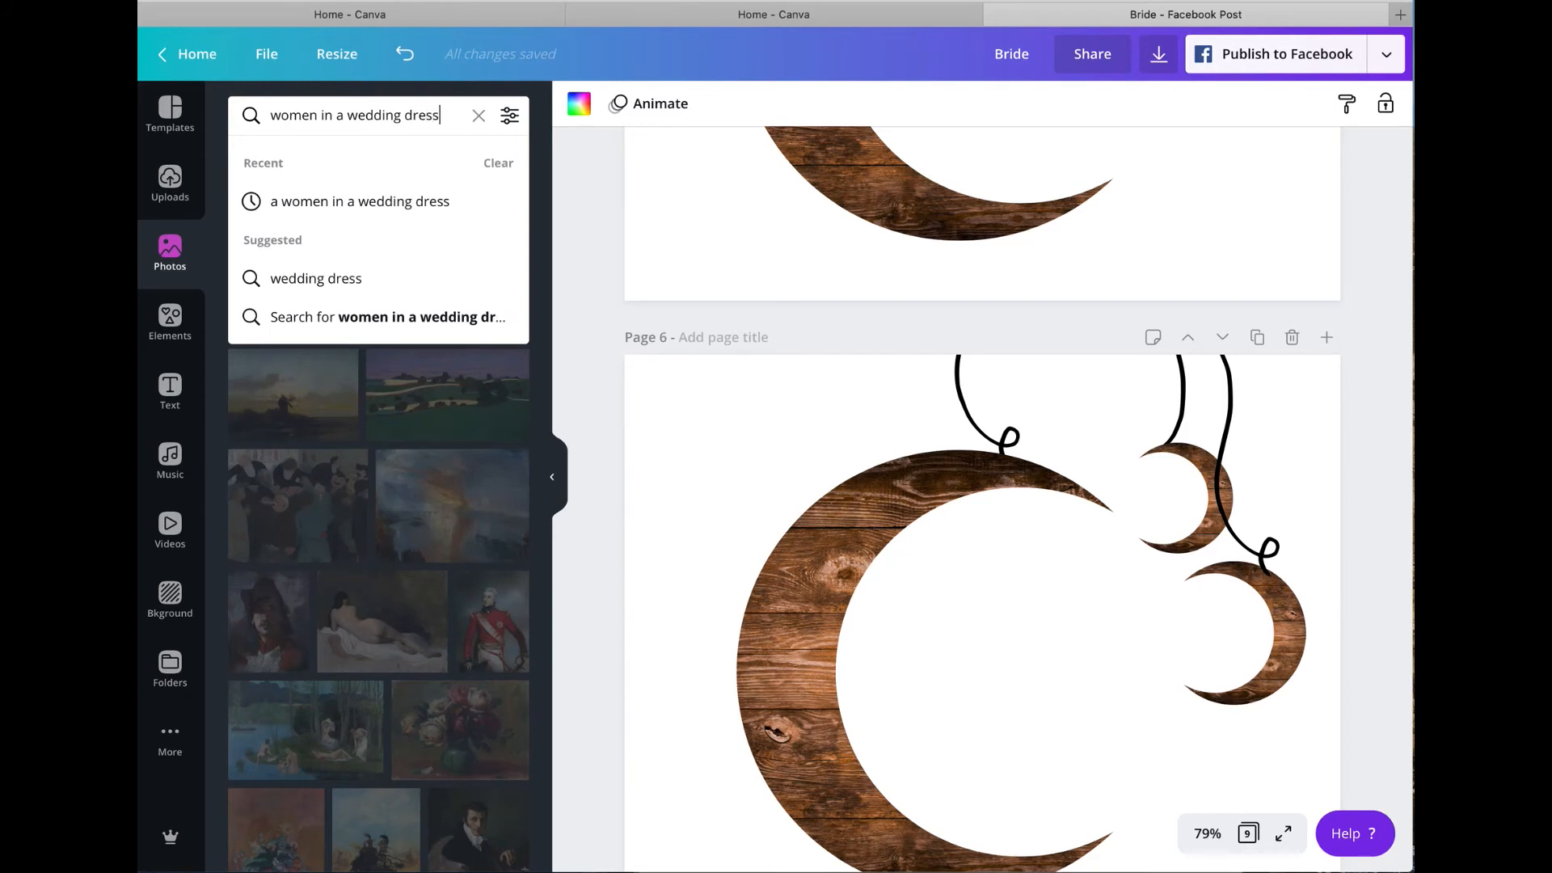
pyautogui.write('ss')
pyautogui.press('Return')
pyautogui.click(479, 117)
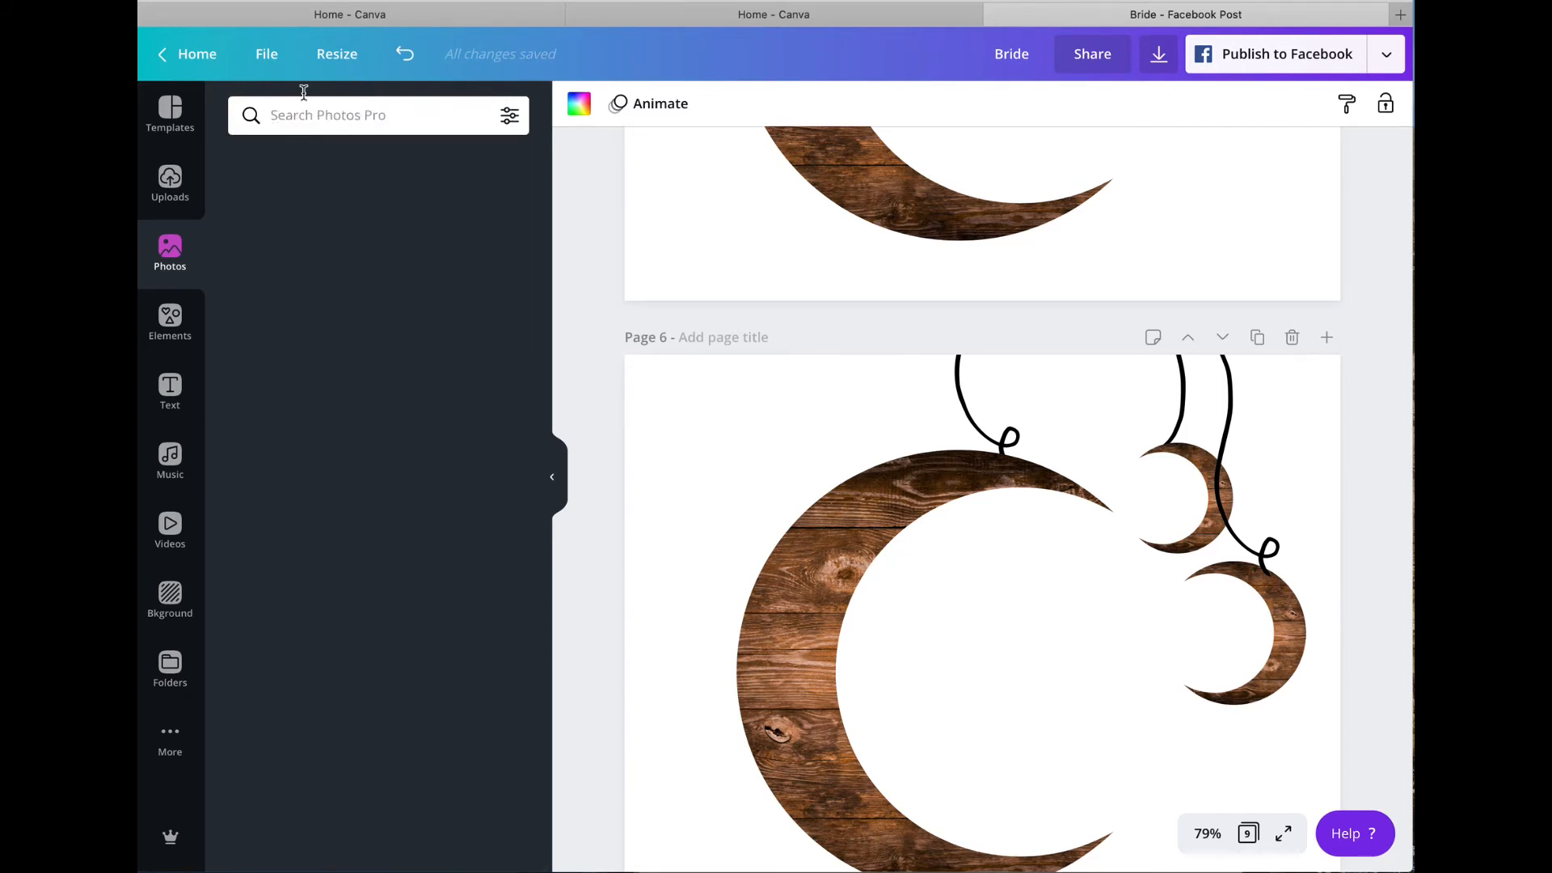
# Step: Search the photo library for "wedding dress" again and browse the results for a suitable bride
pyautogui.write('wedding dress')
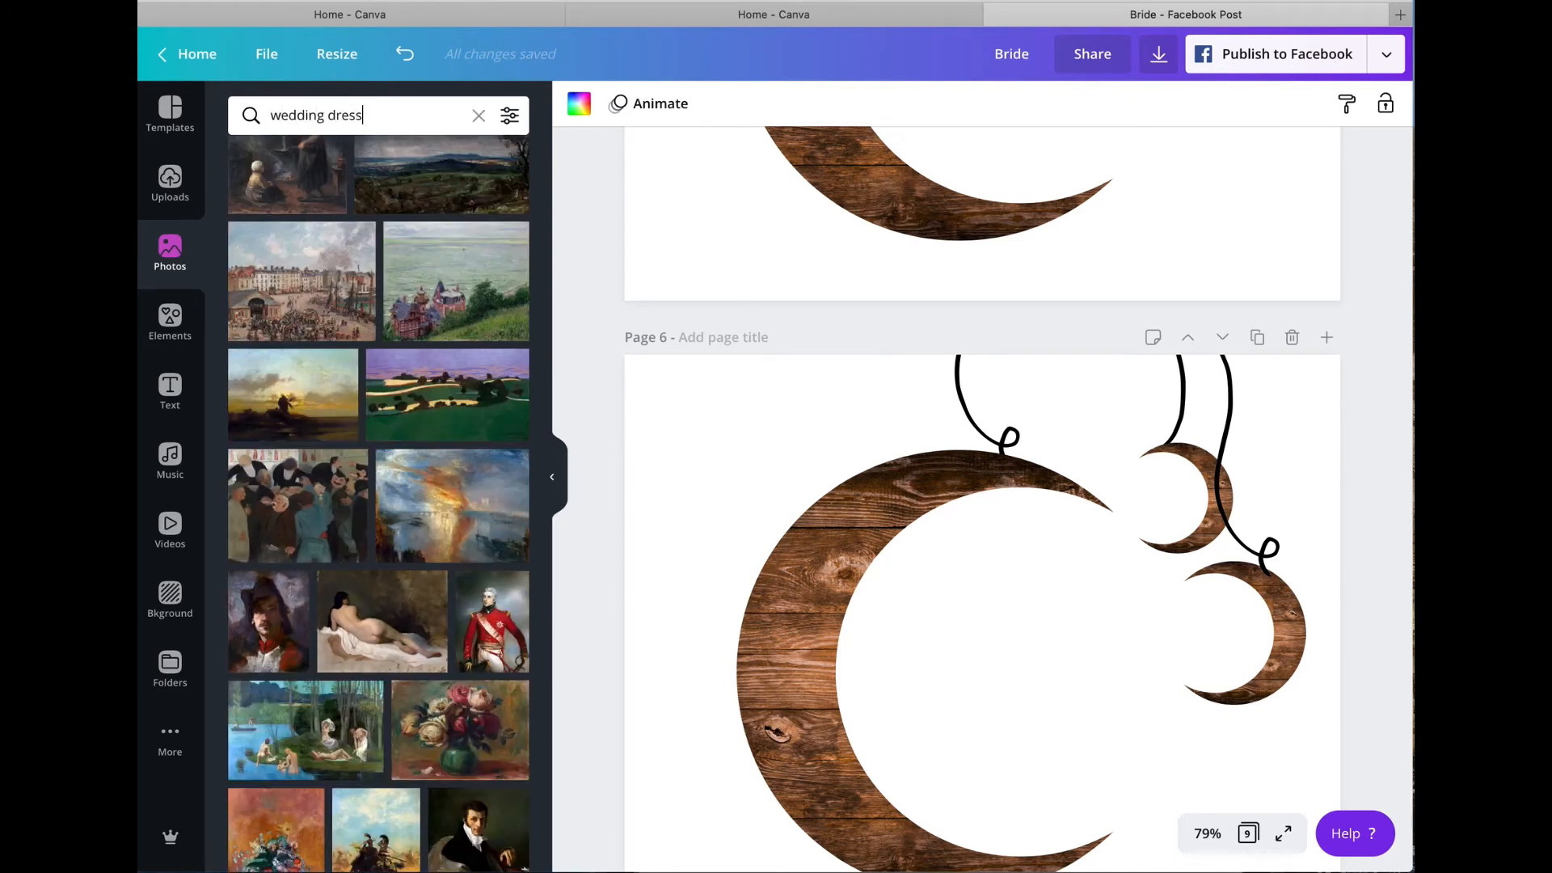
pyautogui.press('Return')
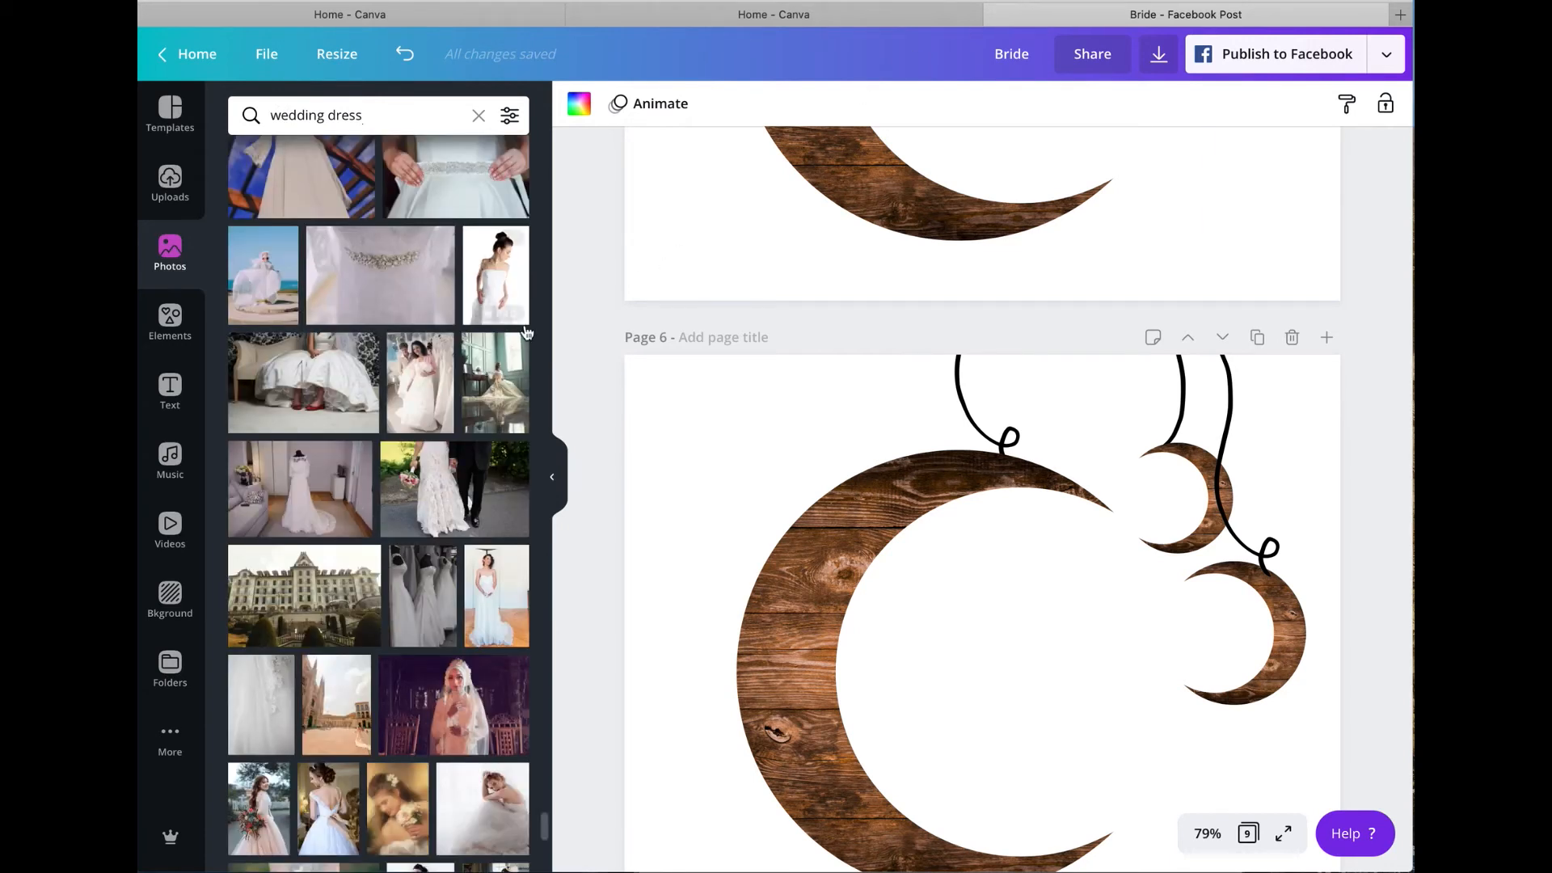
pyautogui.scroll(5, 433, 375)
pyautogui.scroll(8, 432, 376)
pyautogui.scroll(5, 433, 375)
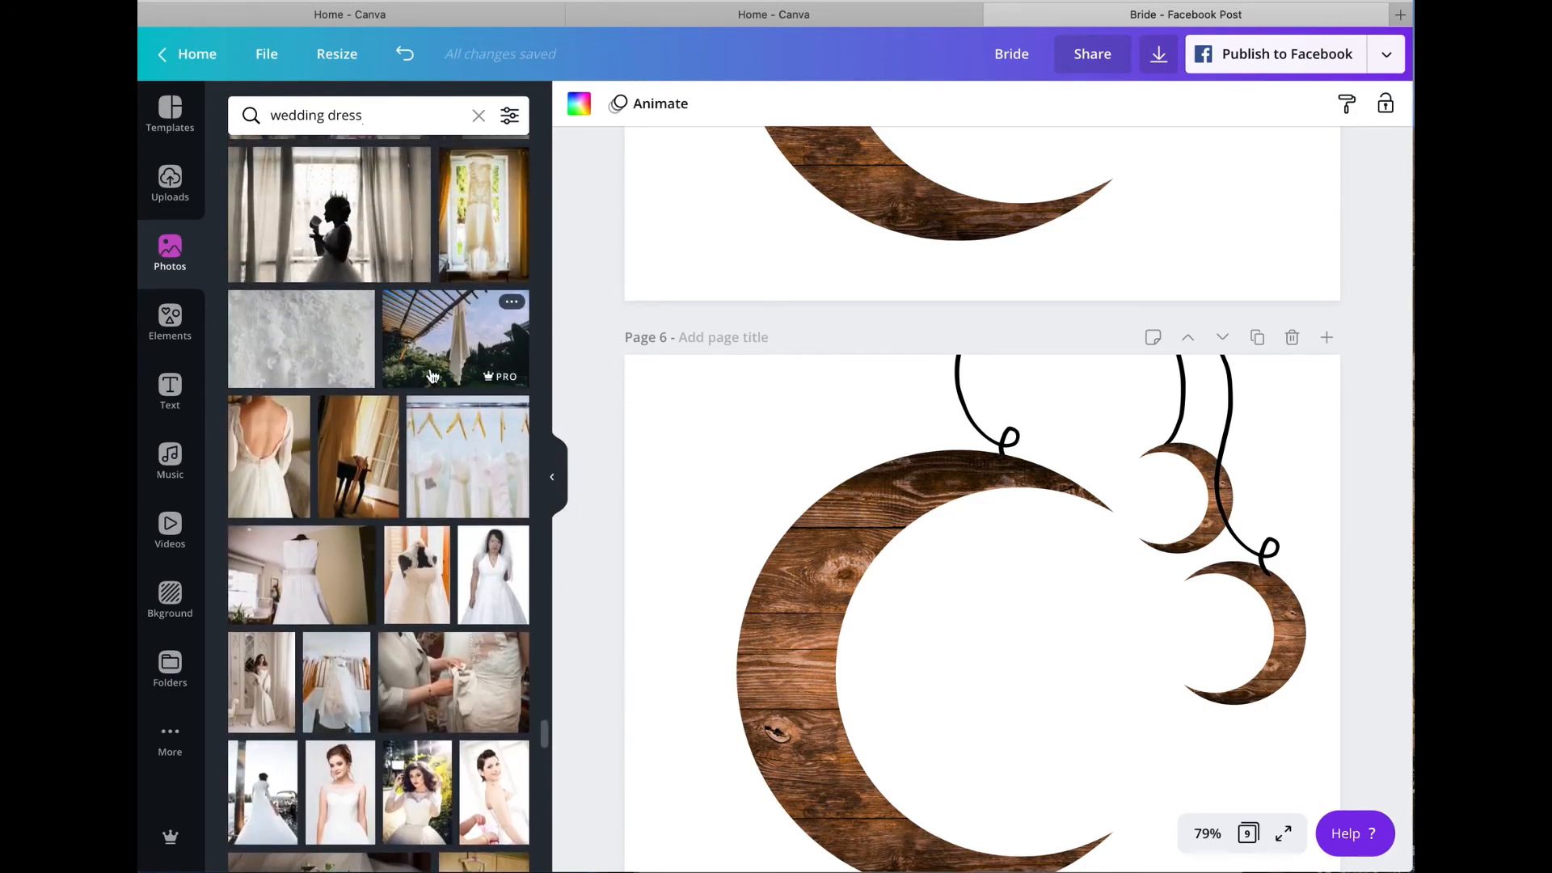
pyautogui.scroll(15, 433, 375)
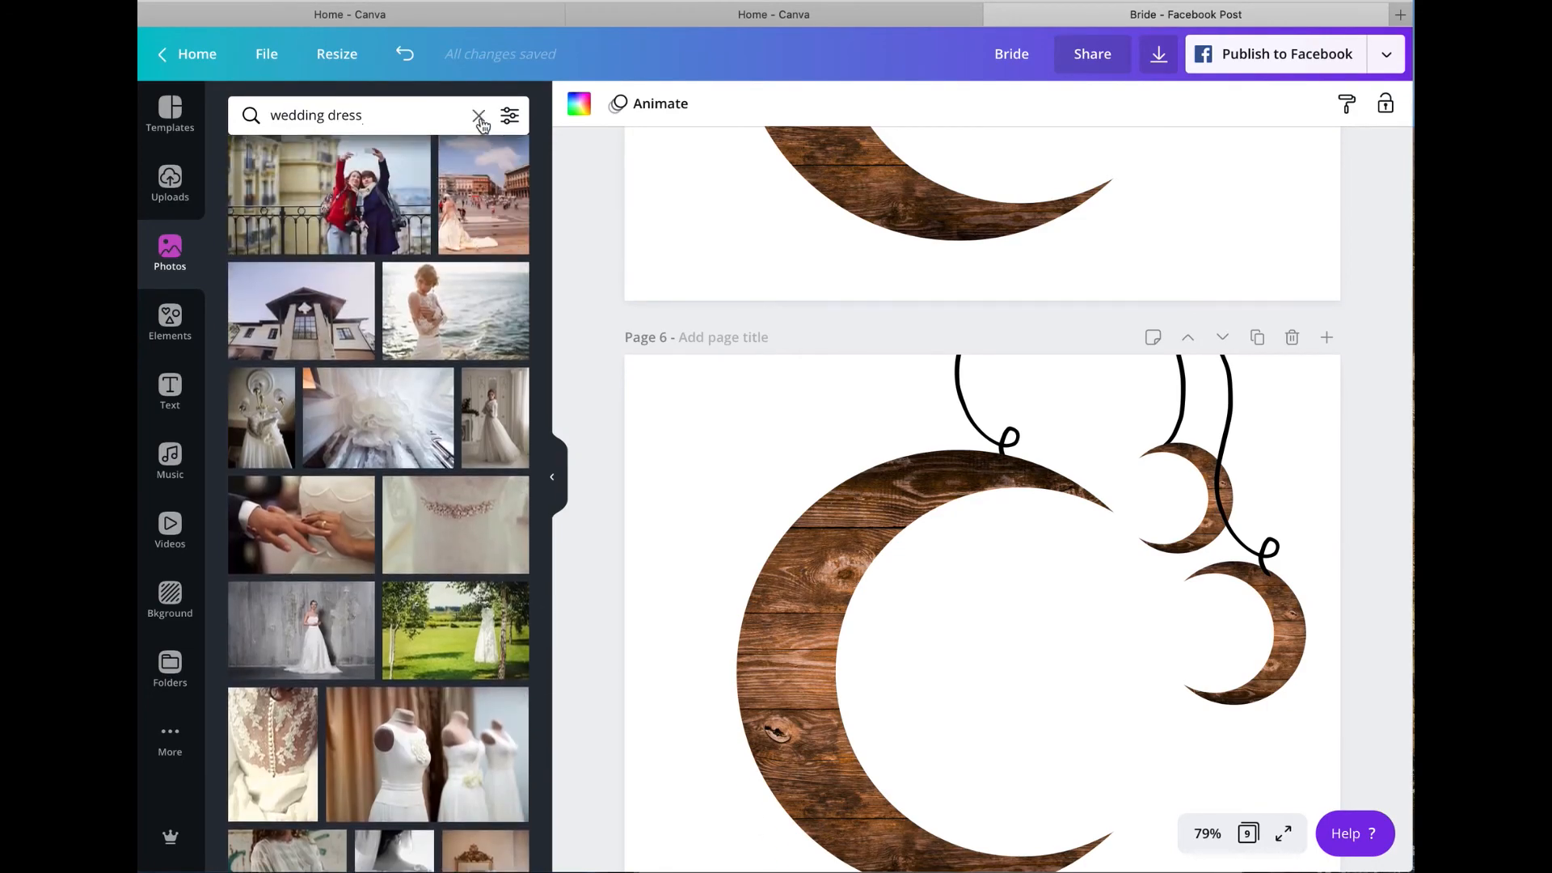
# Step: Clear the photo search and add the recently used photo of the seated bride with a bouquet to page 6
pyautogui.click(479, 118)
pyautogui.moveTo(477, 264)
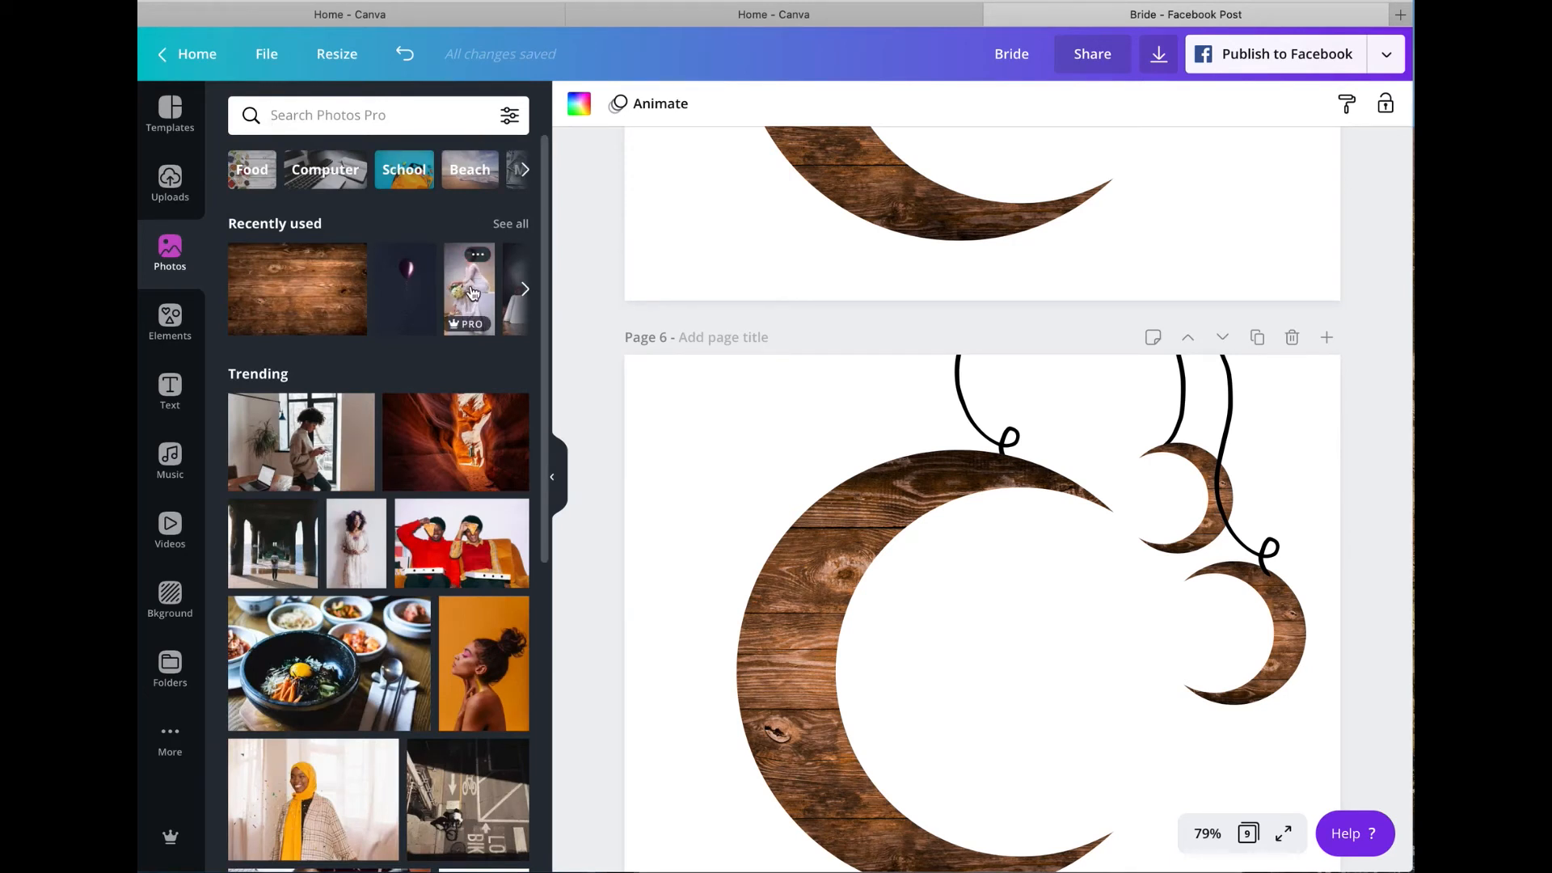
pyautogui.click(474, 293)
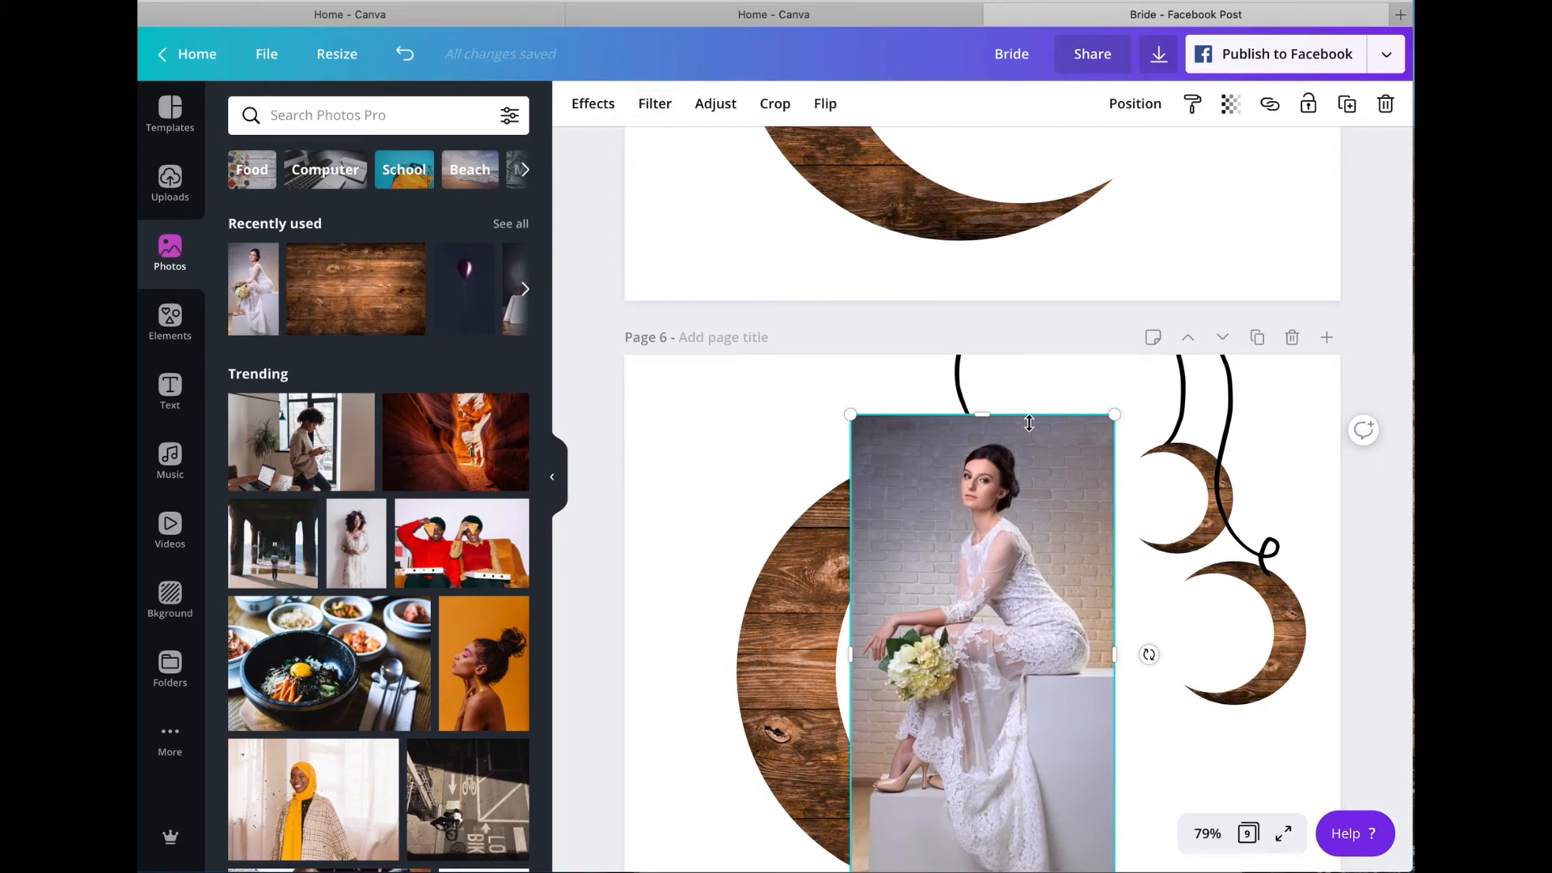
# Step: Move the bride photo from page 6 to page 7 and place it over the lower part of the large moon
pyautogui.scroll(-3, 1027, 417)
pyautogui.scroll(-7, 1024, 415)
pyautogui.scroll(7, 1025, 415)
pyautogui.scroll(-12, 1025, 415)
pyautogui.scroll(-9, 1025, 415)
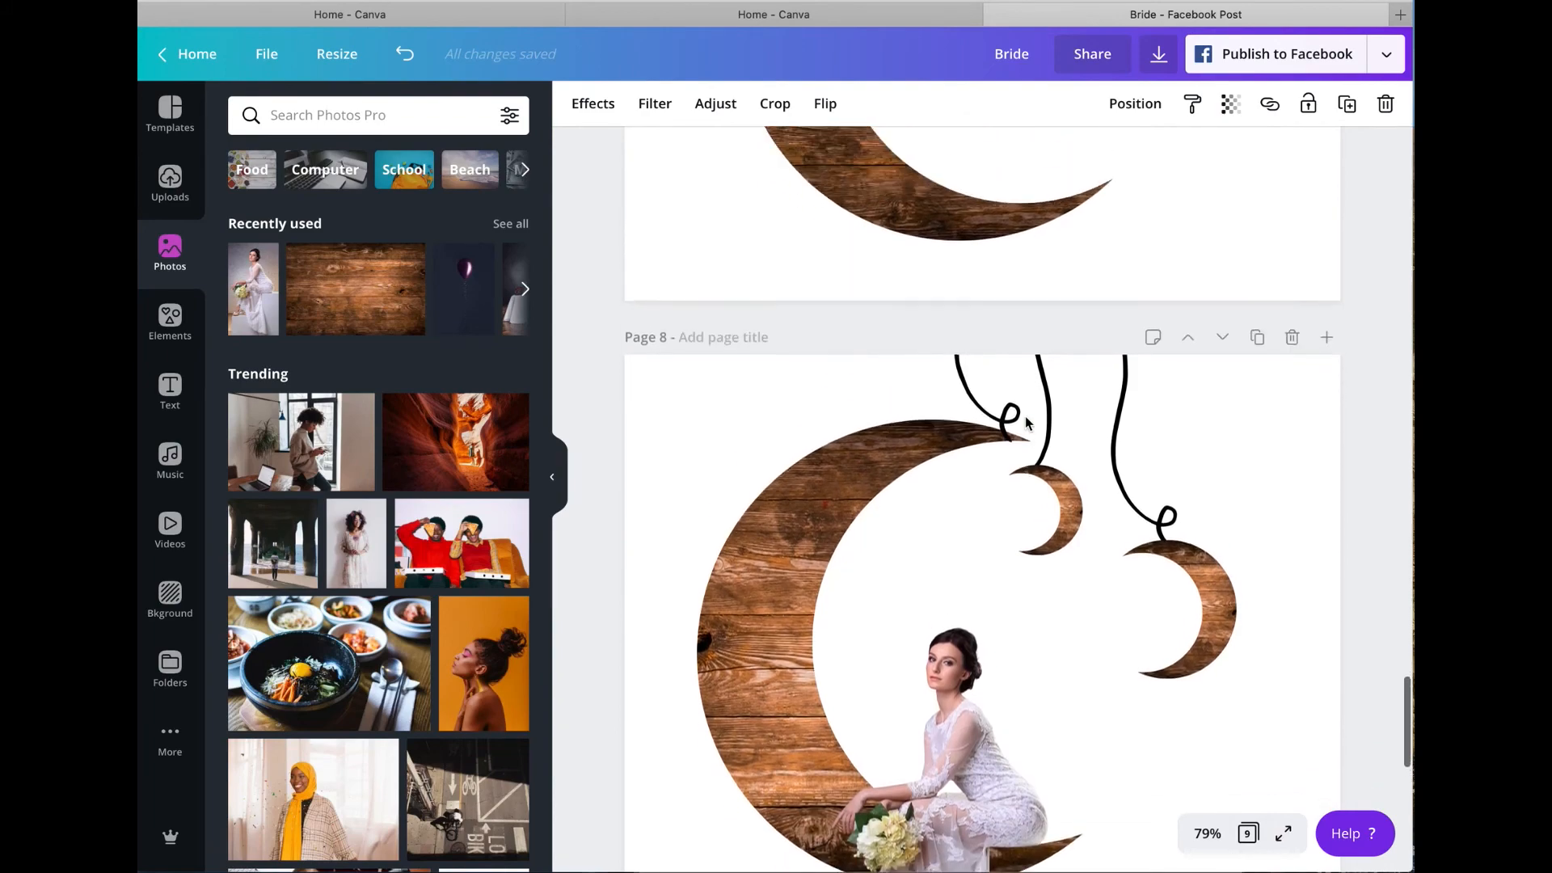
pyautogui.scroll(13, 1024, 415)
pyautogui.scroll(15, 1025, 415)
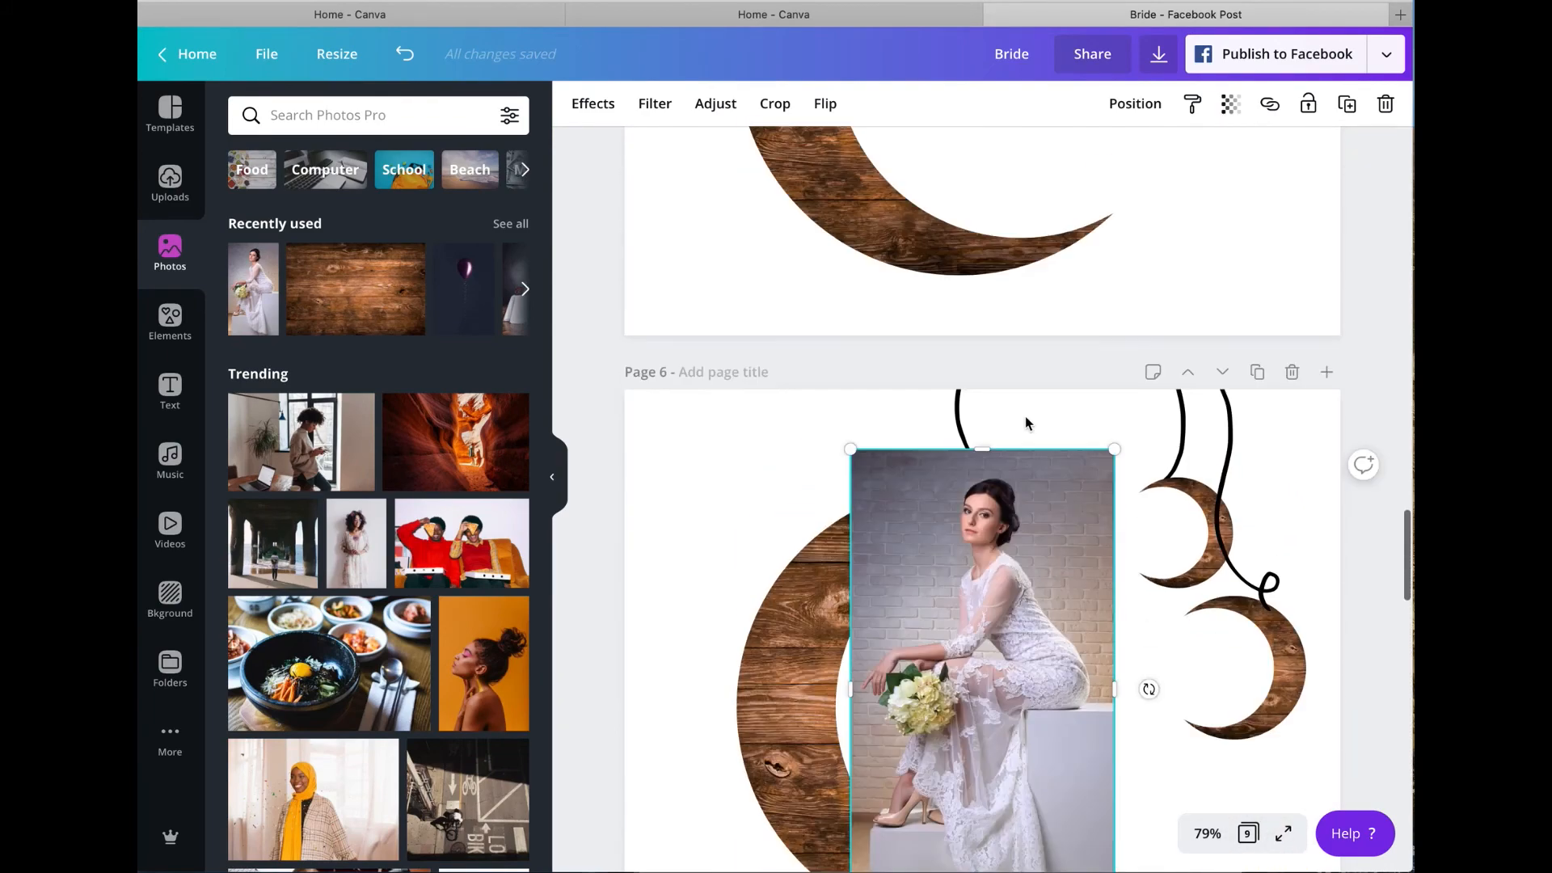
pyautogui.scroll(-5, 1025, 416)
pyautogui.scroll(-10, 1025, 416)
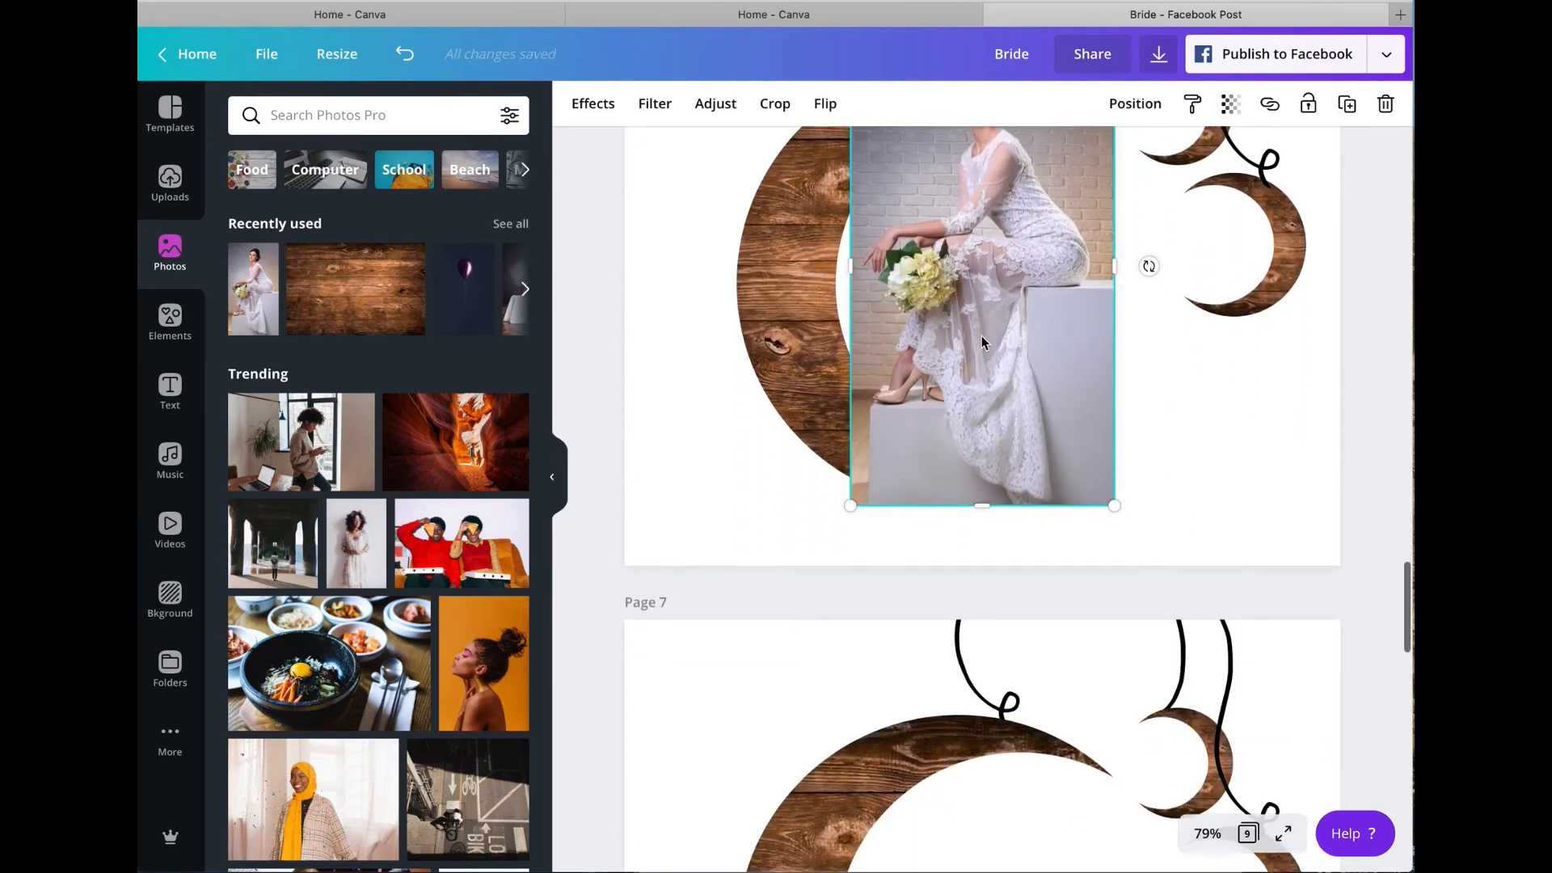
pyautogui.moveTo(974, 269); pyautogui.dragTo(999, 869)
pyautogui.scroll(-2, 1140, 650)
pyautogui.scroll(-2, 1139, 649)
pyautogui.moveTo(1035, 488); pyautogui.dragTo(972, 655)
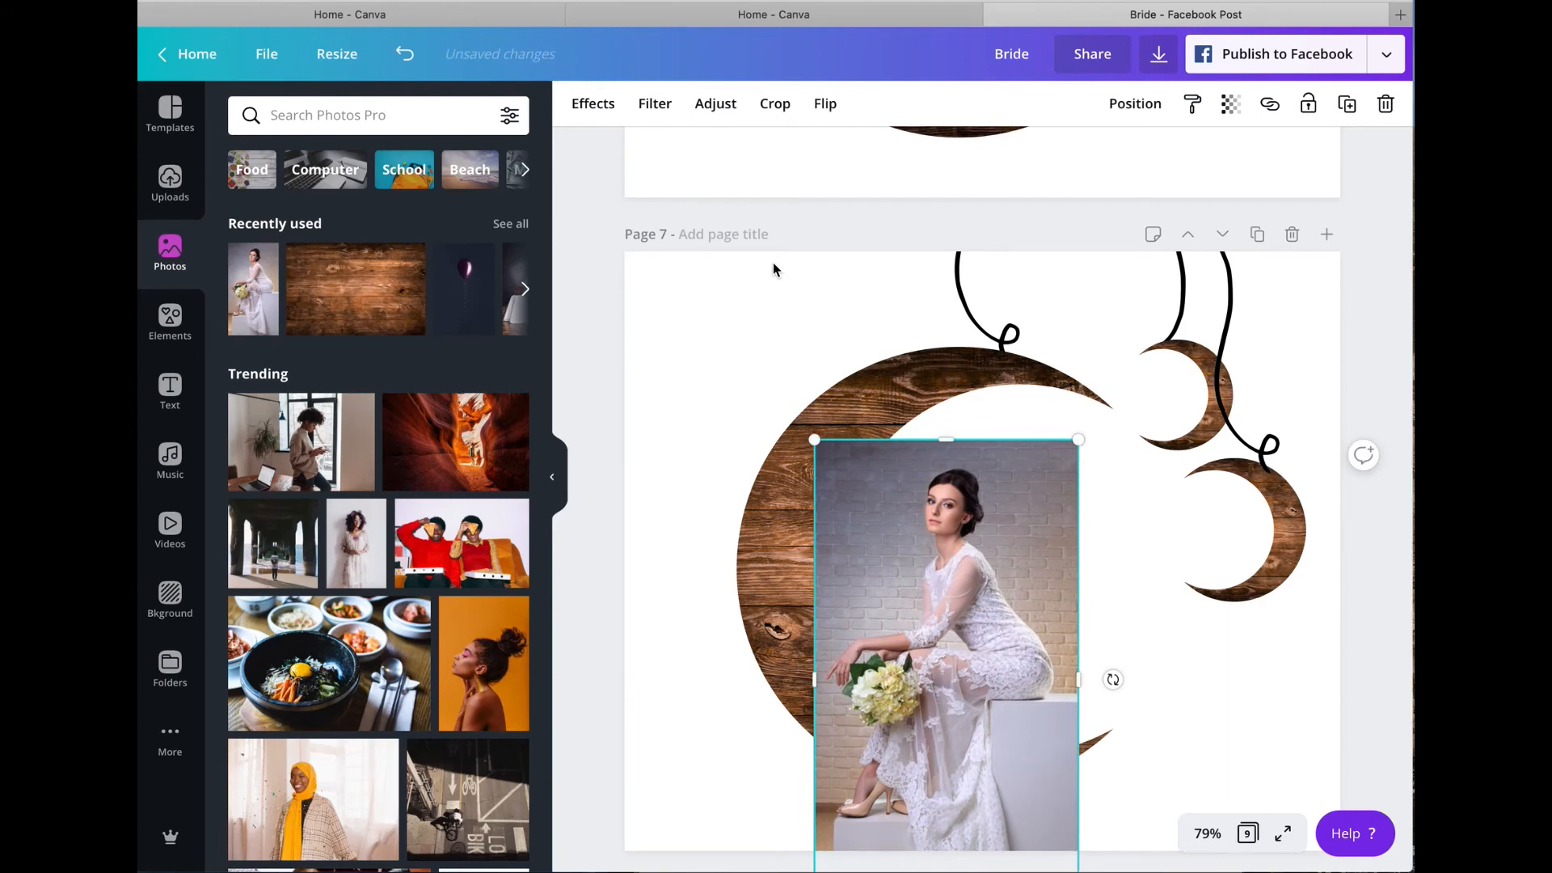
# Step: Remove the bride photo's background and shrink and reposition the cutout so she sits on the large moon's lower curve
pyautogui.click(596, 102)
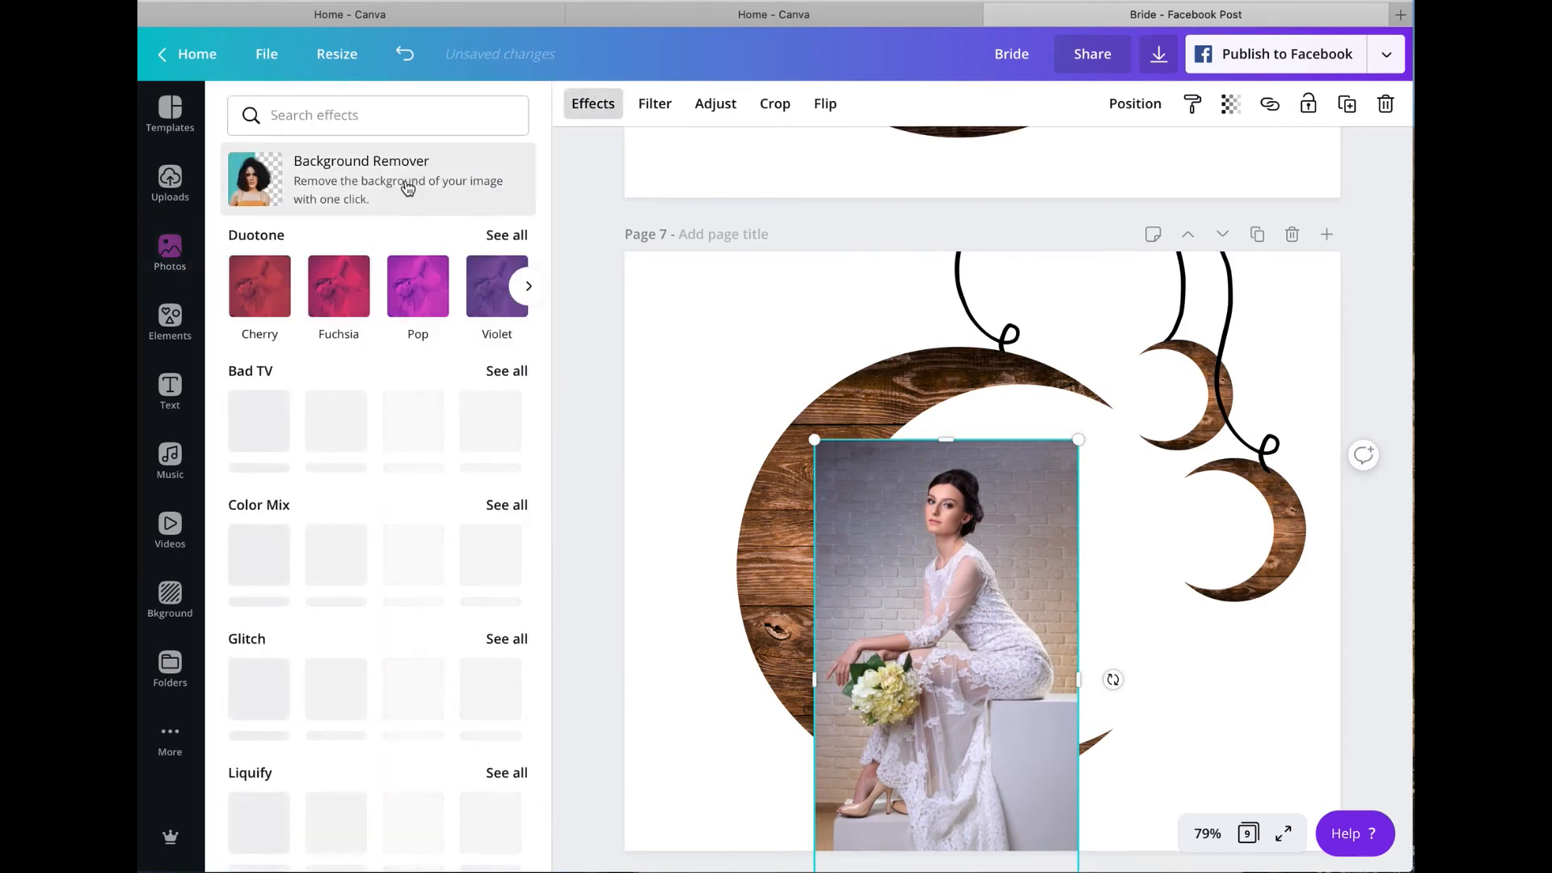
pyautogui.click(406, 185)
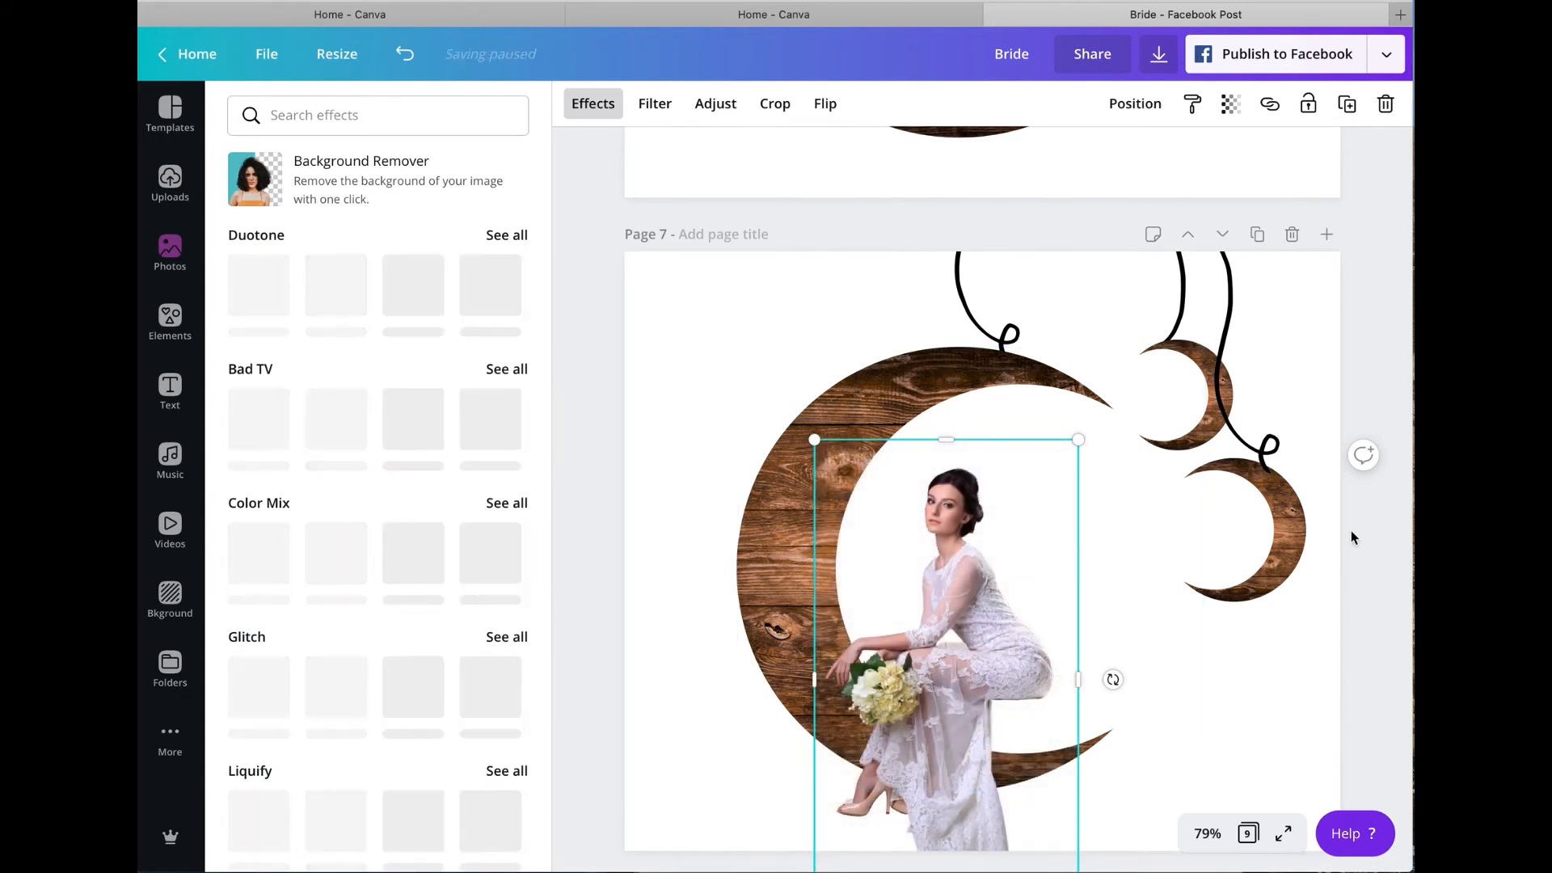
pyautogui.scroll(-5, 1258, 613)
pyautogui.moveTo(1002, 466)
pyautogui.mouseDown()
pyautogui.moveTo(1006, 517)
pyautogui.moveTo(1025, 463)
pyautogui.mouseUp()
pyautogui.moveTo(1099, 250); pyautogui.dragTo(1027, 348)
pyautogui.moveTo(950, 462); pyautogui.dragTo(988, 474)
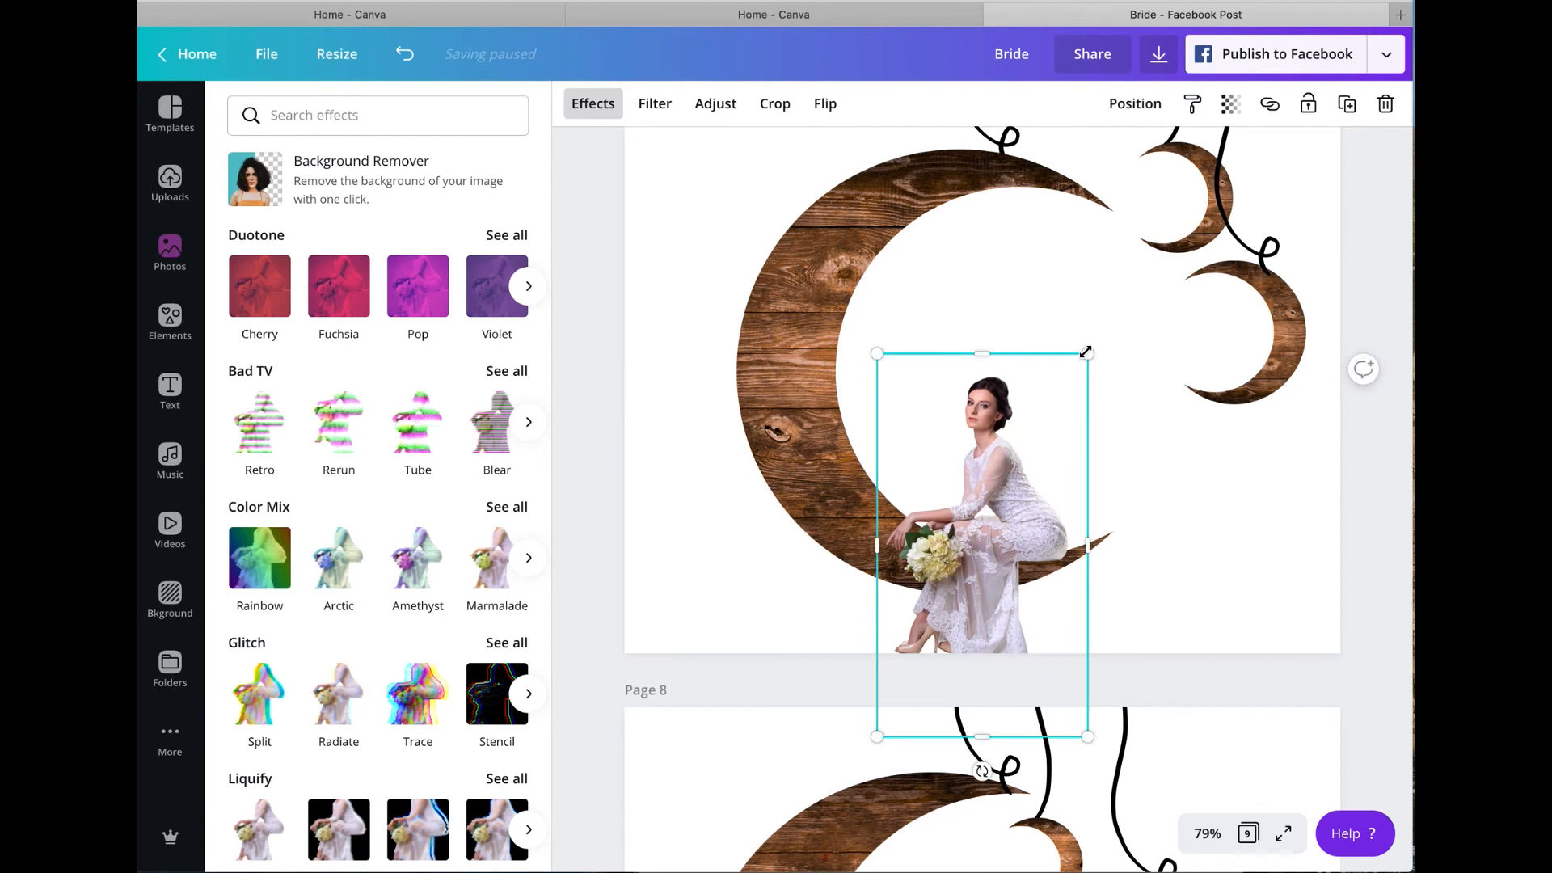
pyautogui.moveTo(1087, 353); pyautogui.dragTo(1093, 348)
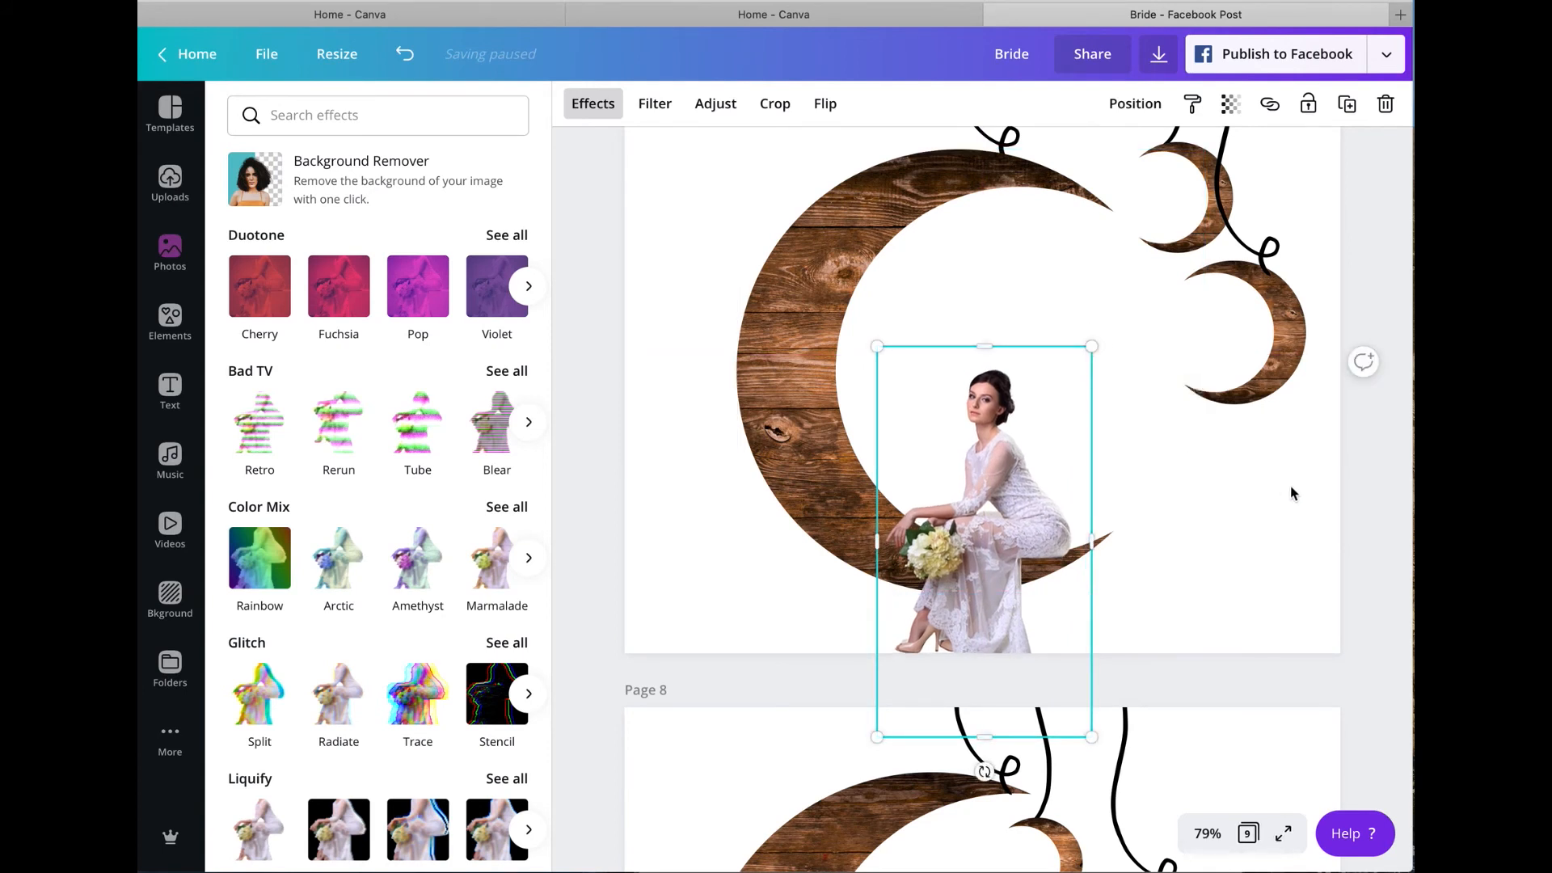
# Step: Delete page 8 containing the earlier bride and crescent version, and return to page 1
pyautogui.scroll(-5, 1342, 498)
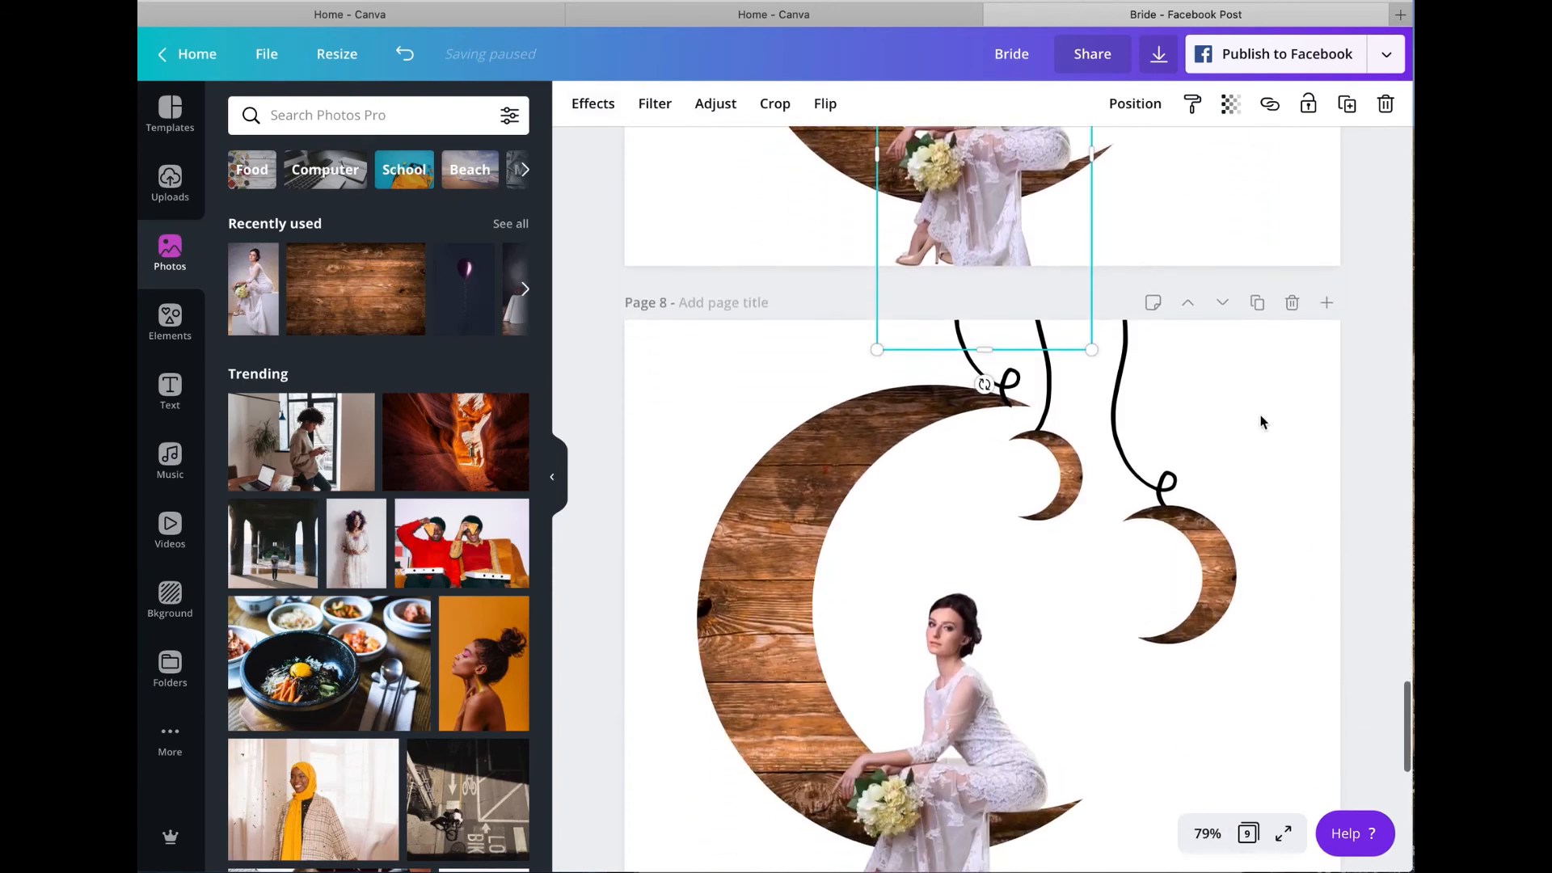
pyautogui.click(1291, 282)
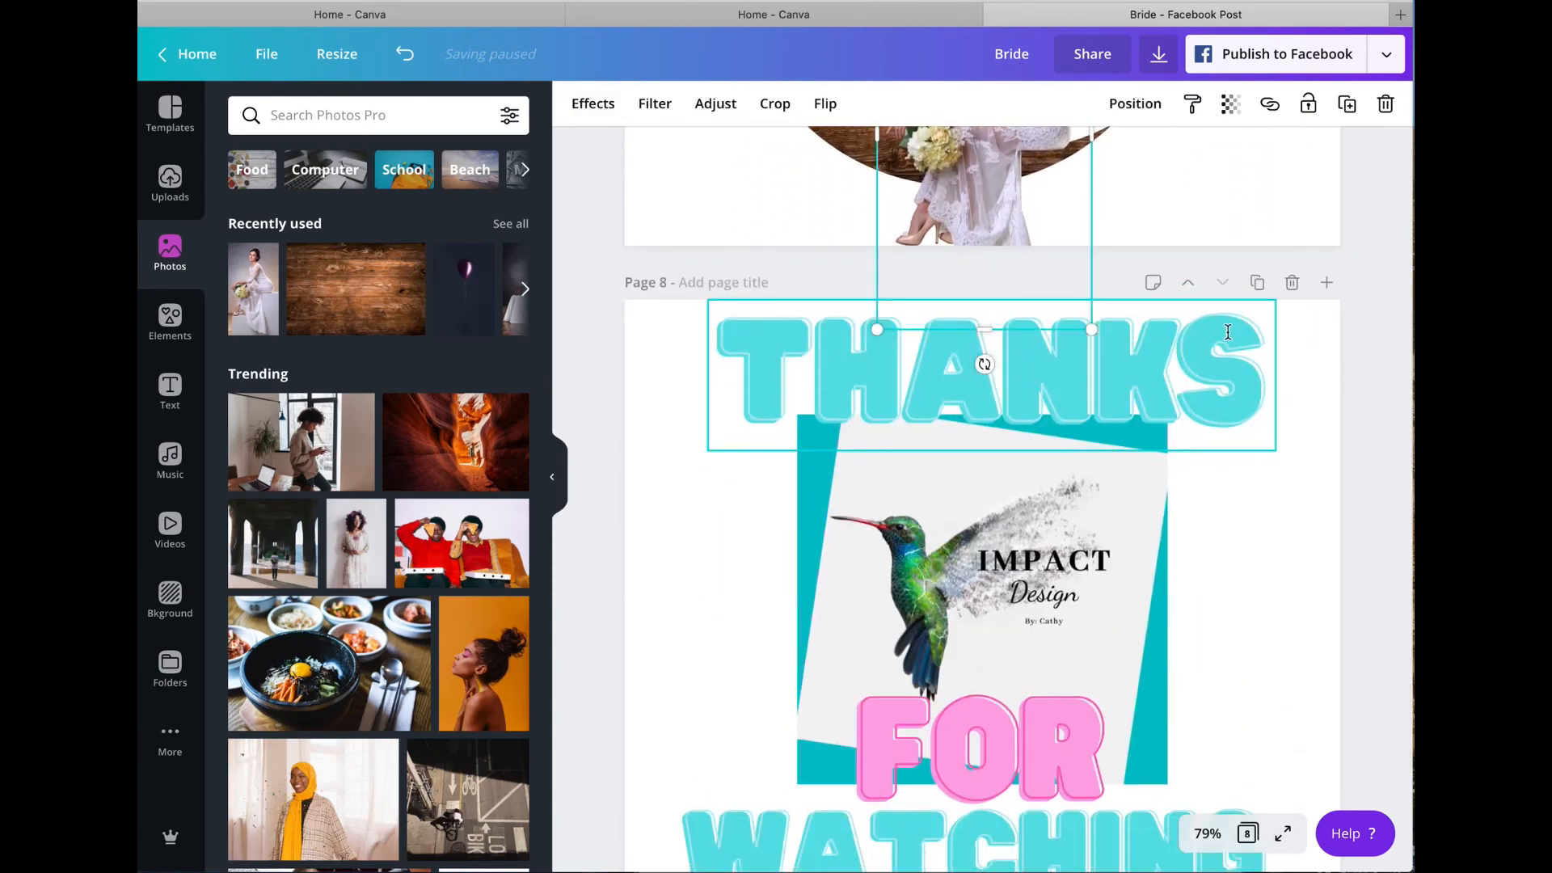
pyautogui.scroll(3, 1228, 336)
pyautogui.scroll(10, 1227, 335)
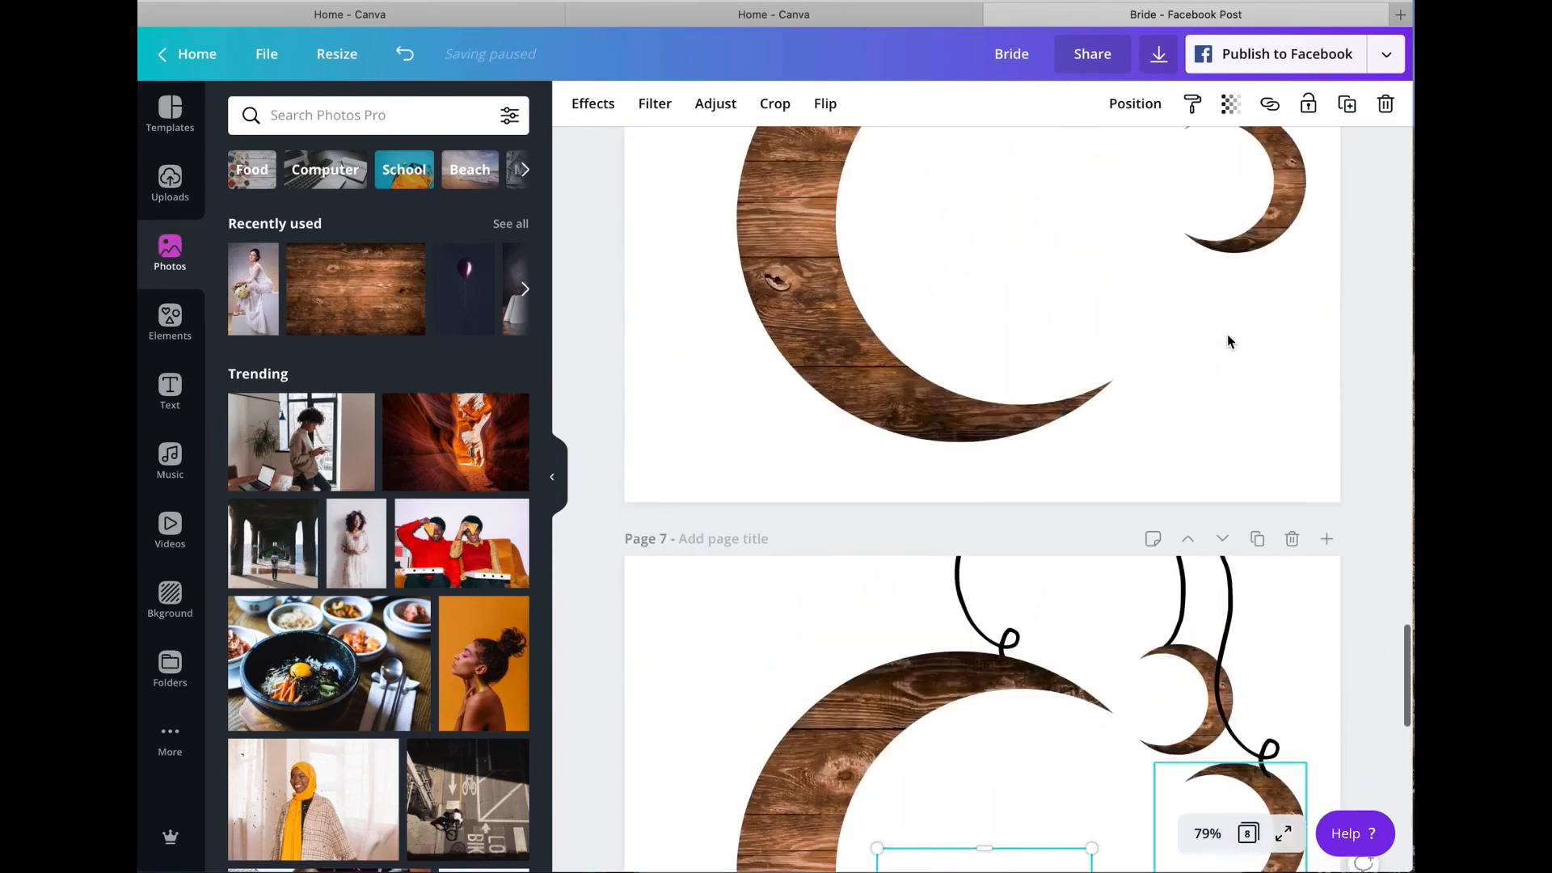
pyautogui.scroll(20, 1226, 340)
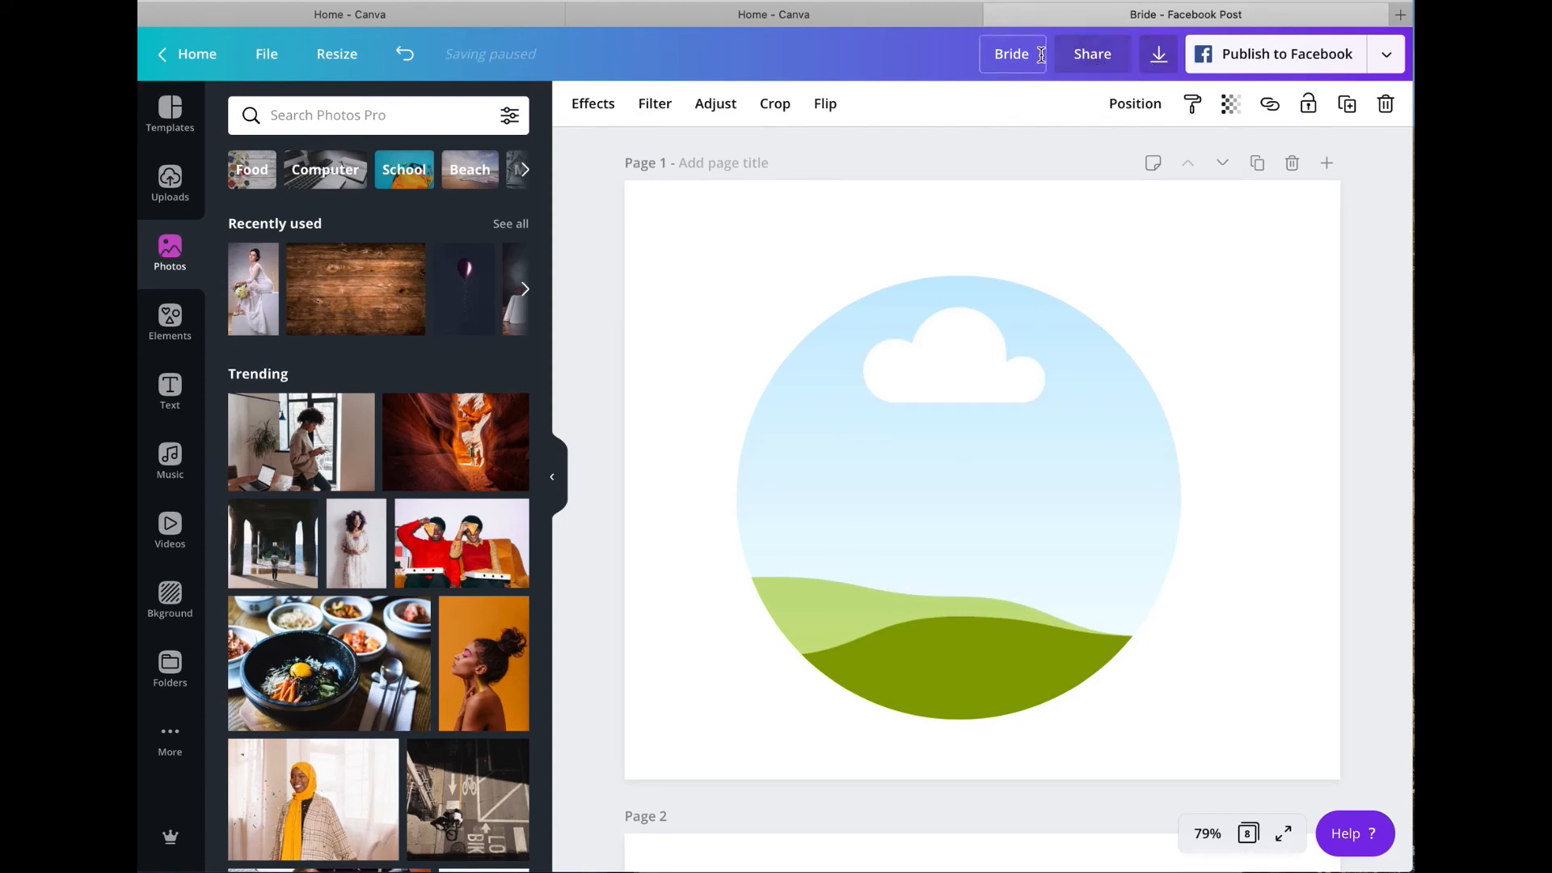
pyautogui.click(1159, 55)
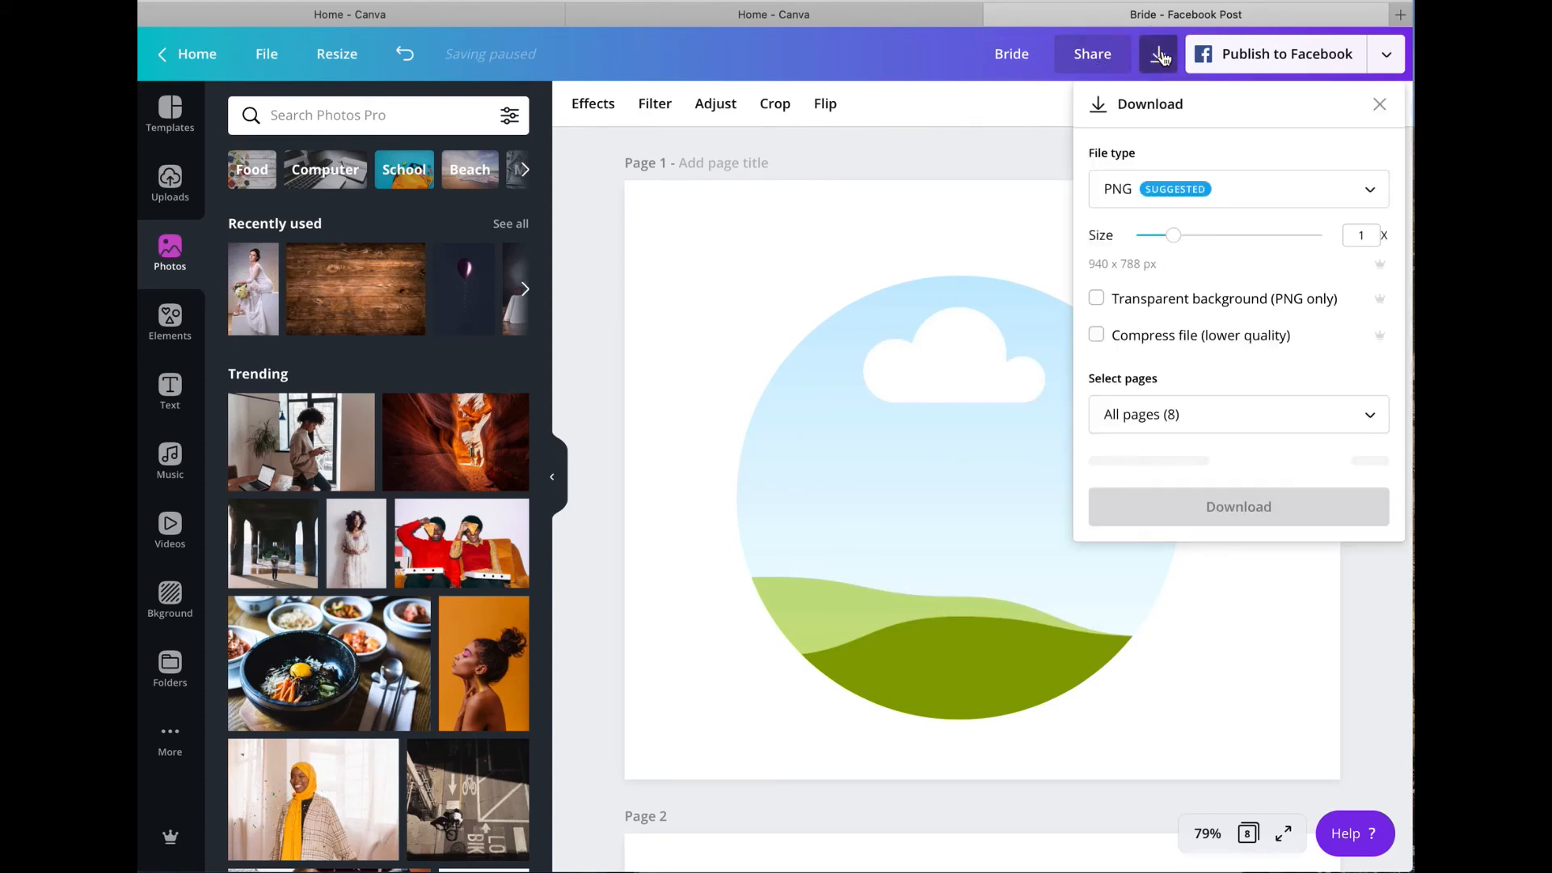
pyautogui.click(1333, 193)
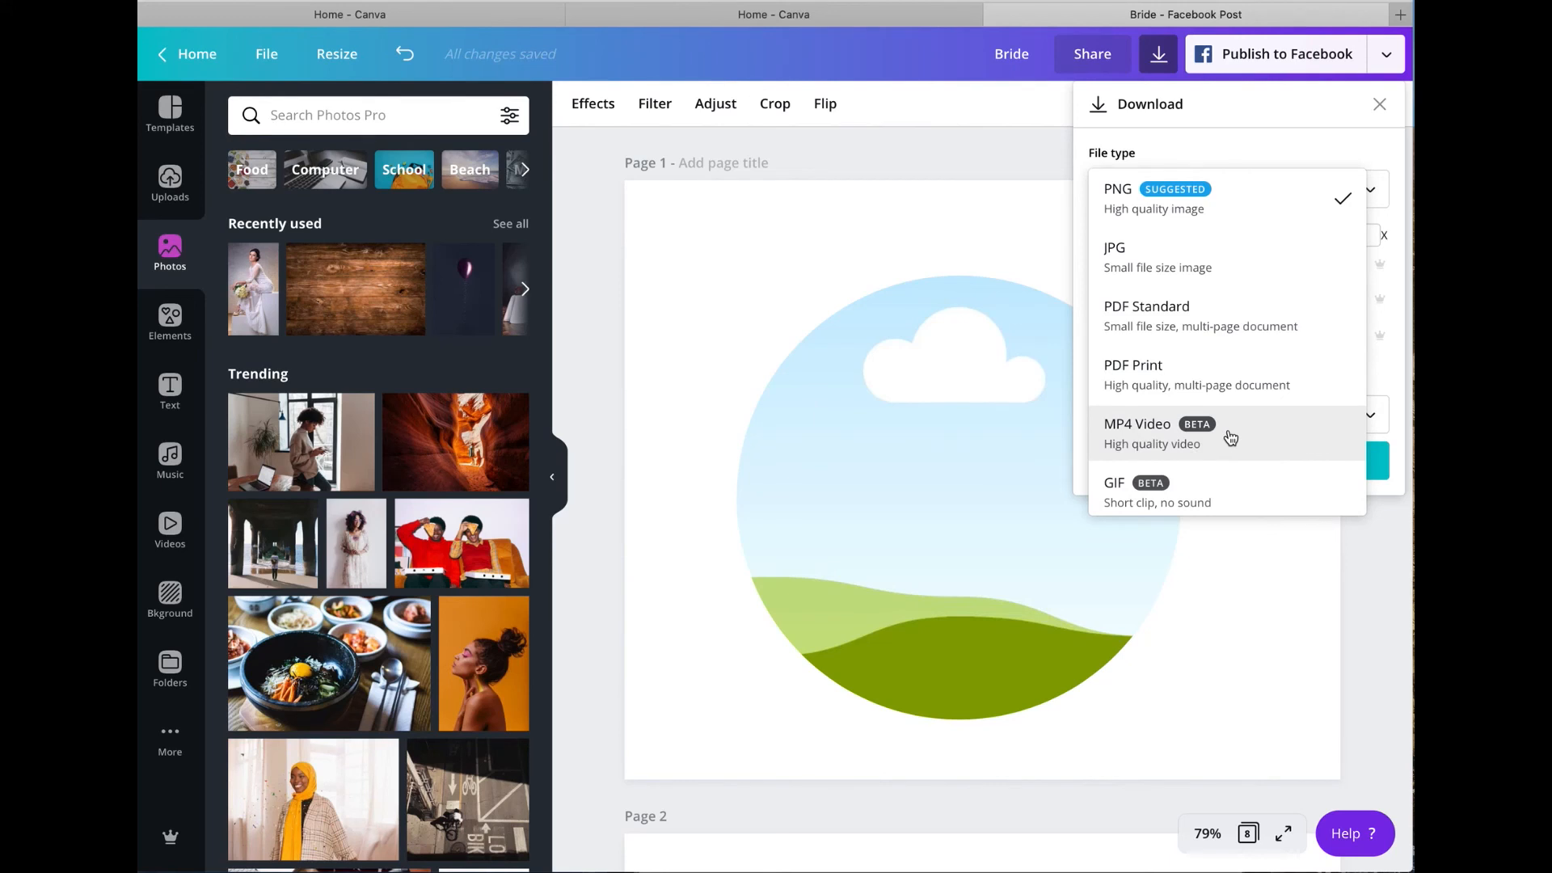
pyautogui.click(1191, 501)
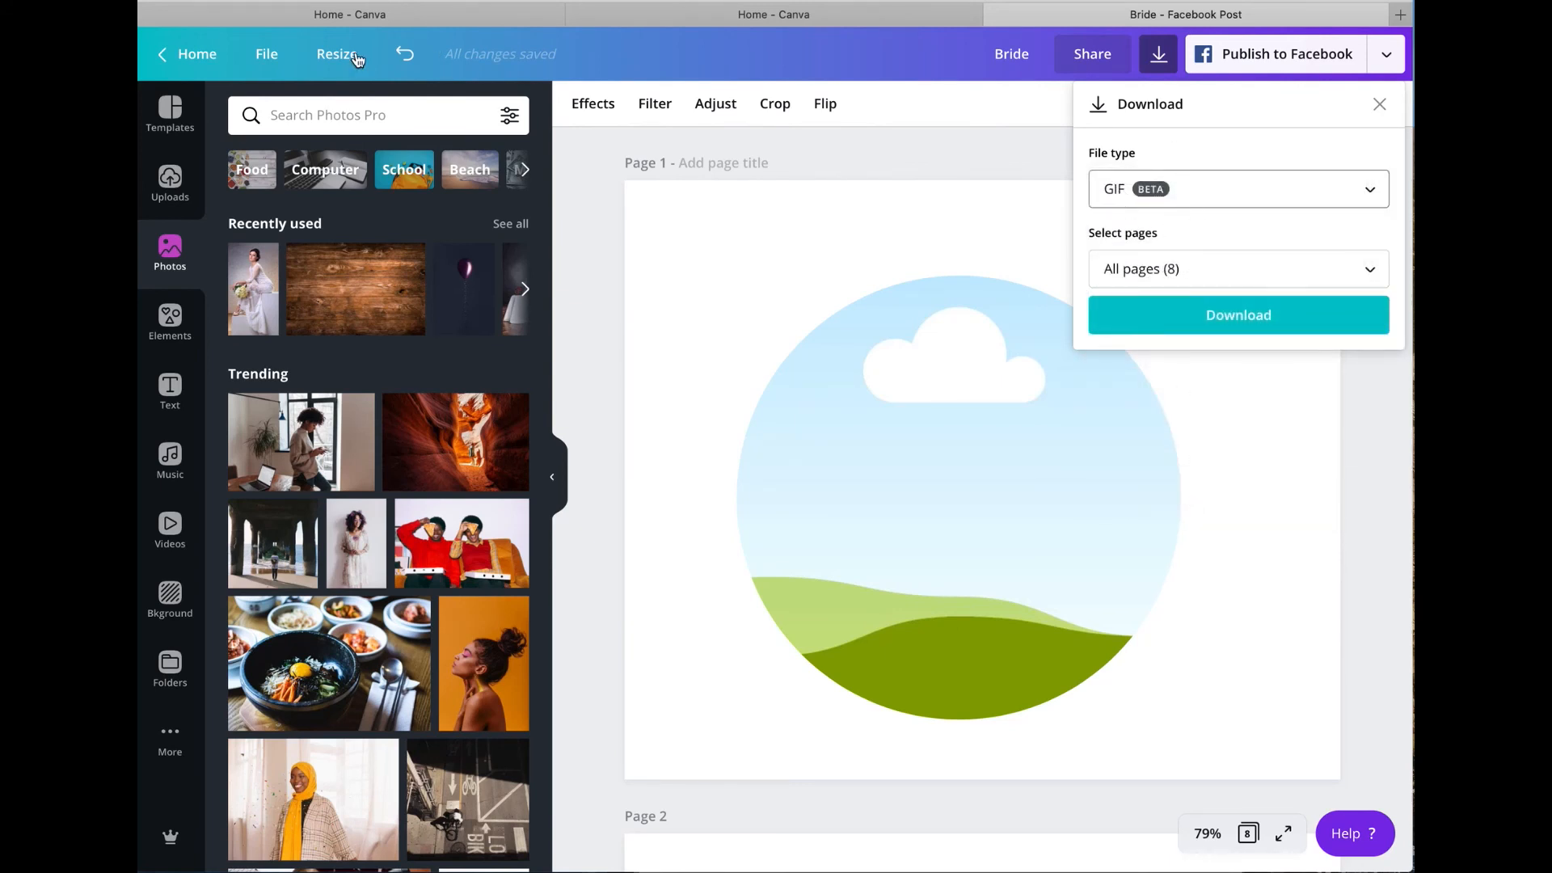
pyautogui.click(327, 57)
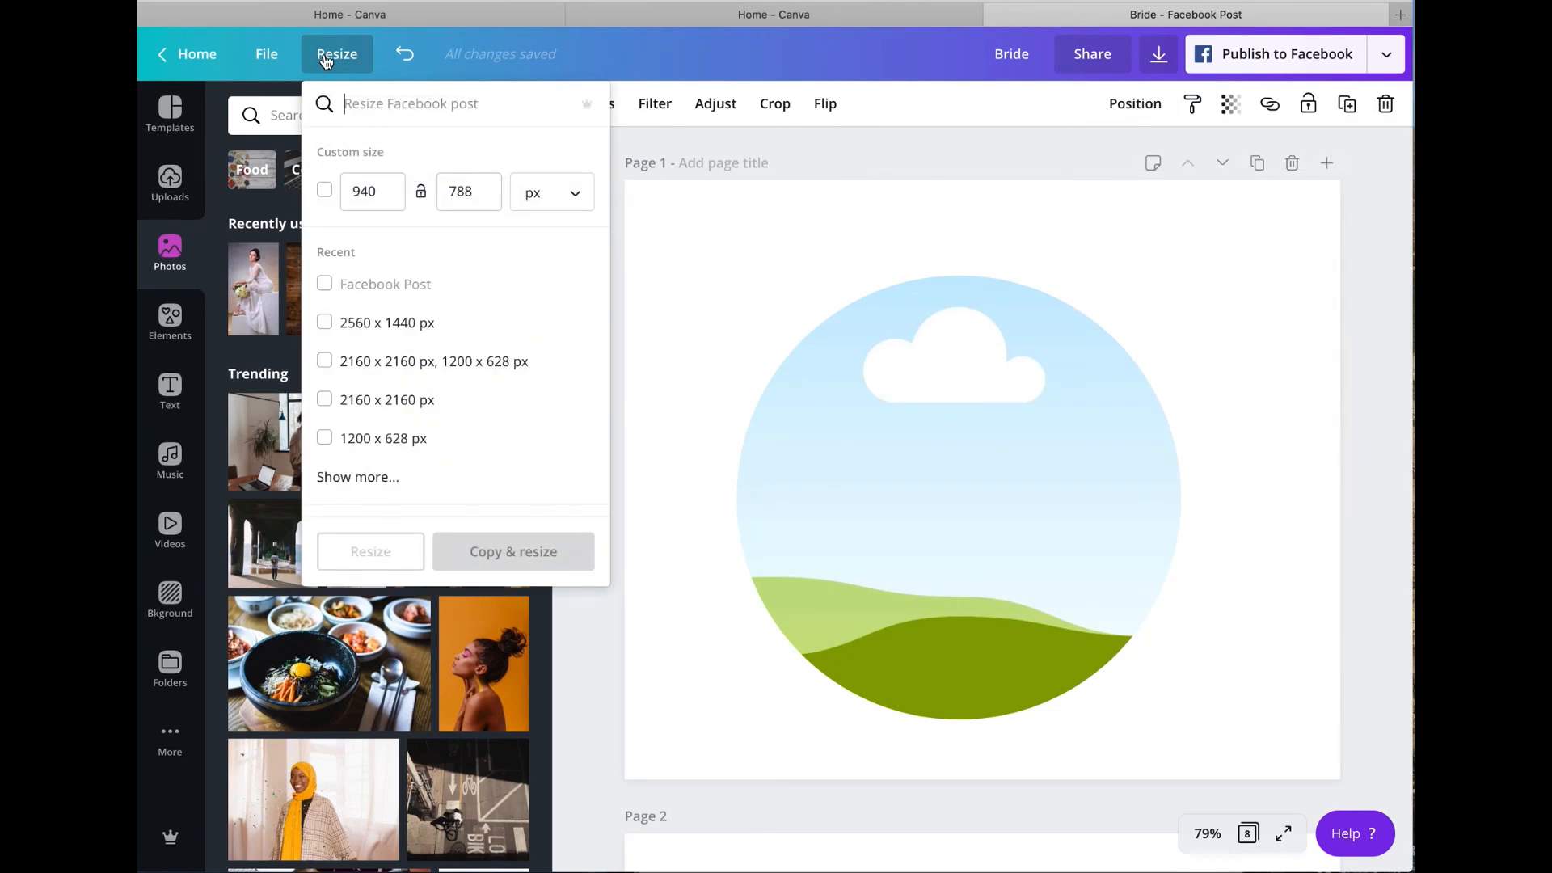
pyautogui.click(702, 202)
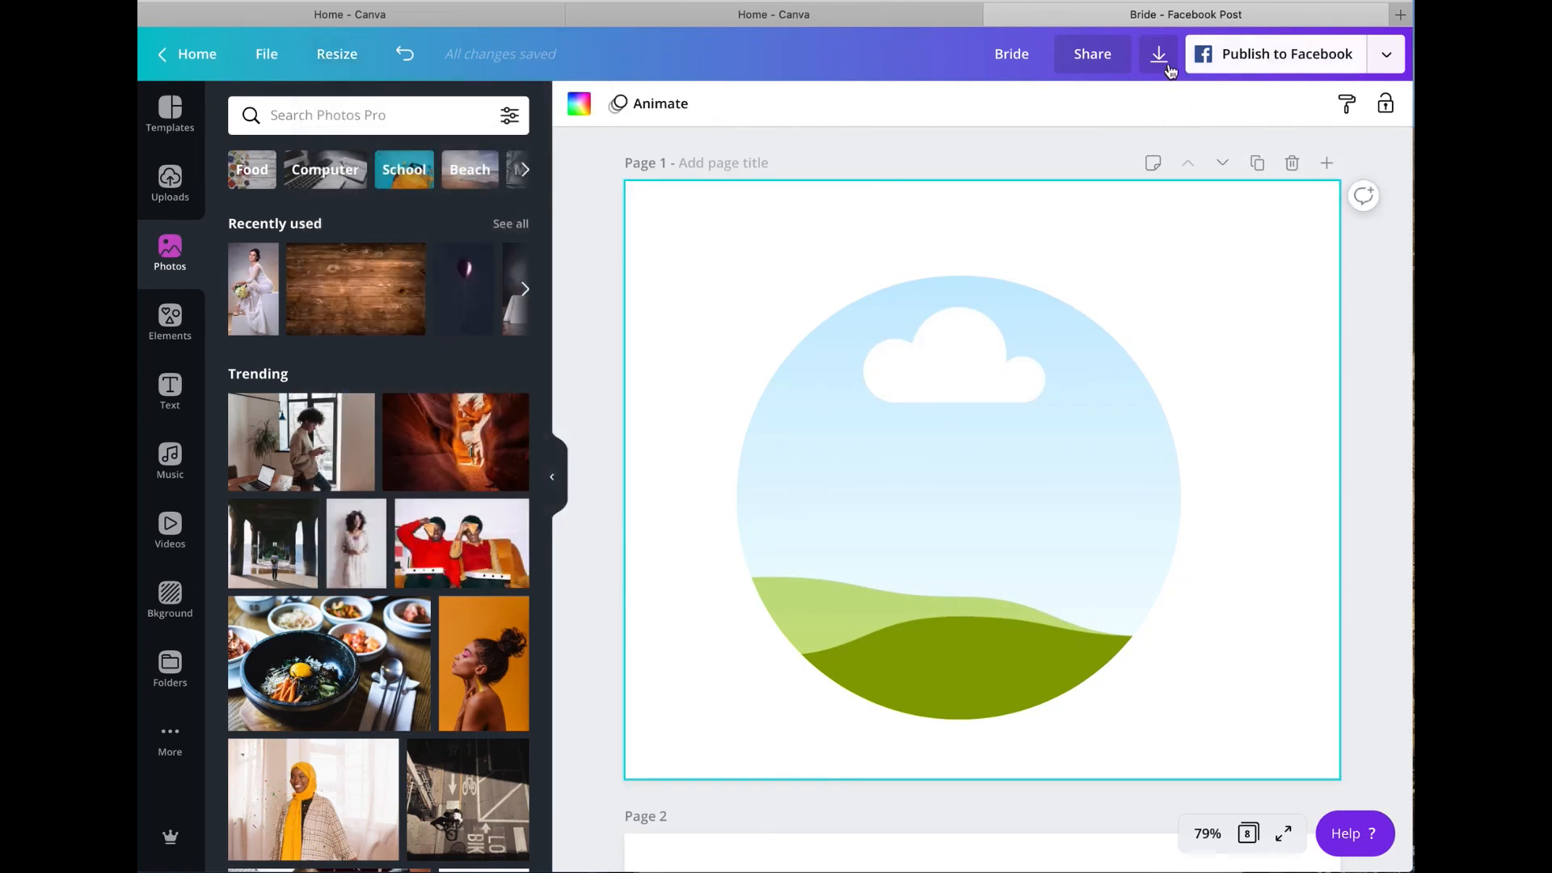
# Step: Download all 8 pages of the design as a GIF
pyautogui.click(1159, 57)
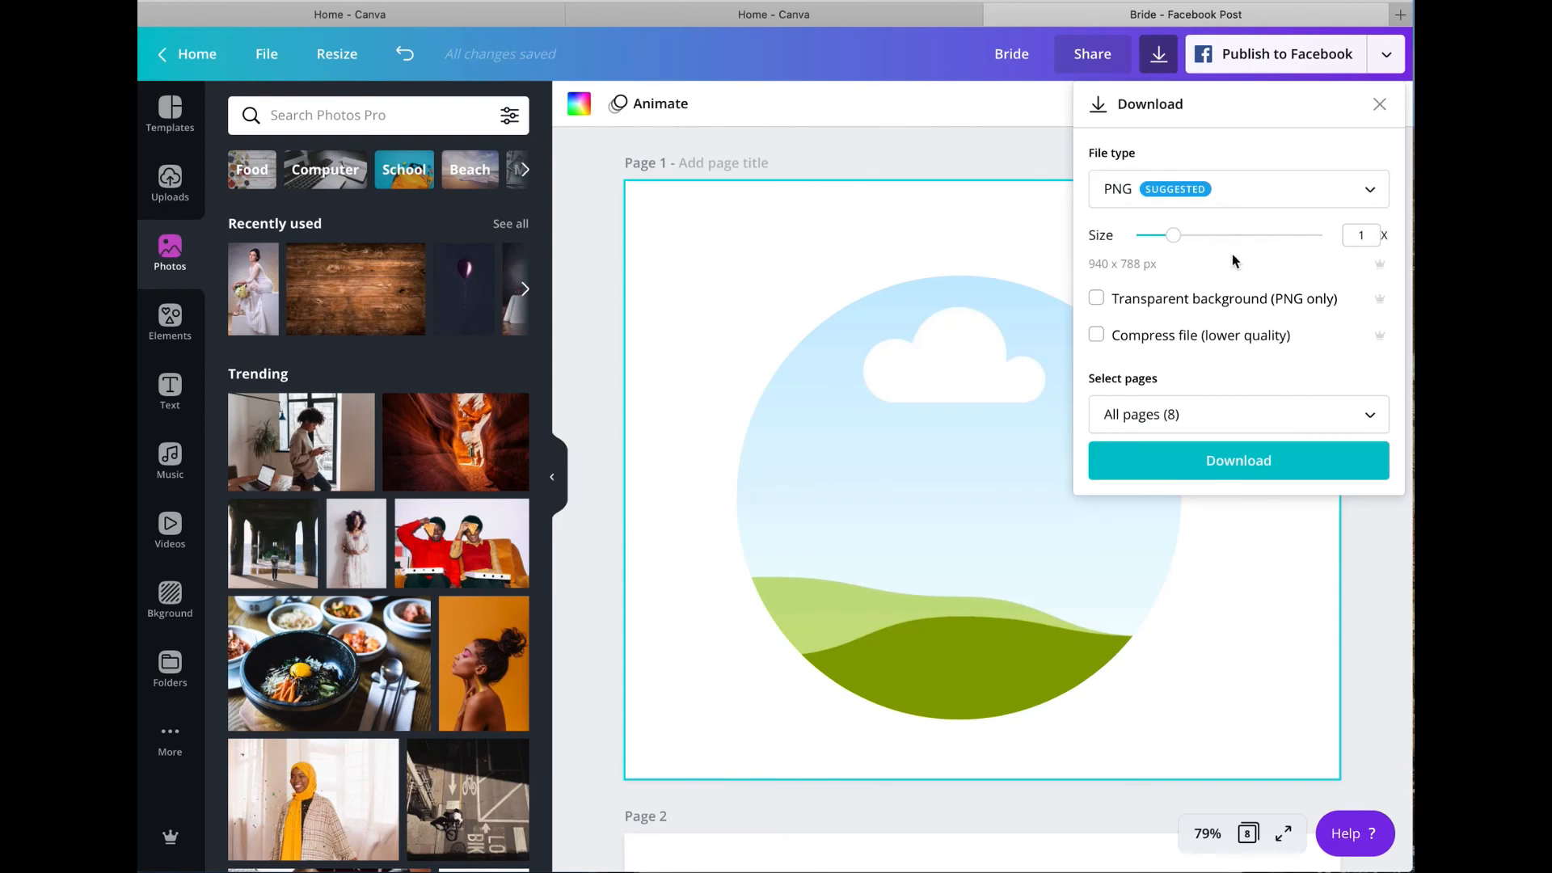
pyautogui.click(1247, 189)
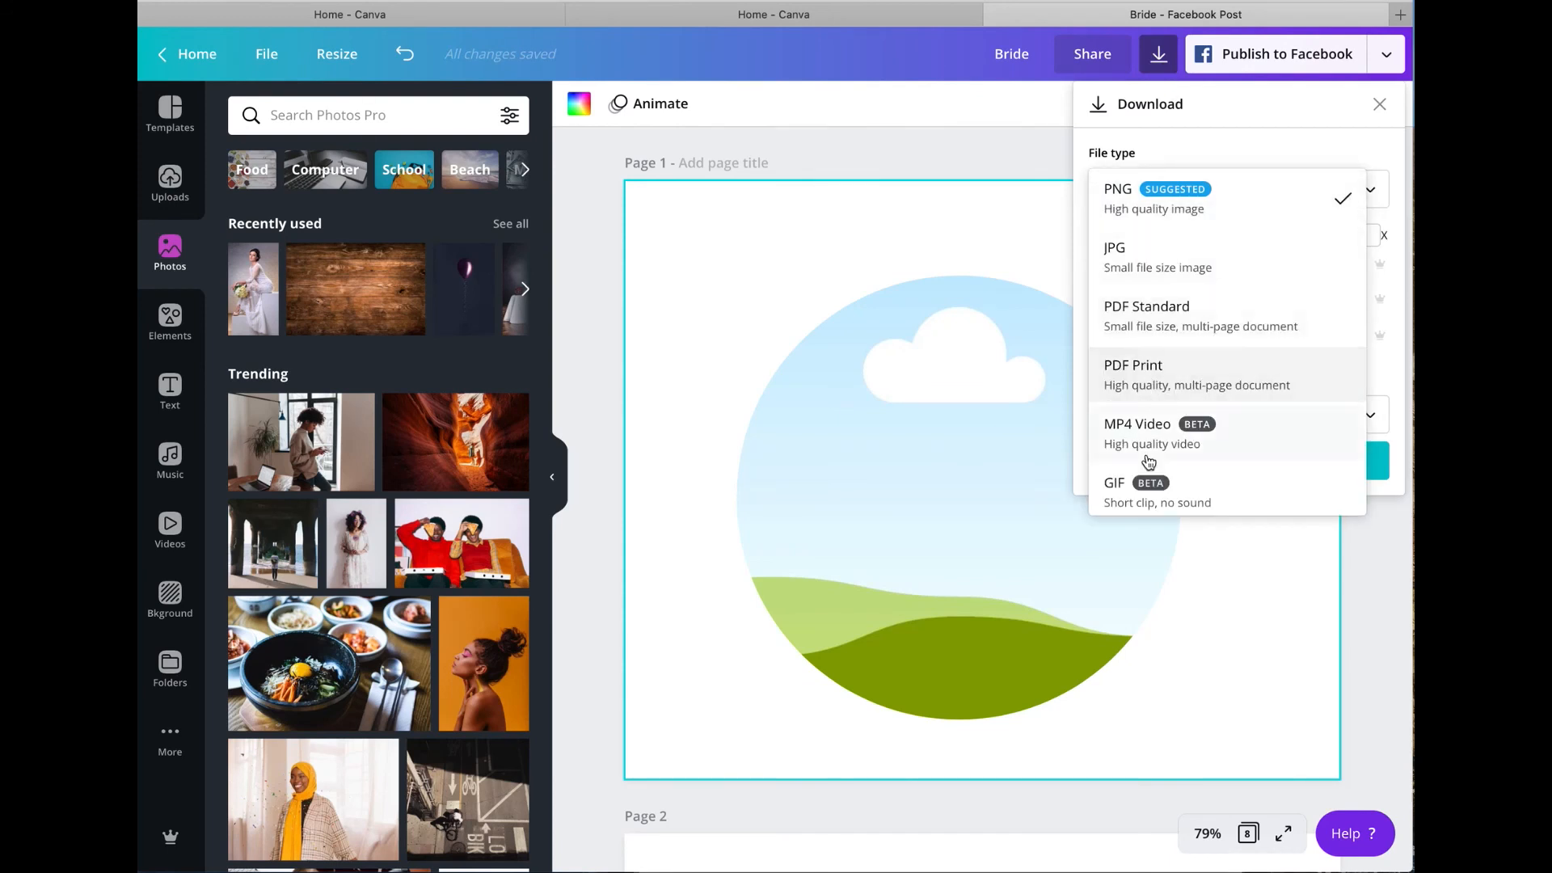
pyautogui.click(1193, 489)
pyautogui.click(1208, 321)
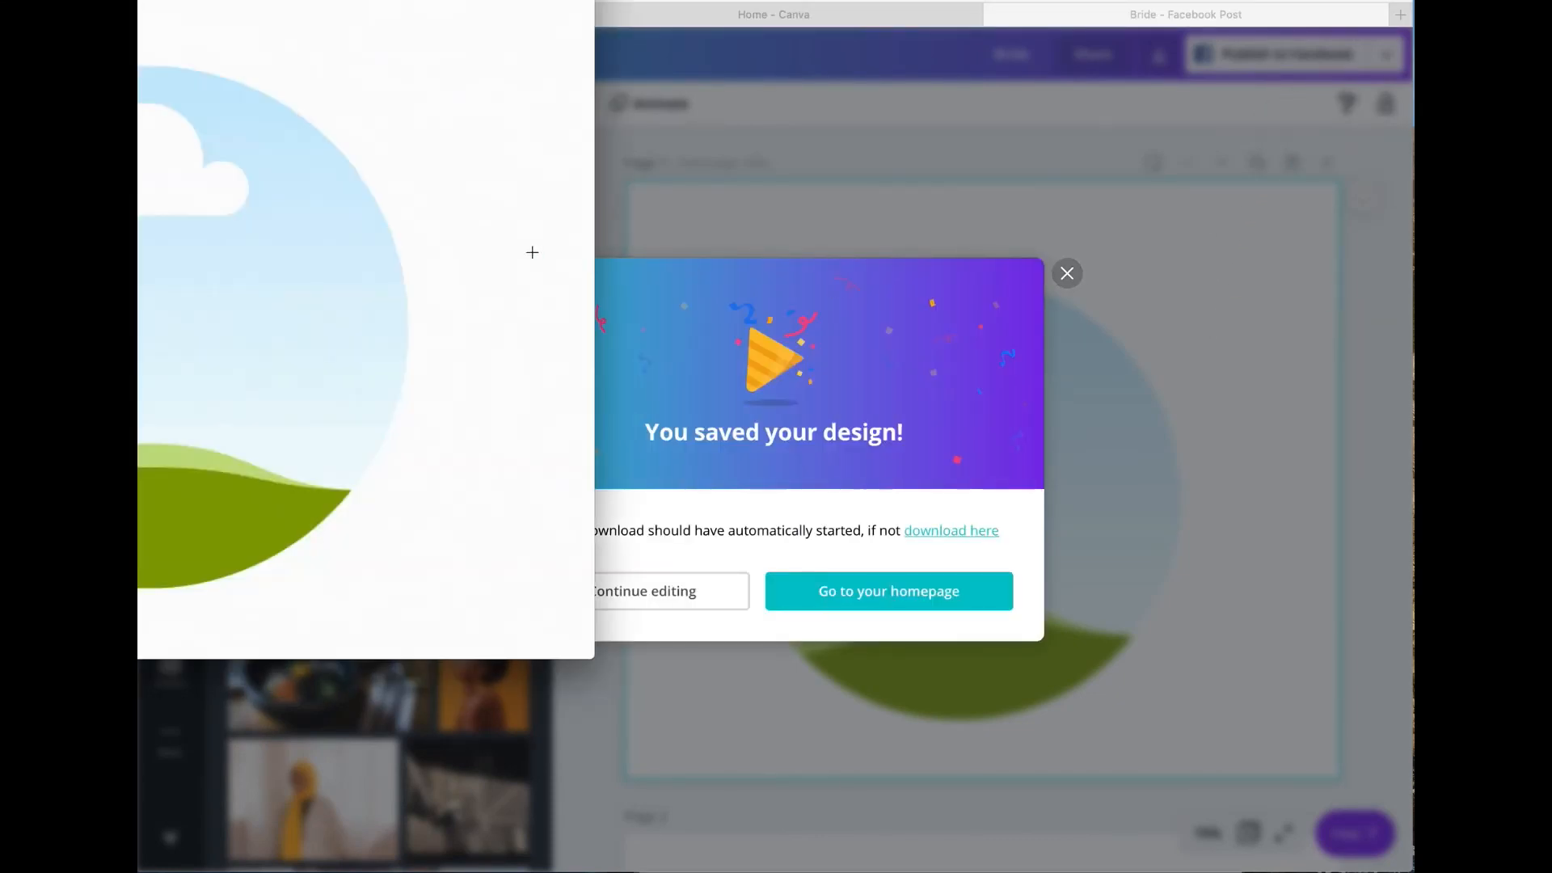
# Step: View the downloaded GIF's preview and dismiss the saved-design message
pyautogui.moveTo(503, 104); pyautogui.dragTo(528, 110)
pyautogui.moveTo(503, 211); pyautogui.dragTo(540, 217)
pyautogui.click(1073, 275)
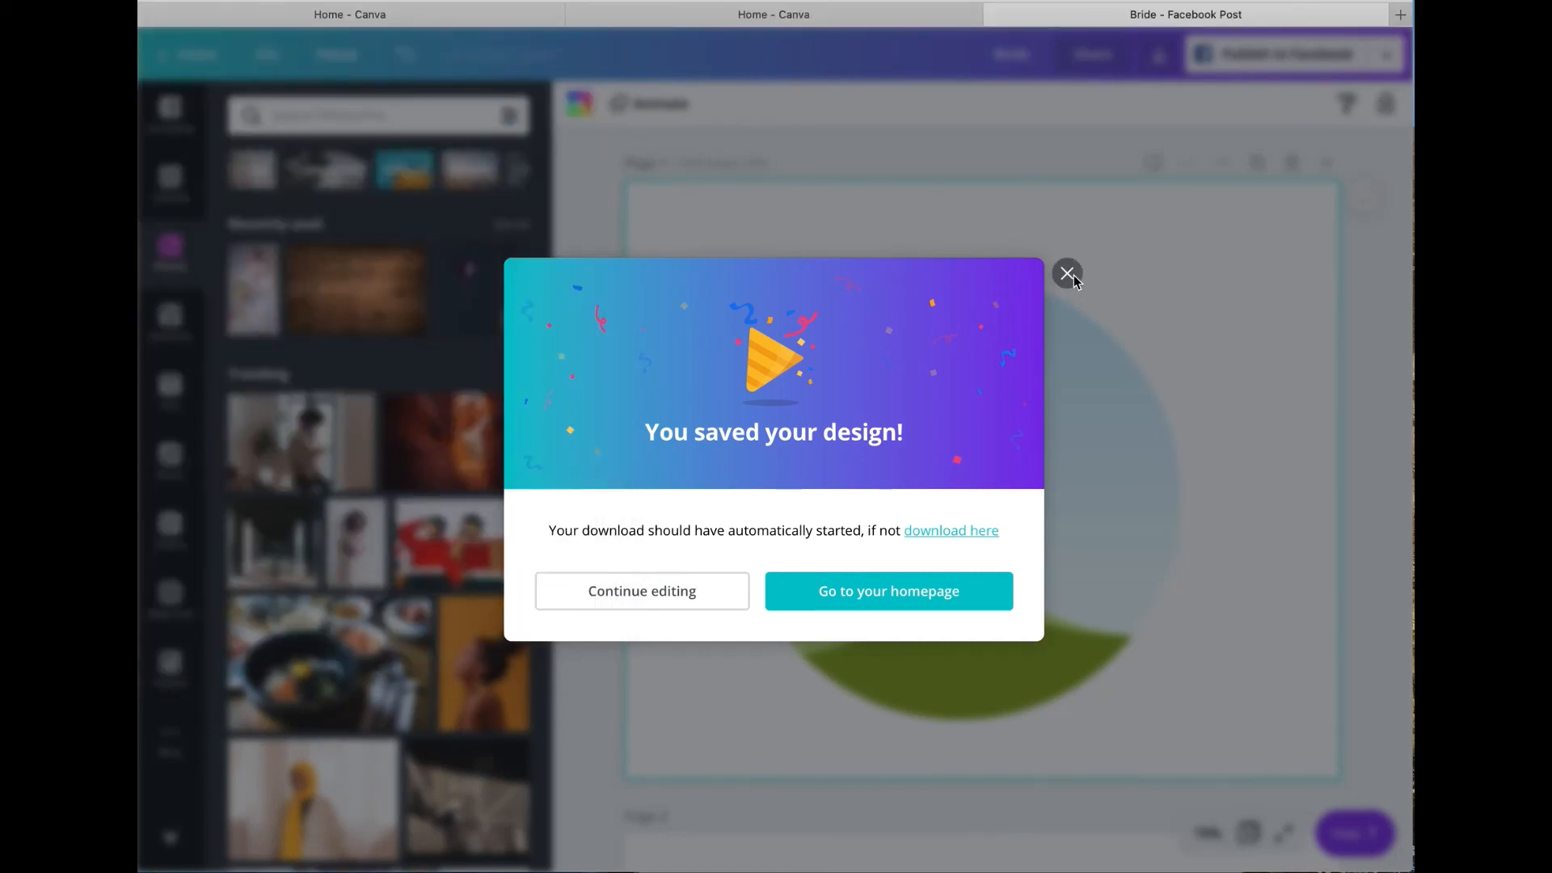